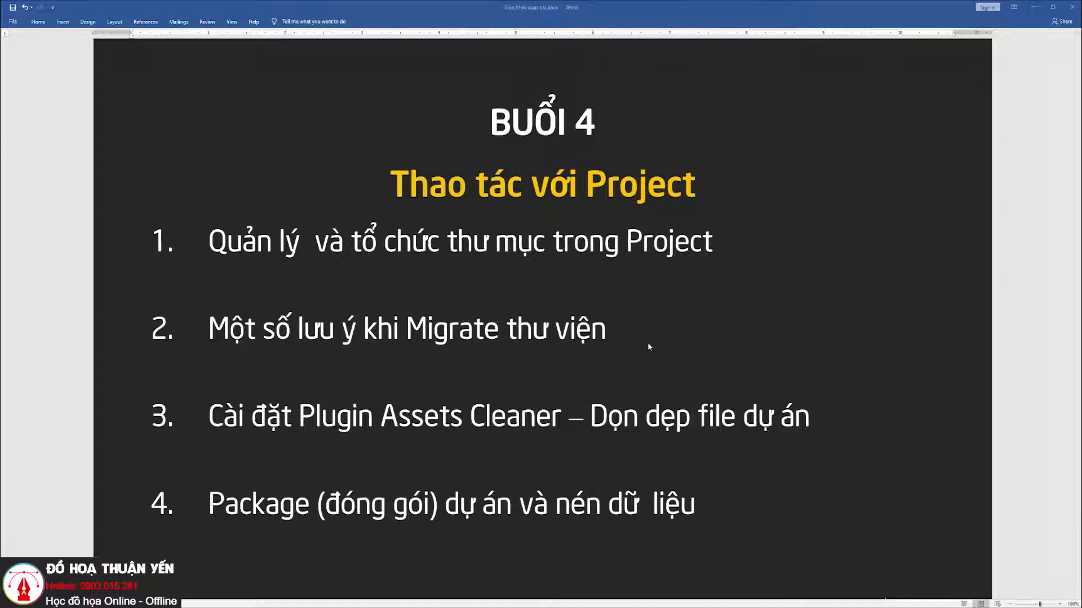
Step: Scroll the Word outline to items 3–4 and bring the Facebook photo window over it
{"action": "left_click", "coordinate": [713, 515]}
{"action": "scroll", "coordinate": [581, 465], "scroll_direction": "down", "scroll_amount": 3}
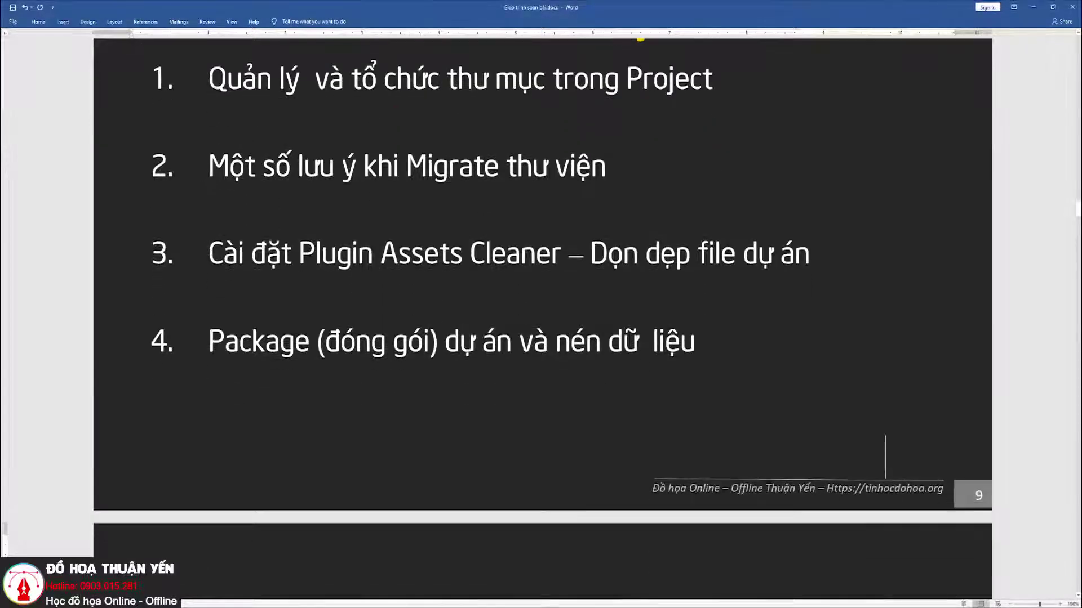
{"action": "scroll", "coordinate": [581, 465], "scroll_direction": "down", "scroll_amount": 3}
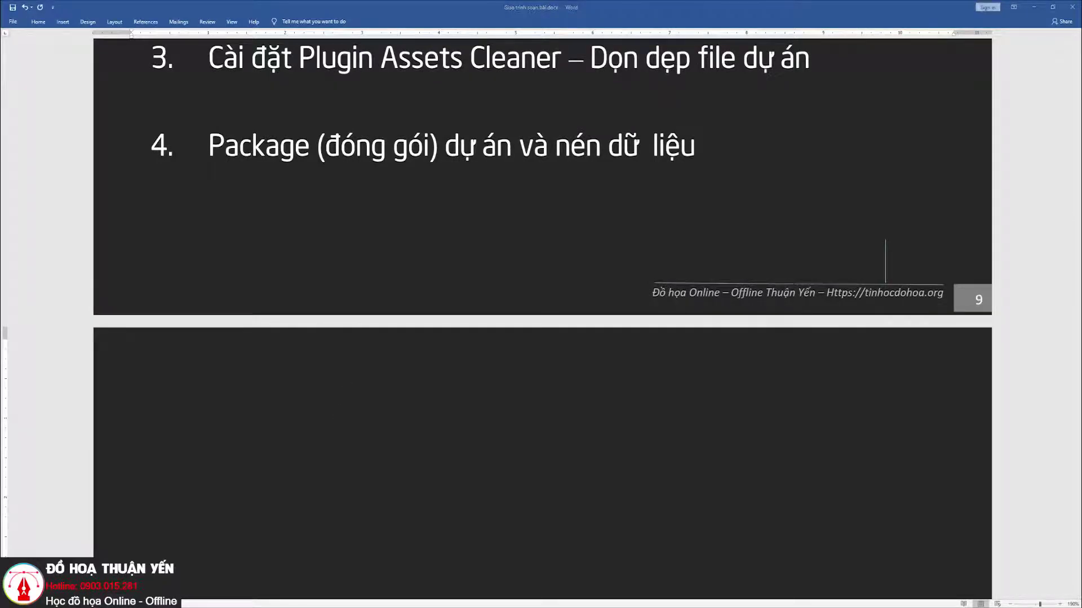
{"action": "left_click_drag", "start_coordinate": [1009, 213], "coordinate": [435, 94]}
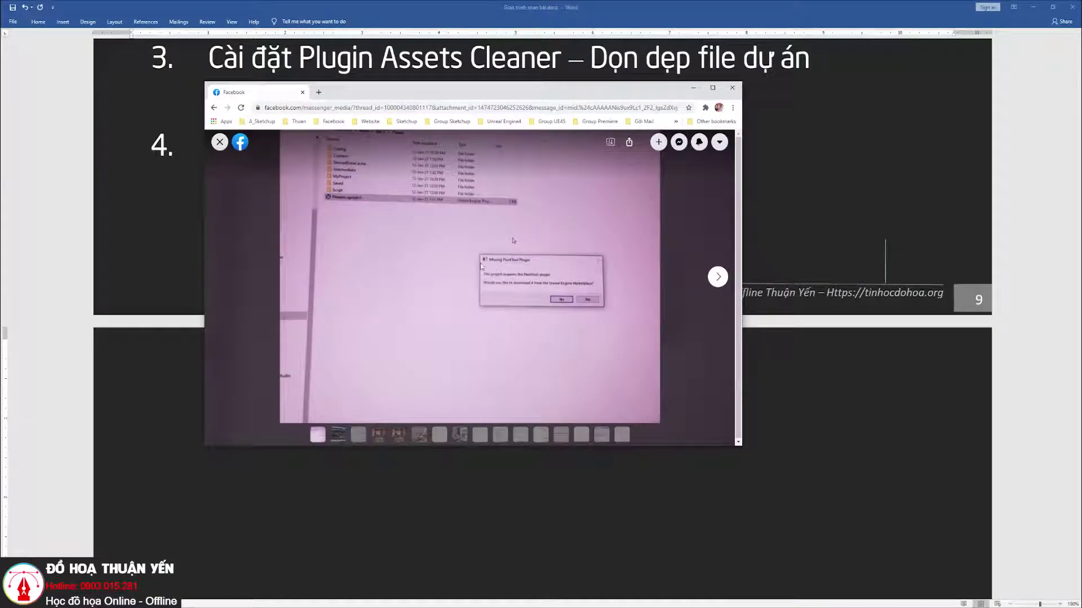
Step: View the chat's missing-plugin and Pivot Tool screenshots on Facebook, then return to Word
{"action": "left_click", "coordinate": [713, 87]}
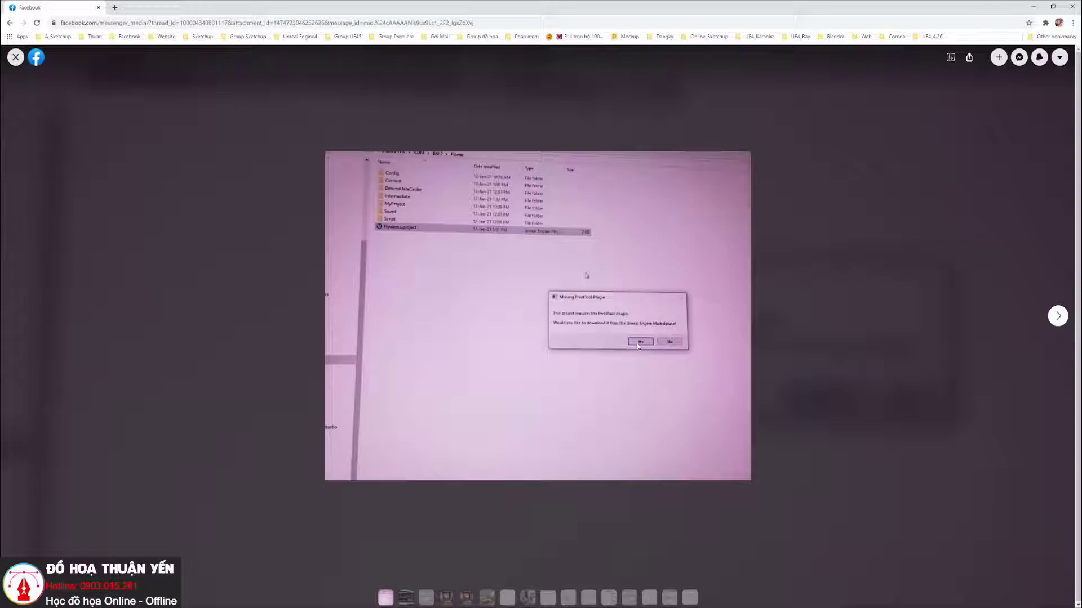
{"action": "key", "text": "Right"}
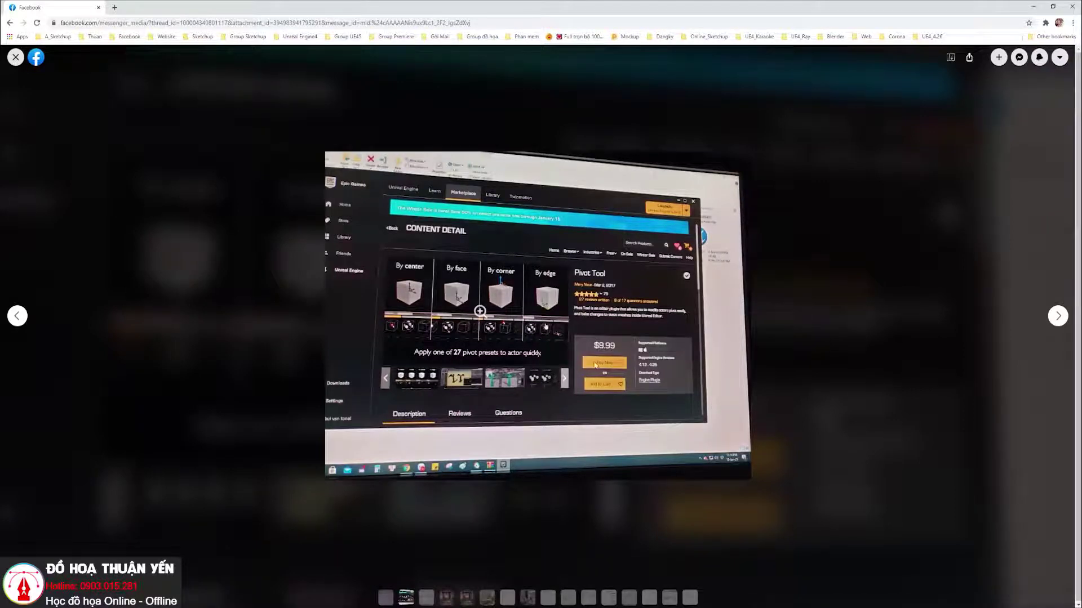
{"action": "left_click", "coordinate": [15, 57]}
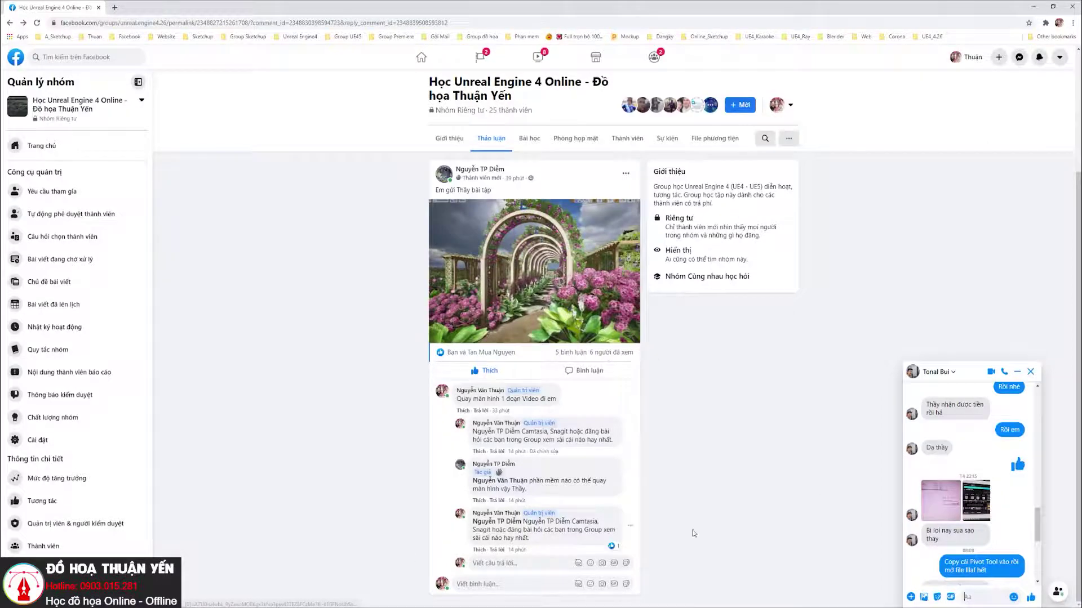
{"action": "left_click", "coordinate": [926, 515]}
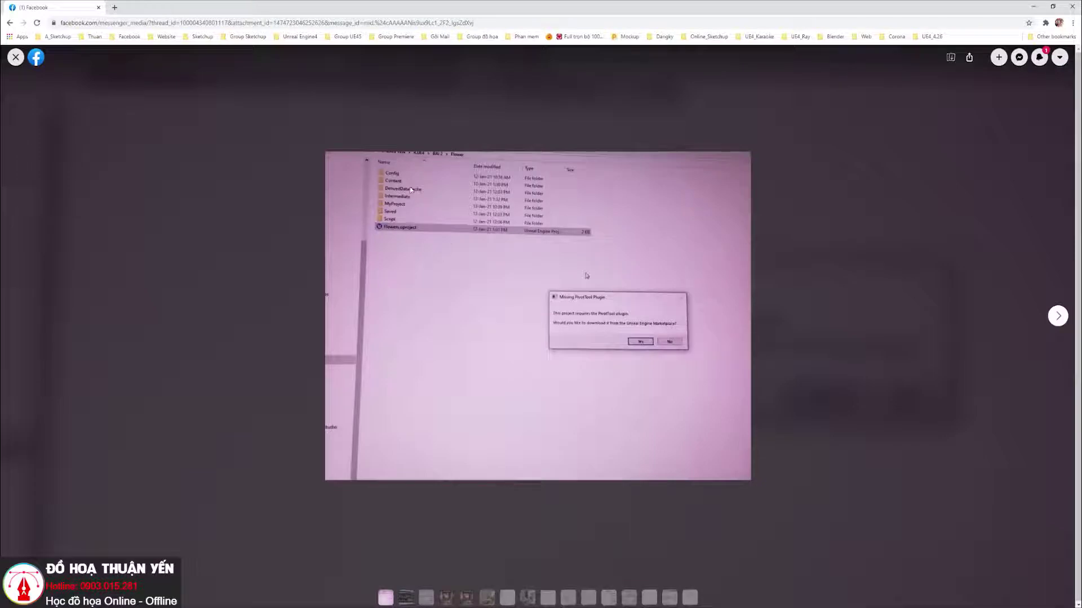
{"action": "key", "text": "Escape"}
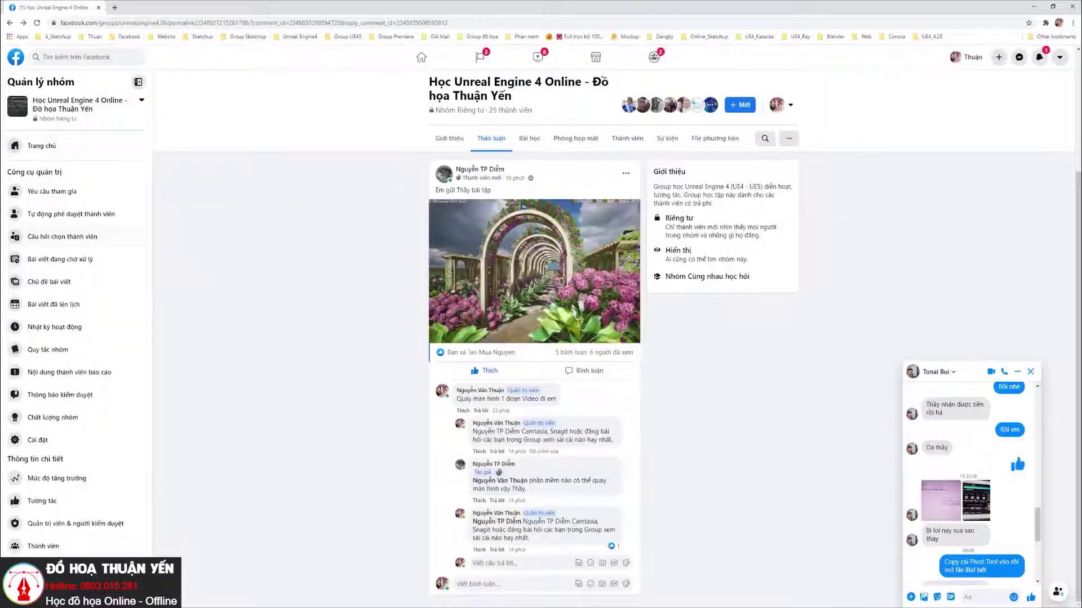
{"action": "key", "text": "alt+Tab"}
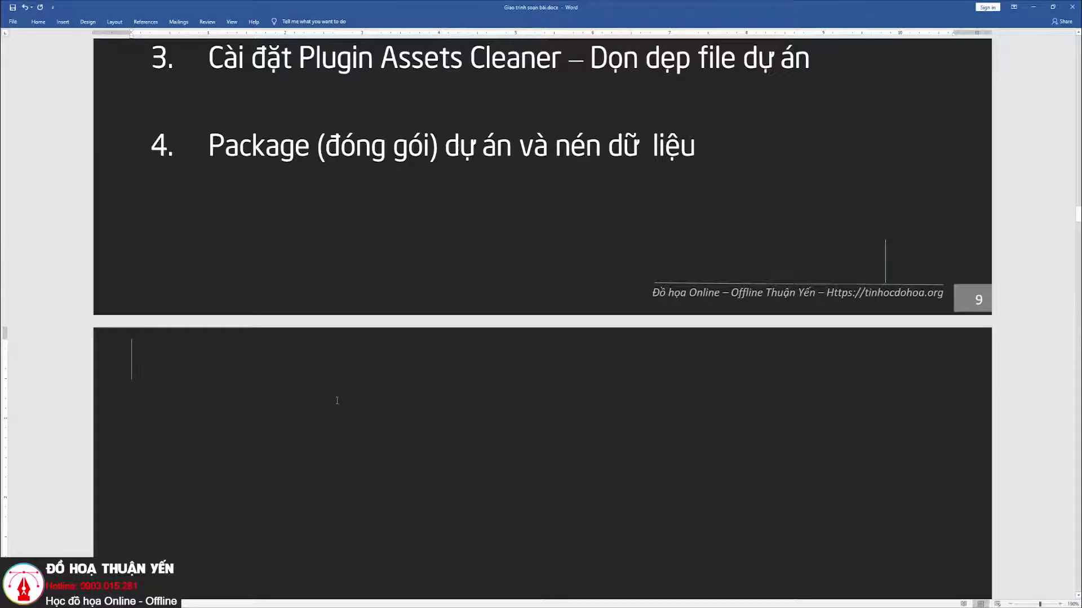
Step: Type '1. Xem het Video: nam y chinh trong bai' and start item '2. Ghi'
{"action": "type", "text": "1. "}
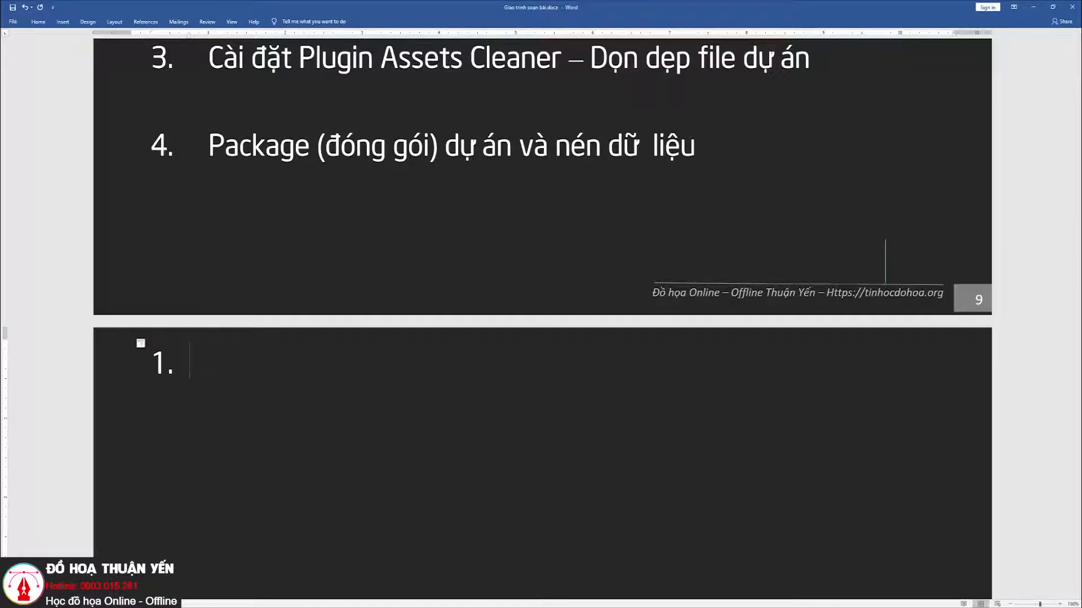
{"action": "type", "text": "Xem het Video"}
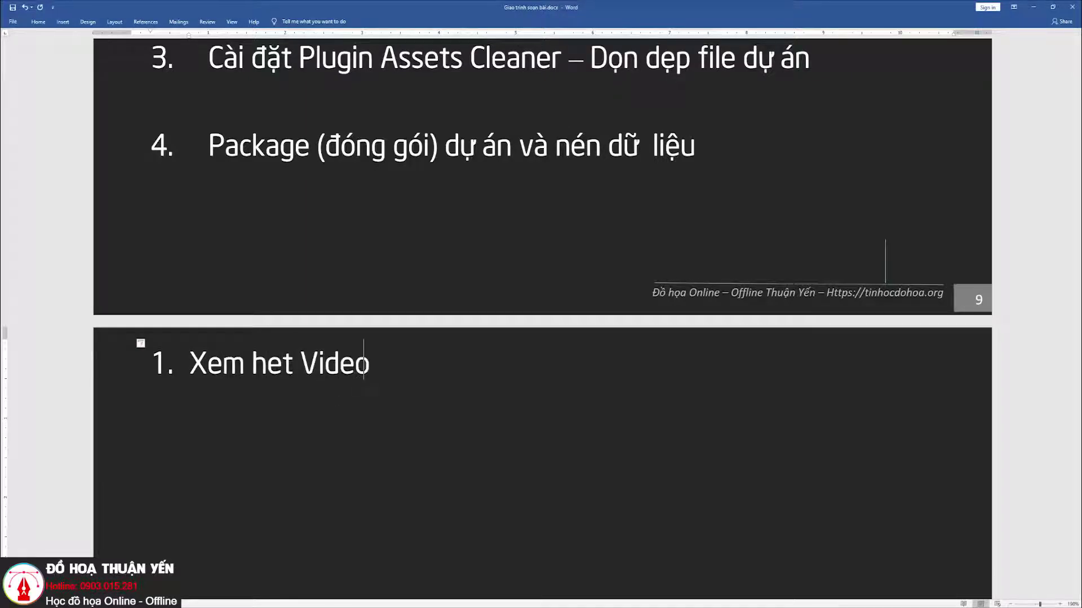
{"action": "type", "text": ": nam y chinh trong bai"}
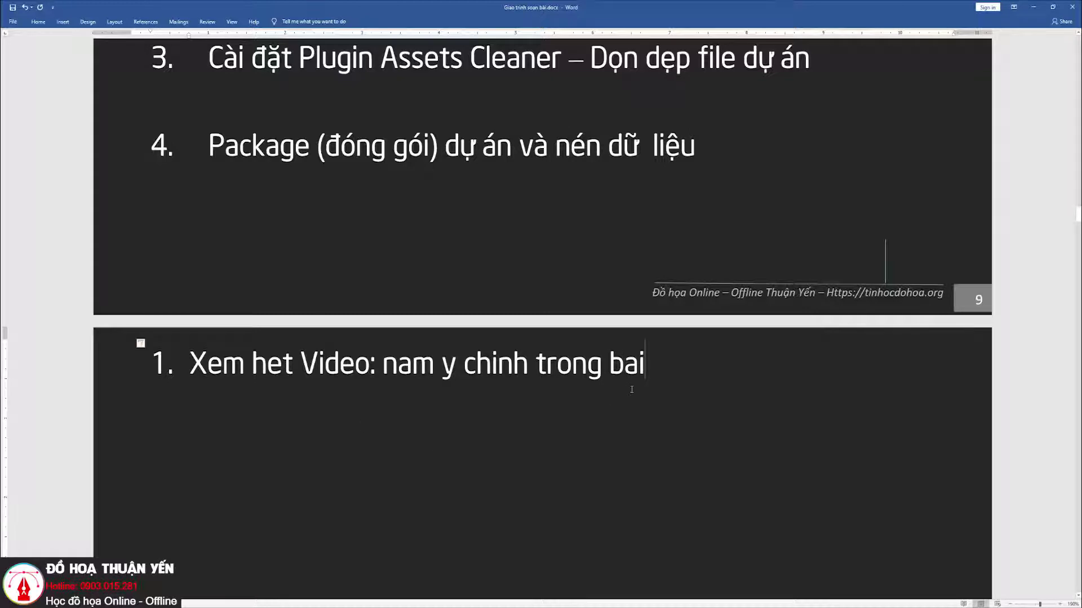
{"action": "key", "text": "Return"}
{"action": "type", "text": "ghi"}
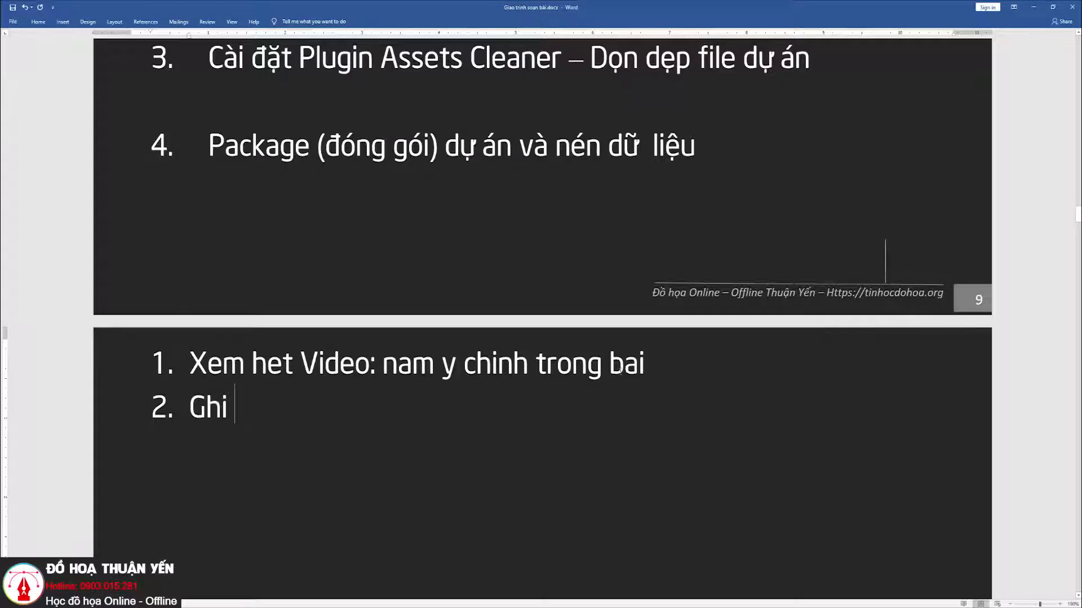
Step: Highlight 'nam y chinh trong bai' for emphasis, then switch to the Facebook group page
{"action": "left_click_drag", "start_coordinate": [645, 366], "coordinate": [381, 372]}
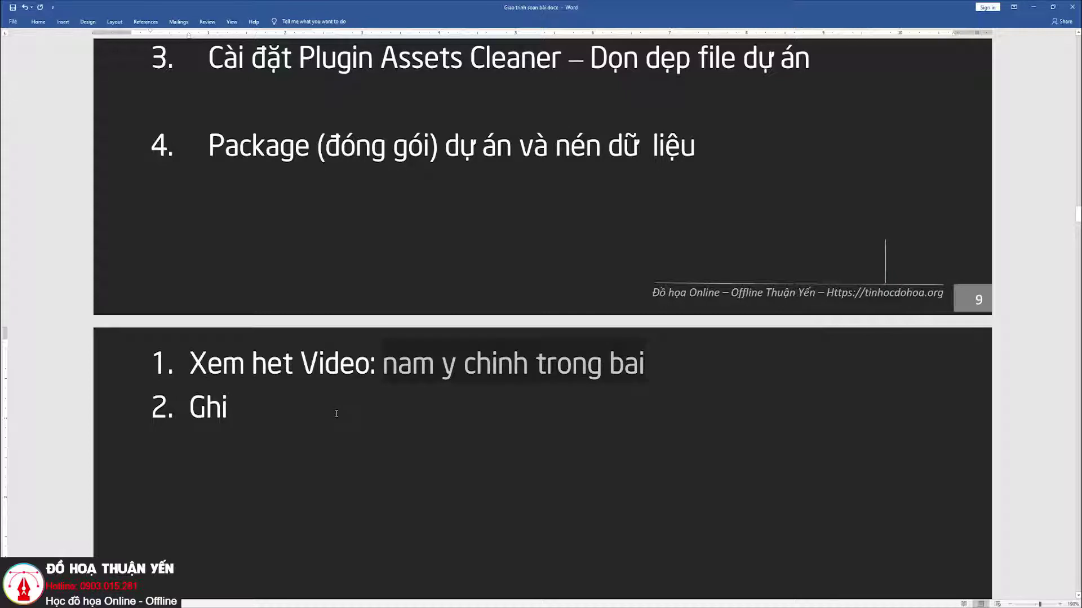
{"action": "left_click", "coordinate": [177, 412]}
{"action": "left_click", "coordinate": [262, 414]}
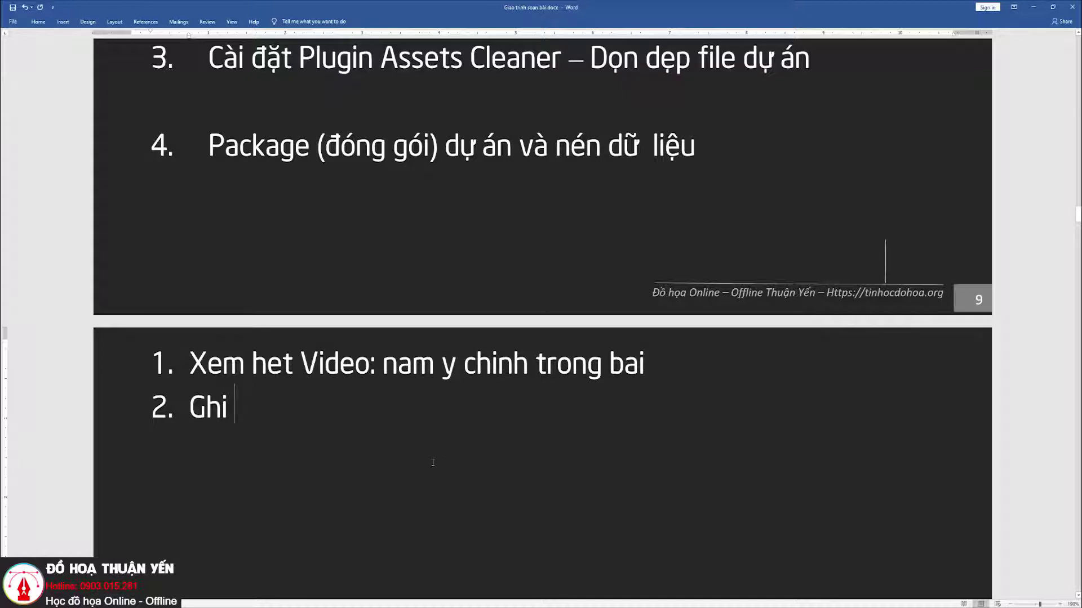
{"action": "scroll", "coordinate": [421, 462], "scroll_direction": "down", "scroll_amount": 1}
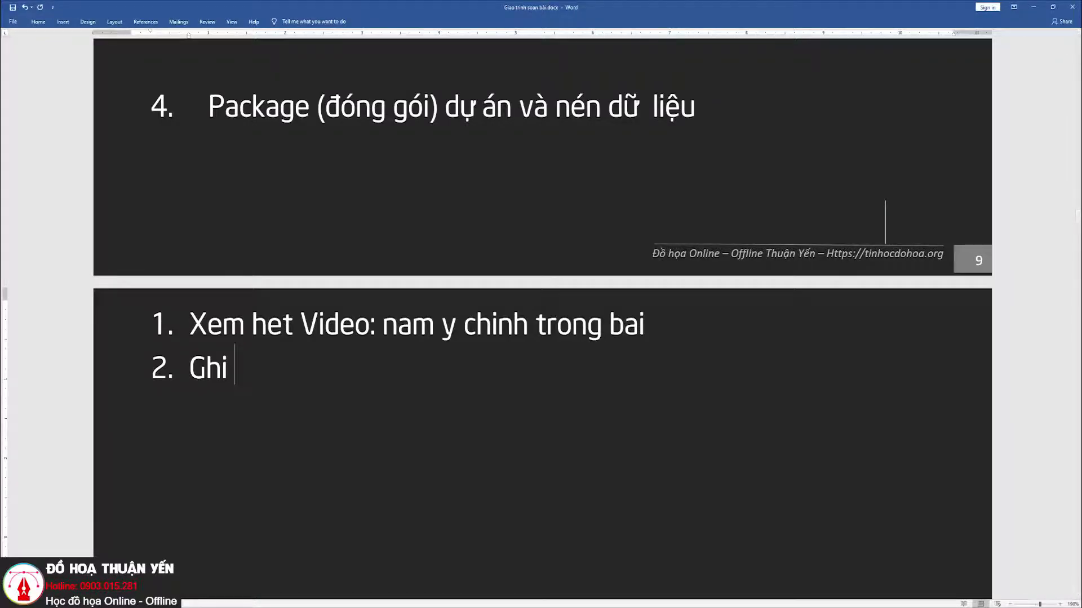
{"action": "key", "text": "alt+Tab"}
{"action": "left_click", "coordinate": [932, 502]}
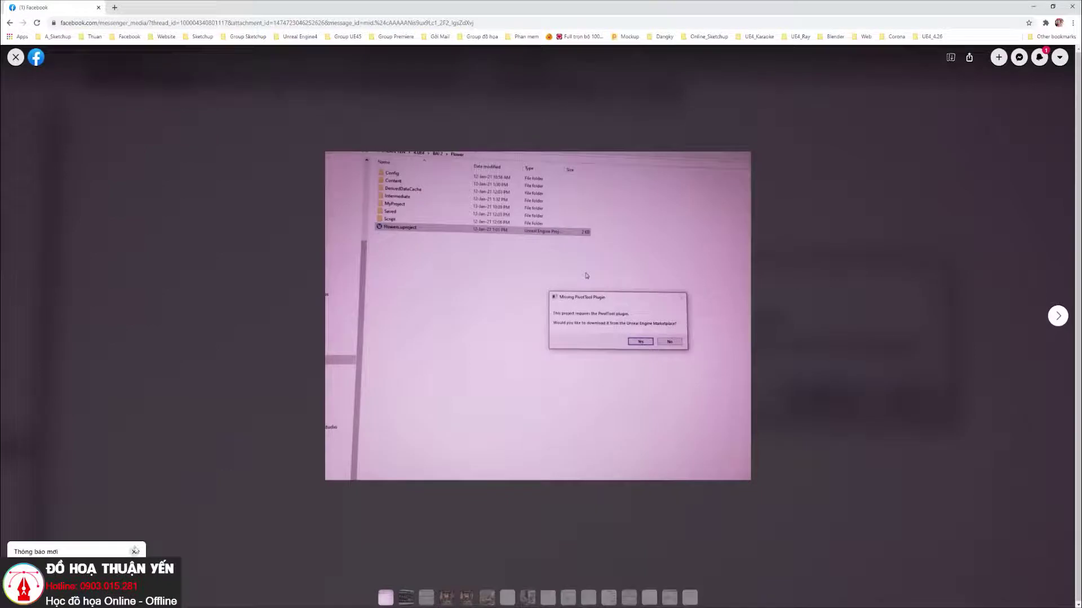
{"action": "left_click", "coordinate": [136, 551]}
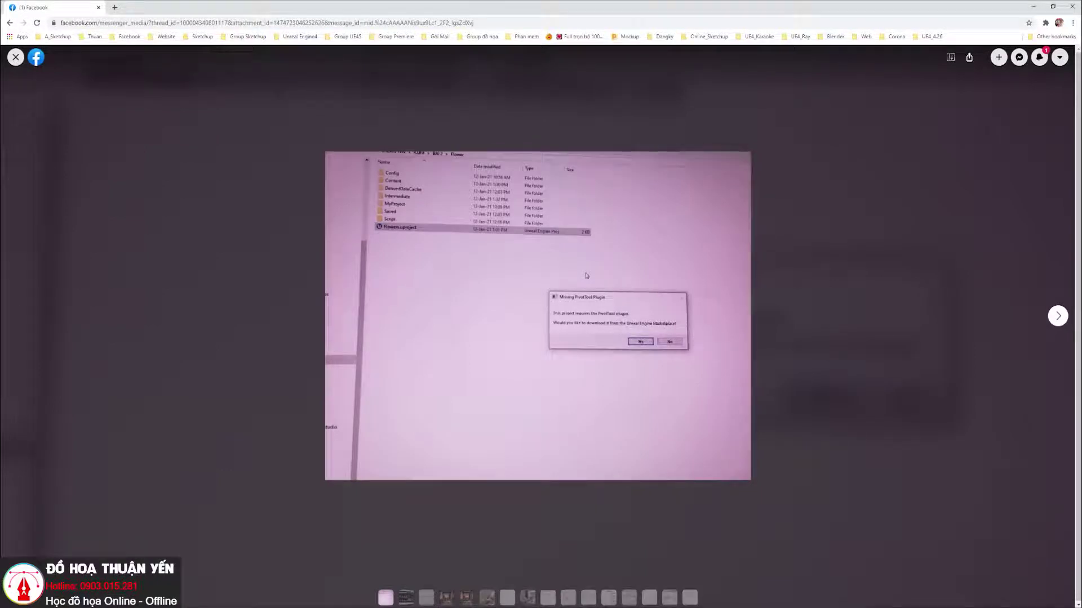
{"action": "left_click", "coordinate": [12, 58]}
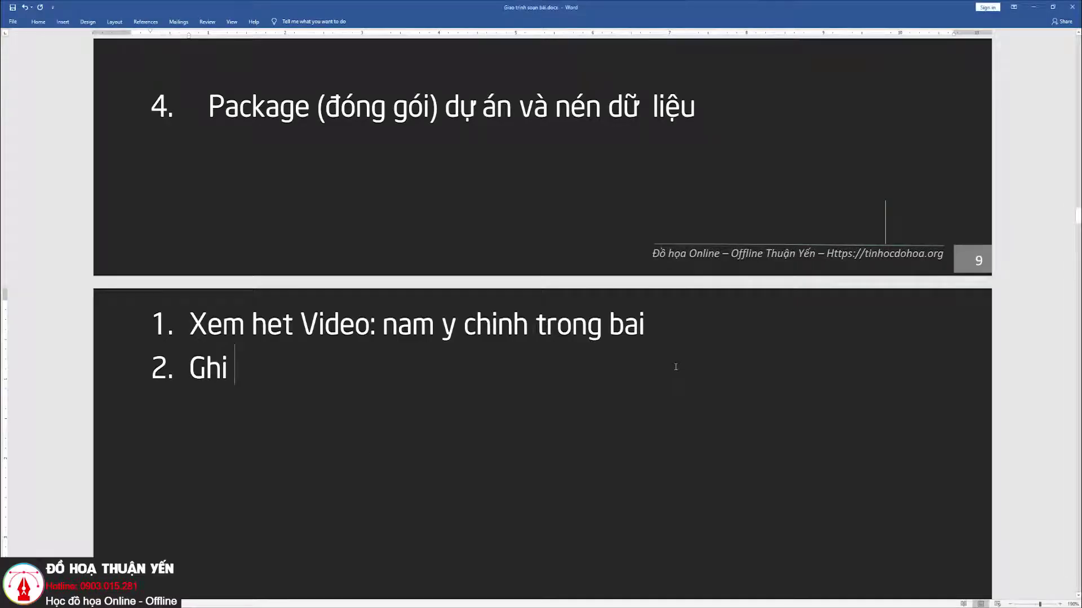
{"action": "scroll", "coordinate": [552, 428], "scroll_direction": "up", "scroll_amount": 4}
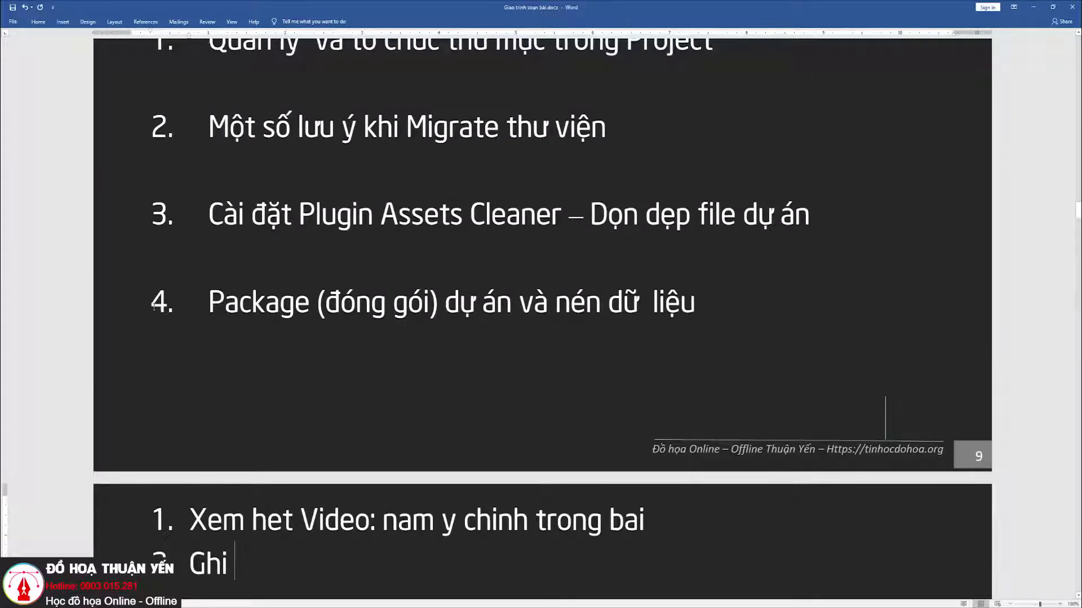
{"action": "scroll", "coordinate": [251, 311], "scroll_direction": "up", "scroll_amount": 1}
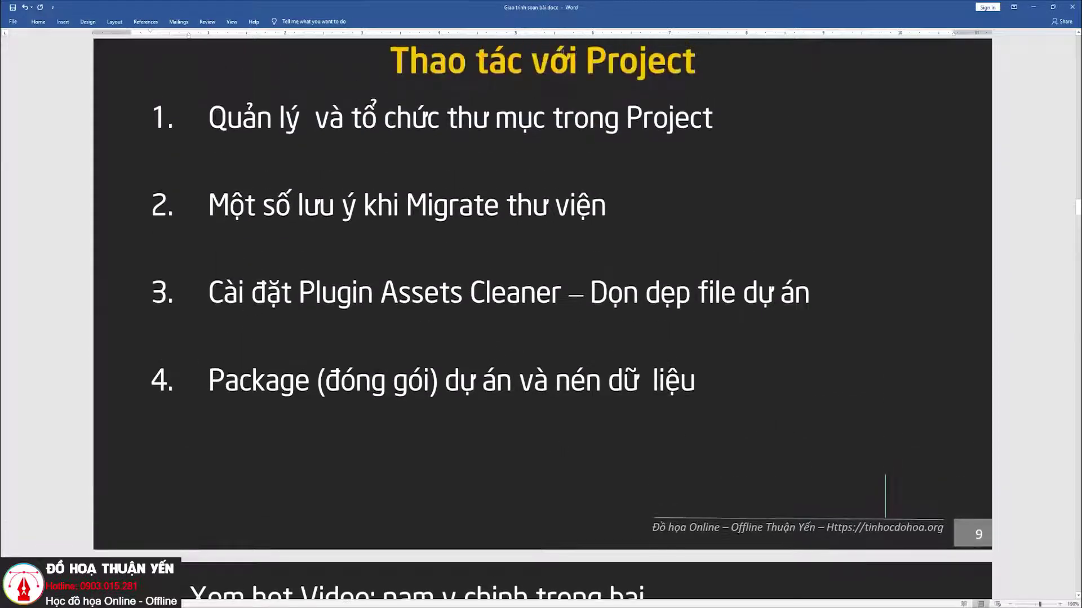
{"action": "scroll", "coordinate": [563, 51], "scroll_direction": "up", "scroll_amount": 2}
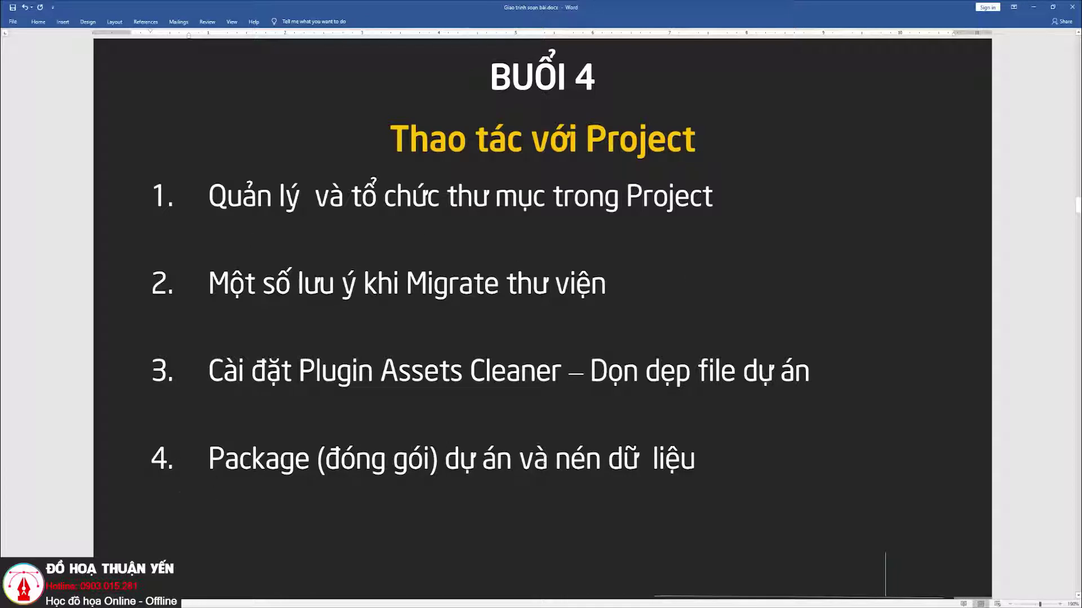
{"action": "left_click_drag", "start_coordinate": [716, 464], "coordinate": [208, 464]}
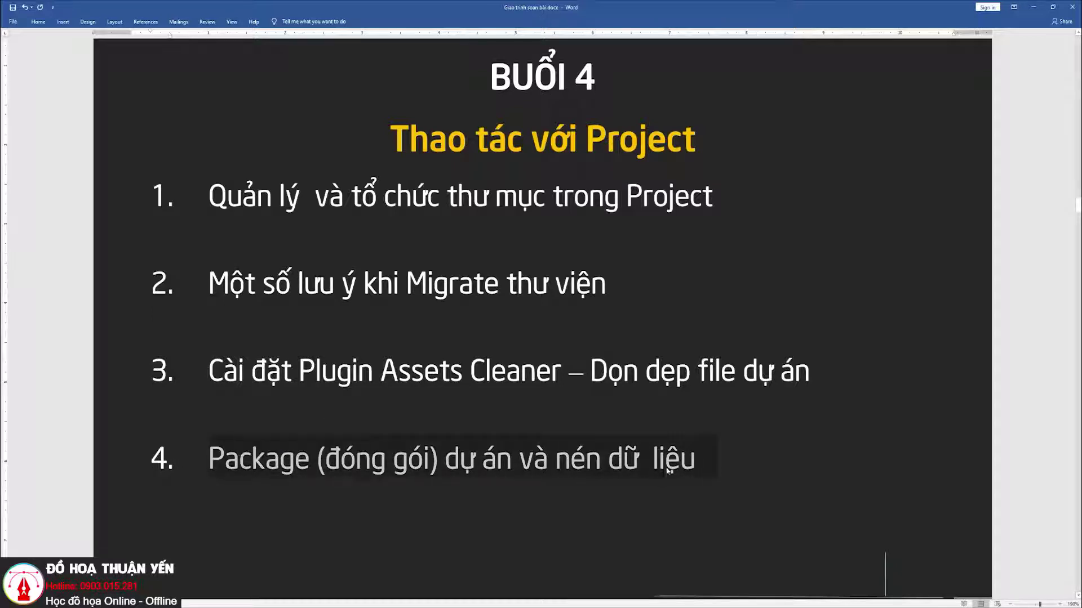
{"action": "left_click", "coordinate": [704, 464]}
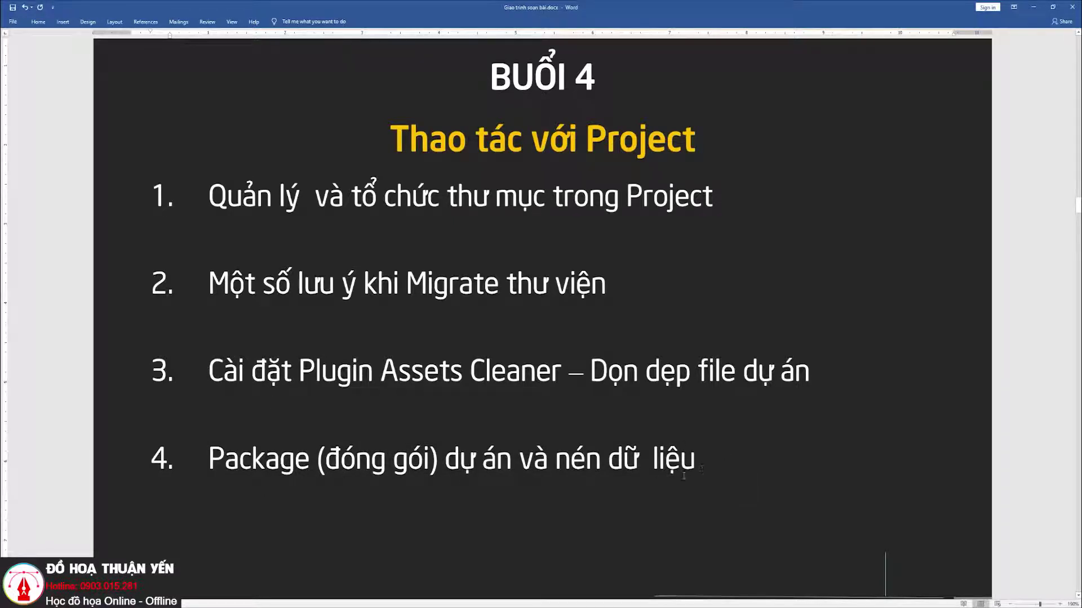
{"action": "scroll", "coordinate": [630, 453], "scroll_direction": "down", "scroll_amount": 2}
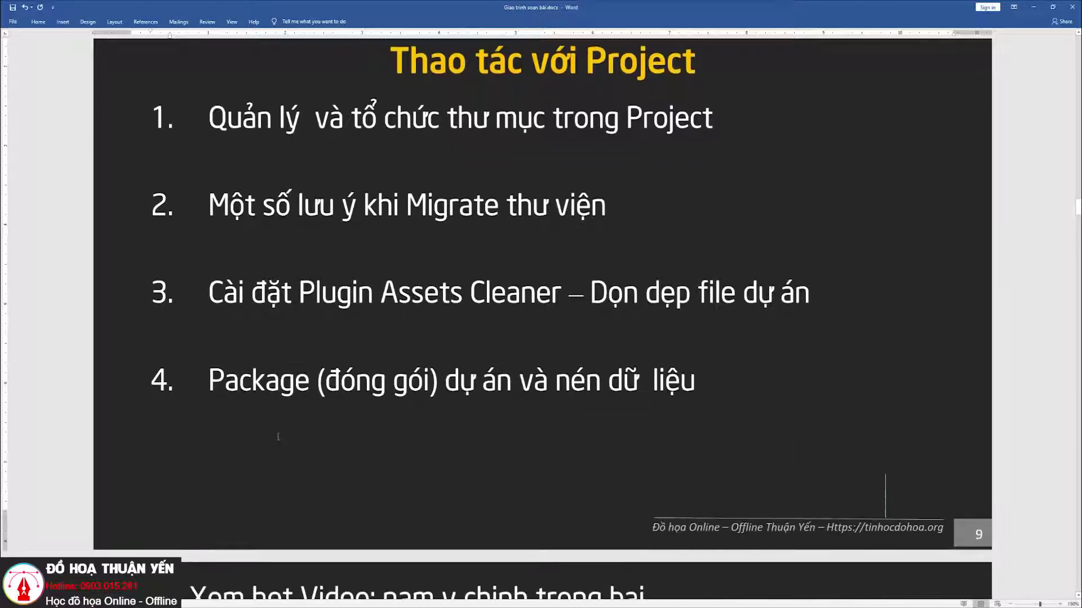
{"action": "left_click_drag", "start_coordinate": [224, 379], "coordinate": [332, 382]}
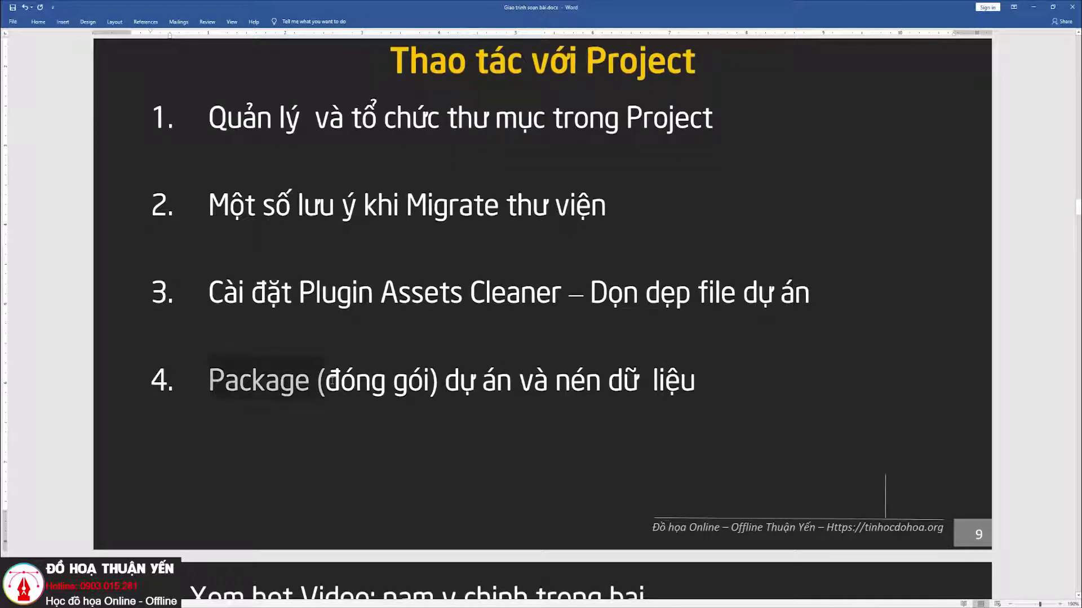
{"action": "left_click", "coordinate": [344, 449]}
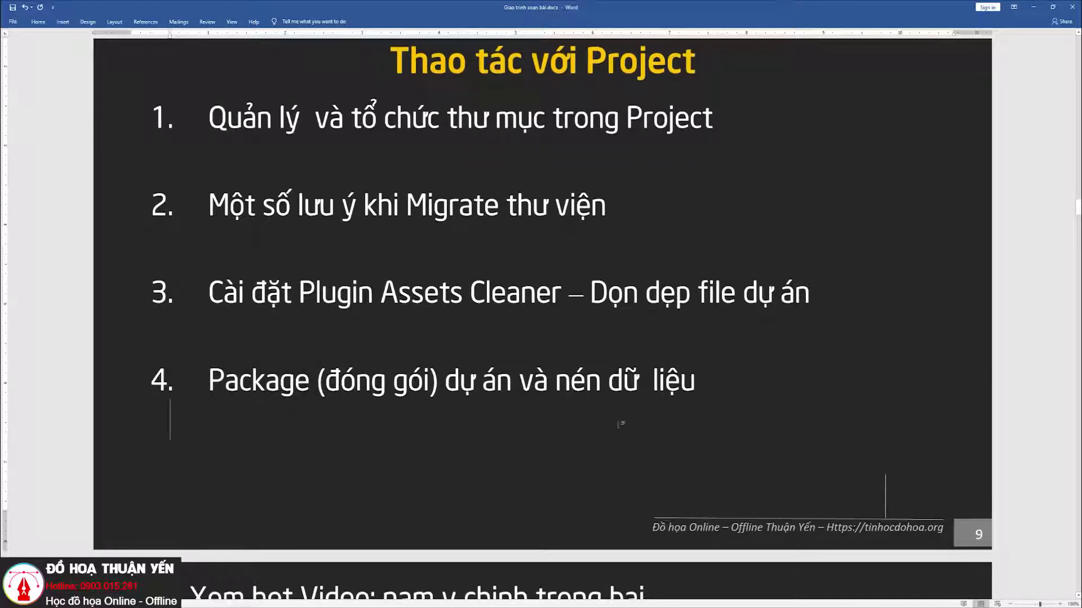
{"action": "left_click_drag", "start_coordinate": [703, 381], "coordinate": [199, 383]}
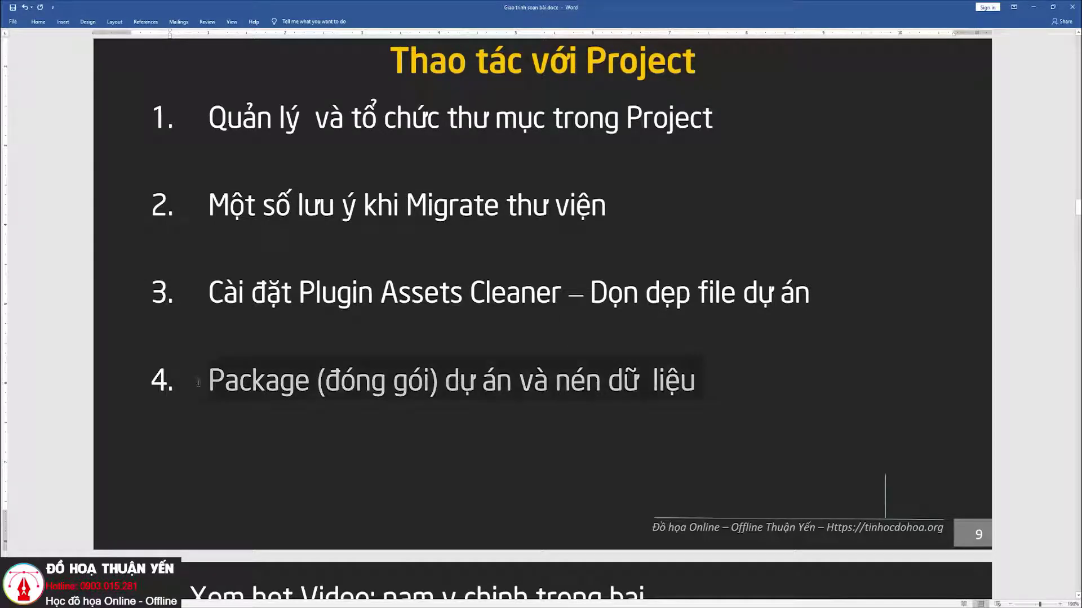
{"action": "left_click", "coordinate": [700, 387]}
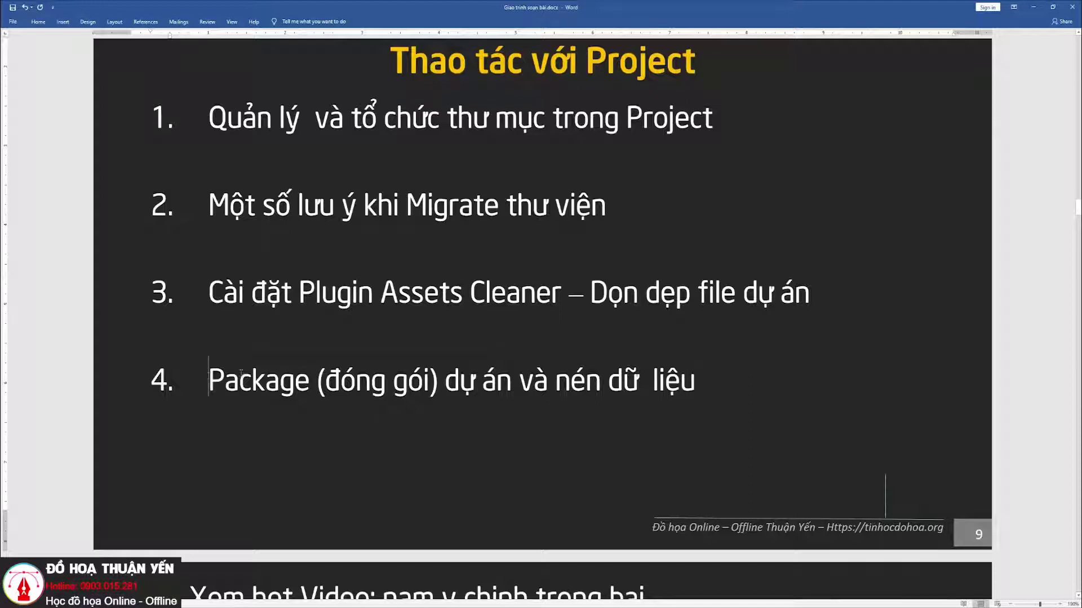
{"action": "left_click_drag", "start_coordinate": [209, 383], "coordinate": [686, 362]}
{"action": "left_click", "coordinate": [237, 428]}
{"action": "scroll", "coordinate": [258, 406], "scroll_direction": "down", "scroll_amount": 2}
{"action": "scroll", "coordinate": [260, 406], "scroll_direction": "down", "scroll_amount": 3}
Step: Add an unnumbered note 'Youtube: xem thực hành' under the Ghi item
{"action": "left_click", "coordinate": [256, 450]}
{"action": "key", "text": "Return"}
{"action": "key", "text": "BackSpace"}
{"action": "type", "text": "Youtu"}
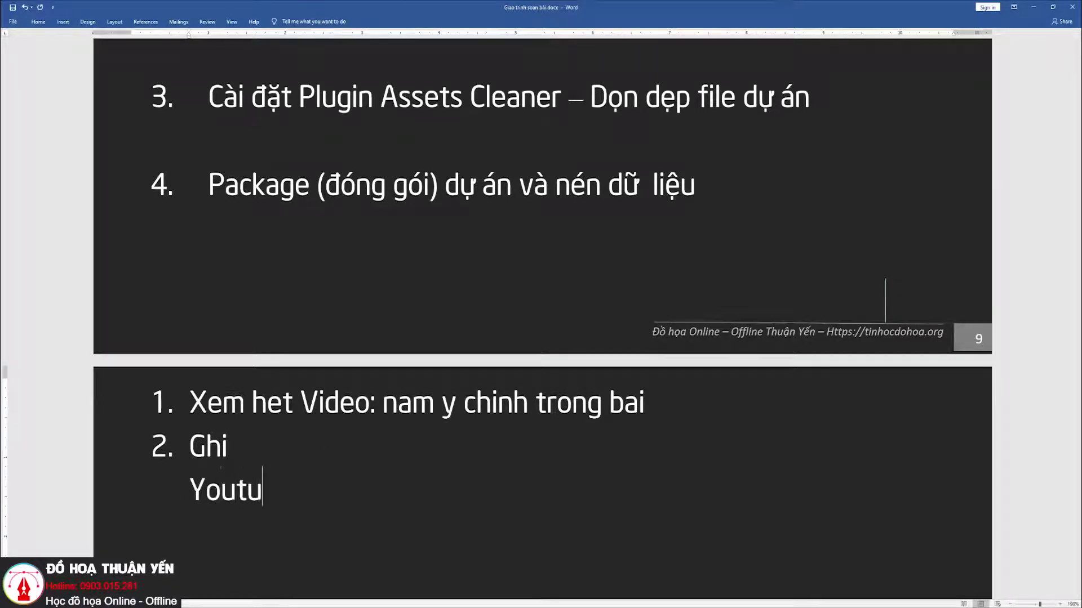
{"action": "type", "text": "be"}
{"action": "type", "text": ": "}
{"action": "type", "text": "xem thuwc"}
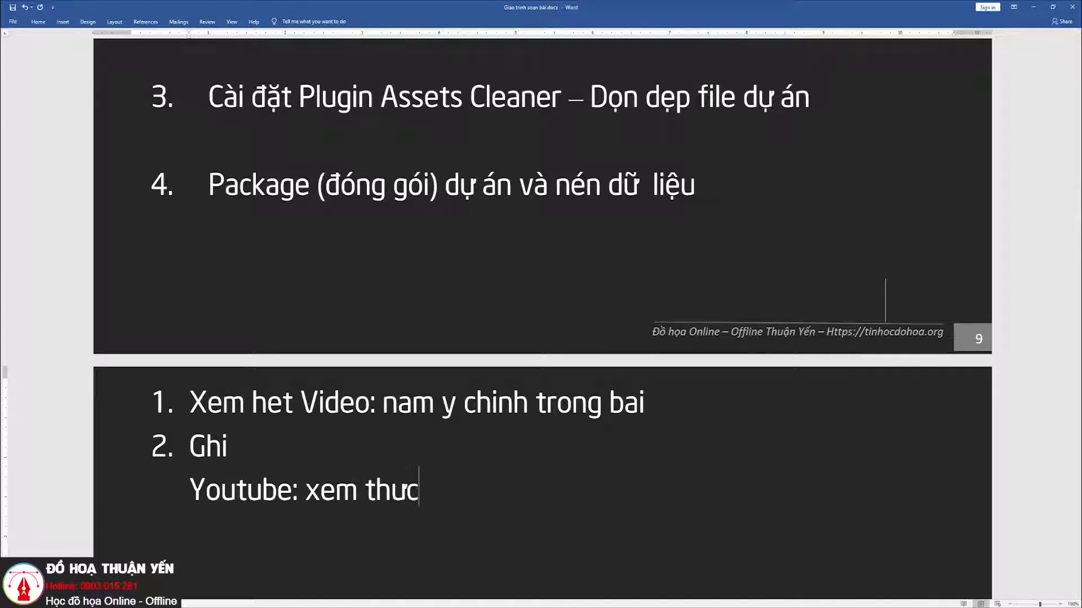
{"action": "type", "text": "j hanhf"}
{"action": "key", "text": "Return"}
Step: Add the notes '123: binh thuong dc' and '4------lõi- xoa' below it
{"action": "scroll", "coordinate": [314, 360], "scroll_direction": "down", "scroll_amount": 3}
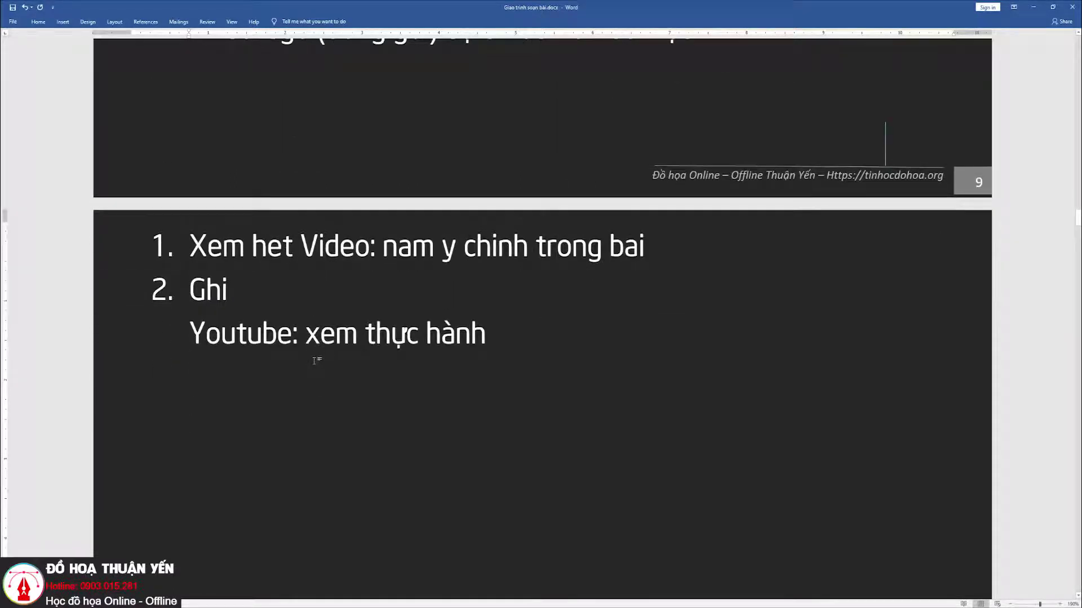
{"action": "type", "text": "123"}
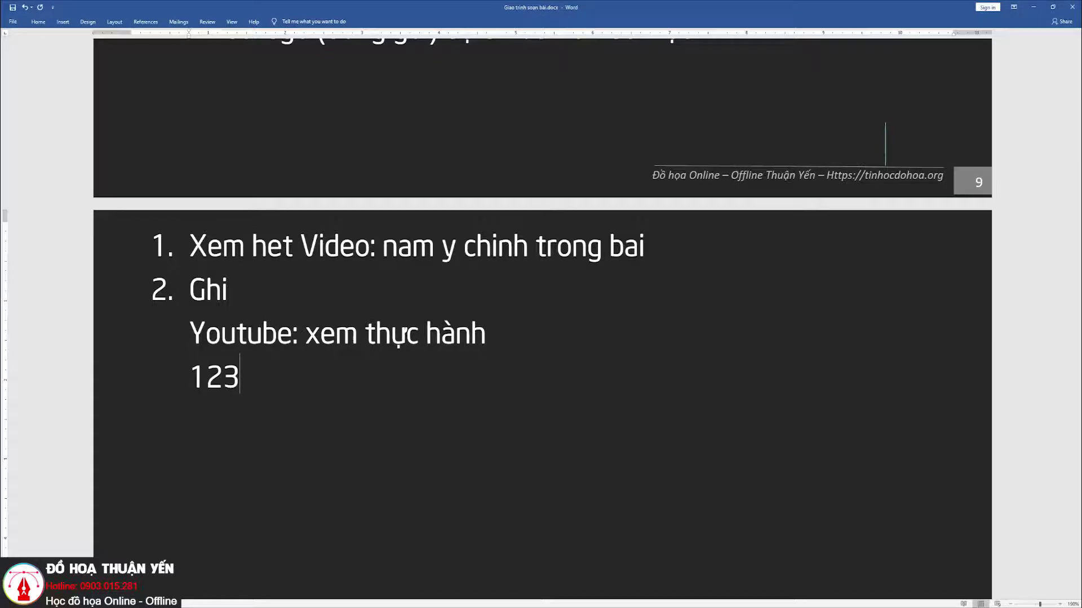
{"action": "type", "text": ": binh t"}
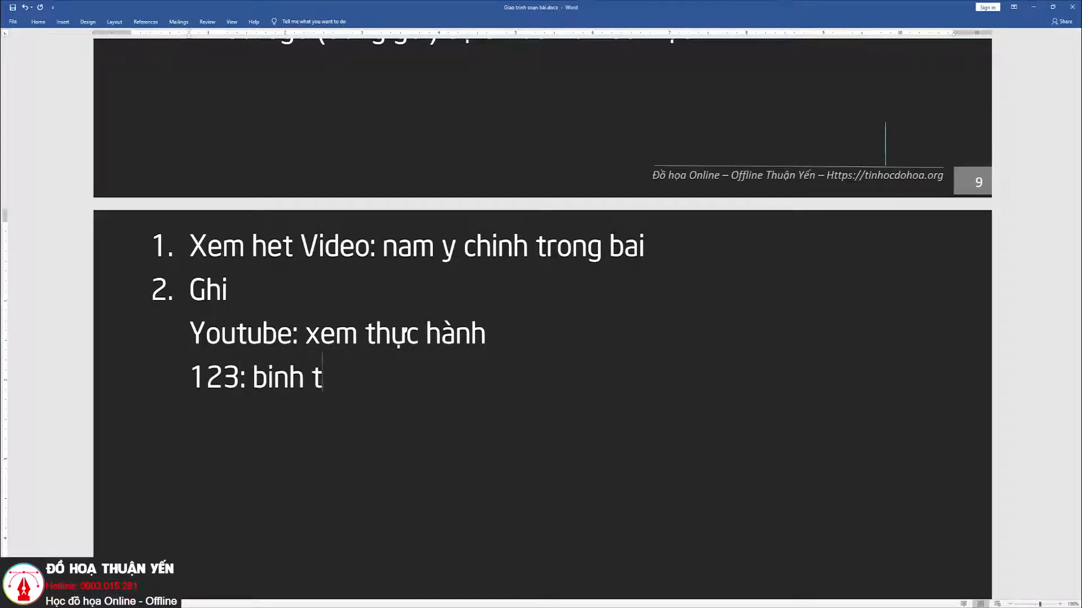
{"action": "type", "text": "huong dc"}
{"action": "key", "text": "Return"}
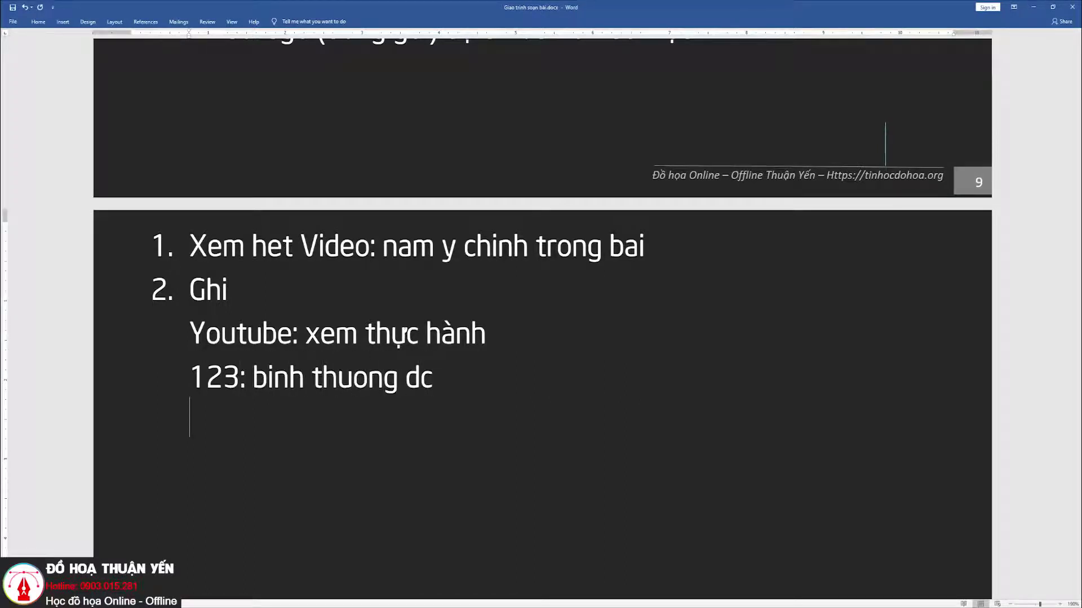
{"action": "type", "text": "4------loix- "}
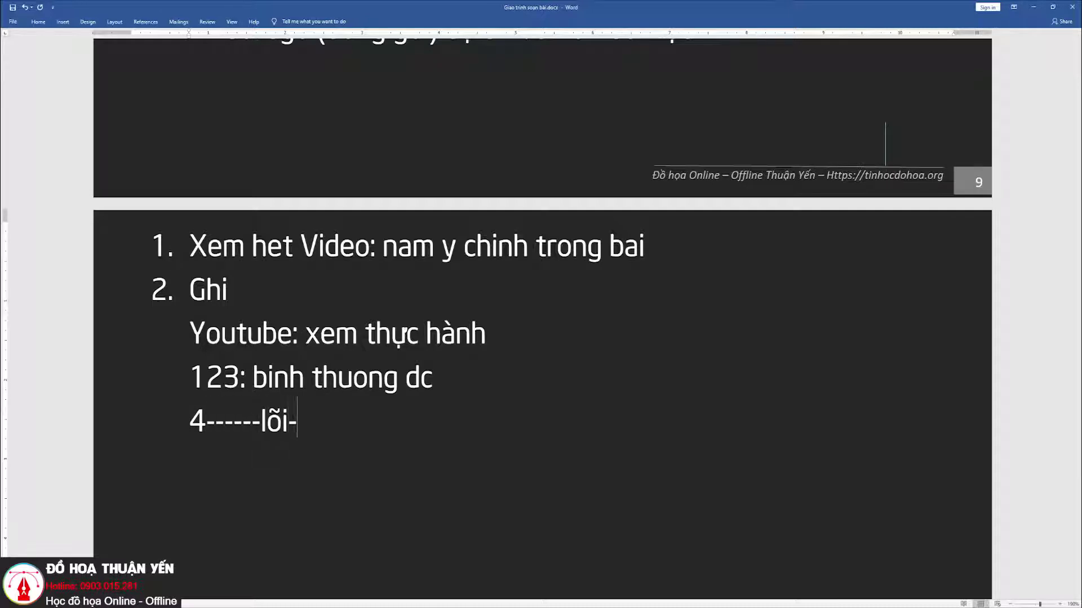
{"action": "type", "text": "xoa"}
Step: Highlight '4------lõi' and then 'xoa' on the last note line
{"action": "key", "text": "Home"}
{"action": "key", "text": "ctrl+shift+Right"}
{"action": "key", "text": "ctrl+shift+Right"}
{"action": "key", "text": "ctrl+shift+Right"}
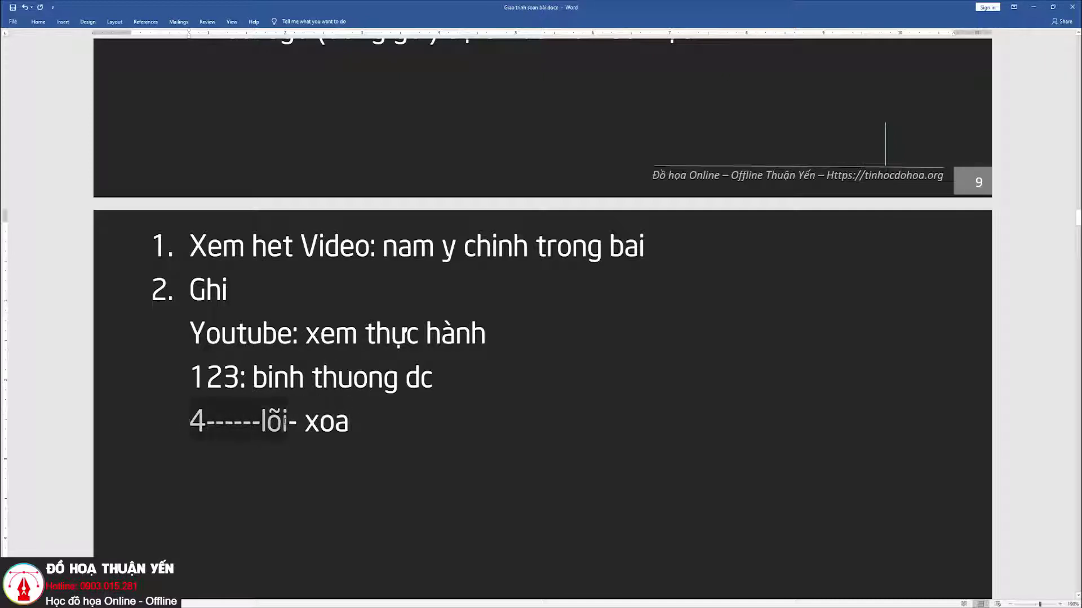
{"action": "left_click_drag", "start_coordinate": [190, 421], "coordinate": [291, 420]}
{"action": "left_click", "coordinate": [354, 426]}
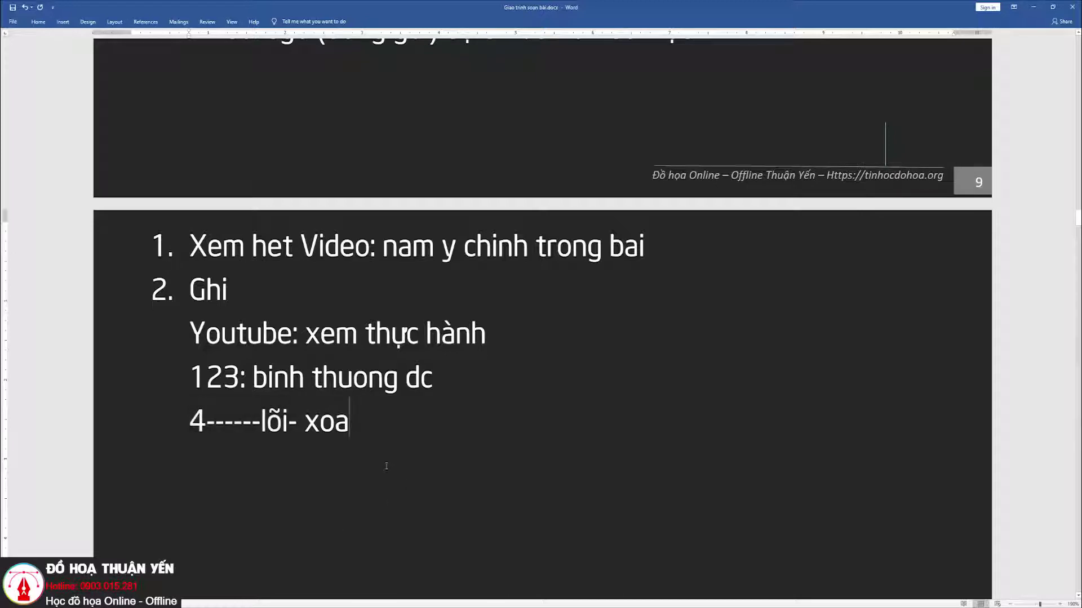
{"action": "left_click_drag", "start_coordinate": [352, 424], "coordinate": [302, 421]}
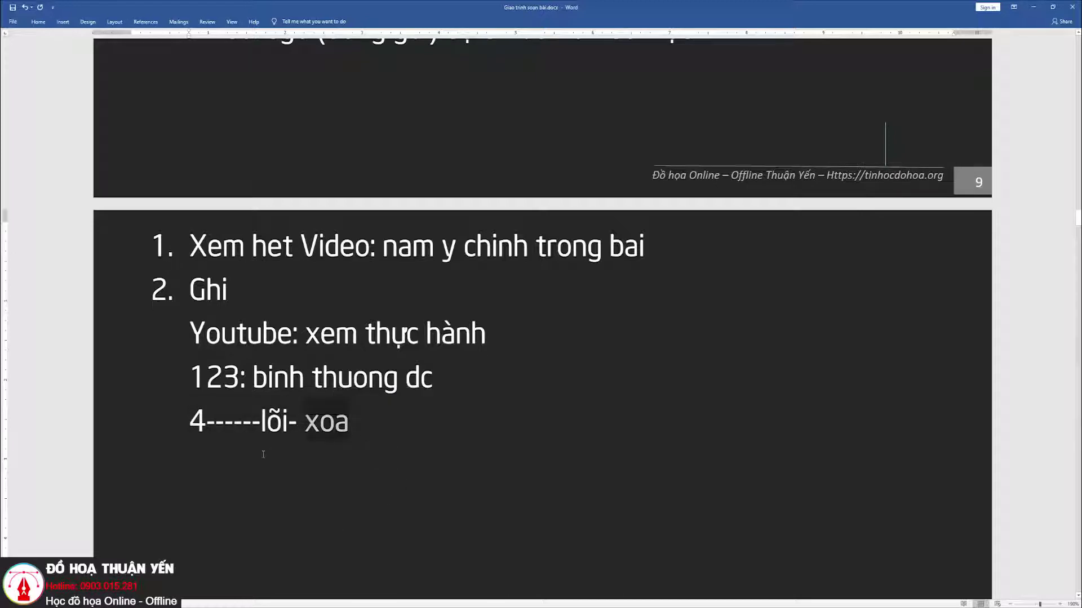
Step: Return to the page 9 agenda and highlight 'Project' in the title and 'thư mục trong Project'
{"action": "scroll", "coordinate": [608, 445], "scroll_direction": "up", "scroll_amount": 2}
{"action": "scroll", "coordinate": [598, 450], "scroll_direction": "up", "scroll_amount": 2}
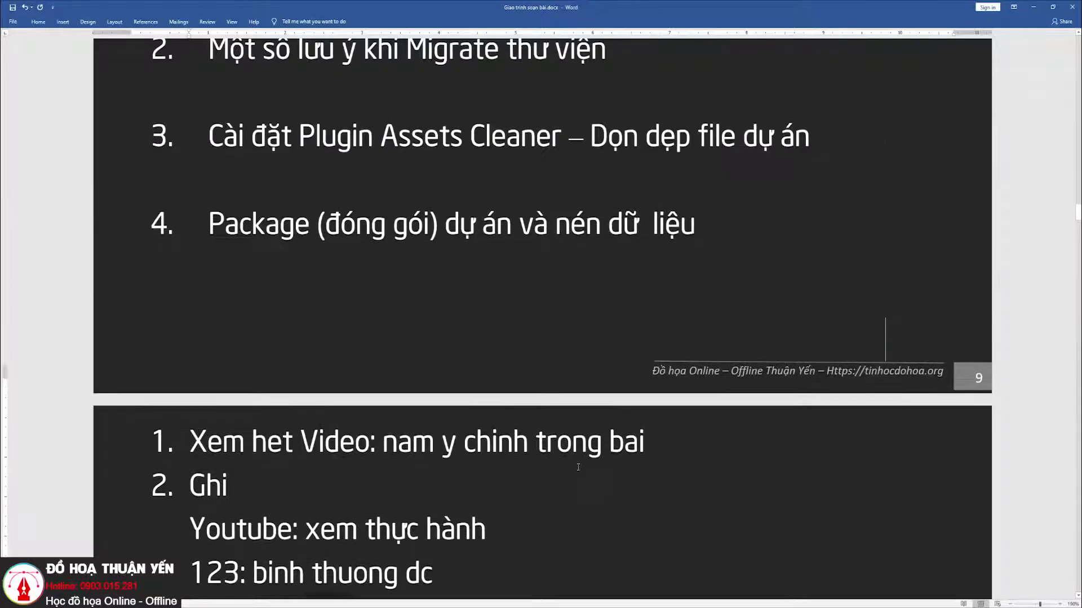
{"action": "scroll", "coordinate": [586, 454], "scroll_direction": "down", "scroll_amount": 3}
{"action": "scroll", "coordinate": [579, 456], "scroll_direction": "up", "scroll_amount": 2}
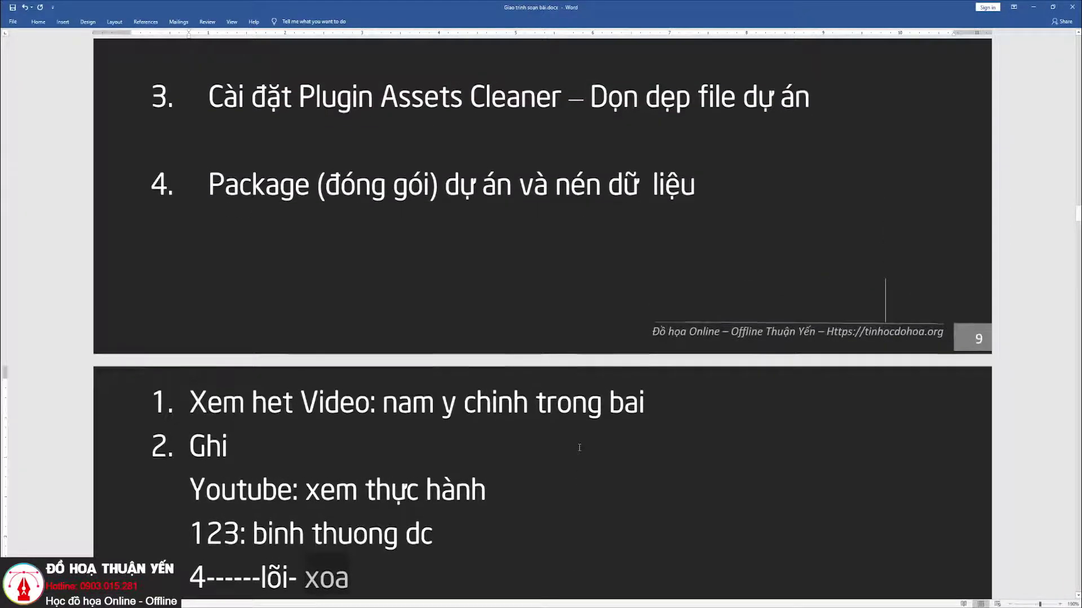
{"action": "scroll", "coordinate": [578, 445], "scroll_direction": "up", "scroll_amount": 2}
{"action": "scroll", "coordinate": [576, 433], "scroll_direction": "up", "scroll_amount": 4}
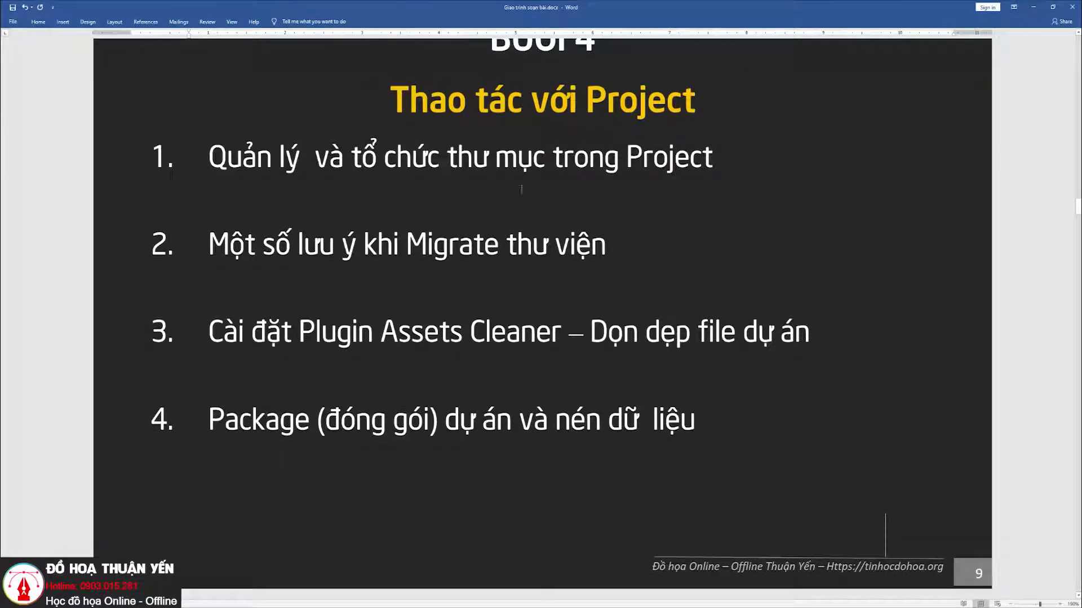
{"action": "scroll", "coordinate": [520, 192], "scroll_direction": "down", "scroll_amount": 2}
{"action": "scroll", "coordinate": [520, 191], "scroll_direction": "down", "scroll_amount": 4}
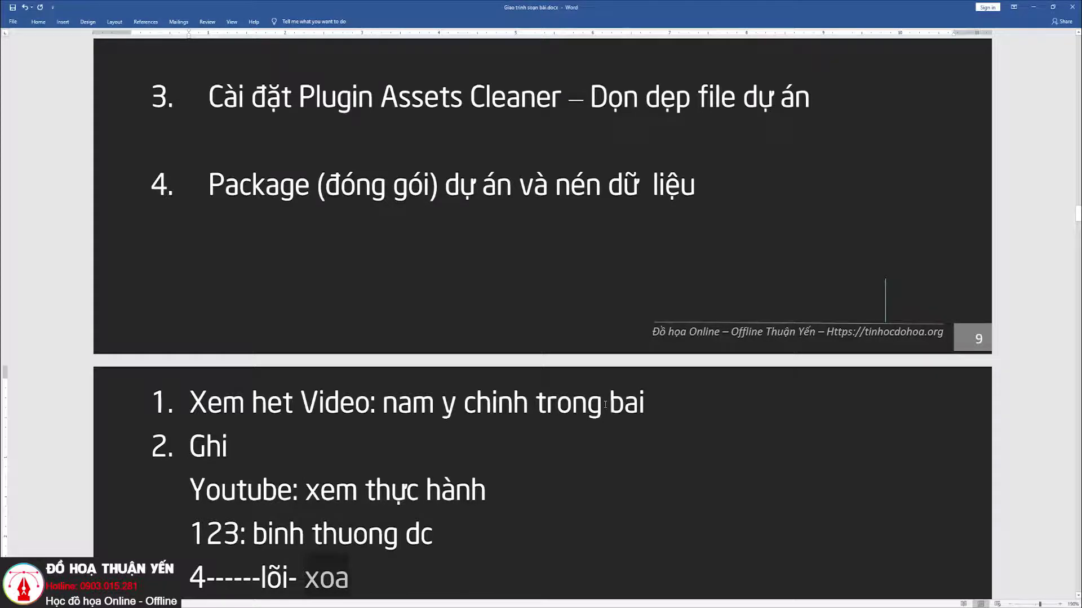
{"action": "scroll", "coordinate": [390, 462], "scroll_direction": "down", "scroll_amount": 1}
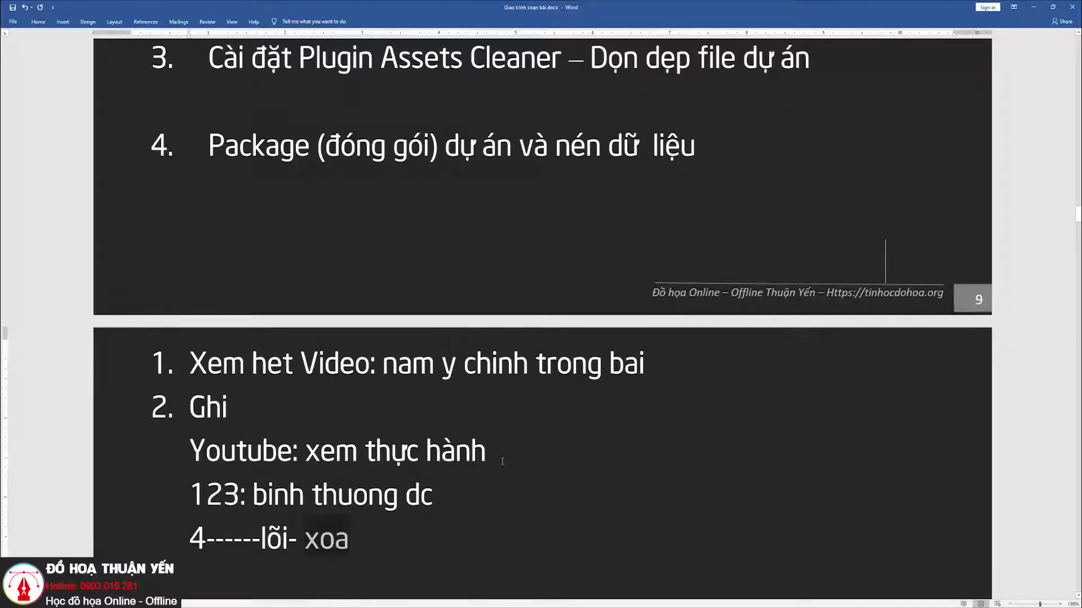
{"action": "scroll", "coordinate": [550, 458], "scroll_direction": "up", "scroll_amount": 1}
{"action": "scroll", "coordinate": [551, 457], "scroll_direction": "up", "scroll_amount": 1}
{"action": "scroll", "coordinate": [551, 457], "scroll_direction": "up", "scroll_amount": 3}
{"action": "scroll", "coordinate": [550, 457], "scroll_direction": "up", "scroll_amount": 1}
{"action": "scroll", "coordinate": [552, 450], "scroll_direction": "up", "scroll_amount": 1}
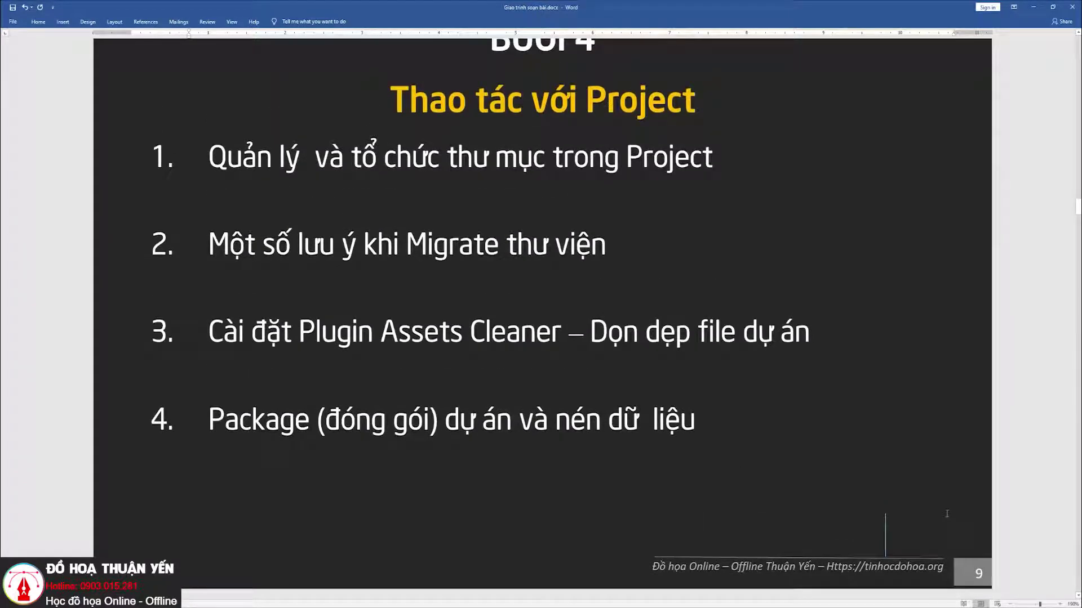
{"action": "scroll", "coordinate": [924, 497], "scroll_direction": "up", "scroll_amount": 1}
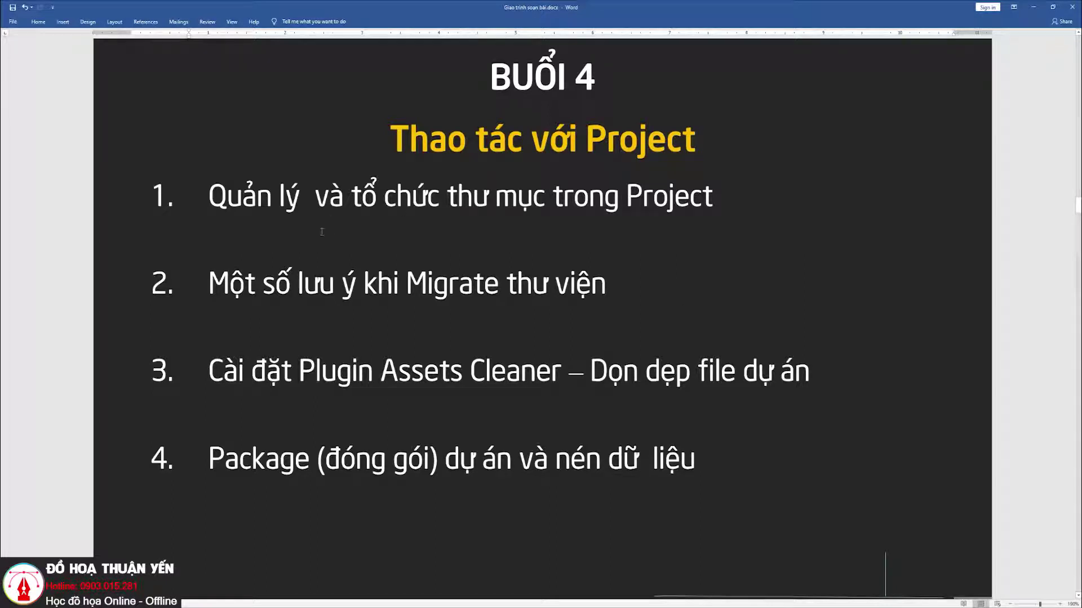
{"action": "double_click", "coordinate": [600, 141]}
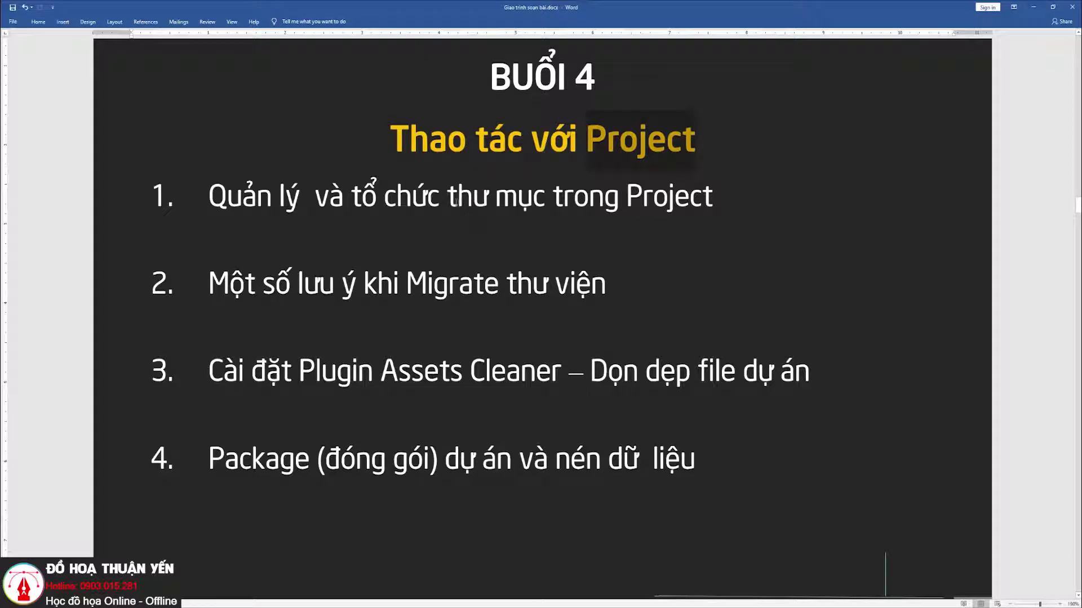
{"action": "left_click_drag", "start_coordinate": [449, 198], "coordinate": [711, 198]}
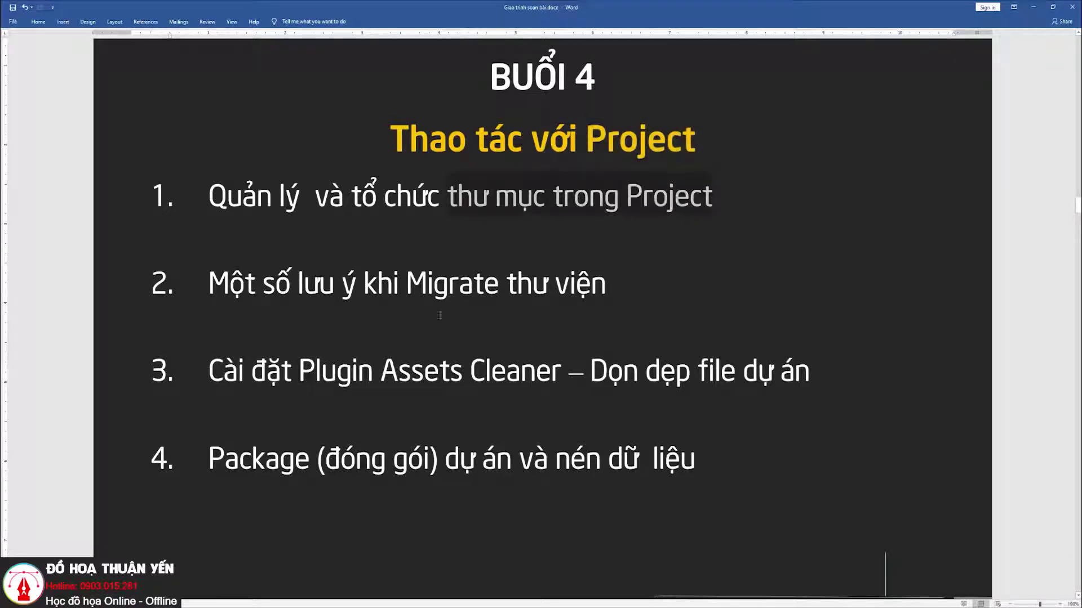
Step: Highlight 'Migrate' in item 2 and 'Assets Cleaner' and 'Dọn dẹp file dự án' in item 3
{"action": "left_click_drag", "start_coordinate": [406, 284], "coordinate": [498, 286]}
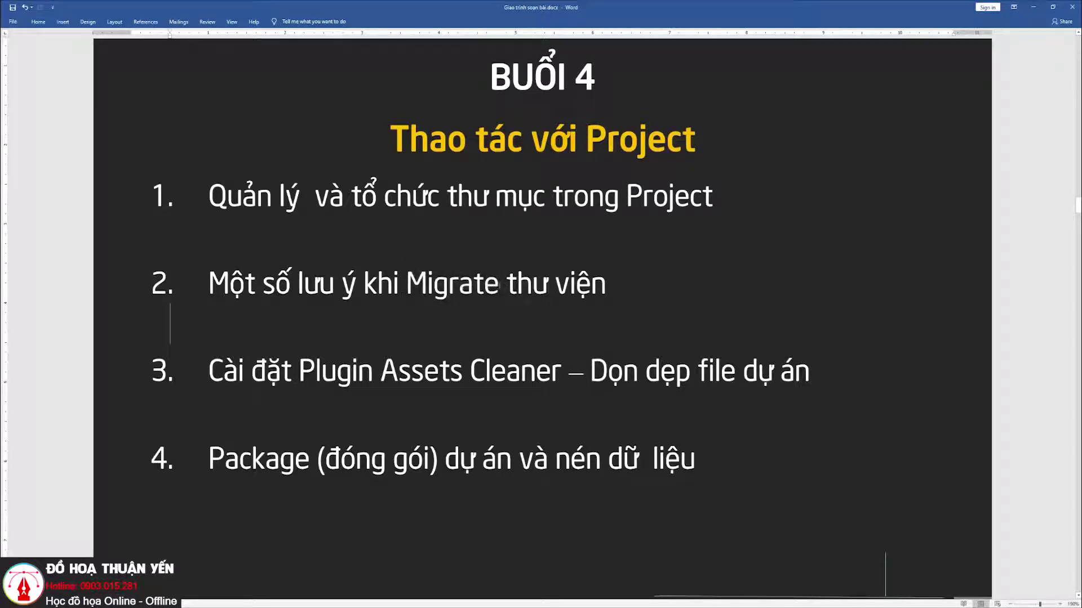
{"action": "left_click", "coordinate": [408, 285]}
{"action": "scroll", "coordinate": [237, 317], "scroll_direction": "down", "scroll_amount": 1}
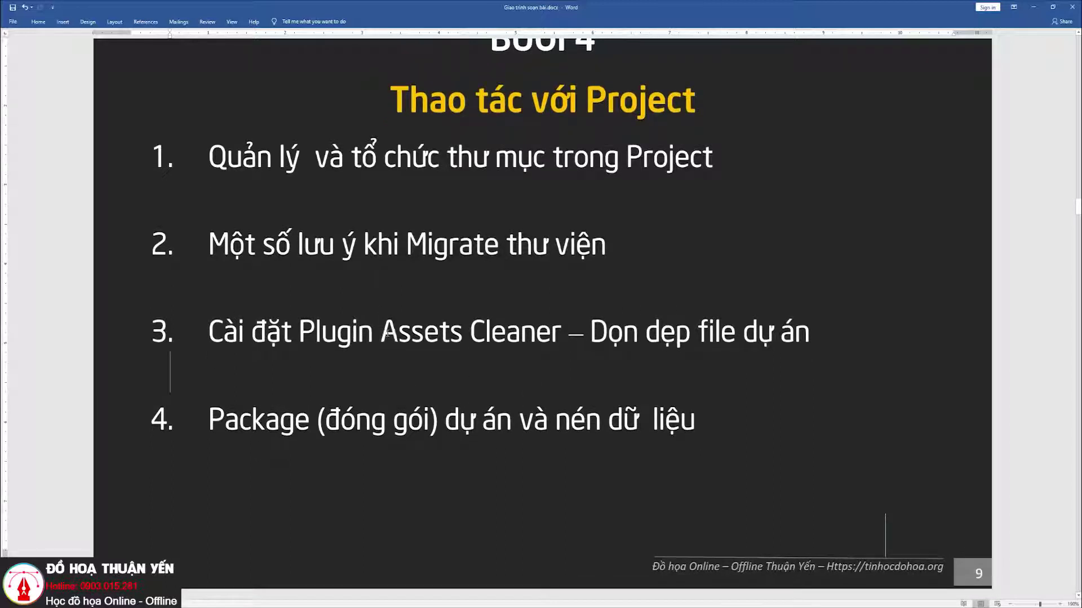
{"action": "left_click_drag", "start_coordinate": [383, 335], "coordinate": [523, 338]}
{"action": "left_click_drag", "start_coordinate": [812, 336], "coordinate": [589, 337]}
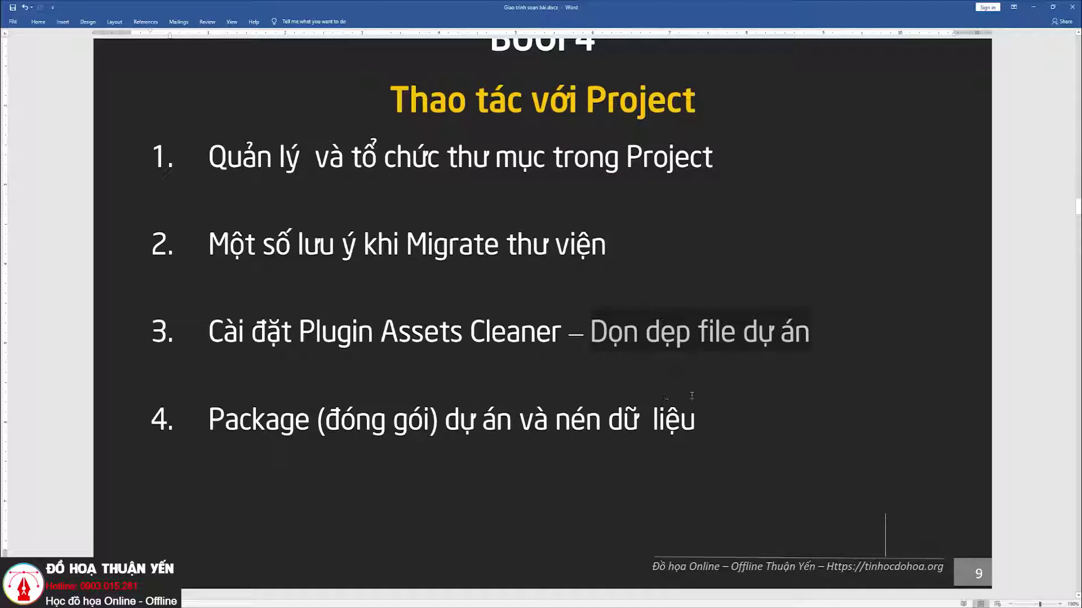
{"action": "left_click", "coordinate": [437, 369]}
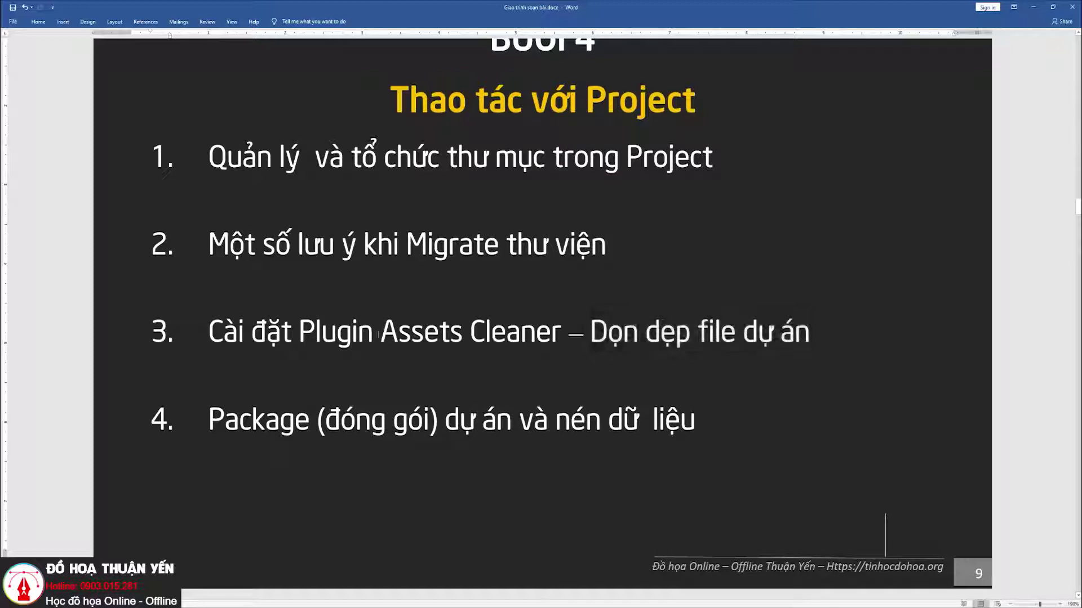
{"action": "left_click_drag", "start_coordinate": [299, 334], "coordinate": [561, 337]}
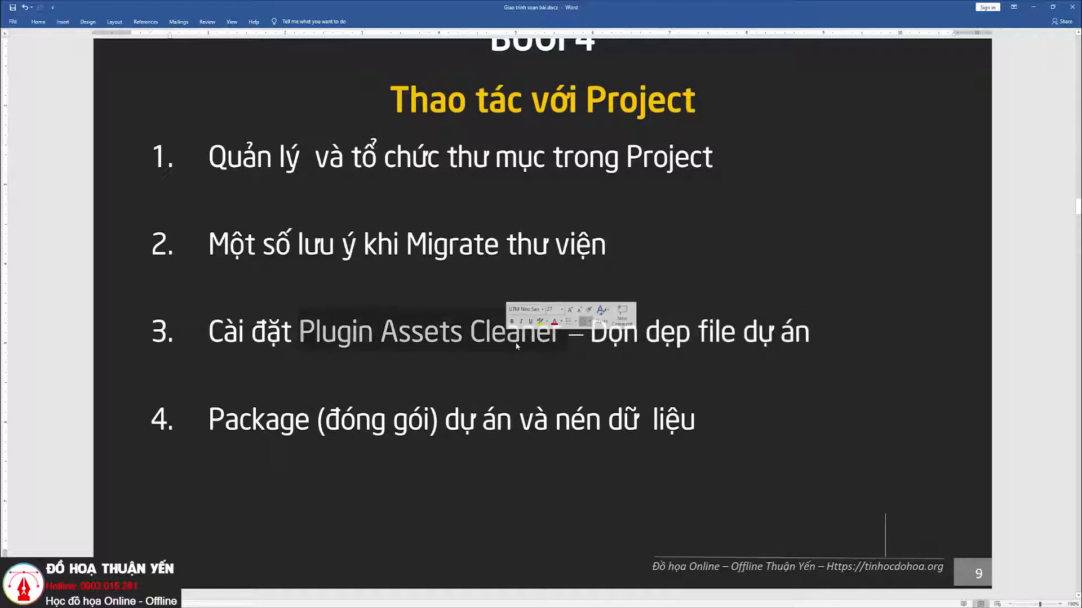
{"action": "left_click", "coordinate": [437, 369]}
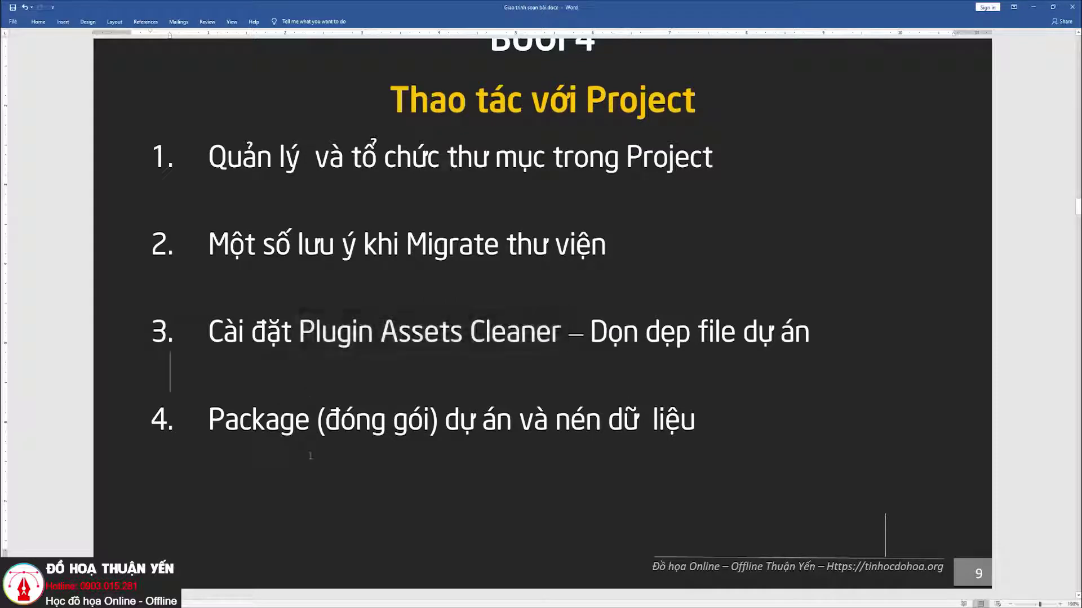
Step: Highlight 'Package (đóng gói)' and 'dự án và nén dữ liệu' in item 4, then all of item 1
{"action": "left_click_drag", "start_coordinate": [208, 422], "coordinate": [440, 422]}
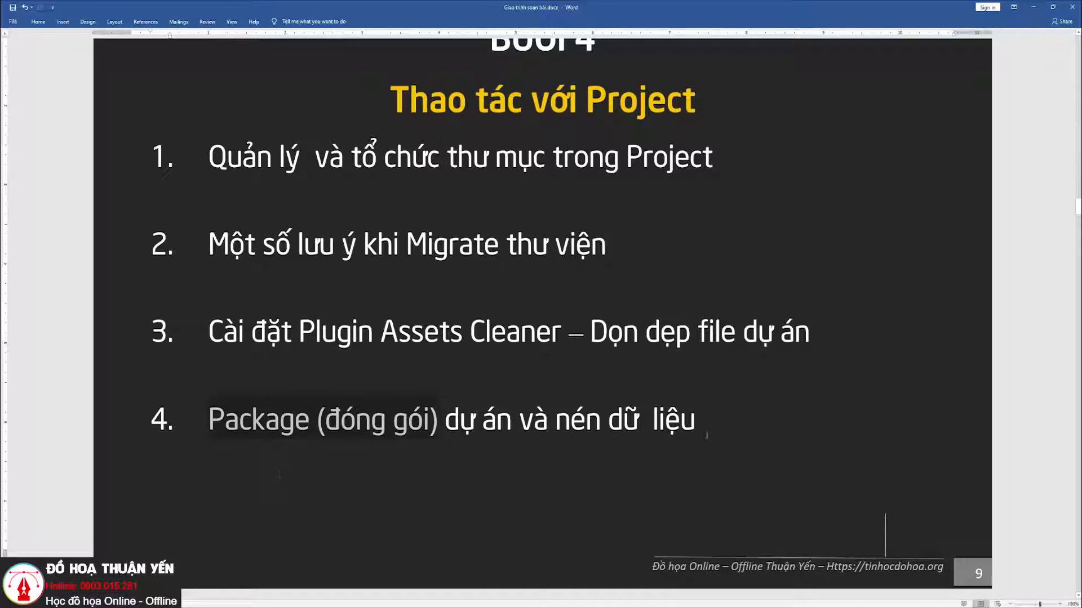
{"action": "left_click", "coordinate": [715, 424]}
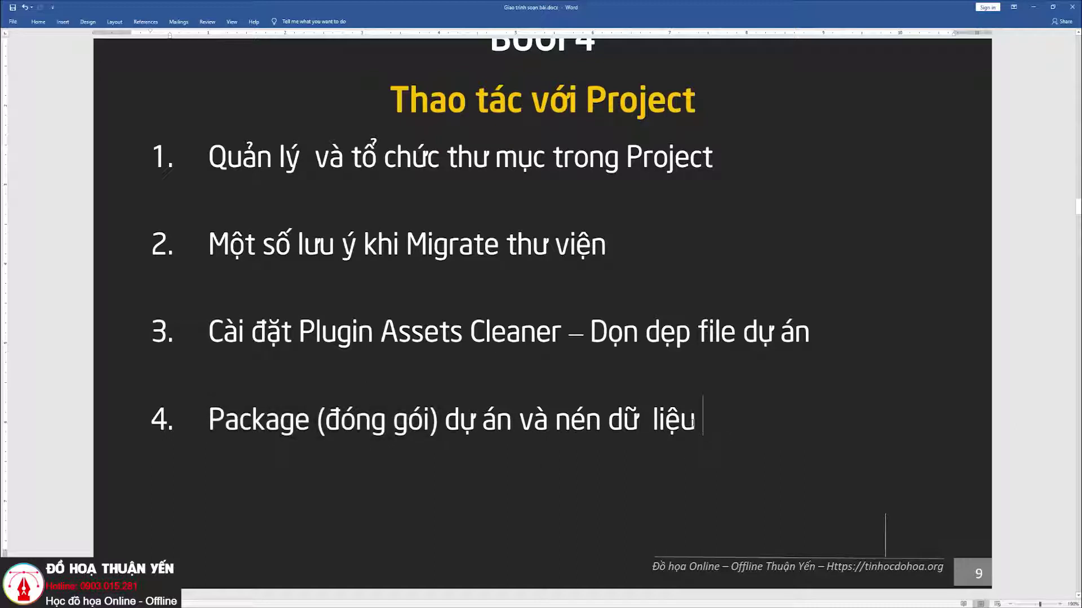
{"action": "mouse_move", "coordinate": [697, 422]}
{"action": "left_mouse_down"}
{"action": "mouse_move", "coordinate": [466, 423]}
{"action": "mouse_move", "coordinate": [694, 421]}
{"action": "left_mouse_up"}
{"action": "scroll", "coordinate": [563, 395], "scroll_direction": "up", "scroll_amount": 1}
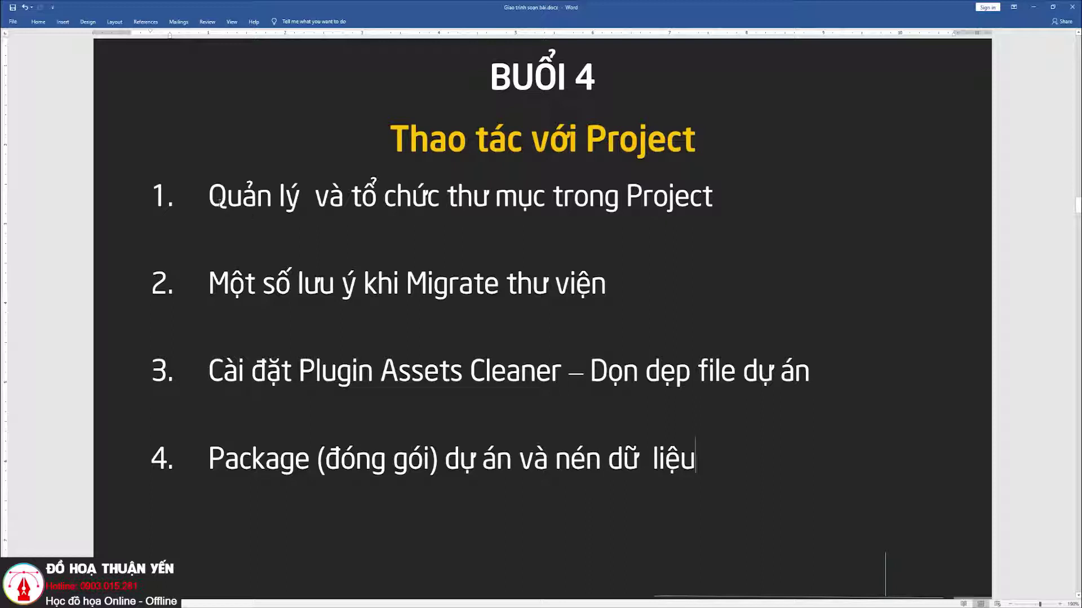
{"action": "left_click_drag", "start_coordinate": [209, 201], "coordinate": [683, 202]}
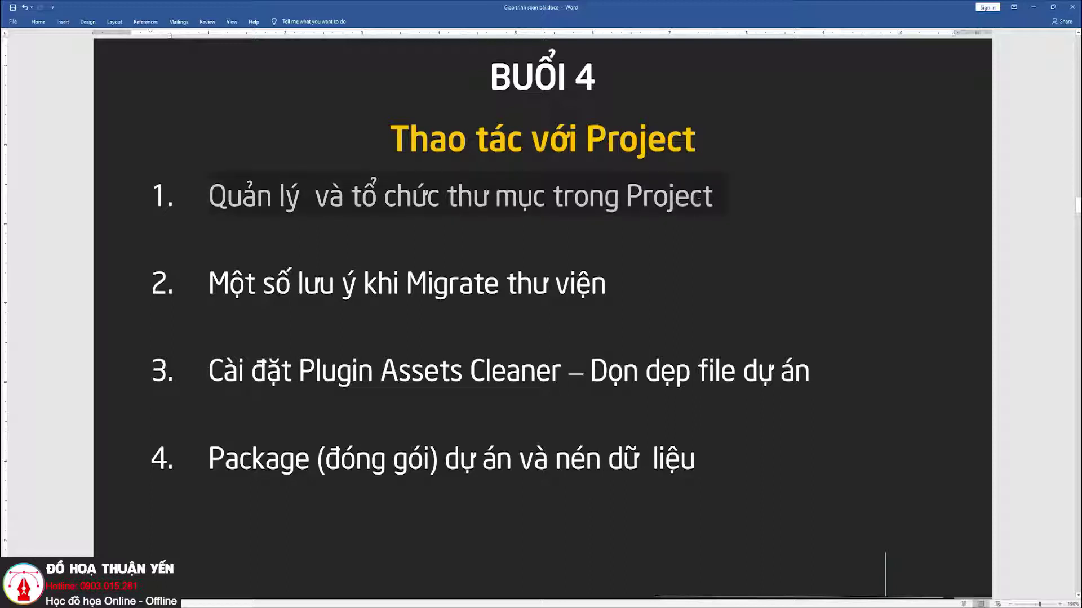
{"action": "left_click", "coordinate": [250, 241]}
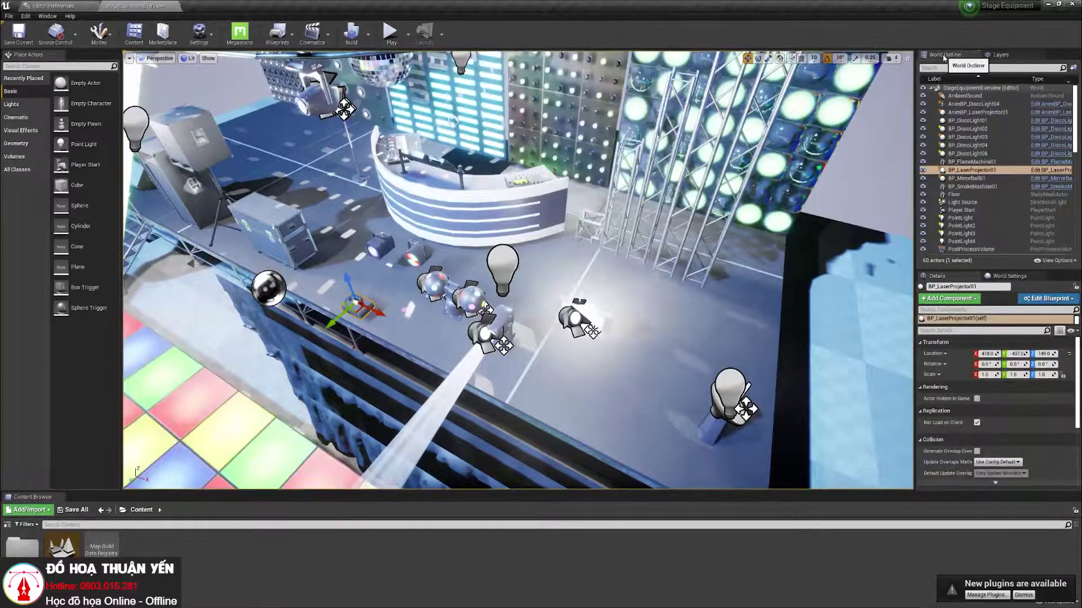
Step: Toggle between World Outliner and Layers, leave Layers showing, and bring up the Window menu
{"action": "left_click", "coordinate": [1011, 56]}
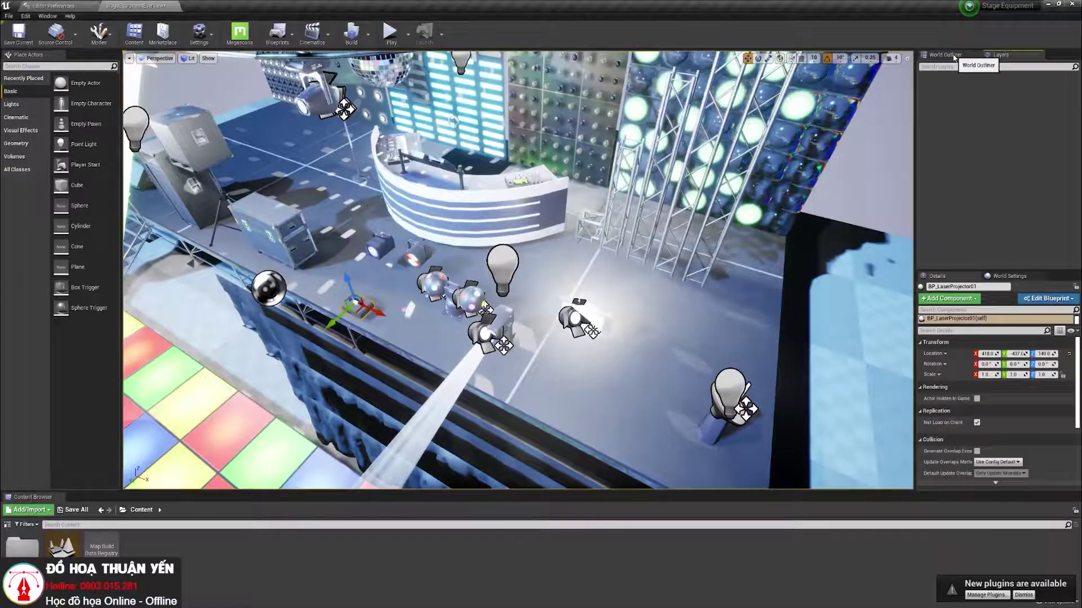
{"action": "left_click", "coordinate": [947, 56]}
{"action": "left_click", "coordinate": [1009, 55]}
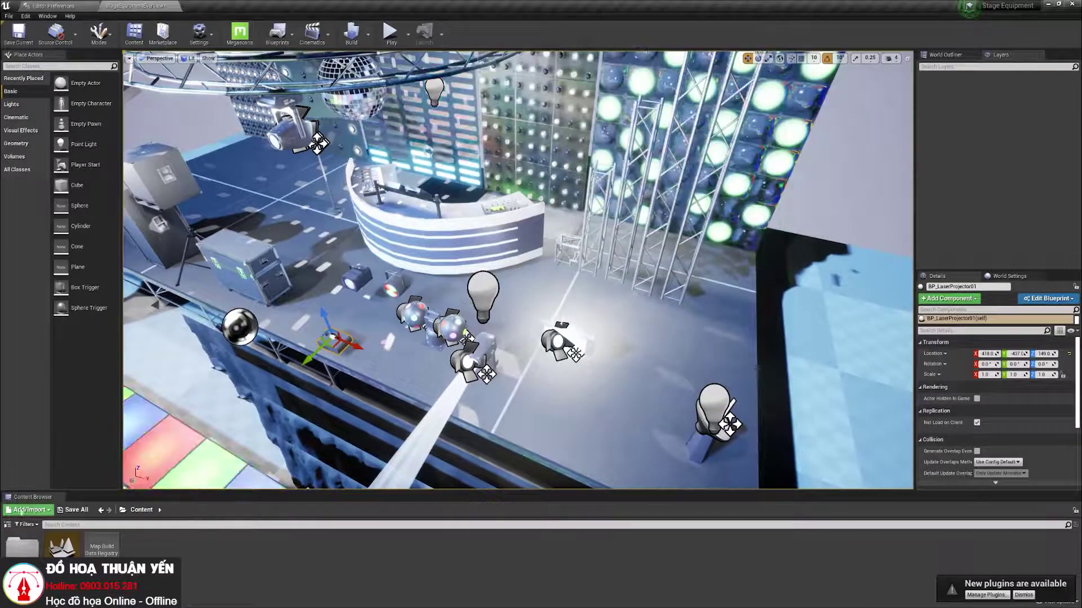
{"action": "left_click", "coordinate": [945, 55]}
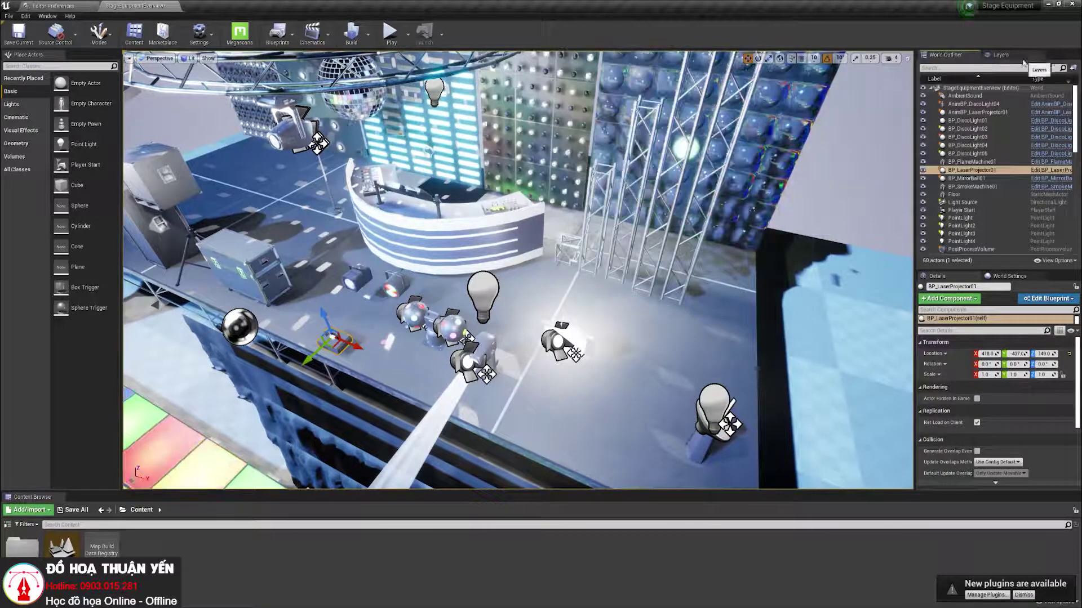
{"action": "left_click", "coordinate": [1001, 55]}
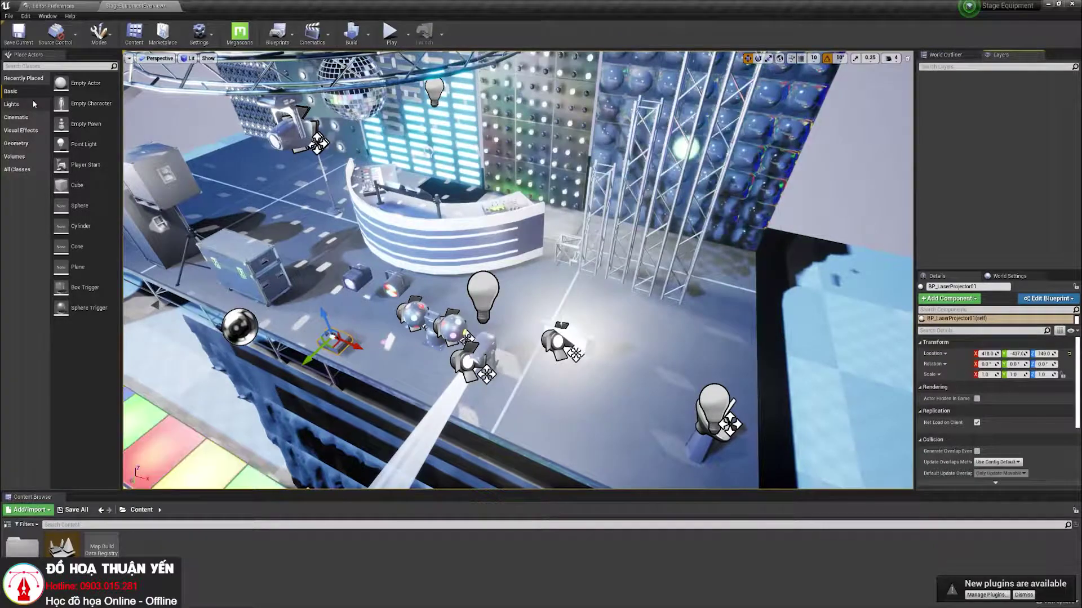
{"action": "left_click", "coordinate": [43, 17]}
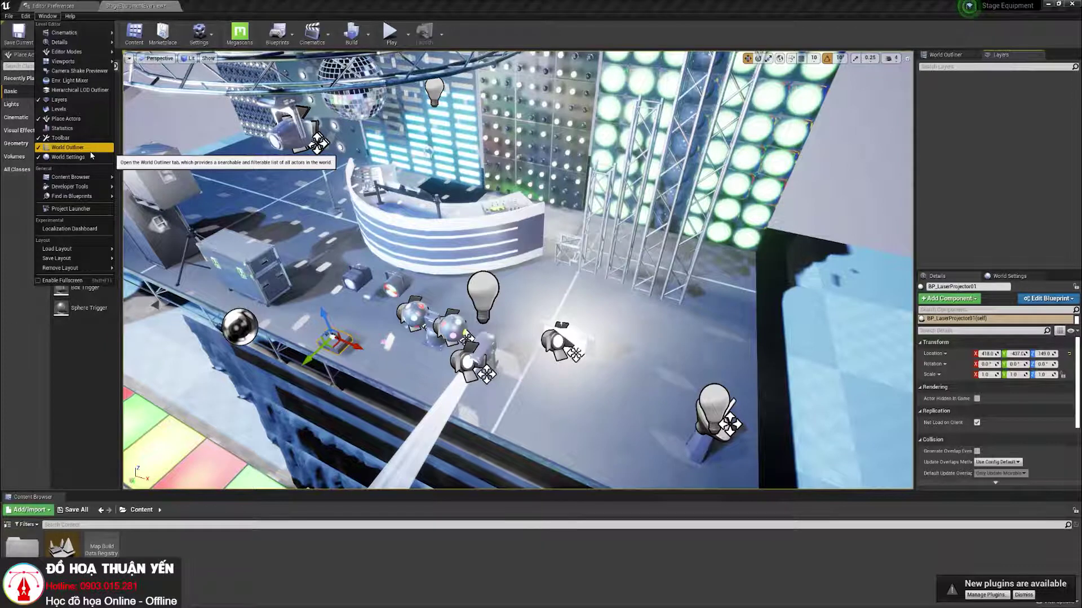
Step: Dismiss the Window menu, select the DJ table, and close the Editor Preferences tab
{"action": "mouse_move", "coordinate": [88, 178]}
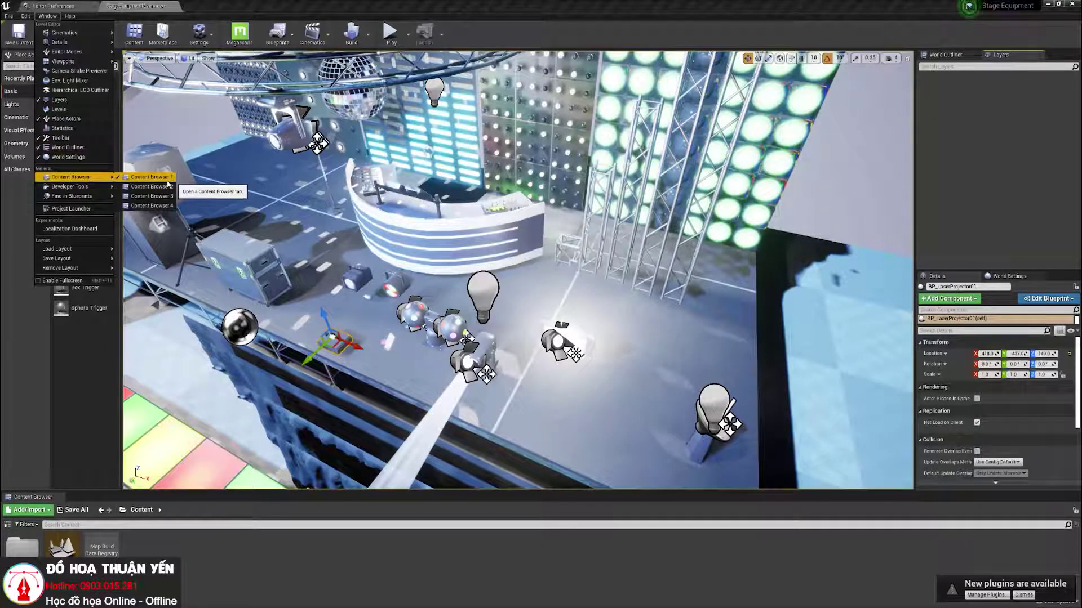
{"action": "left_click", "coordinate": [528, 5]}
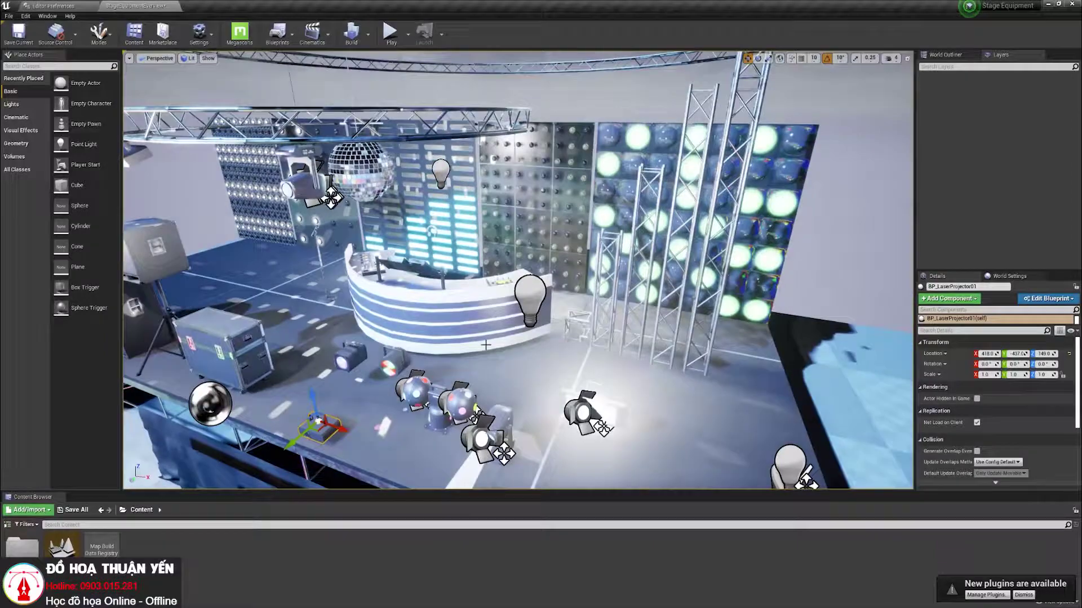
{"action": "left_click", "coordinate": [445, 310]}
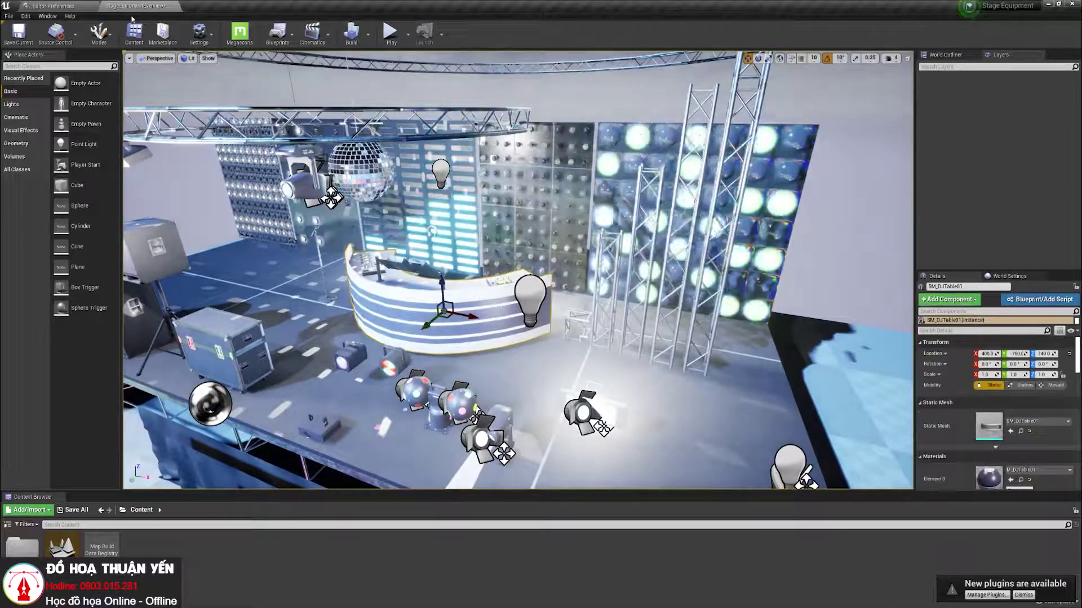
{"action": "left_click_drag", "start_coordinate": [56, 6], "coordinate": [203, 5]}
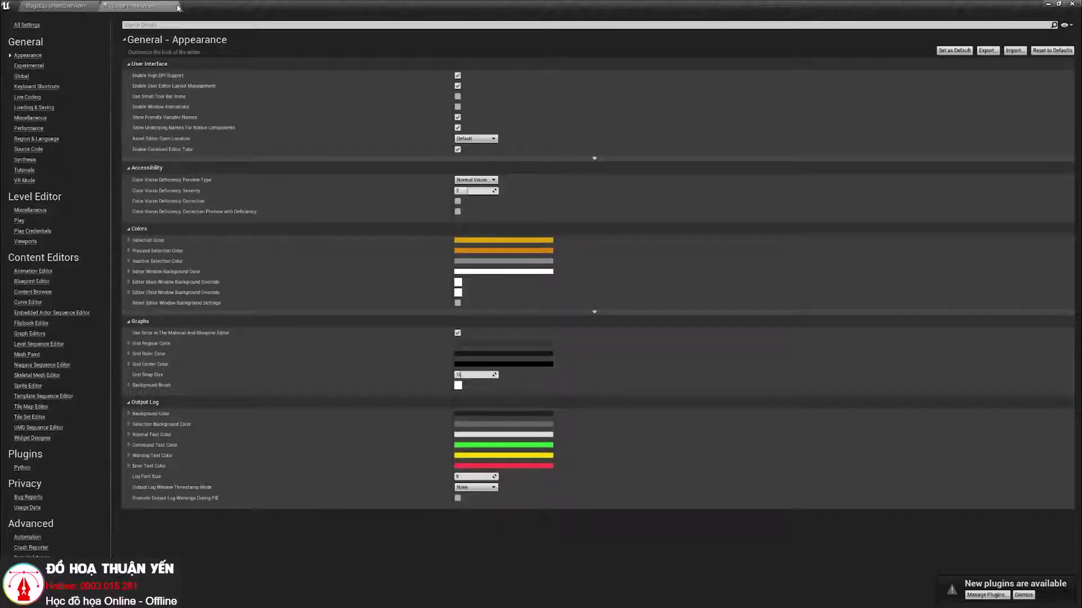
{"action": "left_click", "coordinate": [177, 7]}
Step: Review the Loading & Saving editor preferences, then close the preferences tab
{"action": "left_click", "coordinate": [31, 17]}
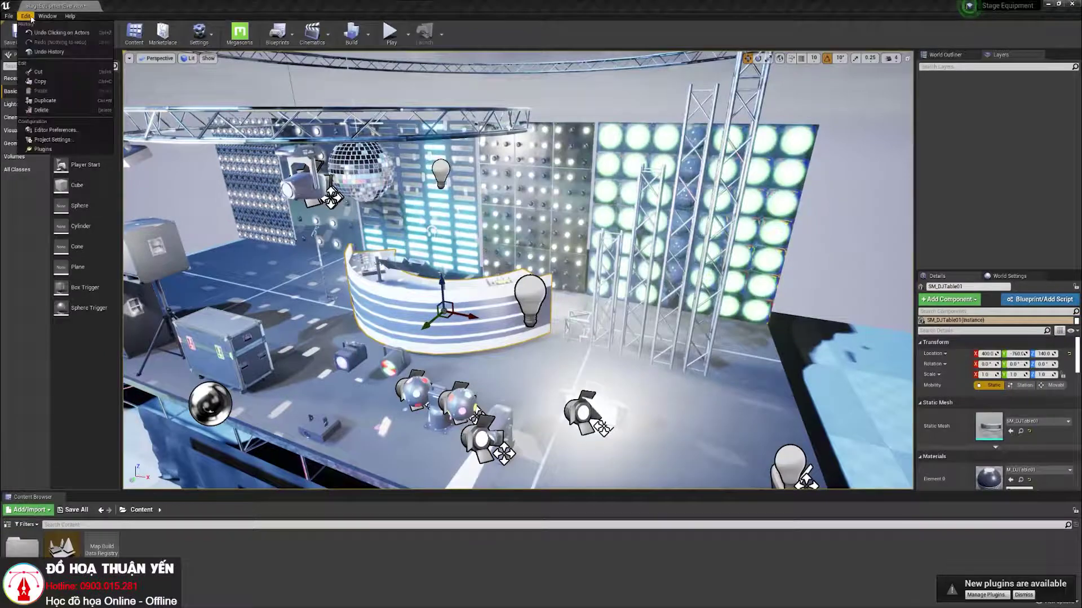
{"action": "left_click", "coordinate": [72, 131]}
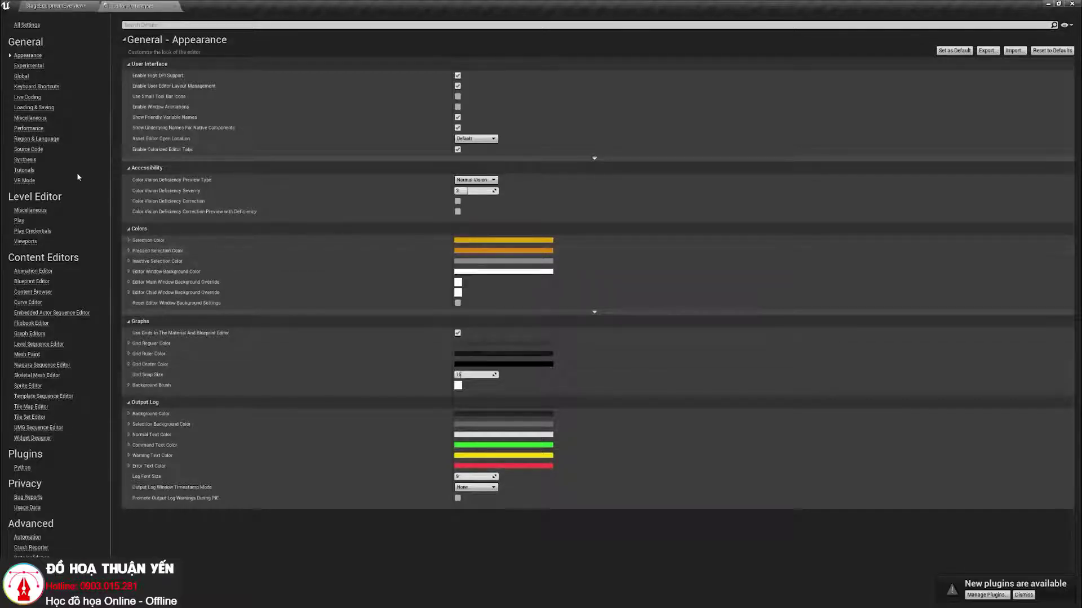
{"action": "left_click", "coordinate": [48, 110]}
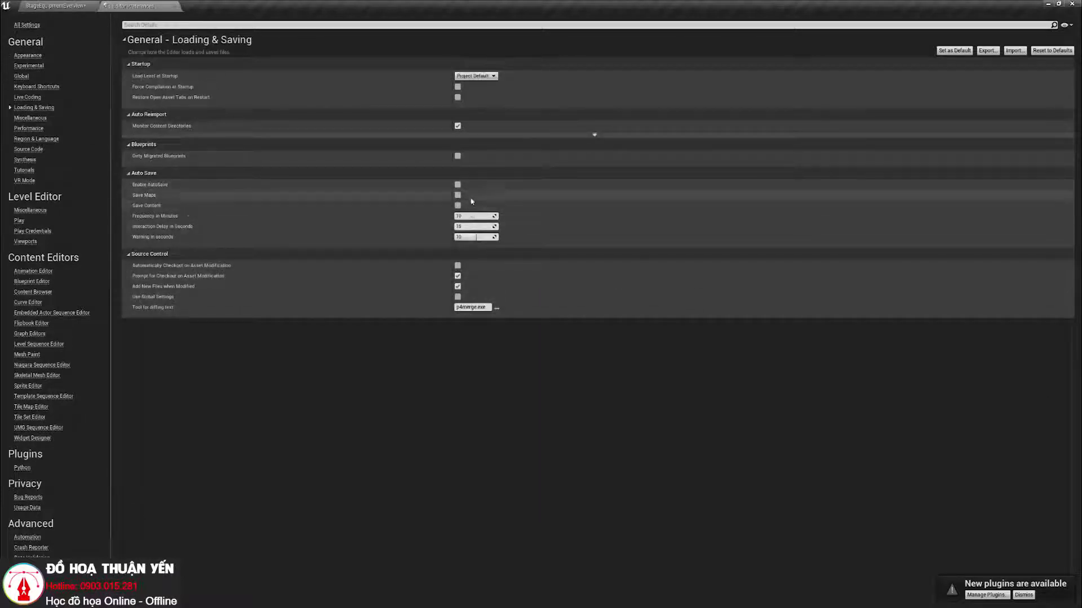
{"action": "left_click", "coordinate": [175, 6]}
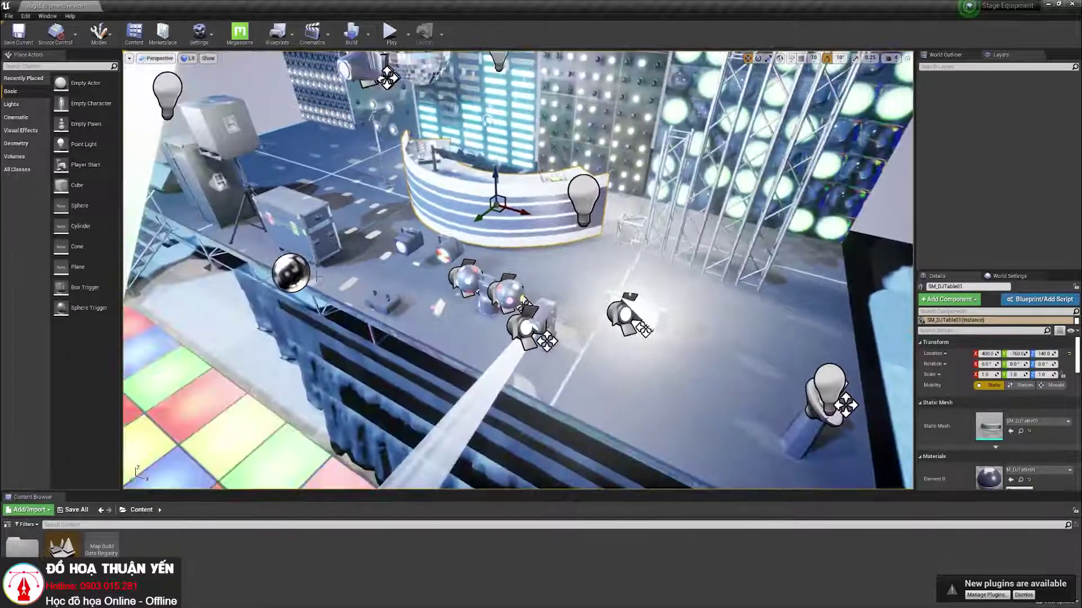
Step: Select the smoke machine, tilt the view toward the stage, and recheck Loading & Saving preferences
{"action": "left_click", "coordinate": [384, 302]}
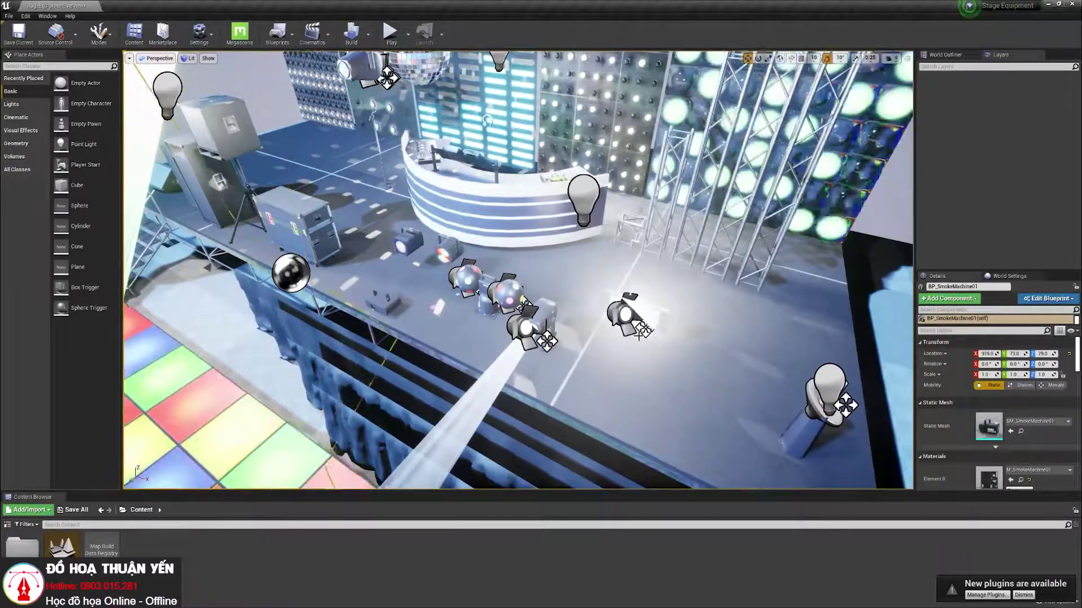
{"action": "right_click_drag", "start_coordinate": [517, 269], "coordinate": [517, 236]}
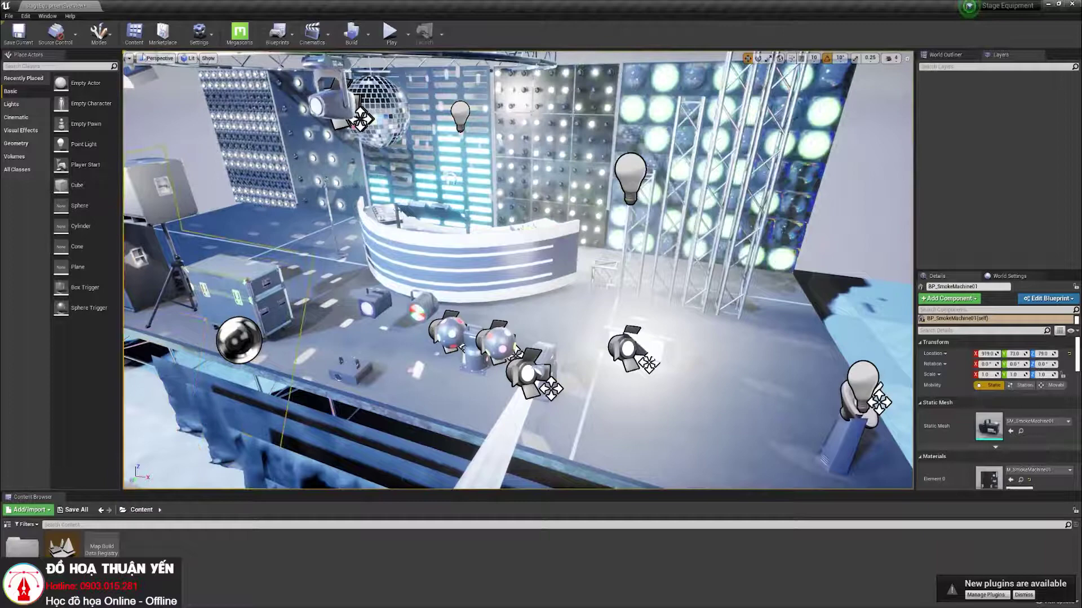
{"action": "left_click", "coordinate": [26, 17]}
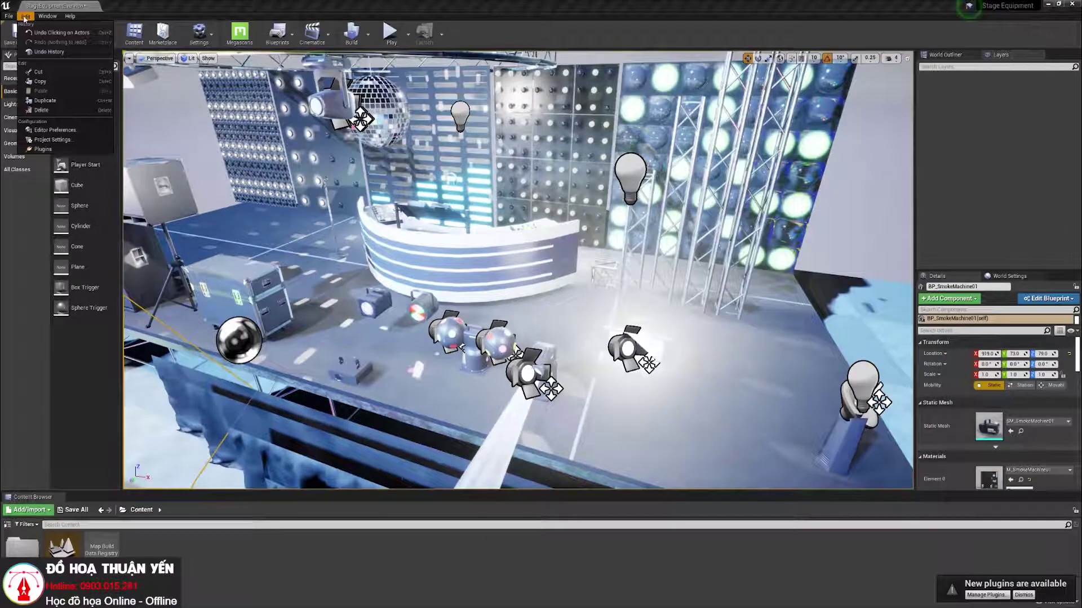
{"action": "left_click", "coordinate": [46, 131]}
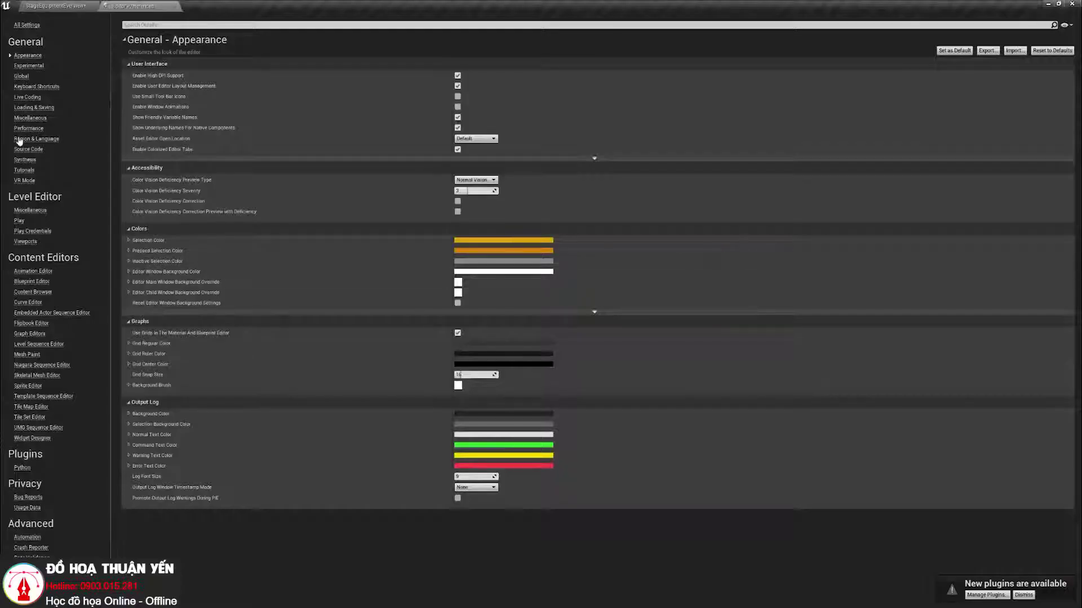
{"action": "left_click", "coordinate": [30, 108]}
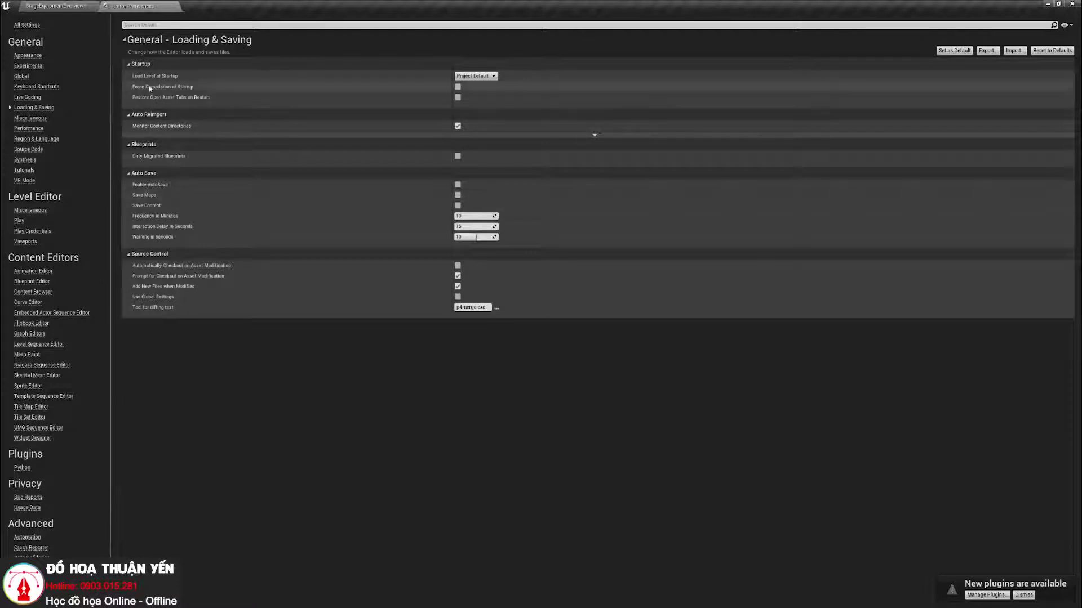
{"action": "left_click", "coordinate": [174, 6]}
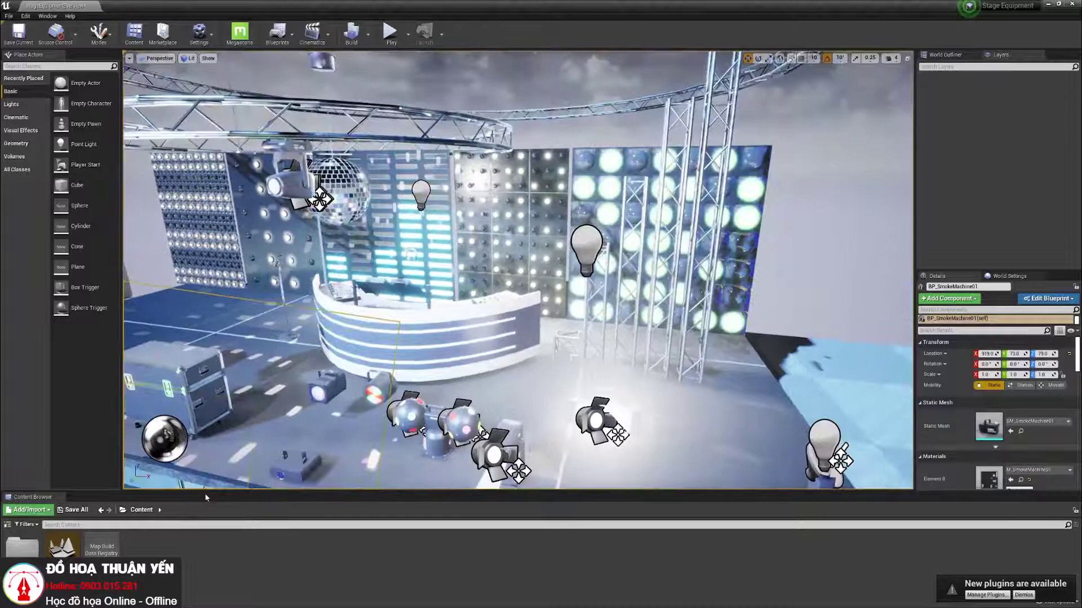
Step: Make the Content Browser taller and fly the viewport up to look down on the stage
{"action": "left_click_drag", "start_coordinate": [231, 493], "coordinate": [236, 390]}
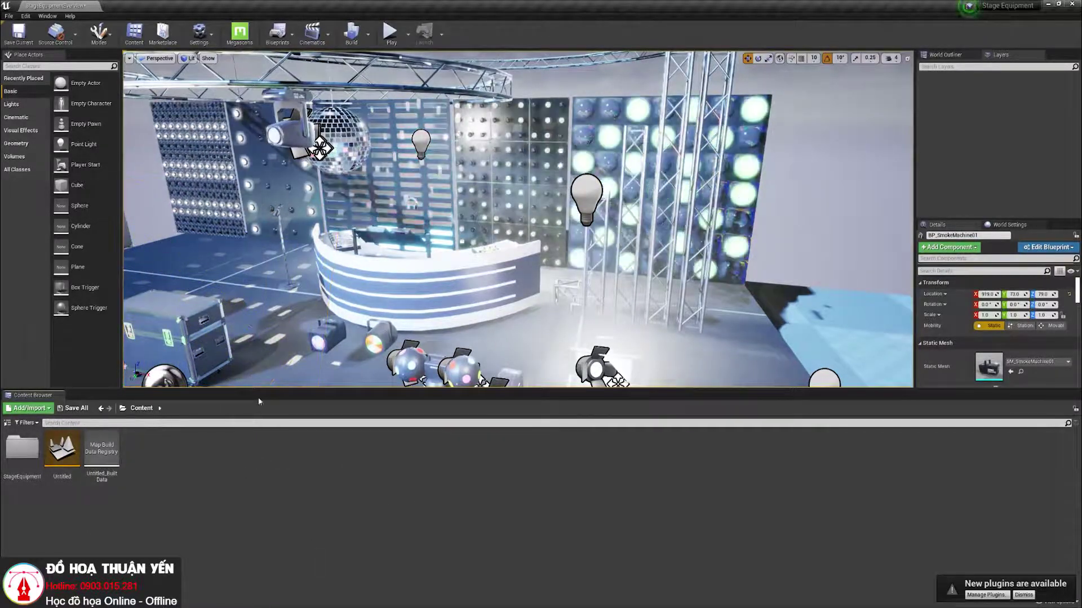
{"action": "left_click_drag", "start_coordinate": [258, 391], "coordinate": [258, 419]}
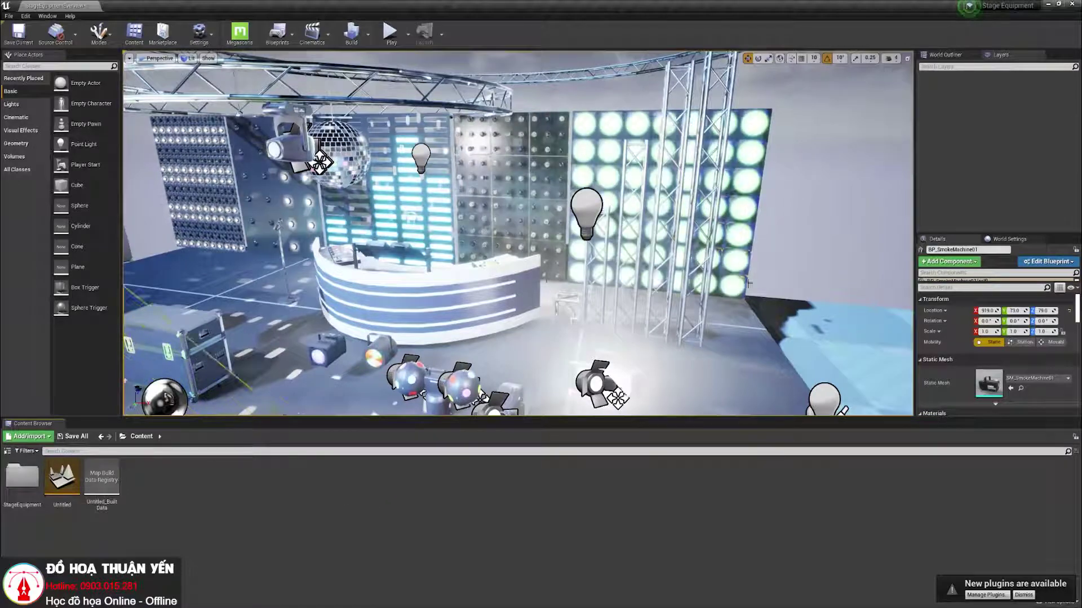
{"action": "right_click_drag", "start_coordinate": [597, 319], "coordinate": [569, 349]}
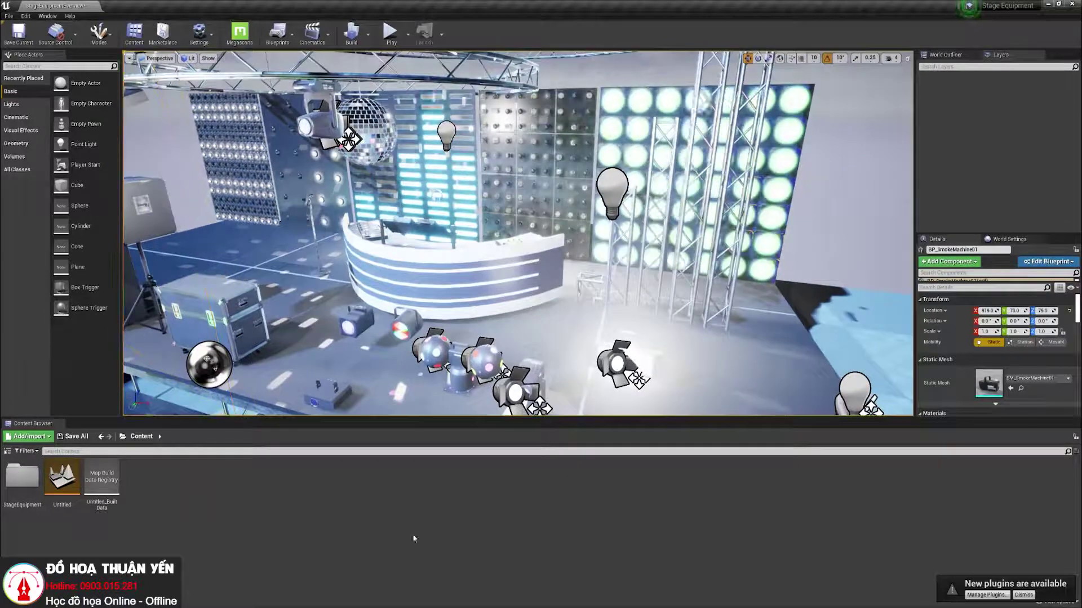
Step: Create the Nha_Pho folder in Content and a 3D subfolder inside it
{"action": "right_click", "coordinate": [443, 519]}
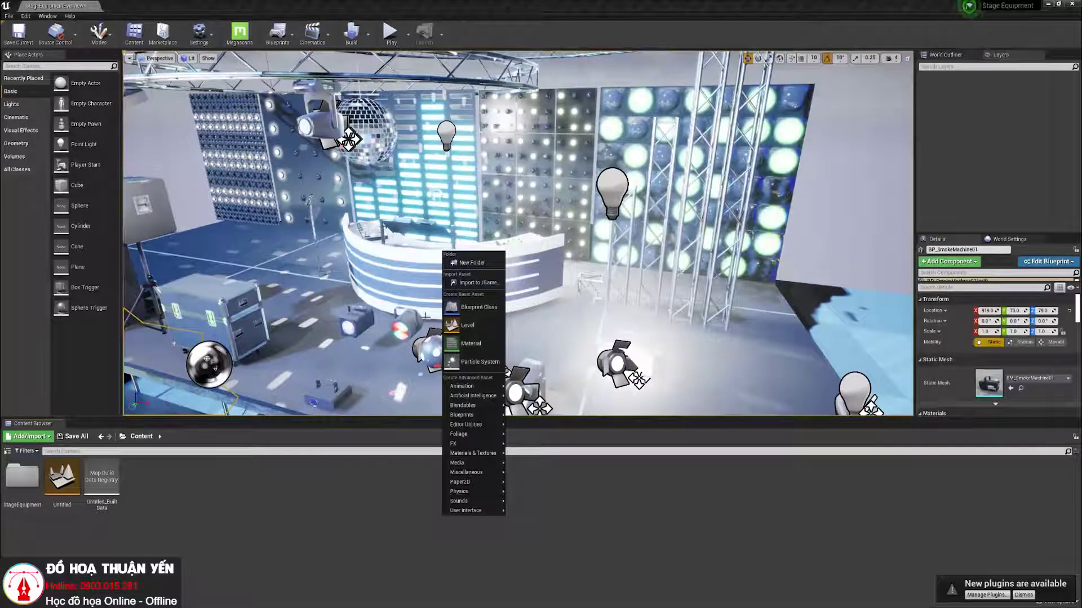
{"action": "left_click", "coordinate": [480, 264]}
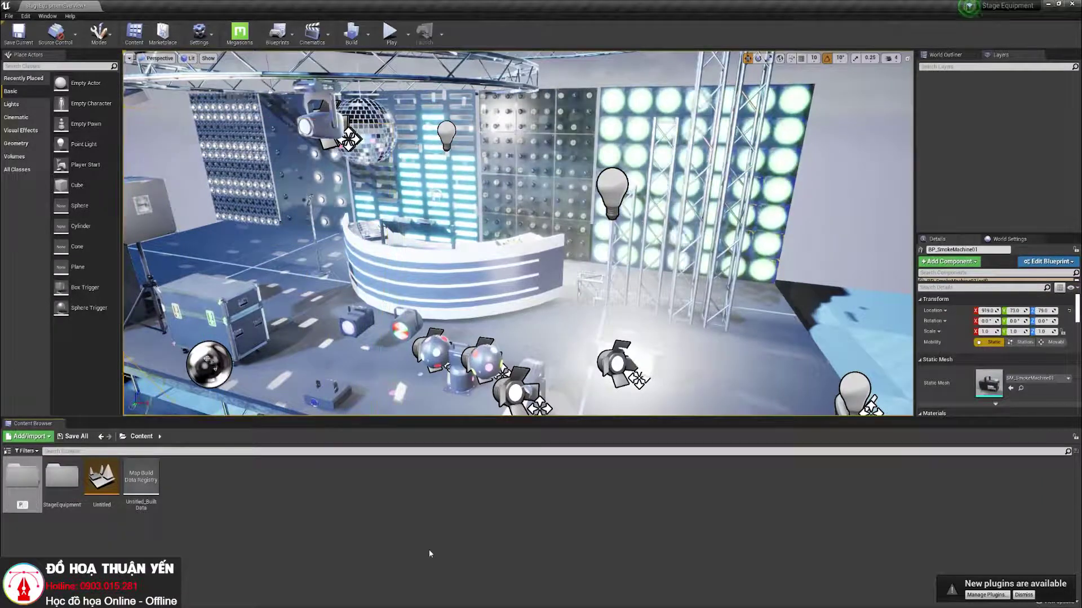
{"action": "key", "text": "BackSpace"}
{"action": "type", "text": "Nha"}
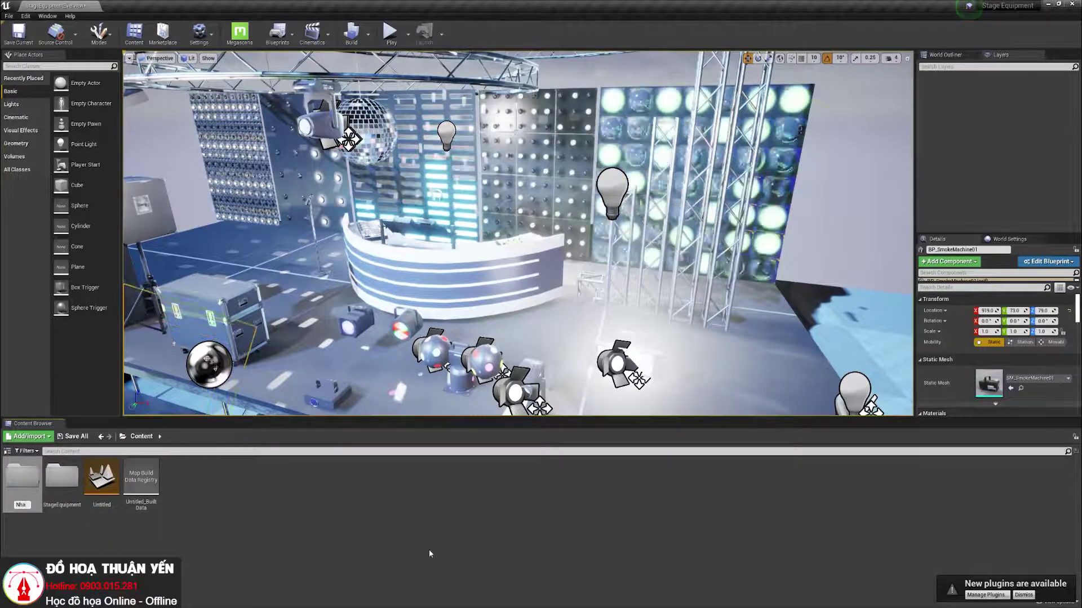
{"action": "type", "text": "_Pho"}
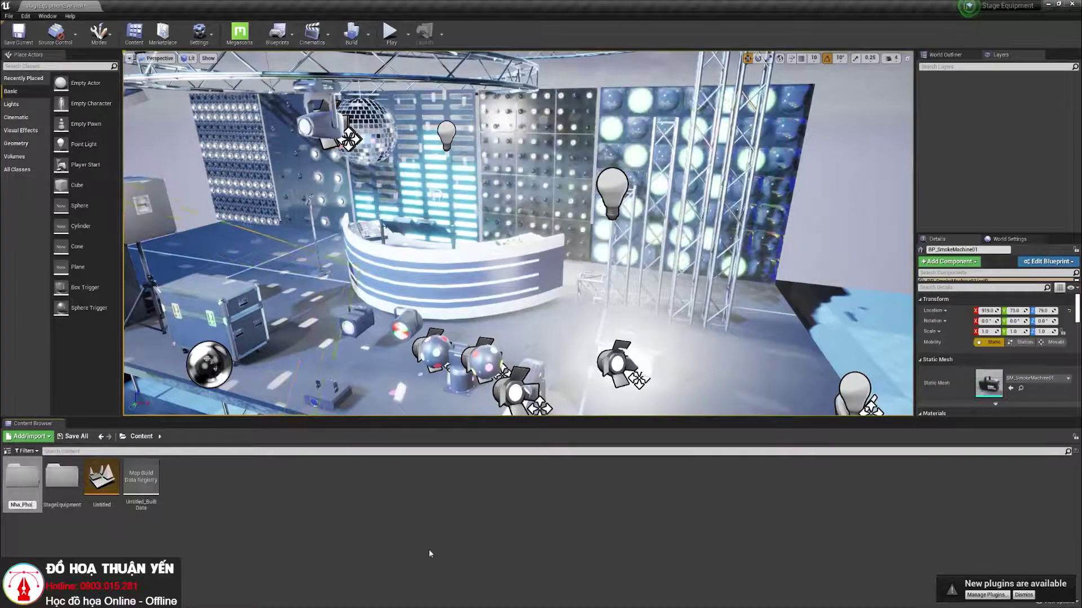
{"action": "double_click", "coordinate": [23, 486]}
{"action": "right_click", "coordinate": [318, 487]}
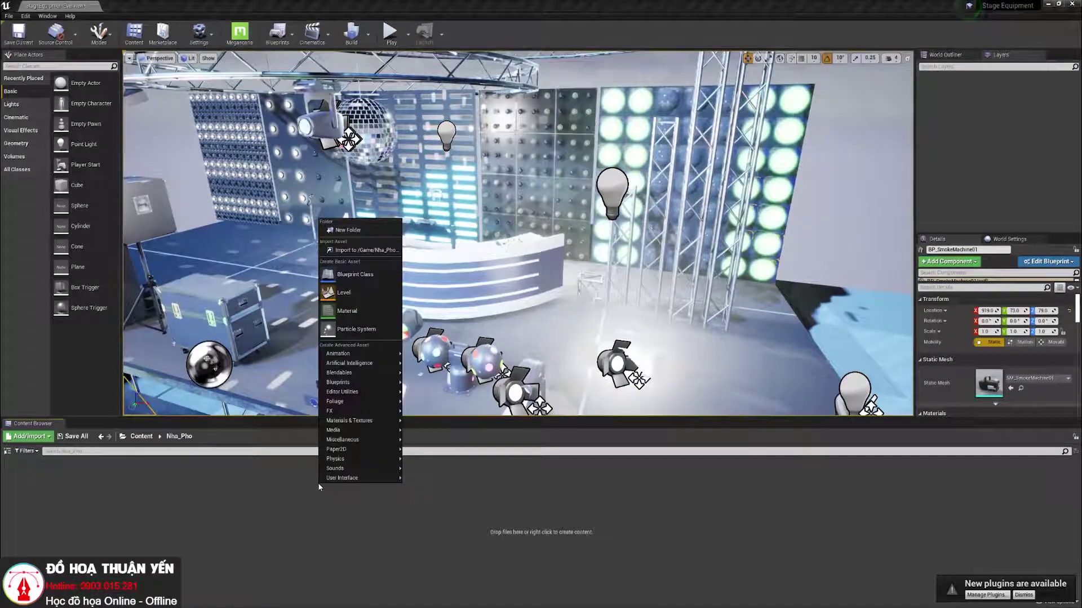
{"action": "left_click", "coordinate": [359, 231]}
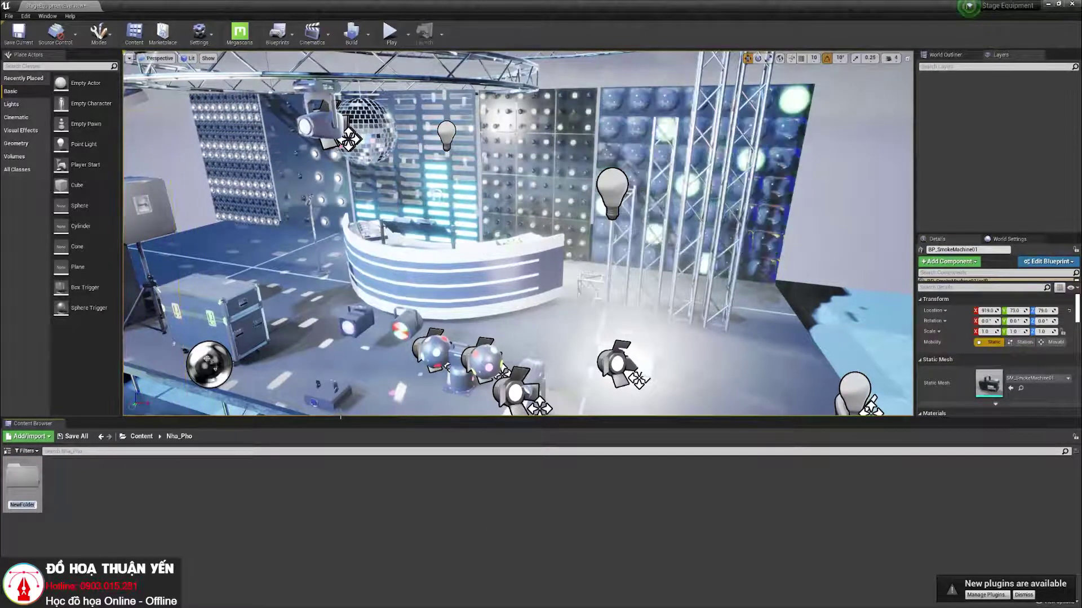
{"action": "key", "text": "BackSpace"}
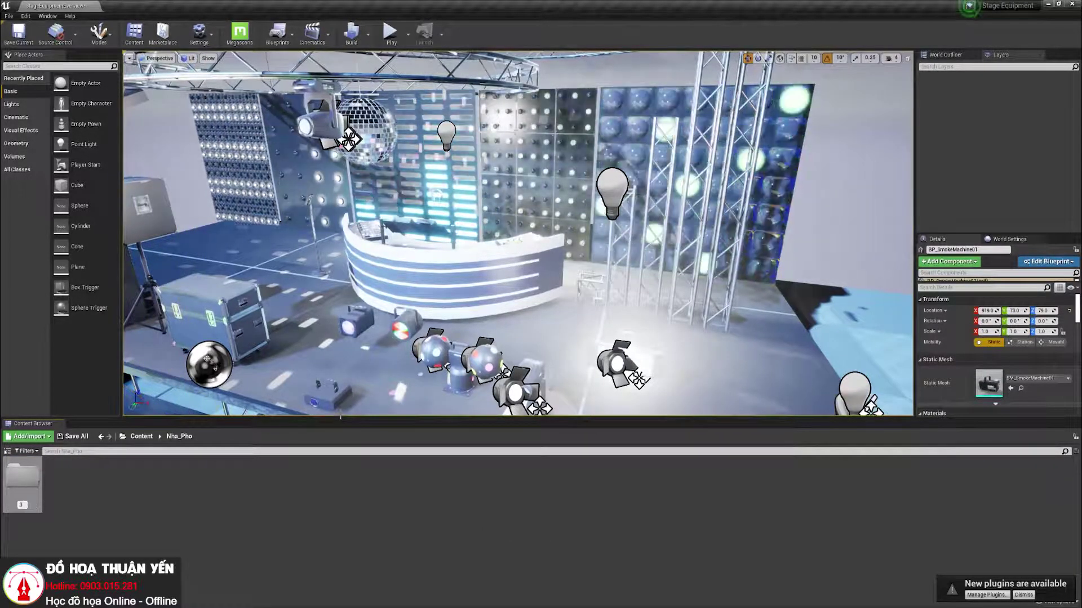
{"action": "type", "text": "D"}
{"action": "key", "text": "Return"}
Step: Add Level and Texture subfolders to Nha_Pho
{"action": "right_click", "coordinate": [181, 507]}
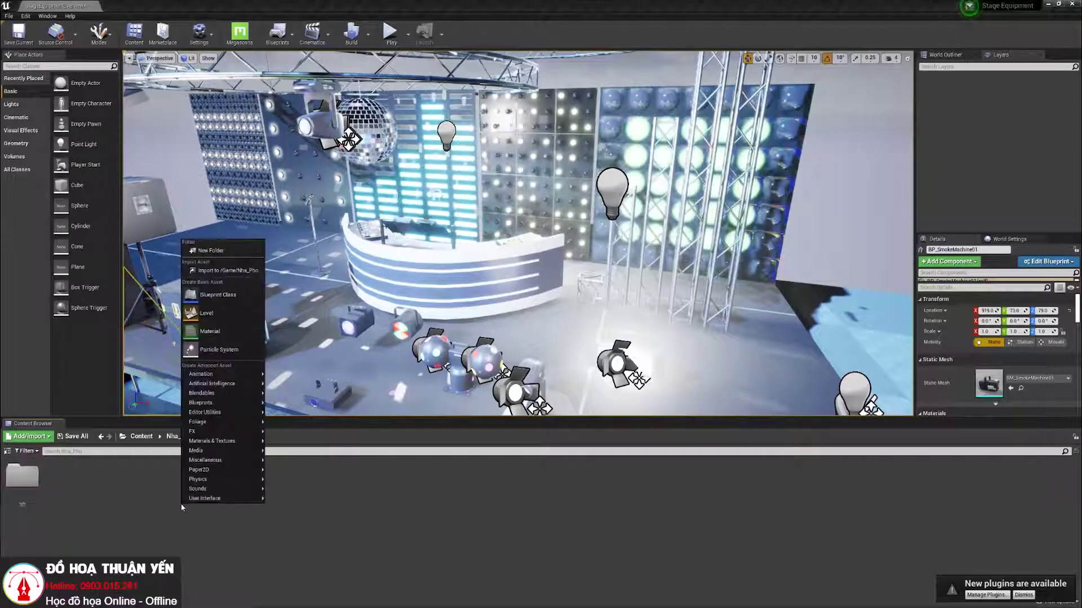
{"action": "left_click", "coordinate": [225, 252]}
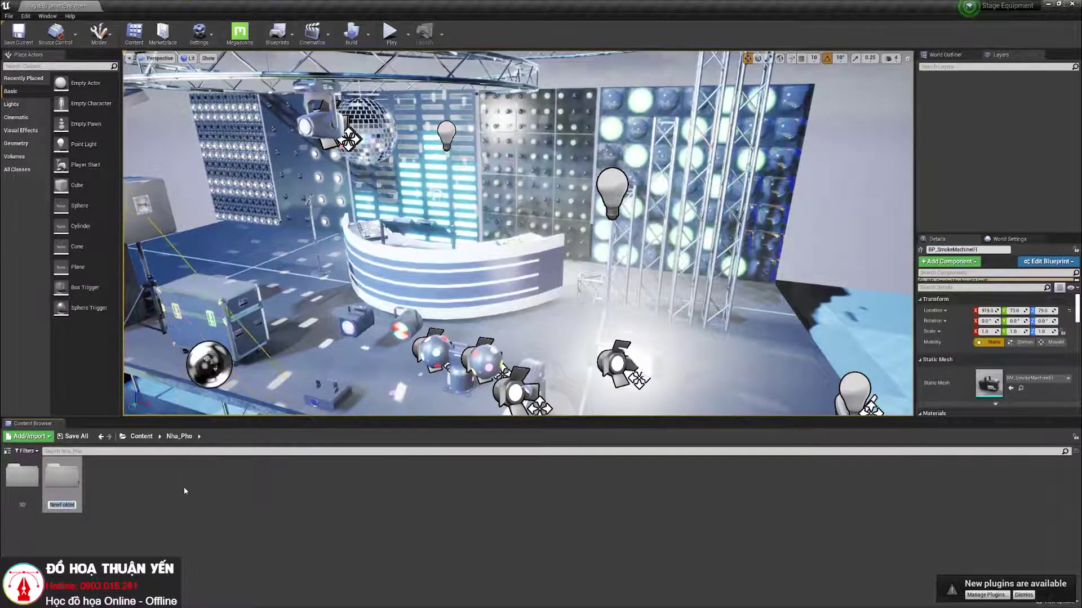
{"action": "type", "text": "Level"}
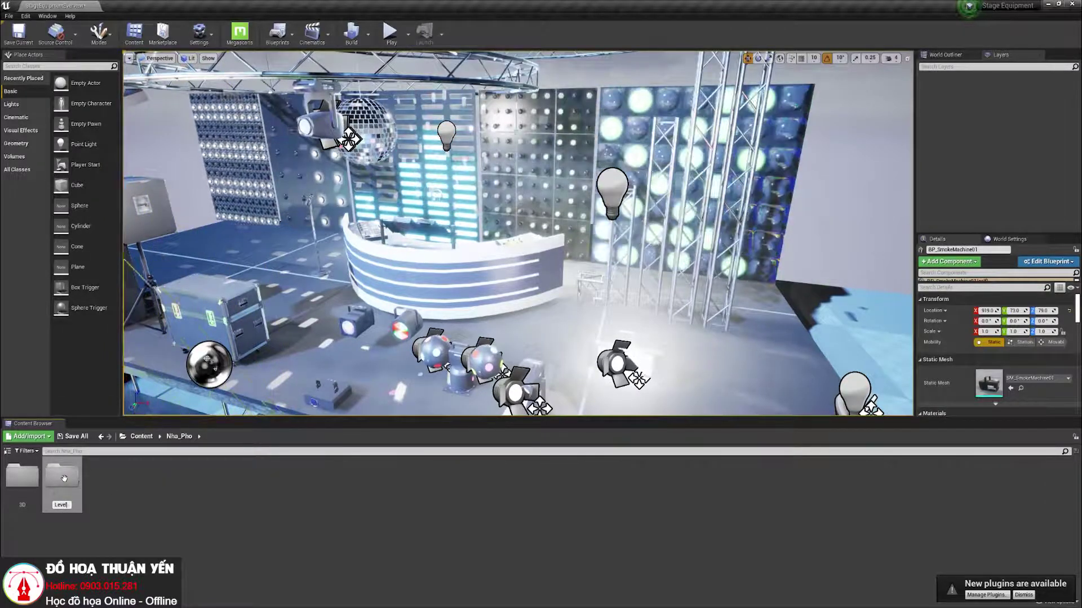
{"action": "key", "text": "Return"}
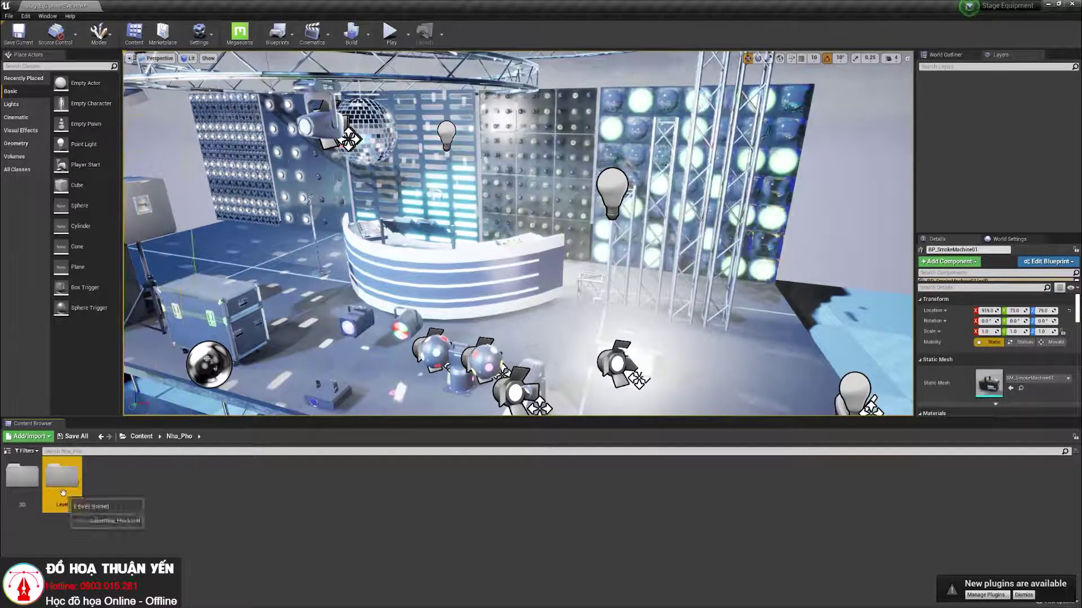
{"action": "right_click", "coordinate": [252, 502]}
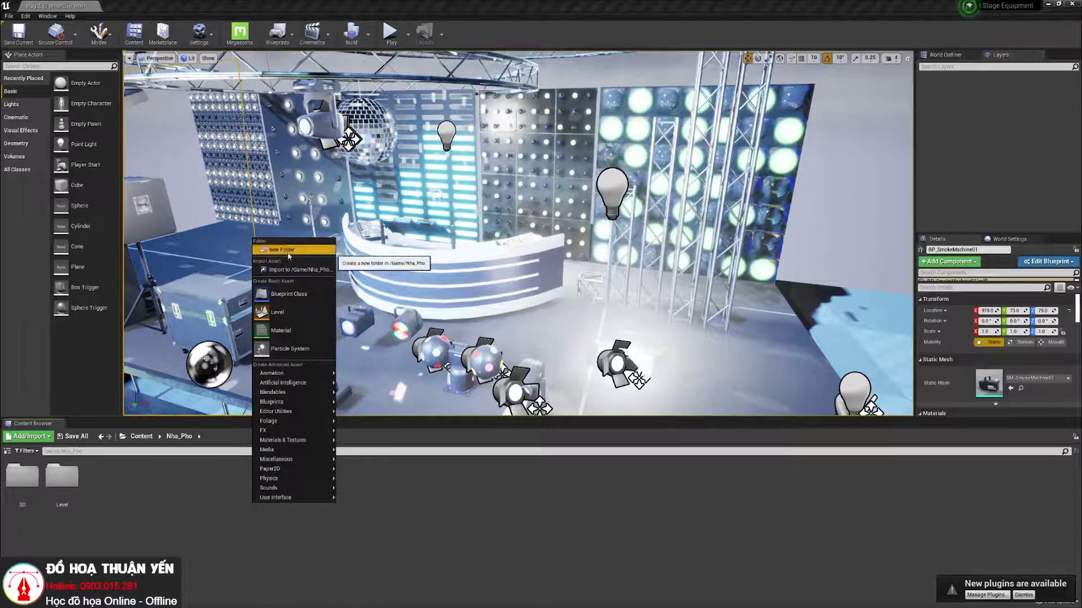
{"action": "left_click", "coordinate": [288, 250]}
{"action": "type", "text": "T"}
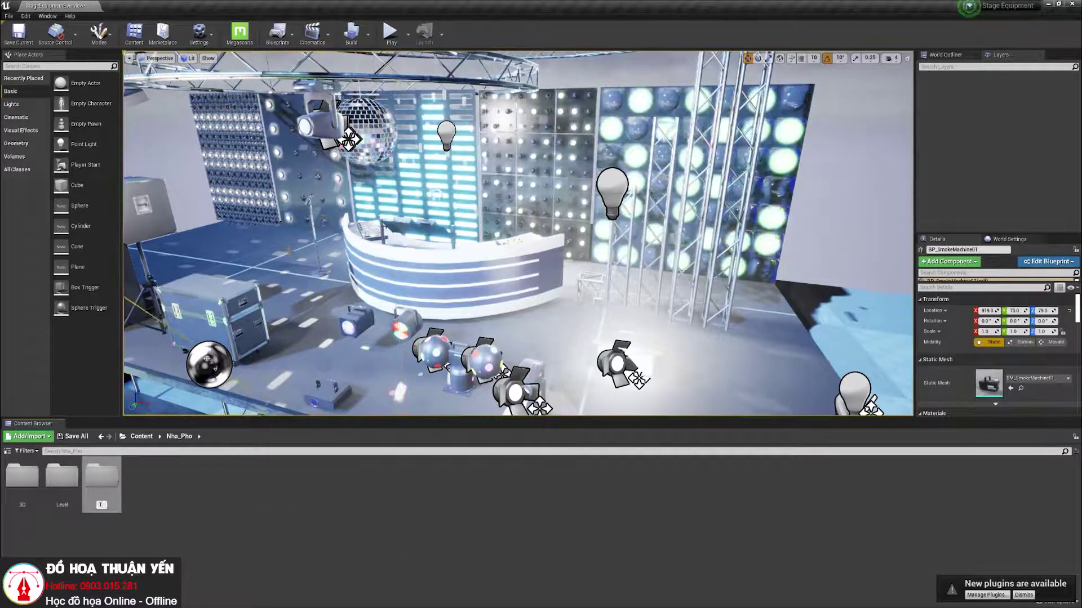
{"action": "type", "text": "exture"}
{"action": "key", "text": "Return"}
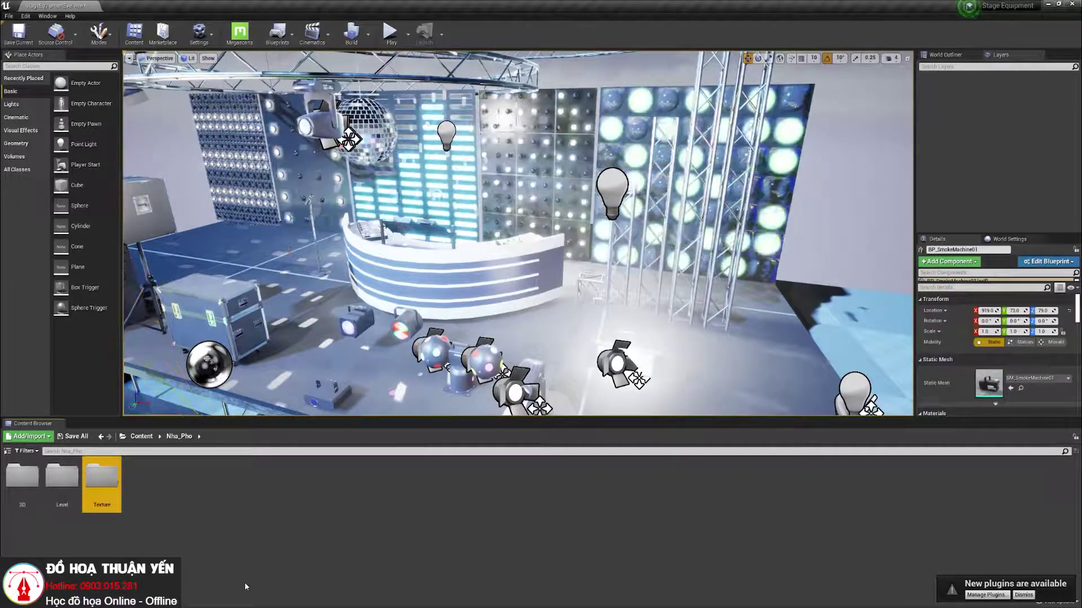
Step: Add Material and UI subfolders to Nha_Pho
{"action": "right_click", "coordinate": [228, 513]}
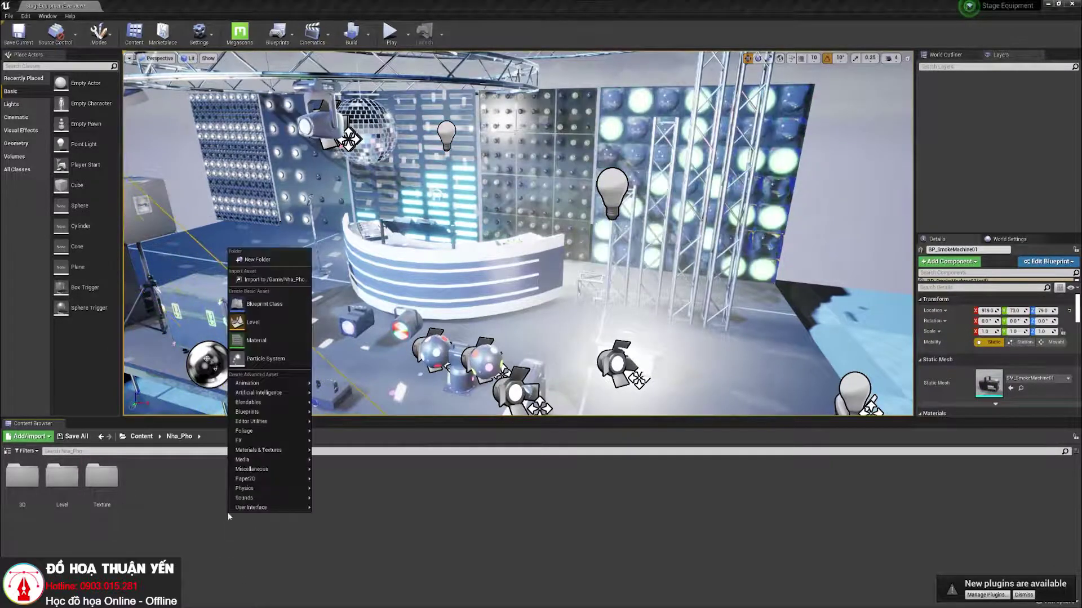
{"action": "left_click", "coordinate": [255, 260]}
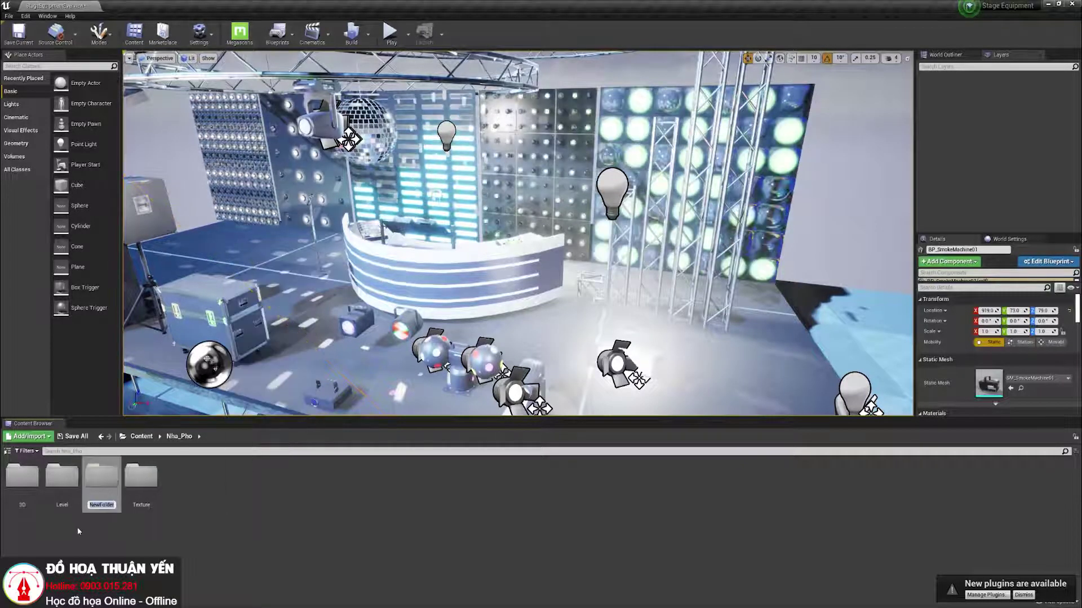
{"action": "type", "text": "Materiall"}
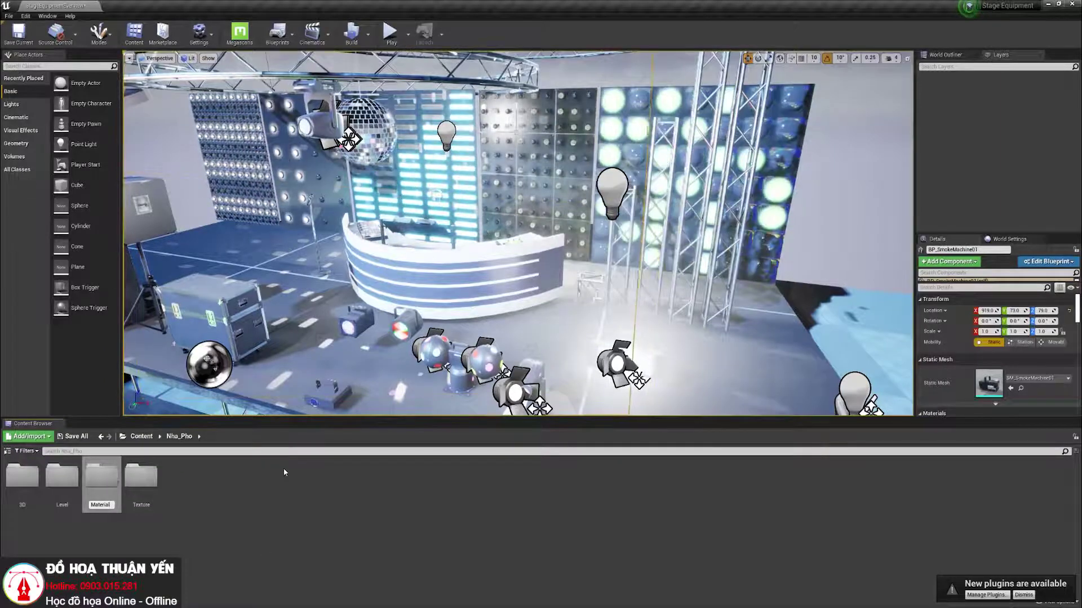
{"action": "key", "text": "BackSpace"}
{"action": "key", "text": "Return"}
{"action": "left_click", "coordinate": [328, 525]}
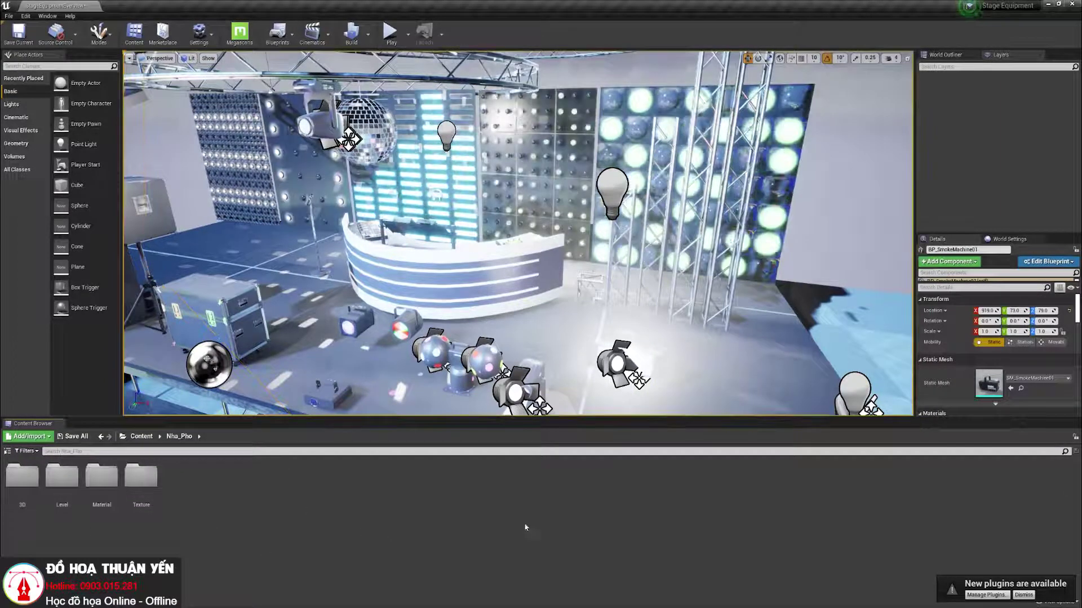
{"action": "right_click", "coordinate": [314, 514]}
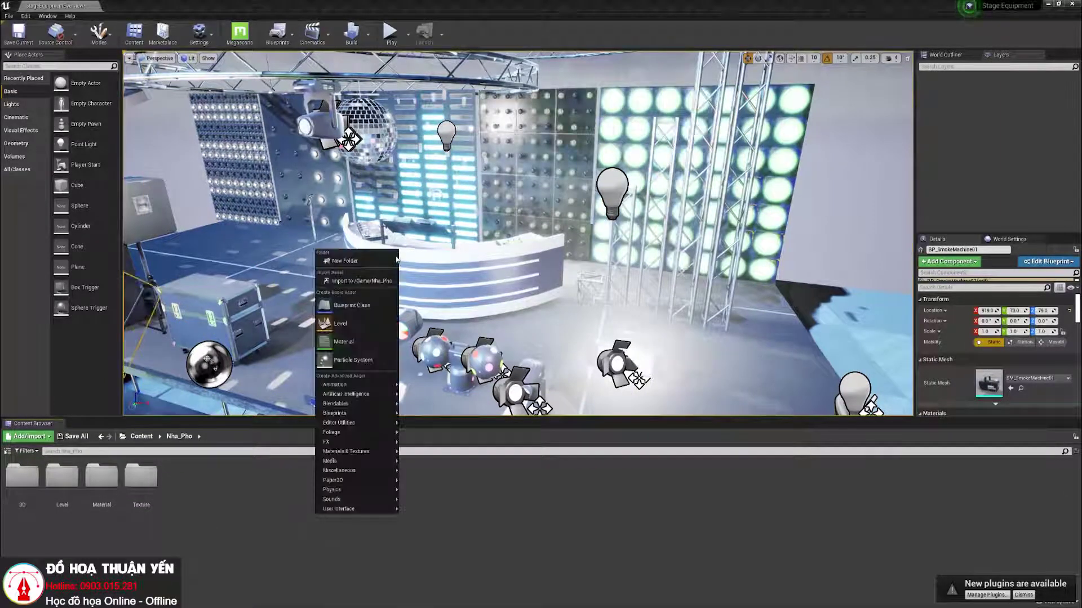
{"action": "left_click", "coordinate": [366, 265]}
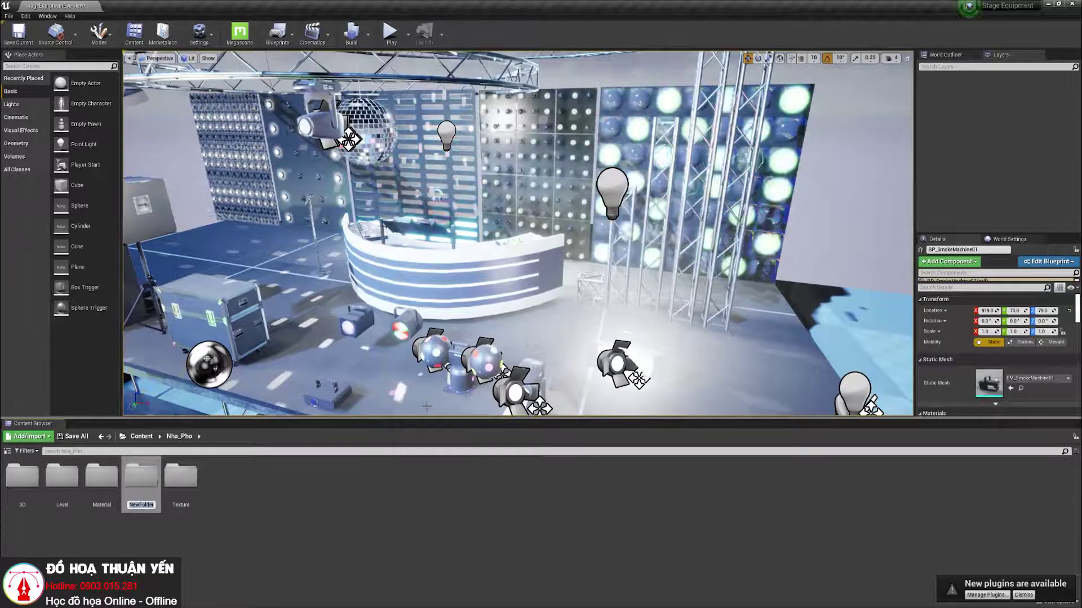
{"action": "type", "text": "UI"}
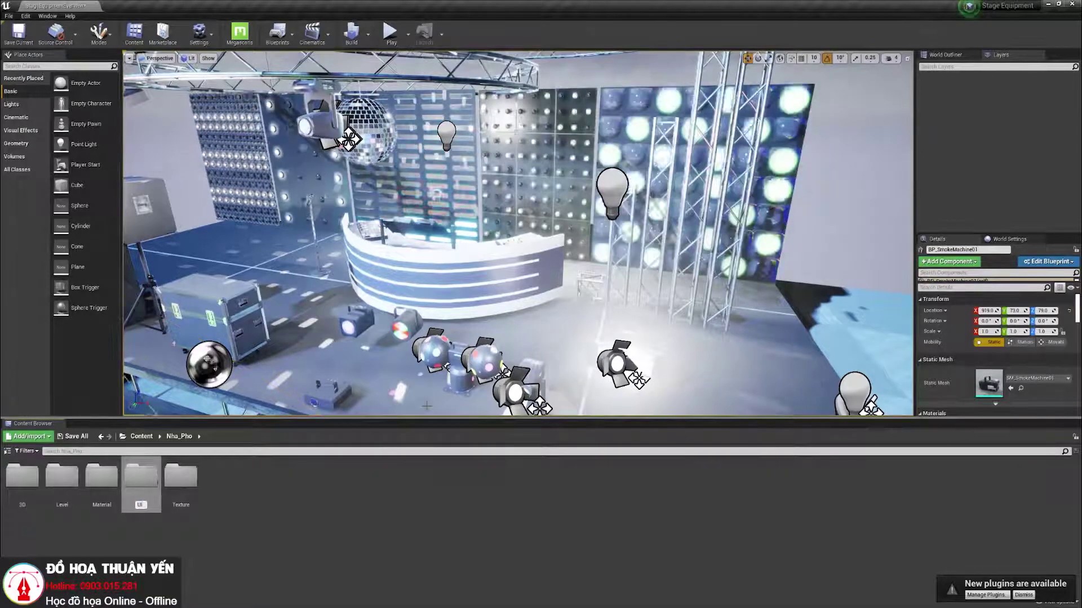
{"action": "key", "text": "Return"}
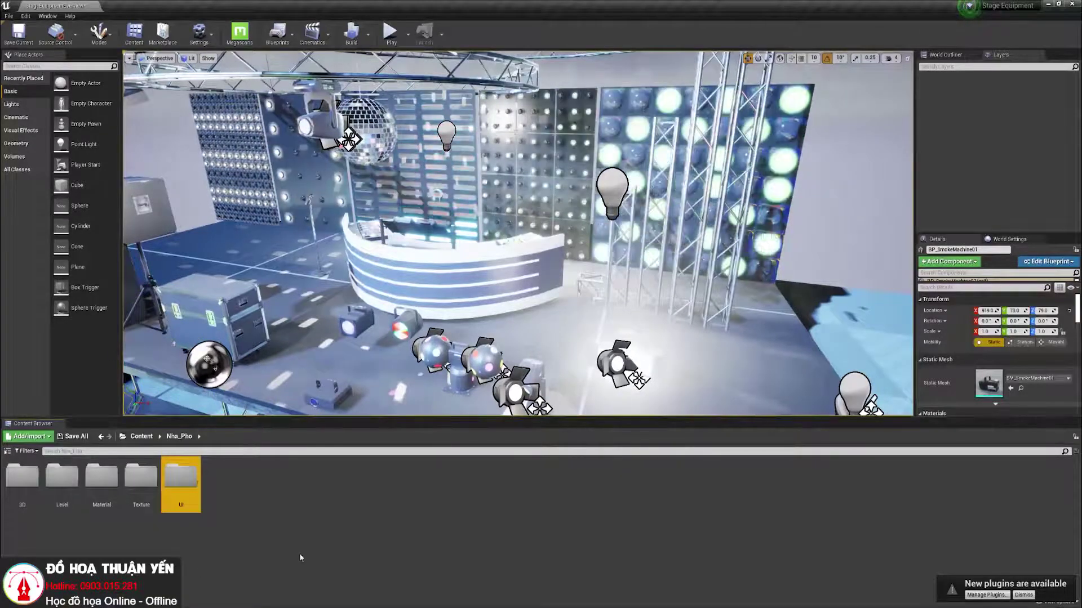
{"action": "left_click", "coordinate": [239, 502]}
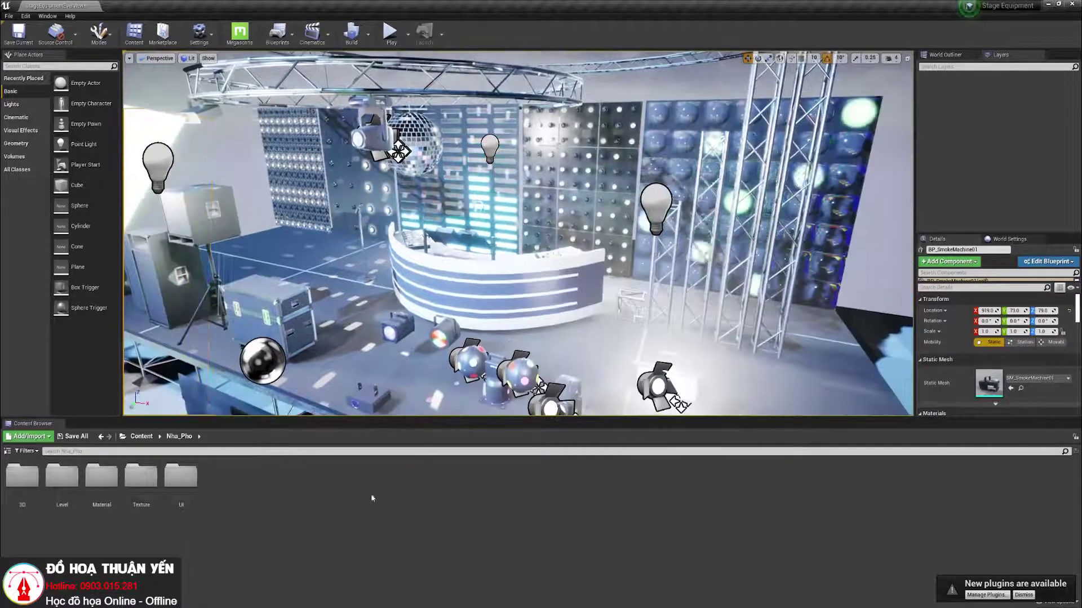
Step: Add a Media subfolder to Nha_Pho
{"action": "right_click", "coordinate": [288, 524]}
{"action": "mouse_move", "coordinate": [322, 519]}
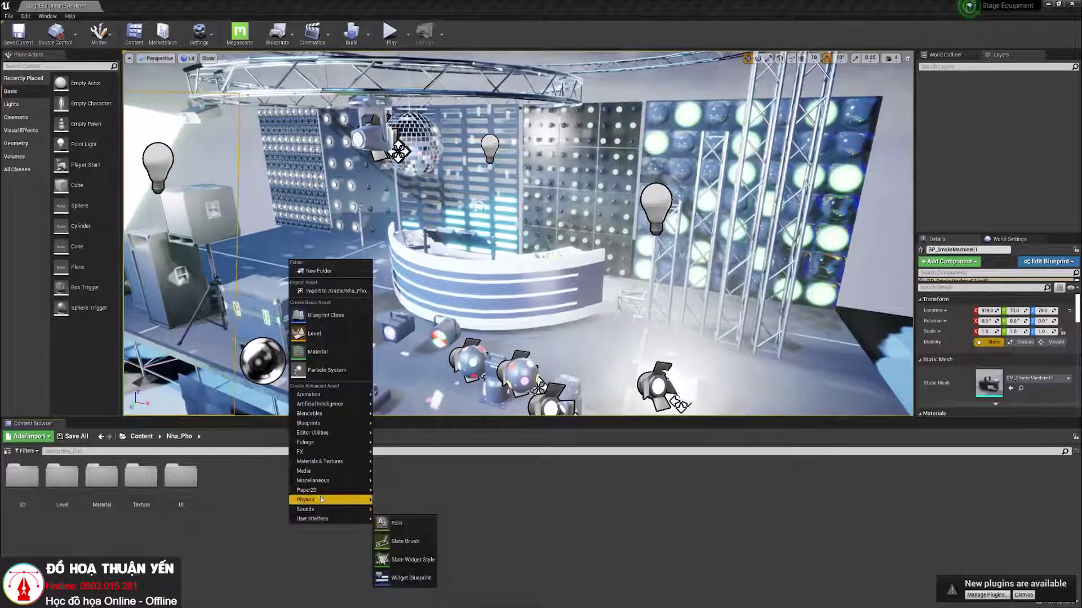
{"action": "left_click", "coordinate": [318, 271]}
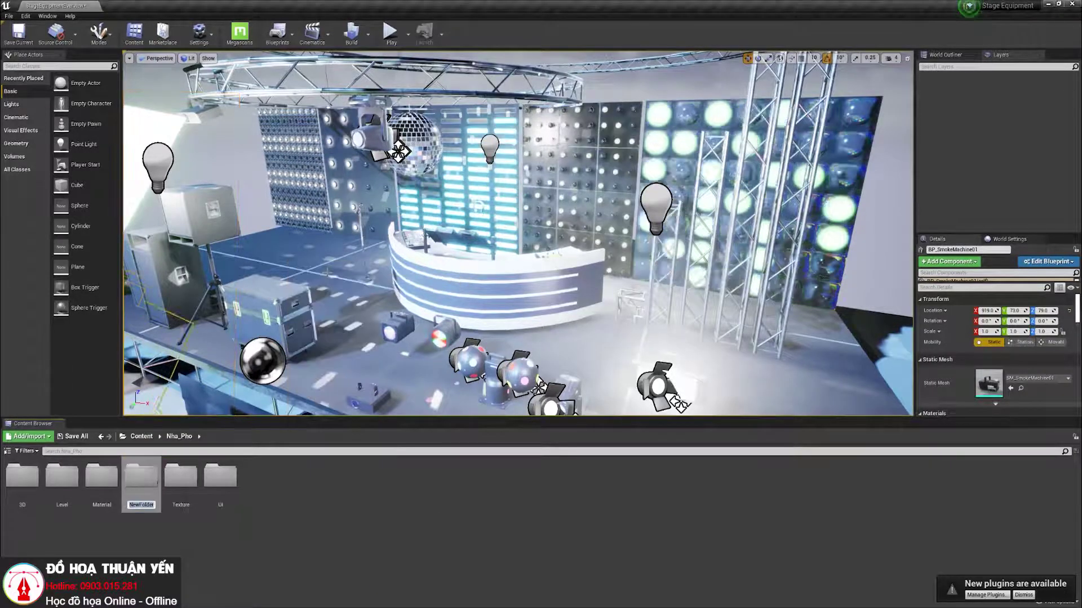
{"action": "type", "text": "Media"}
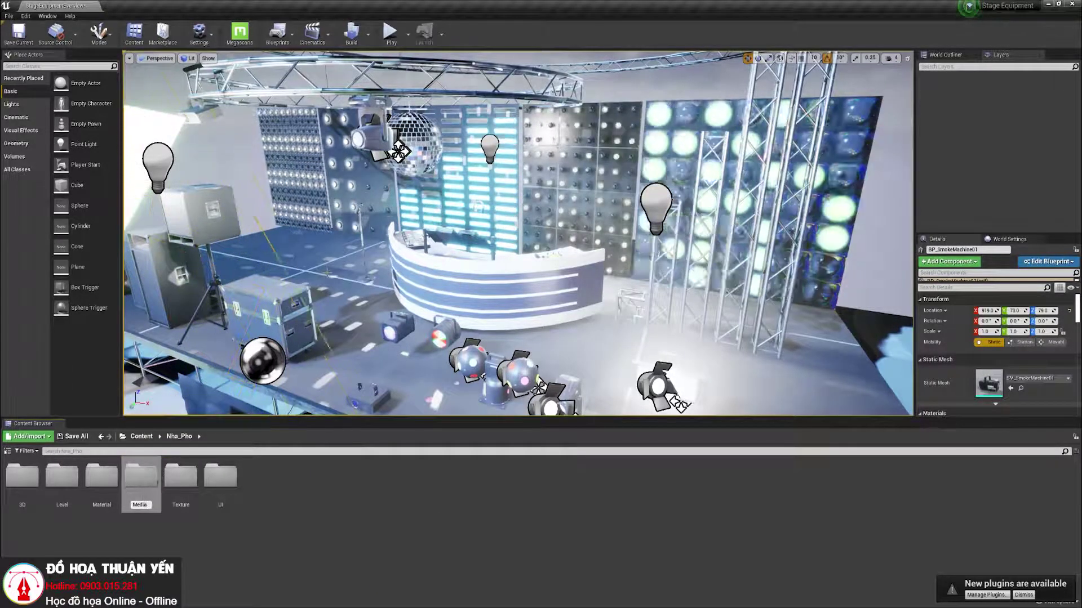
{"action": "left_click", "coordinate": [314, 572]}
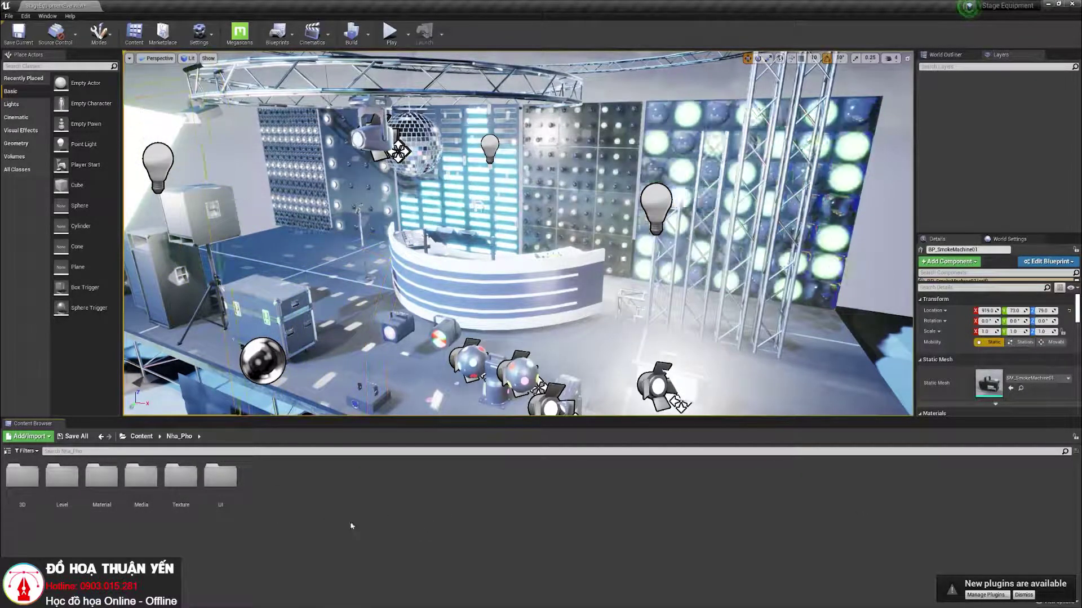
{"action": "right_click", "coordinate": [387, 503]}
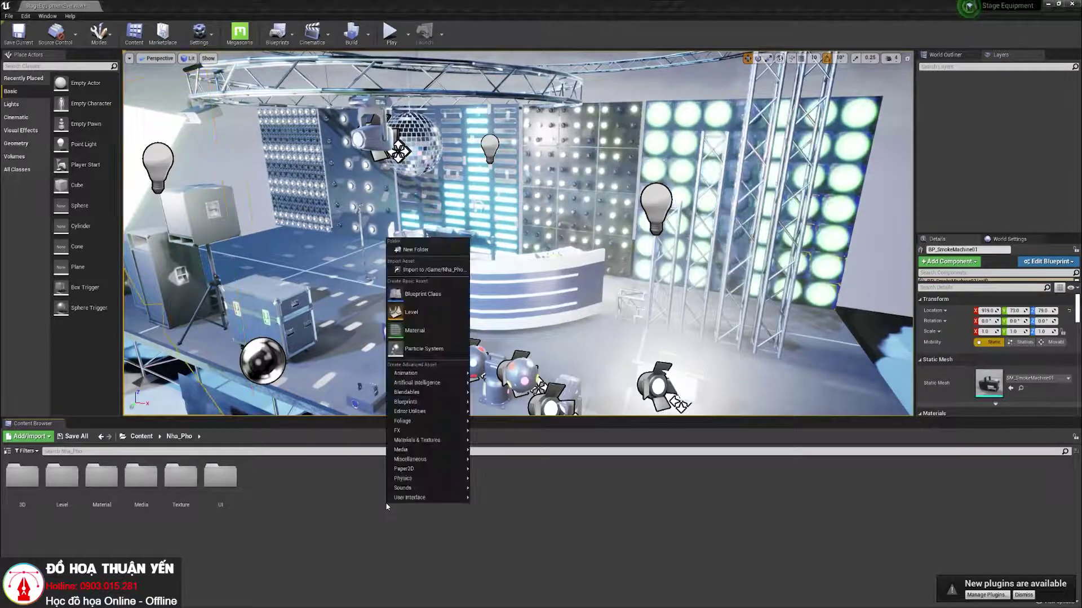
Step: Name the new Nha_Pho folder 'Thuvien' without accents, then switch back to the Word outline
{"action": "left_click", "coordinate": [444, 250]}
{"action": "type", "text": "Li"}
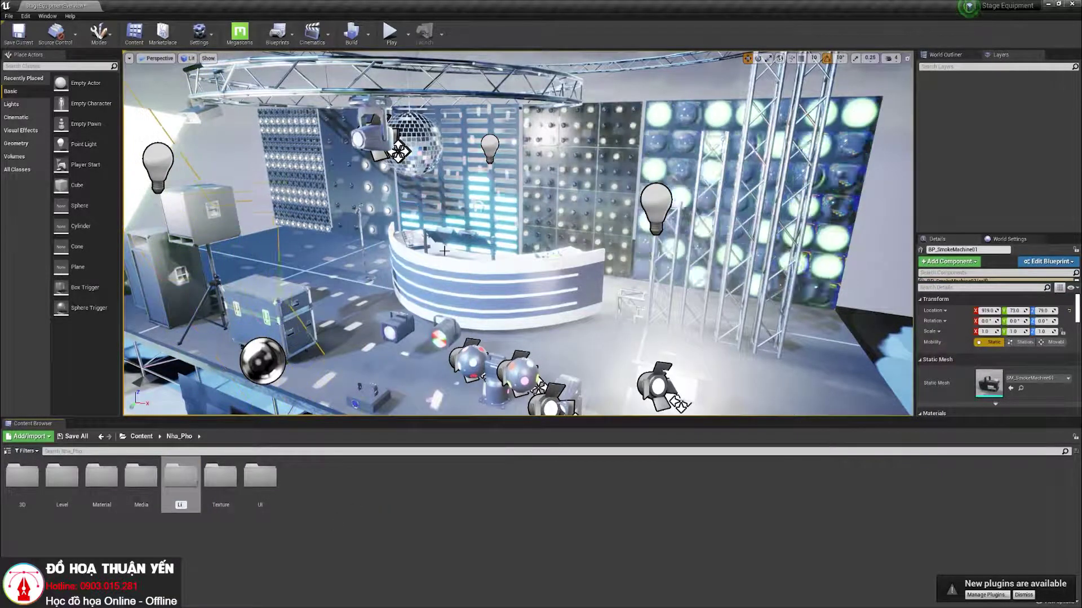
{"action": "type", "text": "b"}
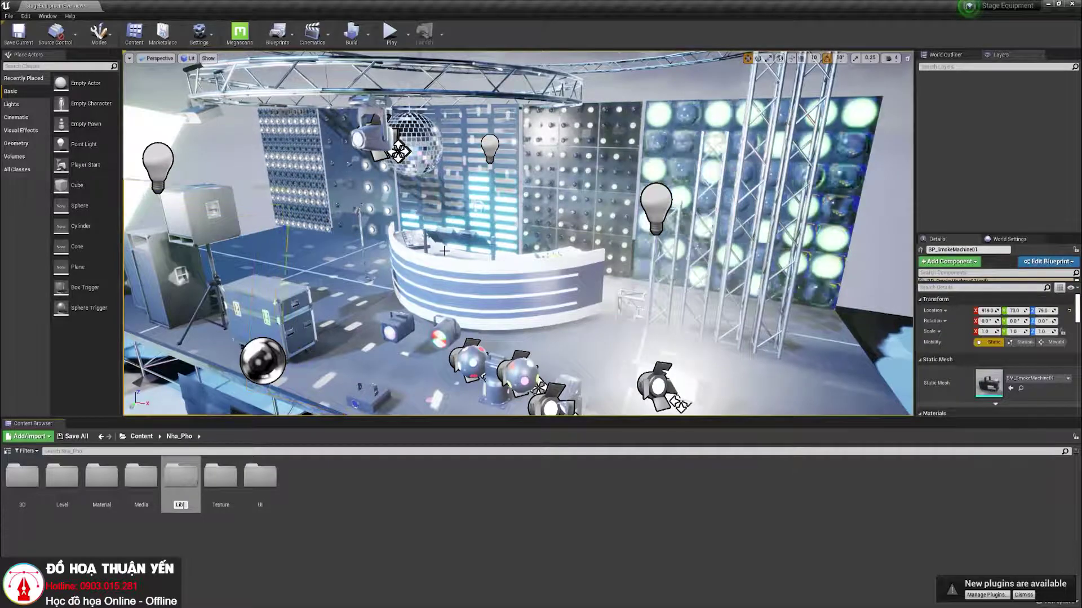
{"action": "key", "text": "BackSpace"}
{"action": "key", "text": "BackSpace"}
{"action": "key", "text": "BackSpace"}
{"action": "type", "text": "Thuvien"}
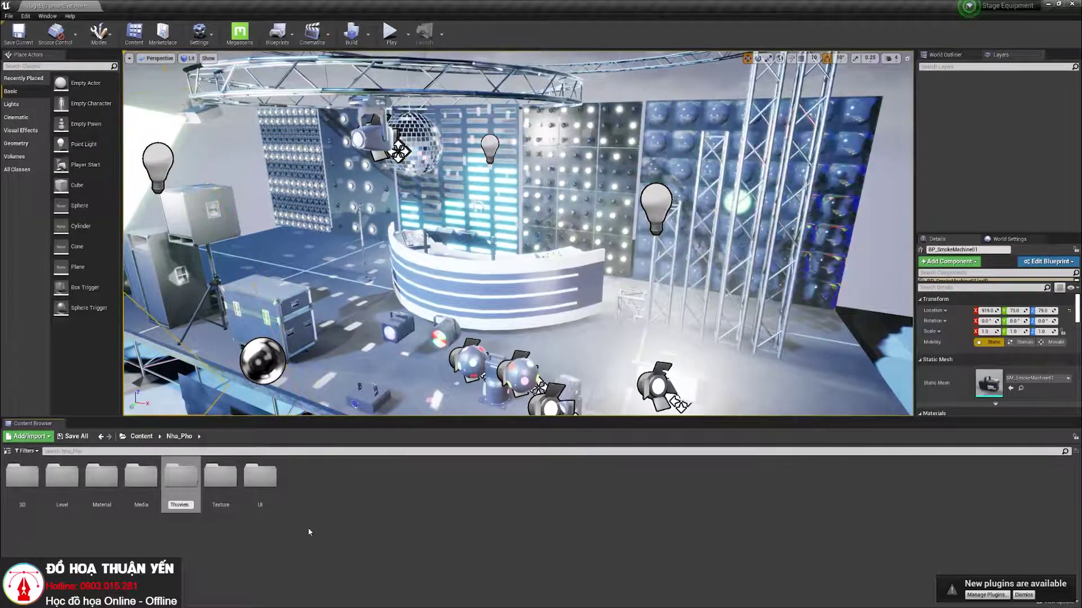
{"action": "type", "text": "e"}
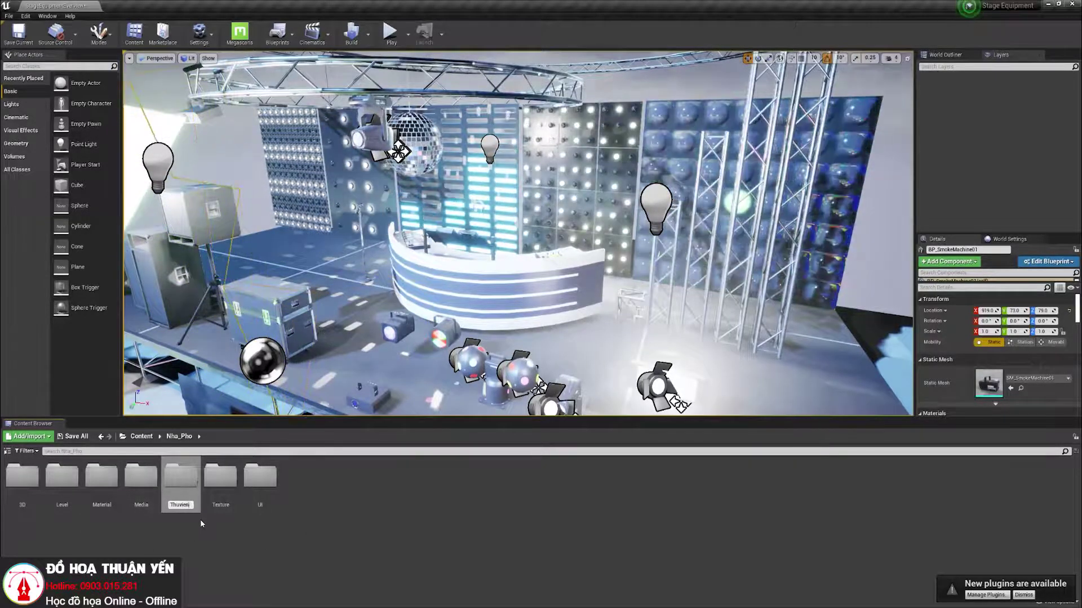
{"action": "key", "text": "BackSpace"}
{"action": "key", "text": "BackSpace"}
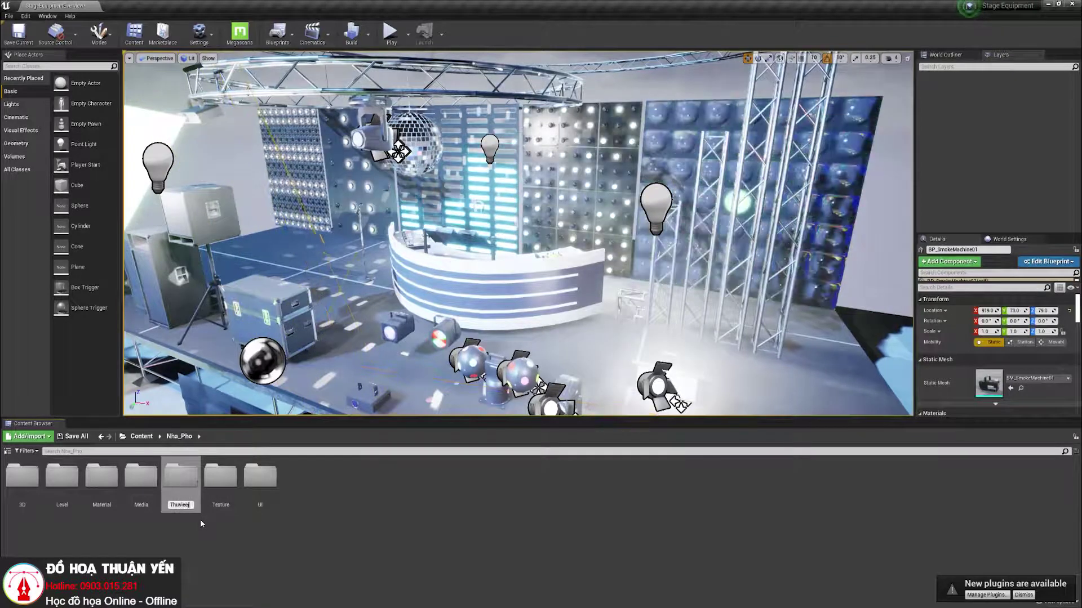
{"action": "key", "text": "BackSpace"}
{"action": "key", "text": "BackSpace"}
{"action": "key", "text": "BackSpace"}
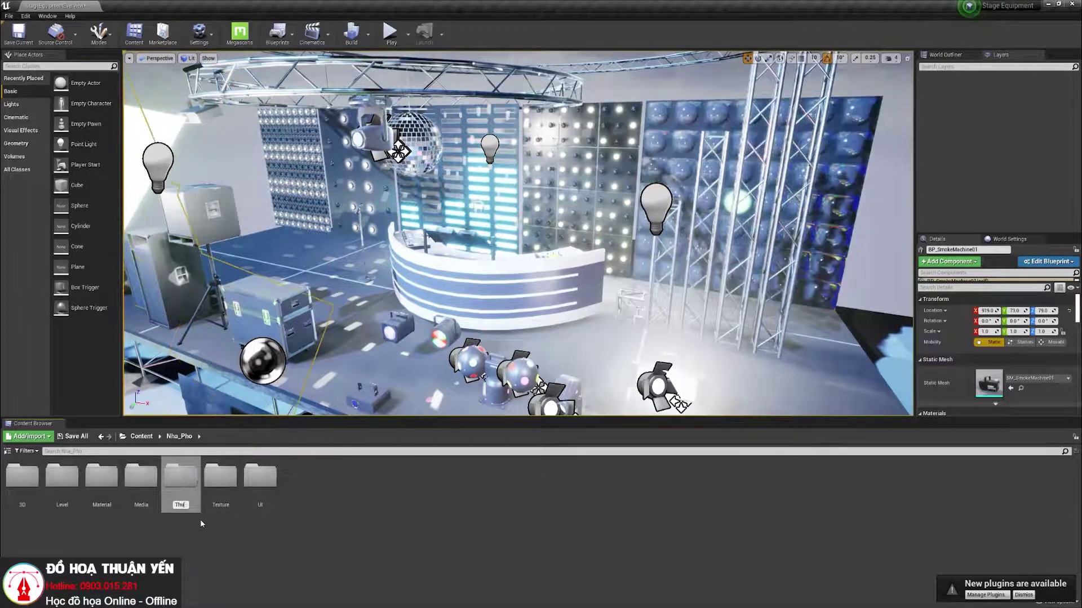
{"action": "type", "text": "vieen"}
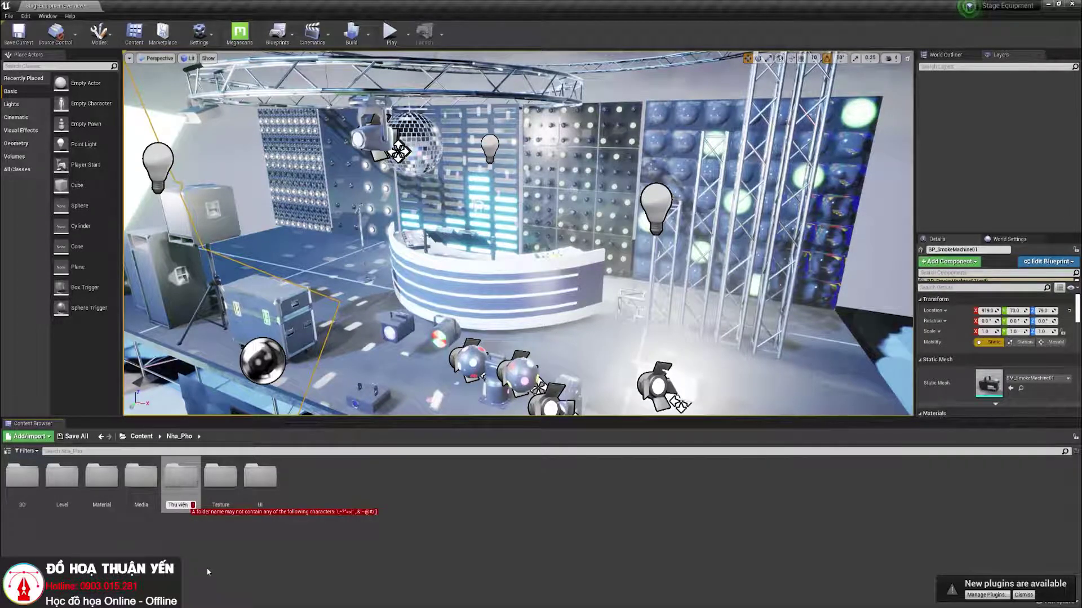
{"action": "key", "text": "BackSpace"}
{"action": "key", "text": "BackSpace"}
{"action": "key", "text": "BackSpace"}
{"action": "key", "text": "BackSpace"}
{"action": "key", "text": "BackSpace"}
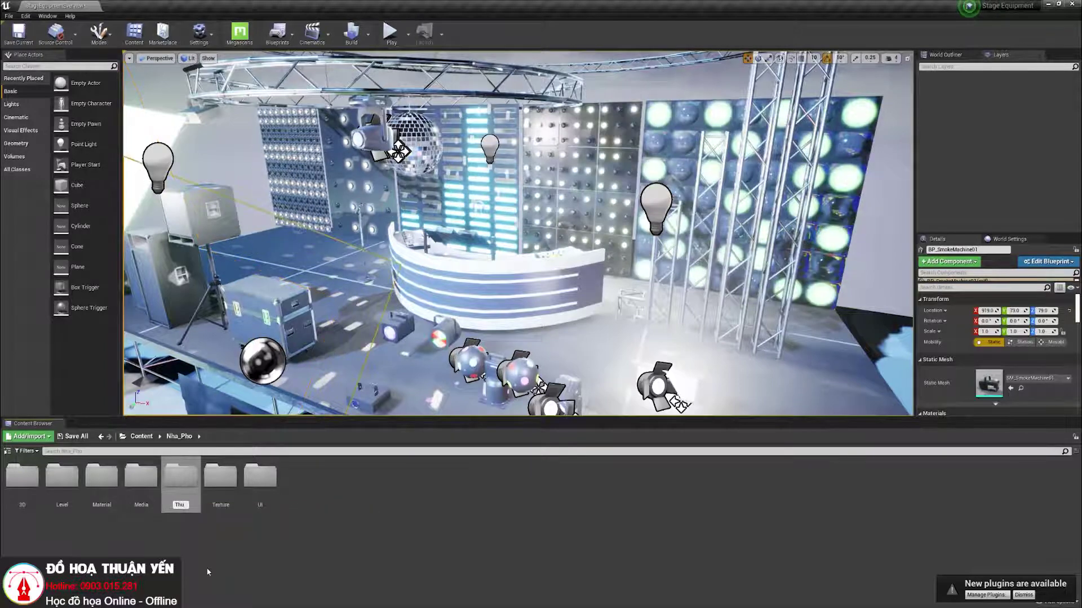
{"action": "type", "text": "ưvien"}
{"action": "key", "text": "Return"}
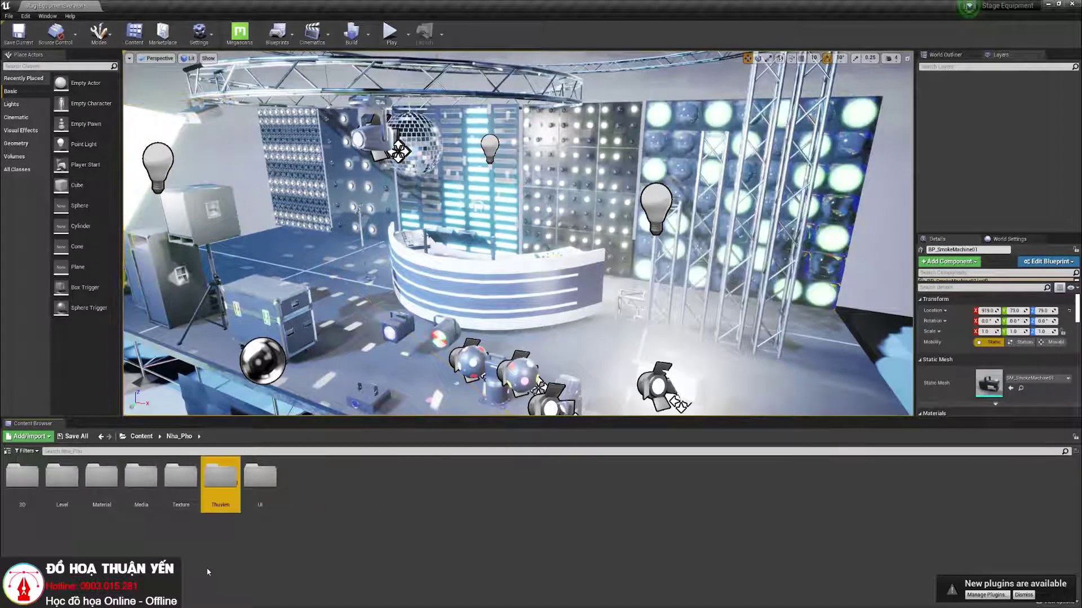
{"action": "left_click", "coordinate": [384, 532]}
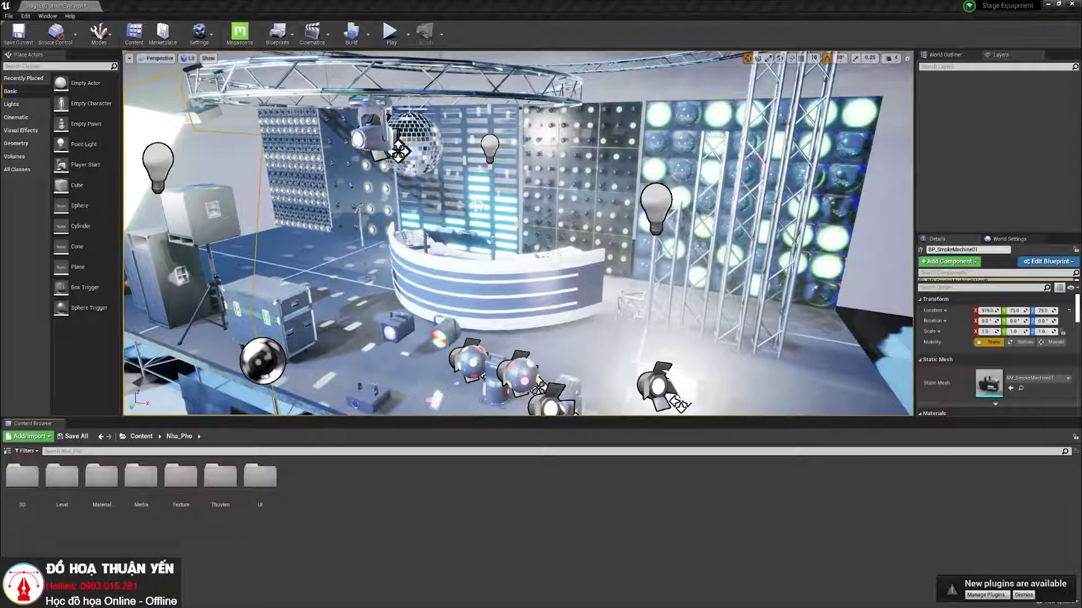
{"action": "key", "text": "alt+Tab"}
Step: Type 'ổ đĩa: dau tieng: ký tự' on a new line and begin the line 'thư mục, tap tin'
{"action": "scroll", "coordinate": [516, 349], "scroll_direction": "down", "scroll_amount": 3}
{"action": "scroll", "coordinate": [517, 350], "scroll_direction": "down", "scroll_amount": 2}
{"action": "scroll", "coordinate": [676, 254], "scroll_direction": "up", "scroll_amount": 1}
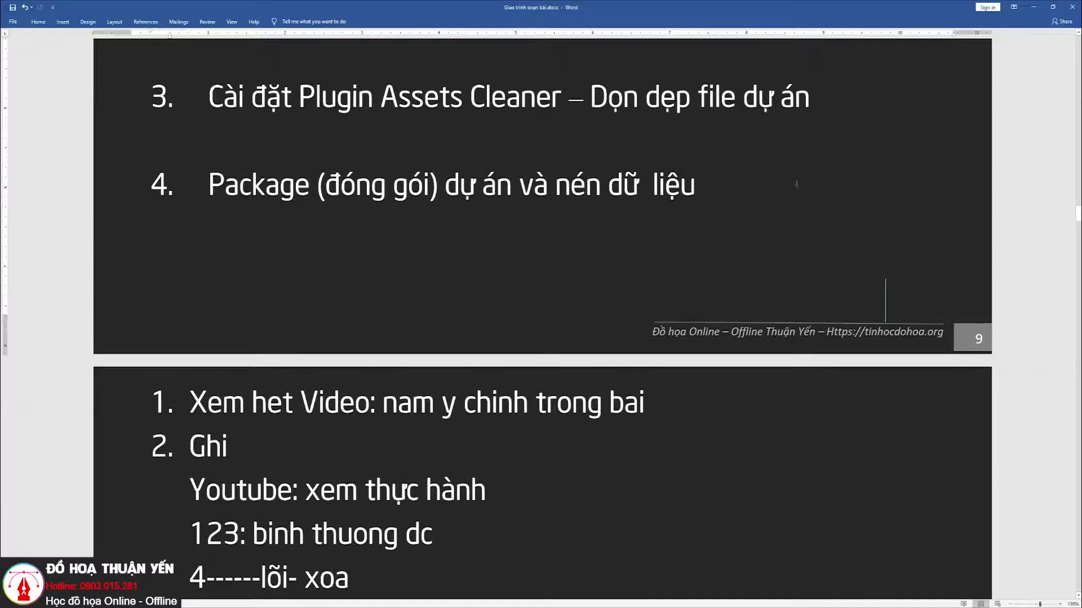
{"action": "key", "text": "Return"}
{"action": "key", "text": "Return"}
{"action": "key", "text": "Return"}
{"action": "type", "text": "ổ đĩa: dau ti"}
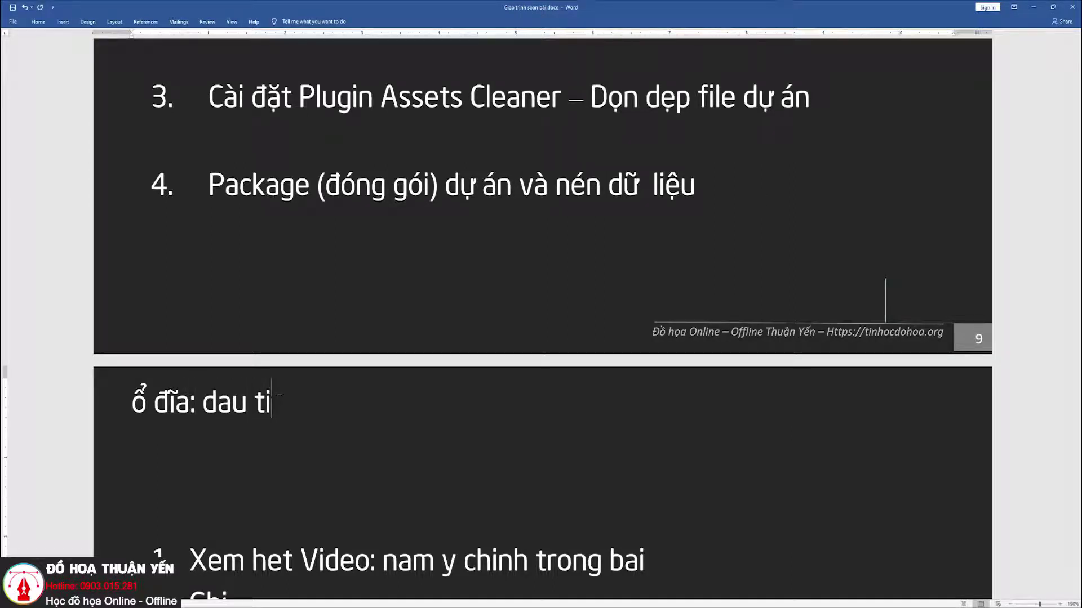
{"action": "type", "text": "eng: "}
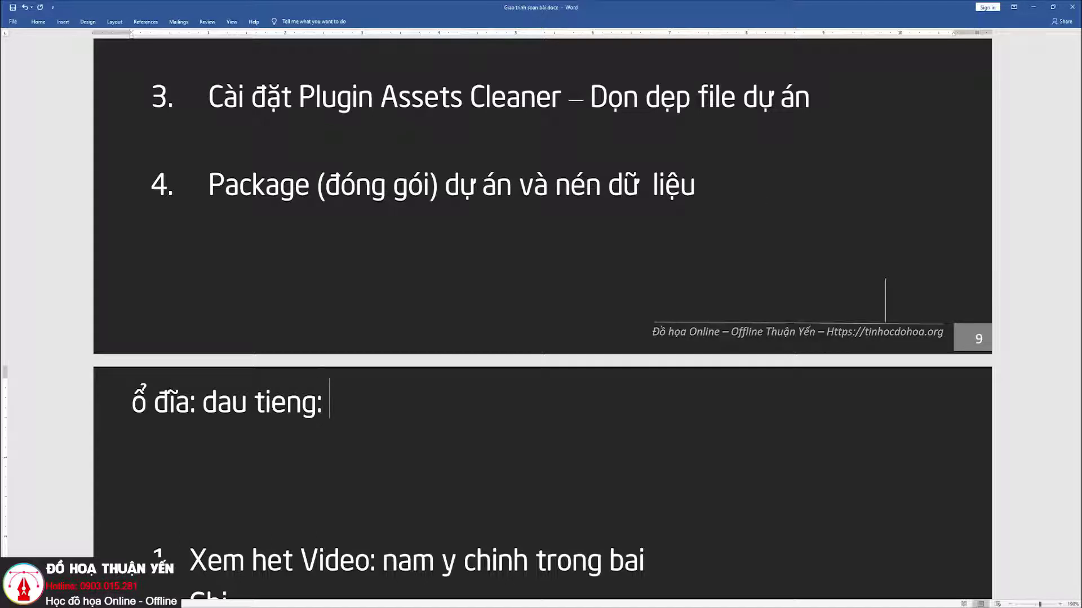
{"action": "type", "text": "ky"}
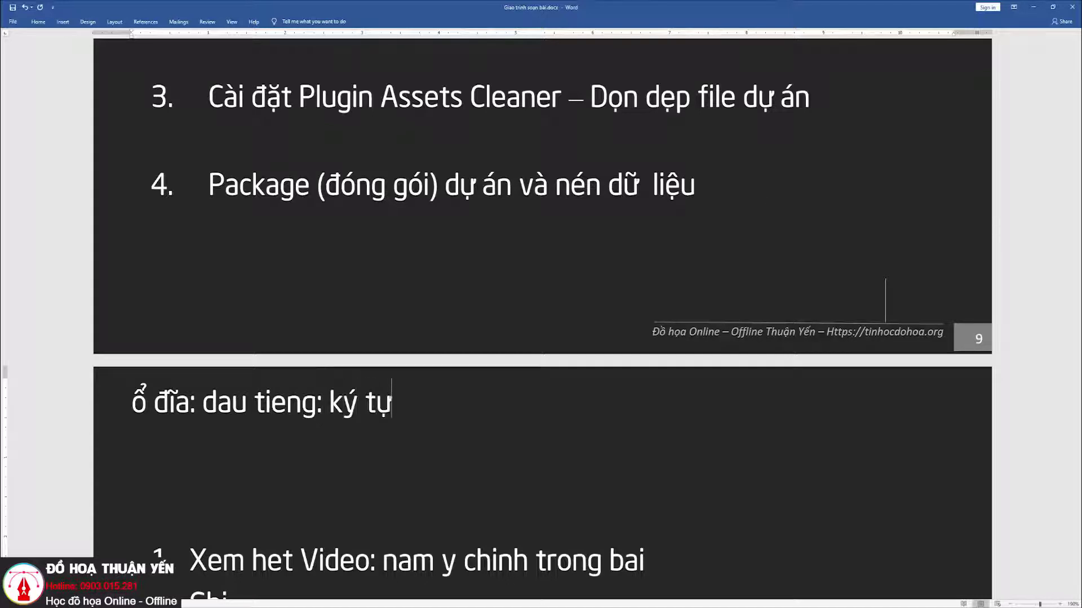
{"action": "key", "text": "Return"}
{"action": "type", "text": "thư mục, tap tin"}
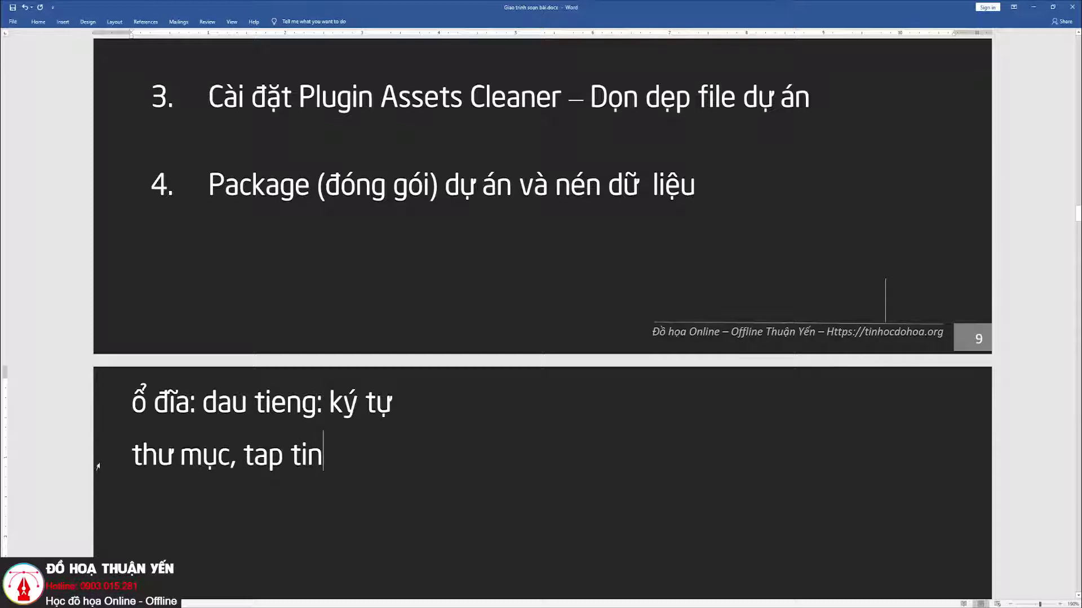
Step: Select the note's first line, deselect it, then bring up Nha_Pho's add-content options in Unreal
{"action": "mouse_move", "coordinate": [133, 404]}
{"action": "left_mouse_down"}
{"action": "mouse_move", "coordinate": [372, 407]}
{"action": "mouse_move", "coordinate": [389, 457]}
{"action": "mouse_move", "coordinate": [117, 460]}
{"action": "left_mouse_up"}
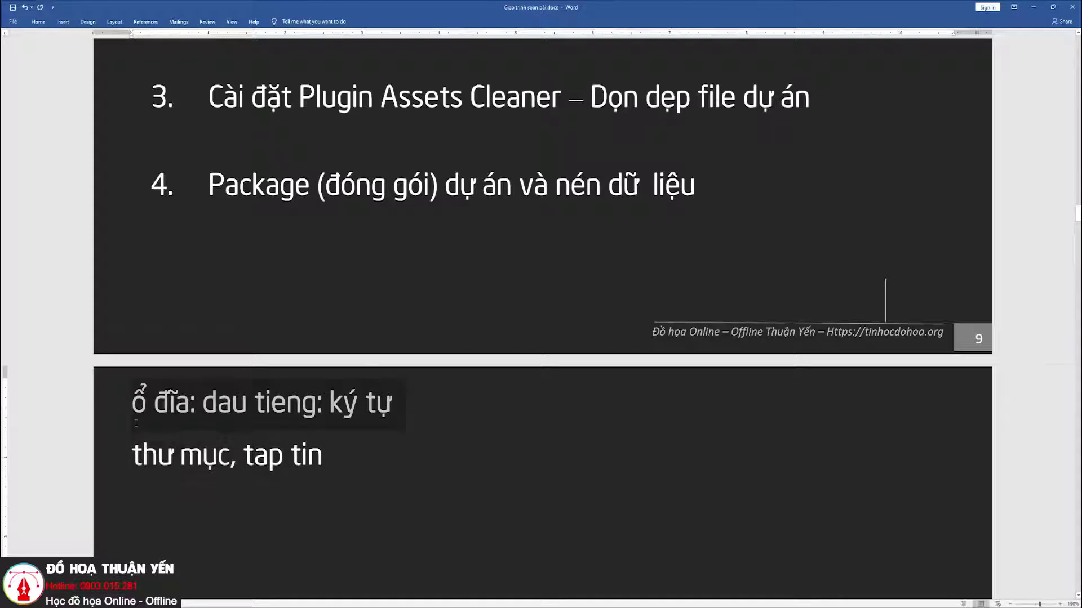
{"action": "mouse_move", "coordinate": [136, 424]}
{"action": "left_mouse_down"}
{"action": "mouse_move", "coordinate": [400, 405]}
{"action": "mouse_move", "coordinate": [364, 465]}
{"action": "mouse_move", "coordinate": [398, 406]}
{"action": "left_mouse_up"}
{"action": "left_click", "coordinate": [371, 453]}
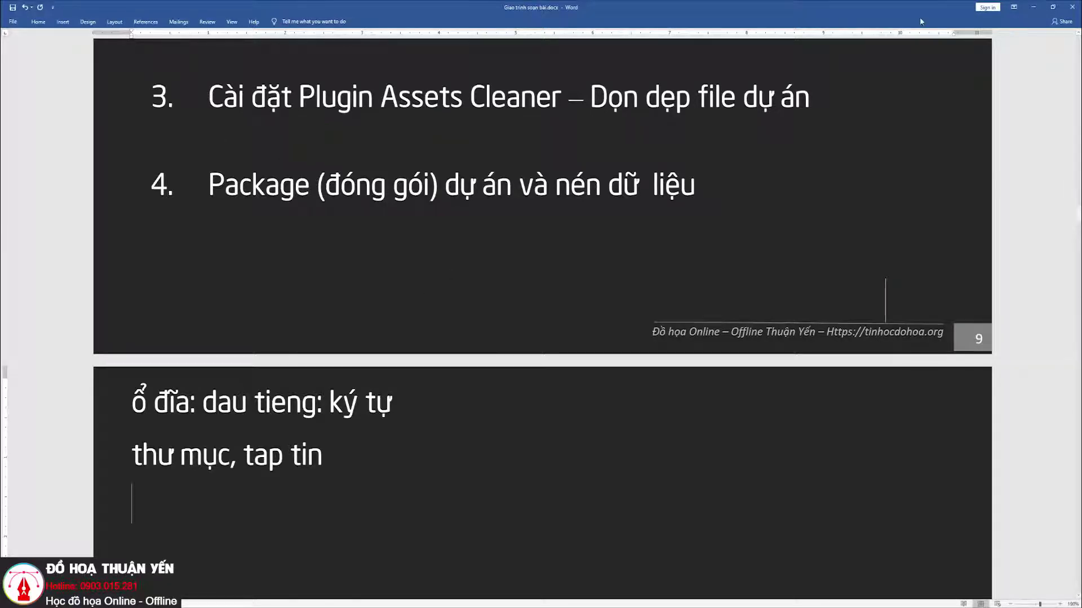
{"action": "scroll", "coordinate": [262, 478], "scroll_direction": "up", "scroll_amount": 3}
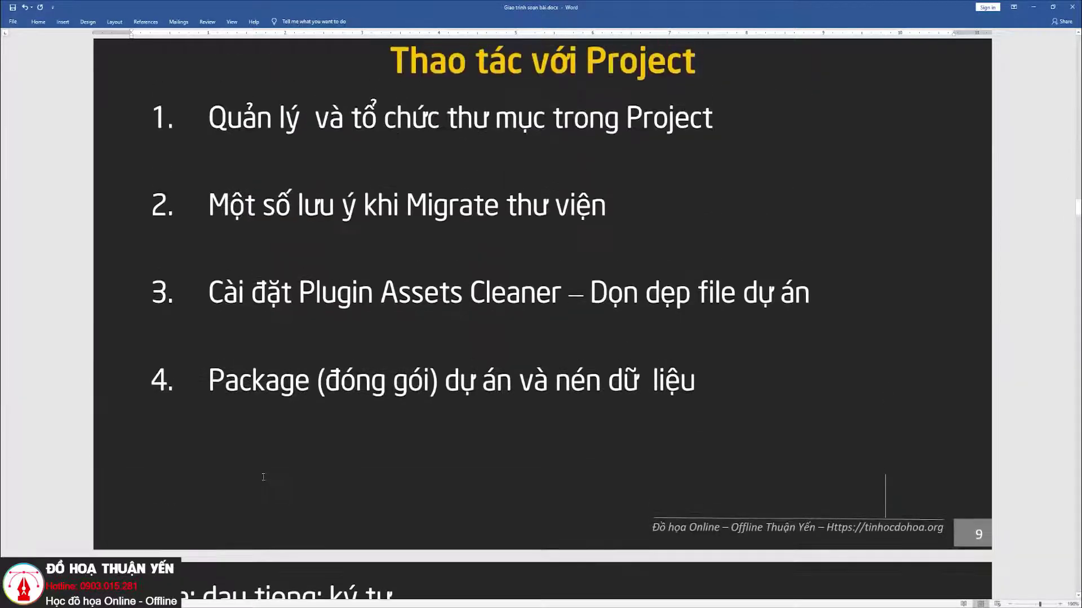
{"action": "scroll", "coordinate": [374, 447], "scroll_direction": "down", "scroll_amount": 2}
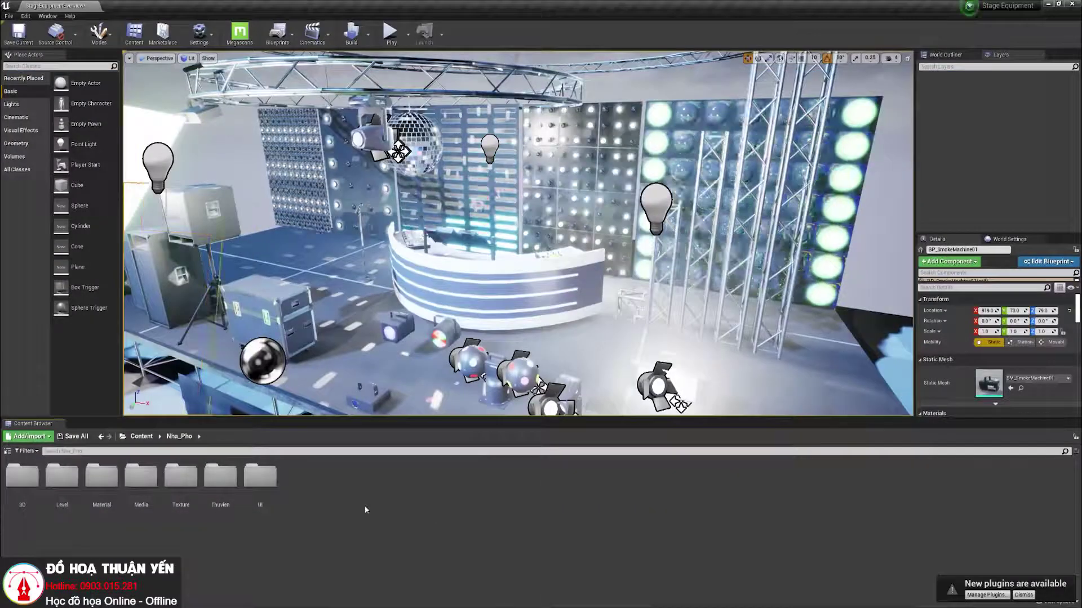
{"action": "right_click", "coordinate": [388, 495]}
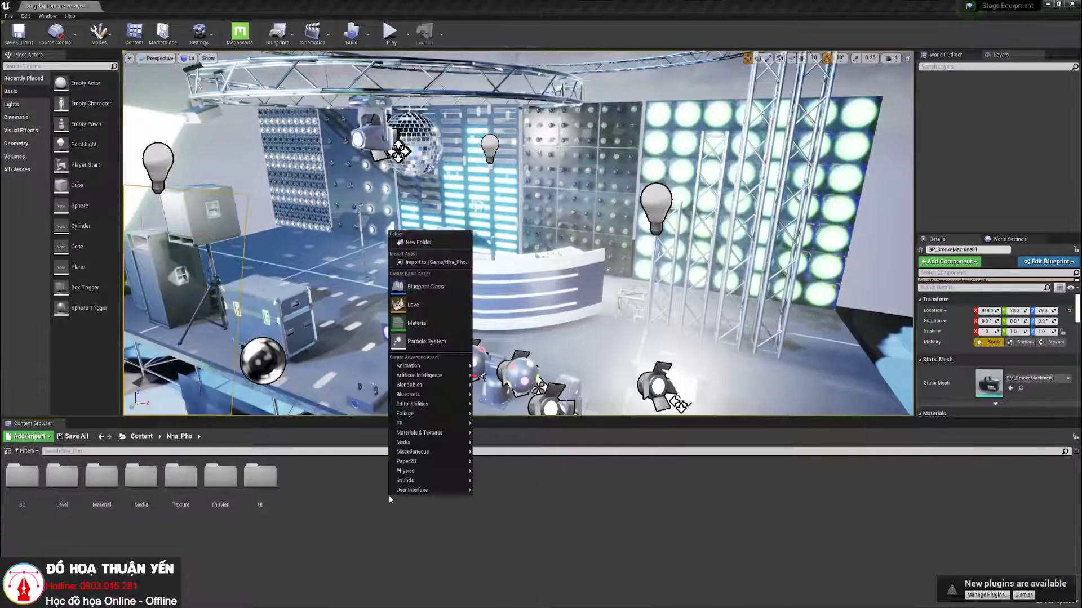
{"action": "left_click", "coordinate": [418, 242]}
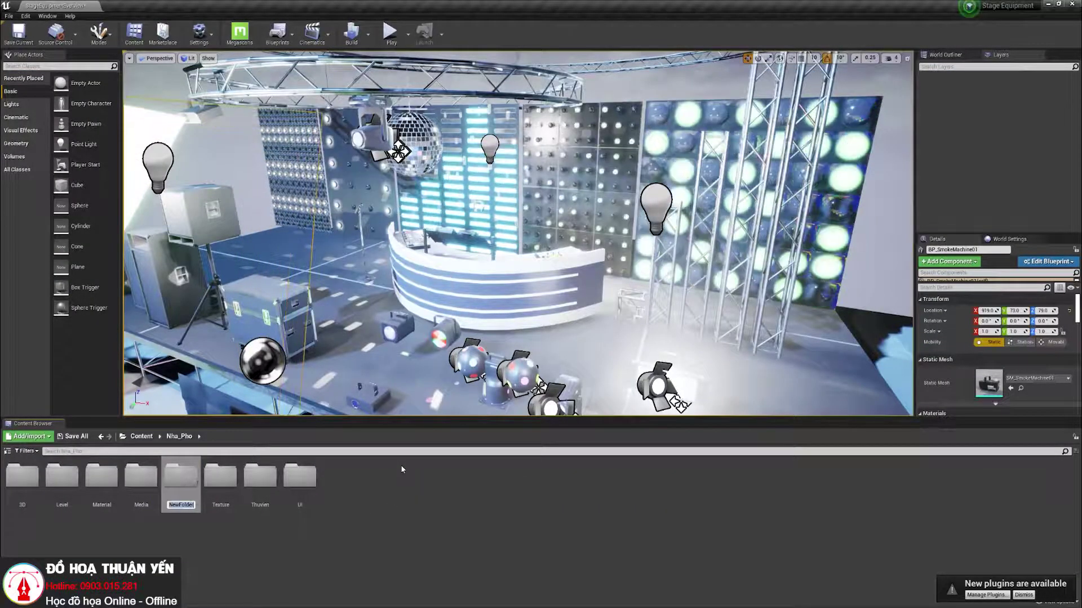
{"action": "type", "text": "tài"}
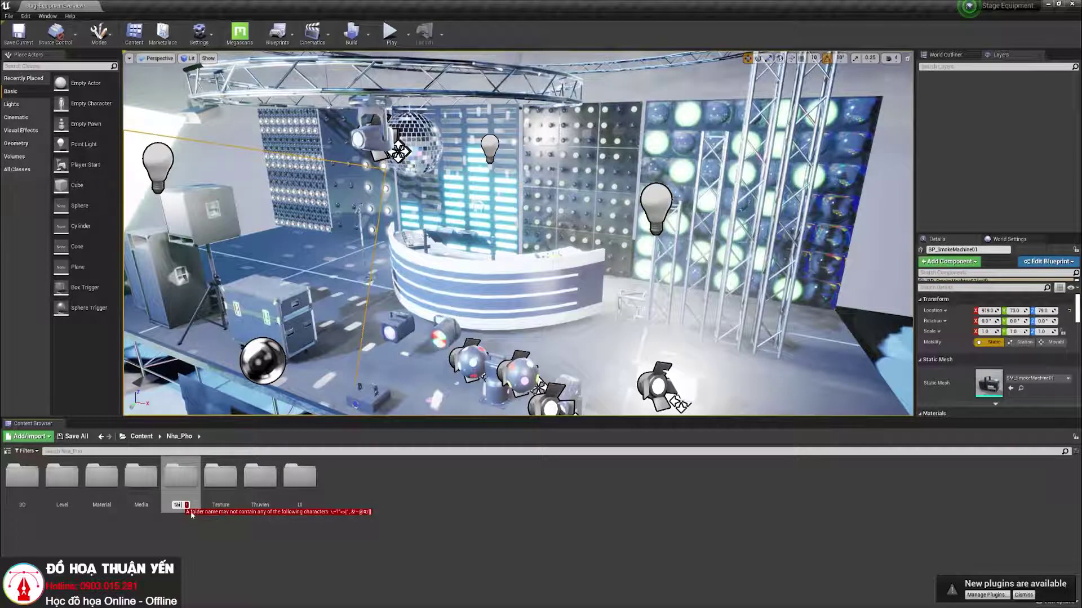
{"action": "left_click", "coordinate": [503, 512]}
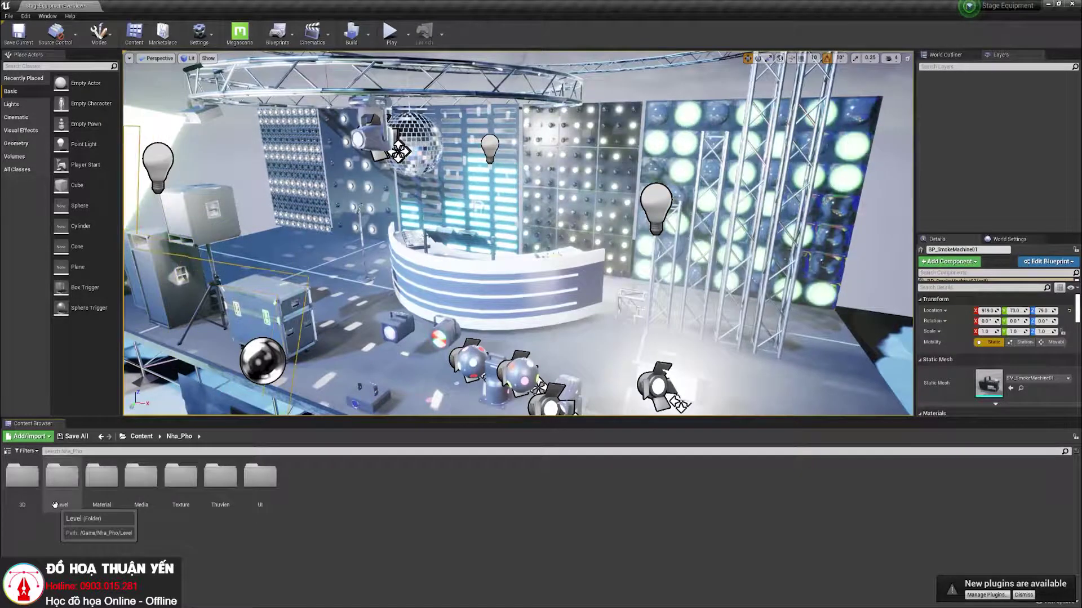
{"action": "right_click", "coordinate": [261, 478]}
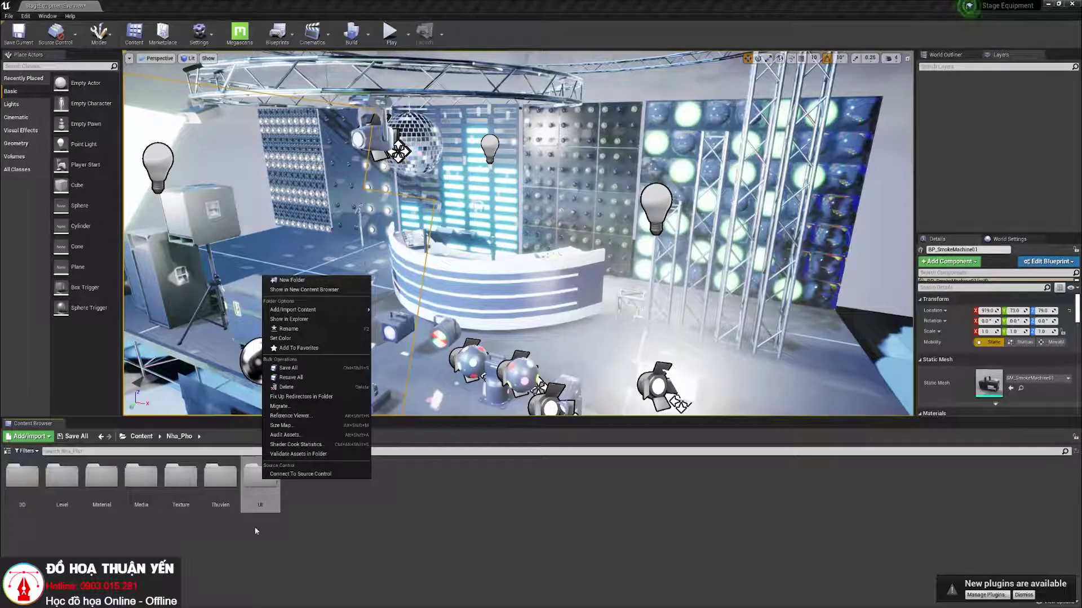
Step: Set the Level folder's colour to red
{"action": "left_click", "coordinate": [117, 543]}
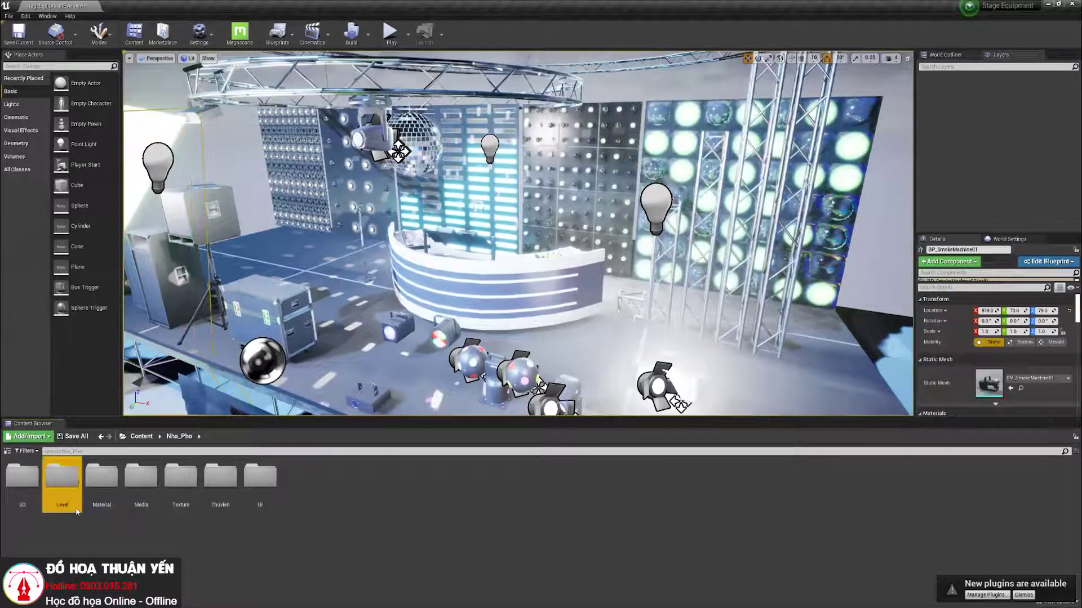
{"action": "right_click", "coordinate": [65, 483]}
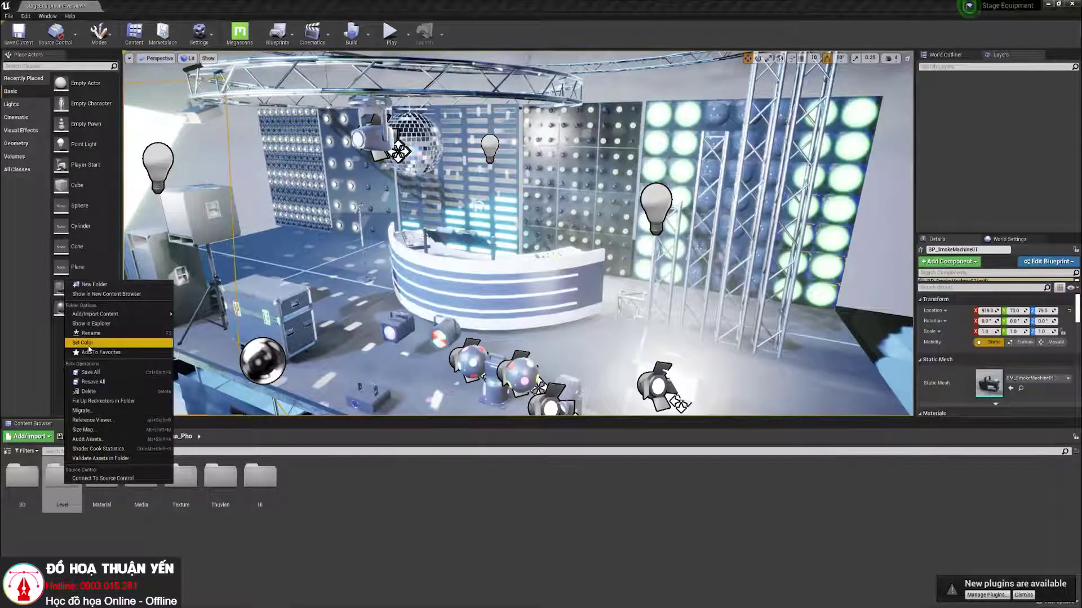
{"action": "left_click", "coordinate": [90, 343]}
{"action": "left_click", "coordinate": [198, 379]}
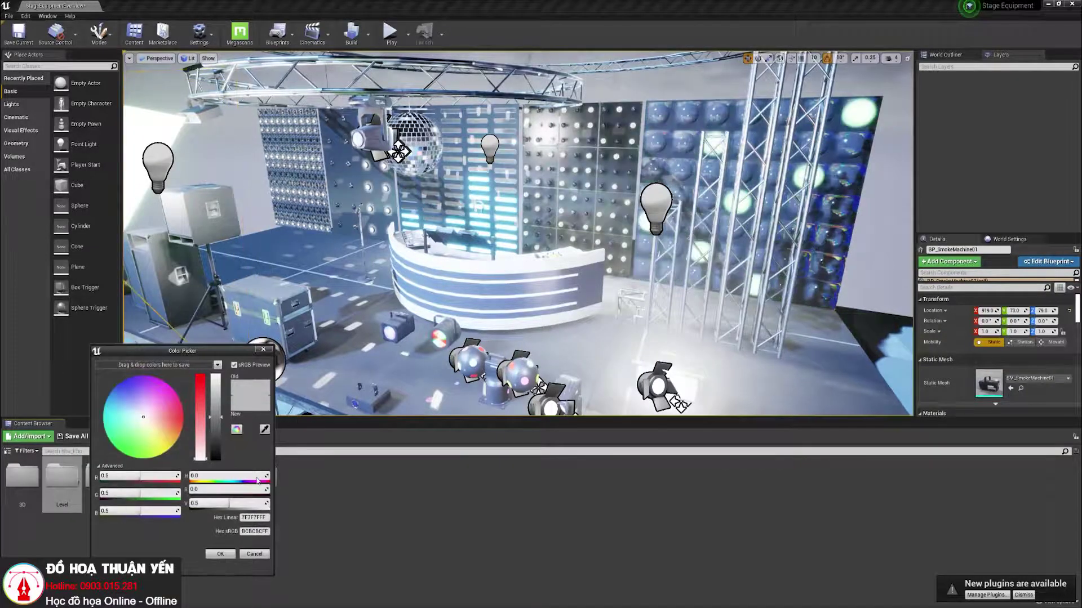
{"action": "left_click", "coordinate": [221, 553]}
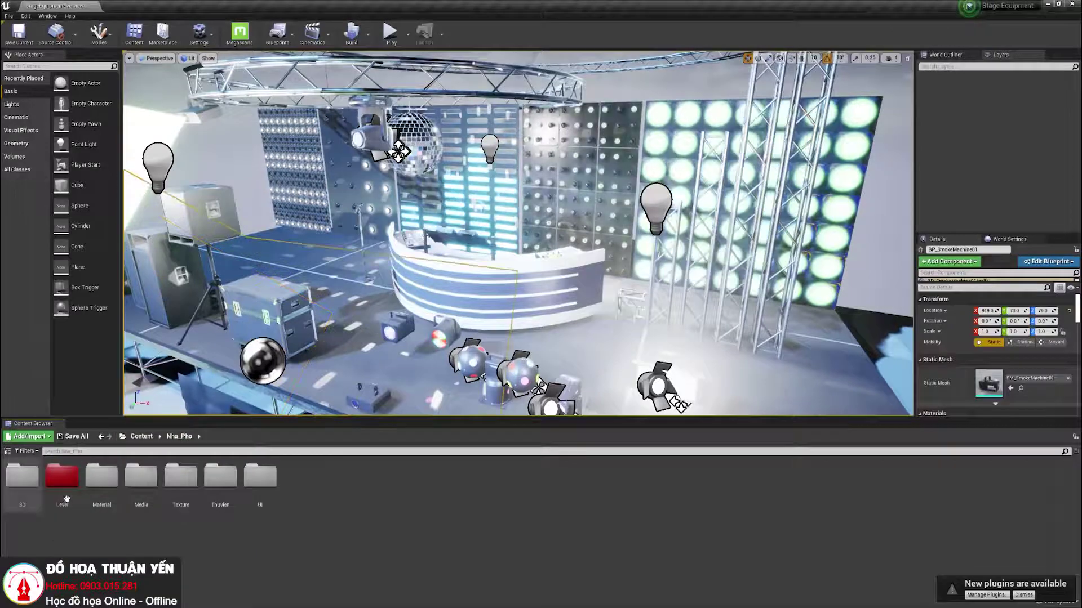
{"action": "left_click", "coordinate": [575, 524]}
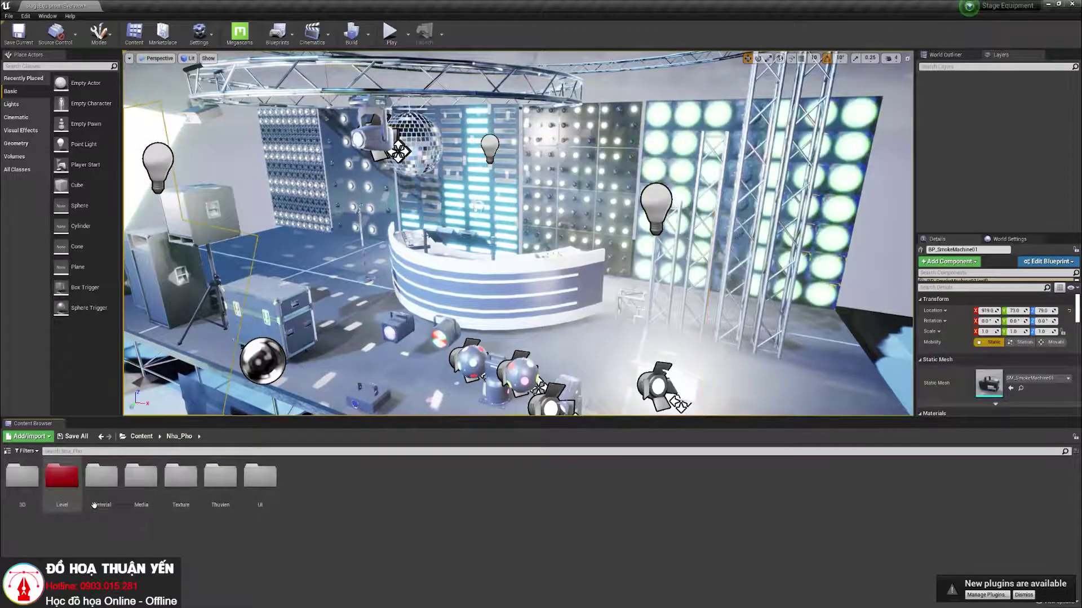
Step: Set the Material folder's colour to a pale pink
{"action": "right_click", "coordinate": [102, 489]}
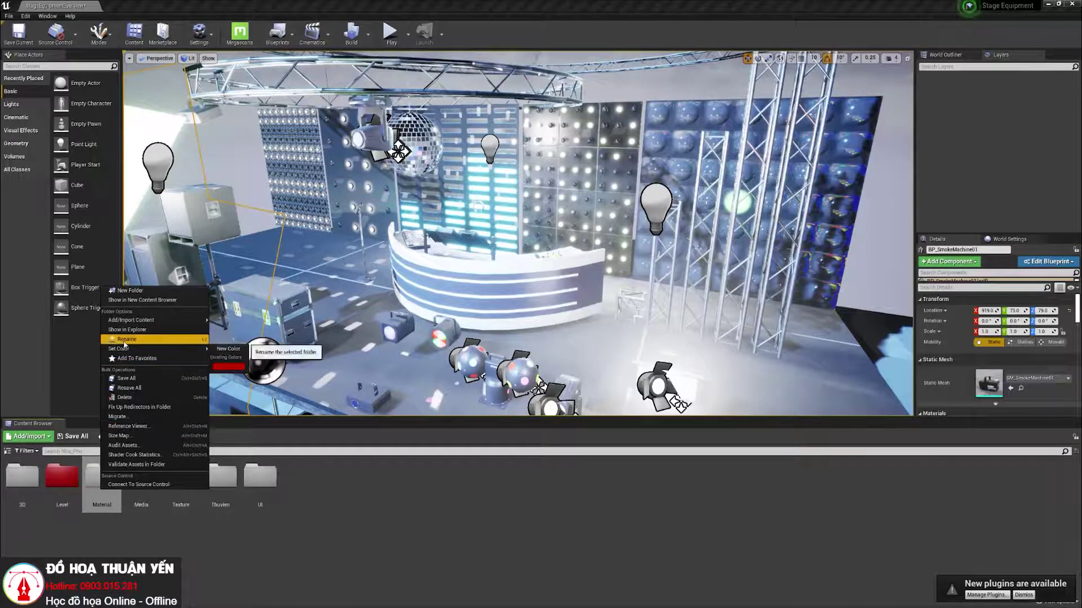
{"action": "key", "text": "Escape"}
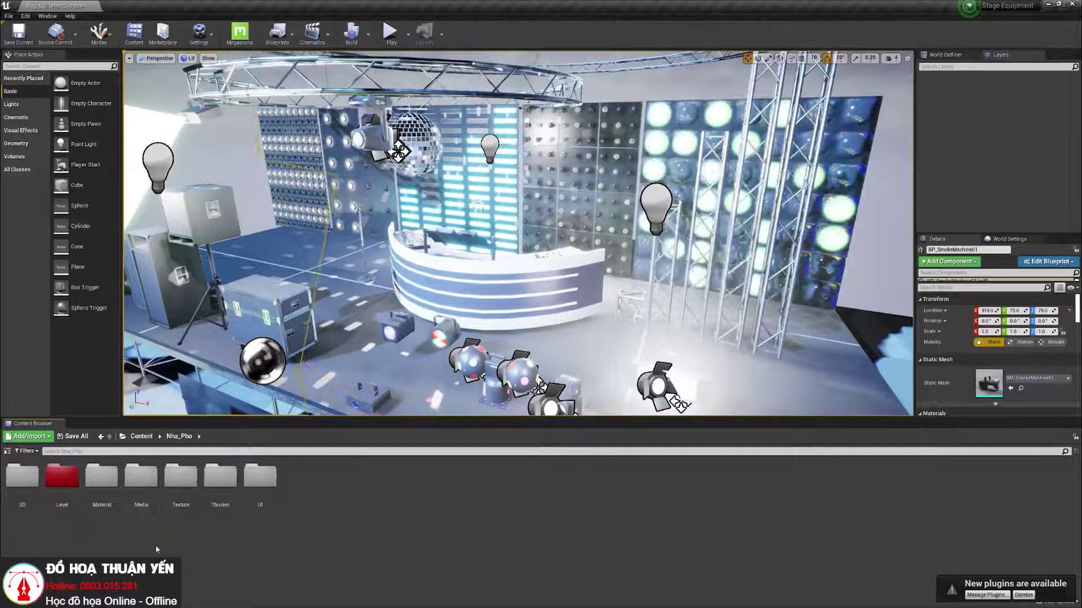
{"action": "right_click", "coordinate": [111, 483]}
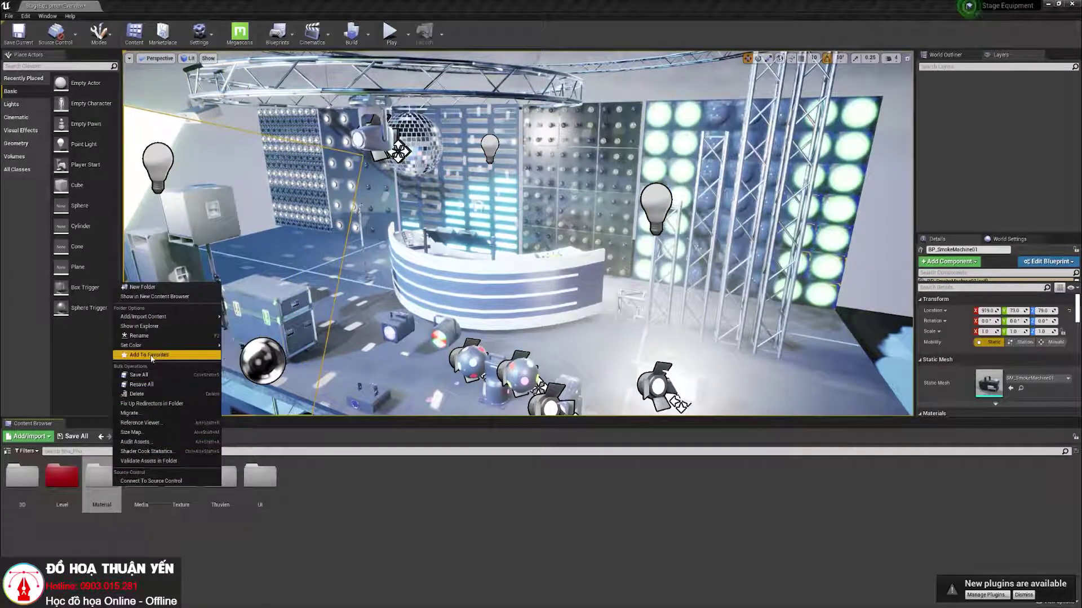
{"action": "mouse_move", "coordinate": [153, 347]}
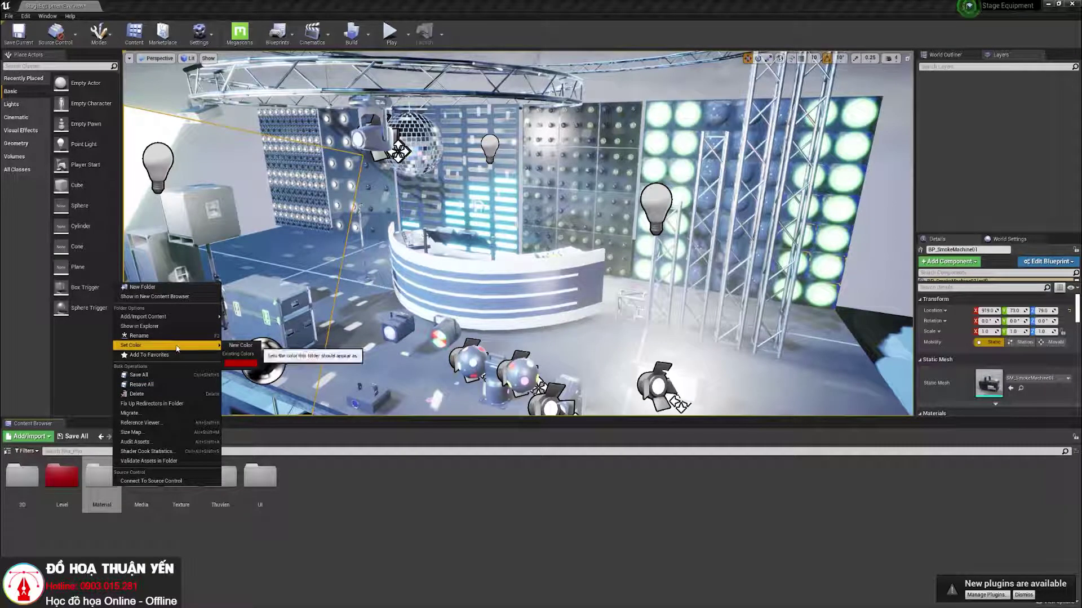
{"action": "left_click", "coordinate": [240, 346]}
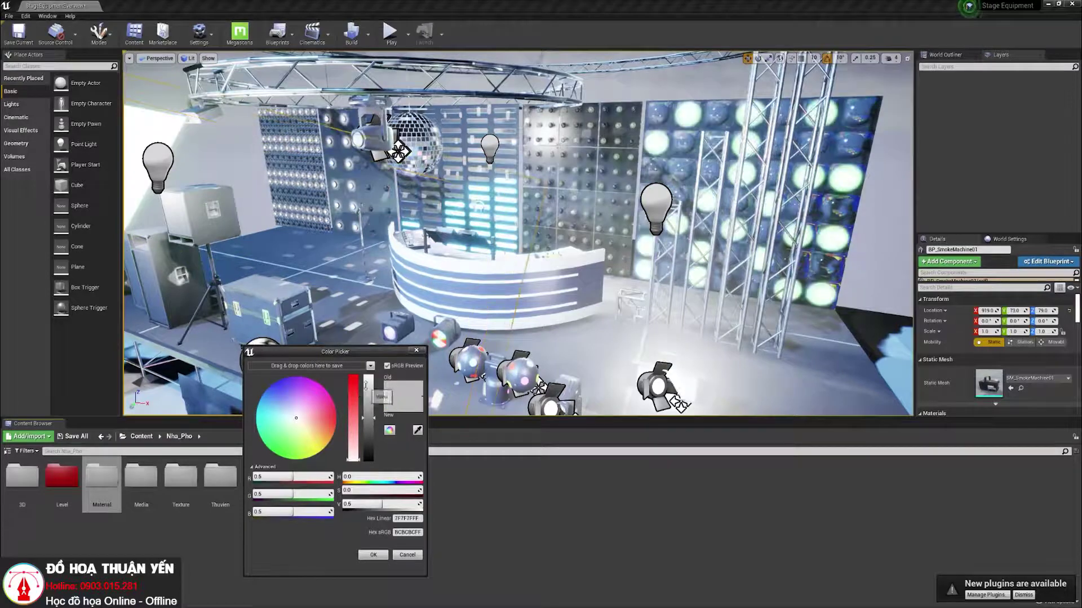
{"action": "left_click_drag", "start_coordinate": [368, 418], "coordinate": [367, 386]}
{"action": "left_click", "coordinate": [322, 400]}
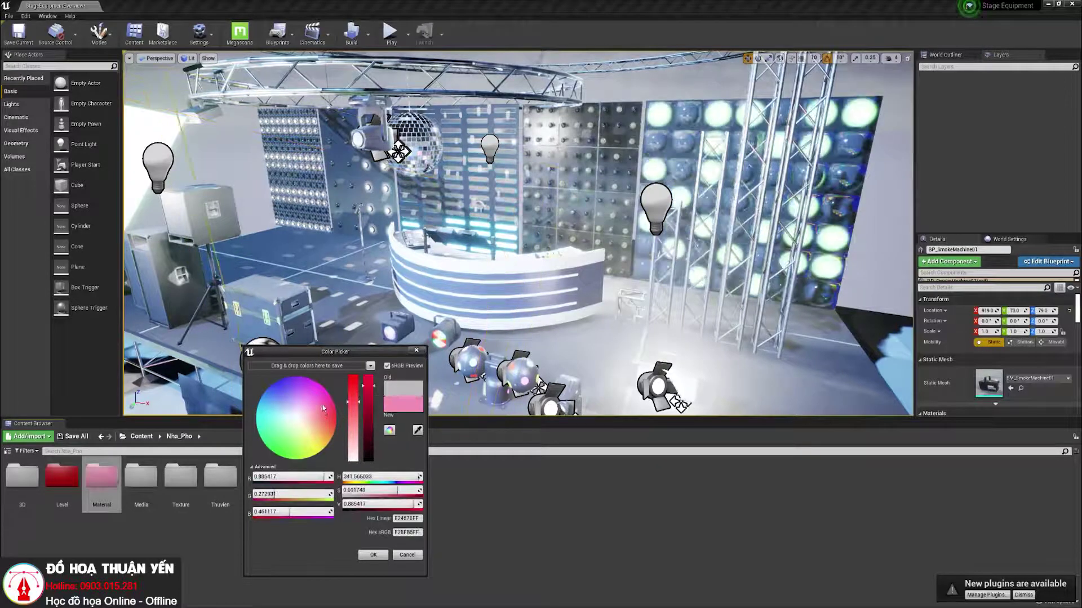
{"action": "left_click", "coordinate": [353, 443]}
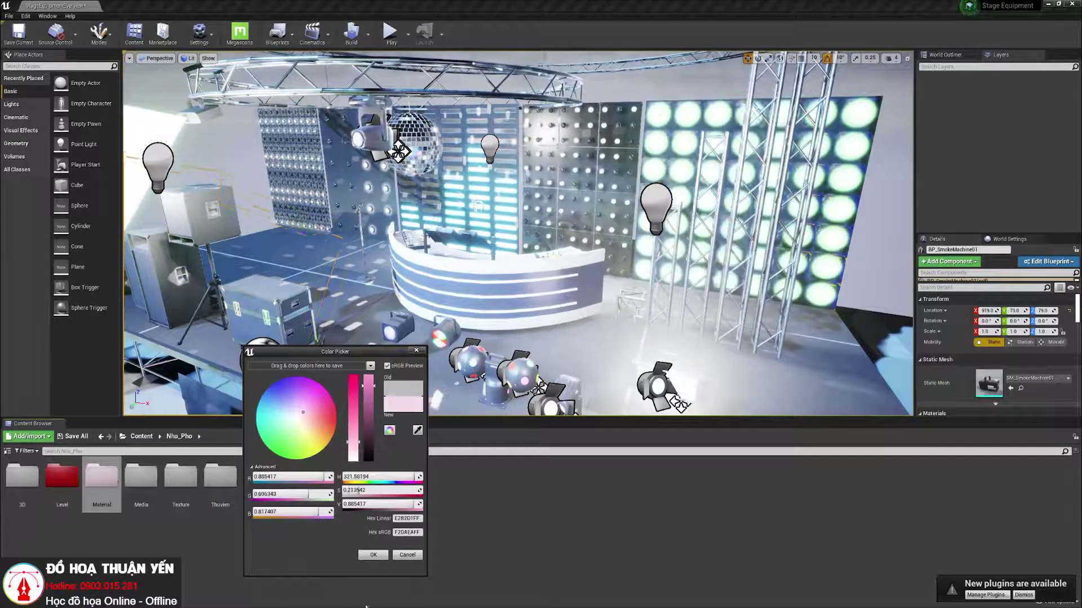
{"action": "left_click", "coordinate": [374, 556]}
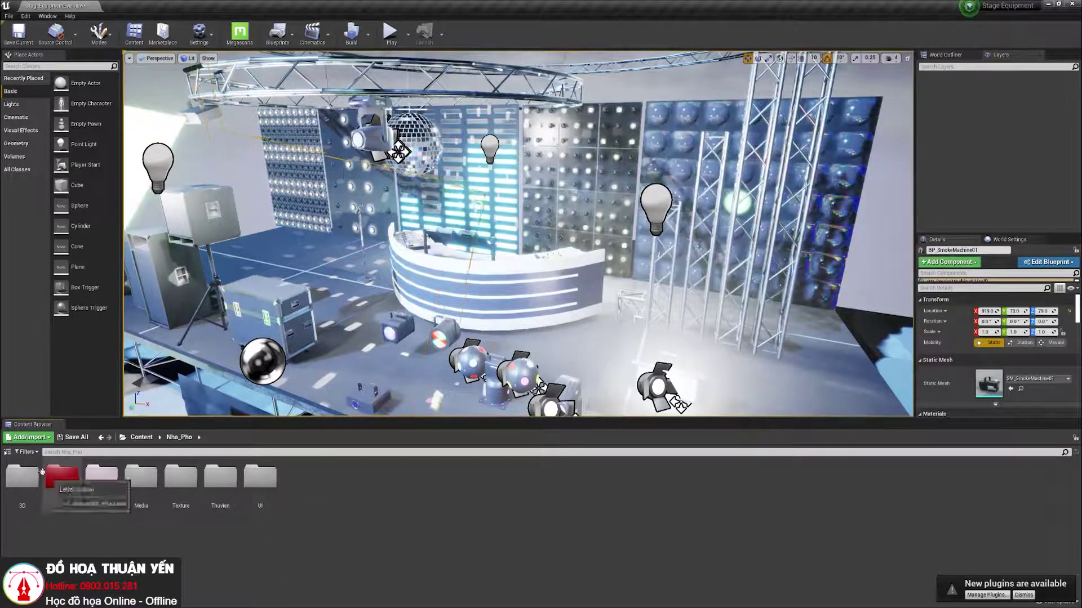
Step: Import Screenshot (1).png from Pictures > Screenshots into the Nha_Pho folder
{"action": "left_click", "coordinate": [8, 456]}
{"action": "left_click", "coordinate": [8, 456]}
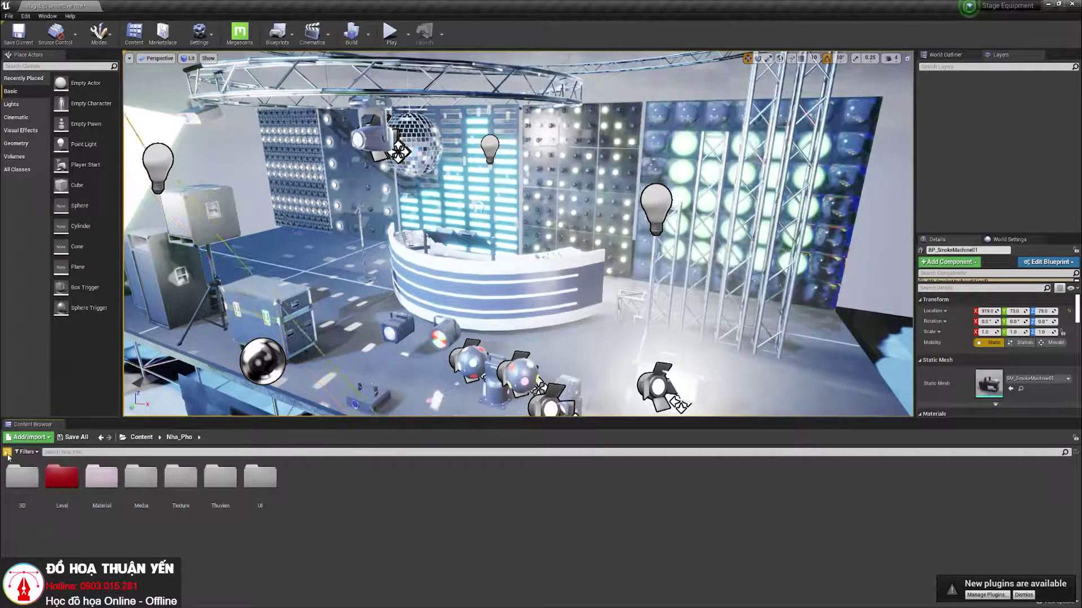
{"action": "left_click", "coordinate": [8, 456]}
{"action": "left_click", "coordinate": [7, 453]}
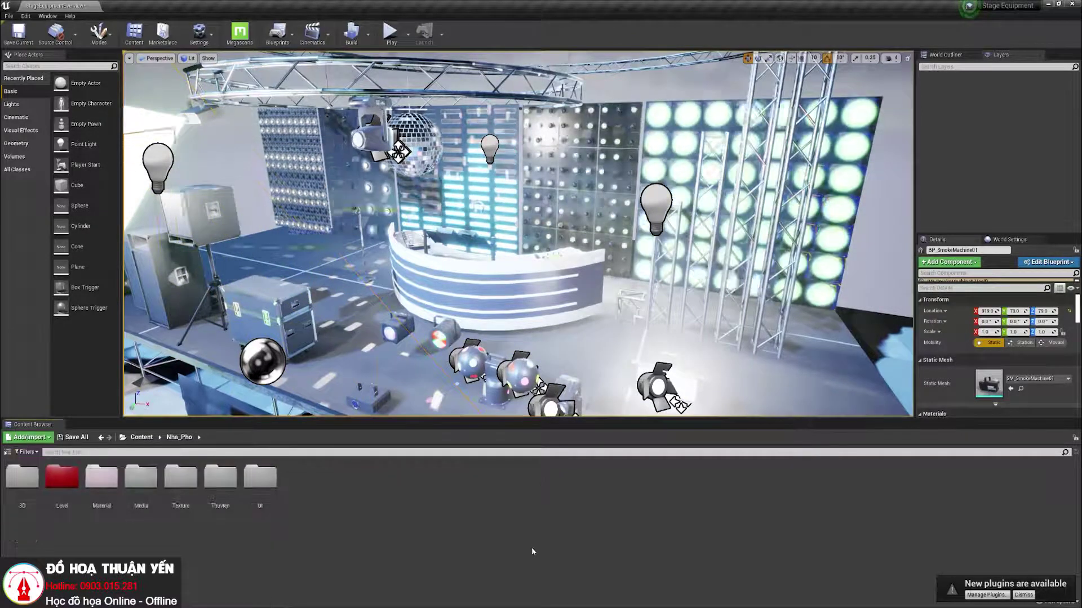
{"action": "right_click", "coordinate": [452, 520]}
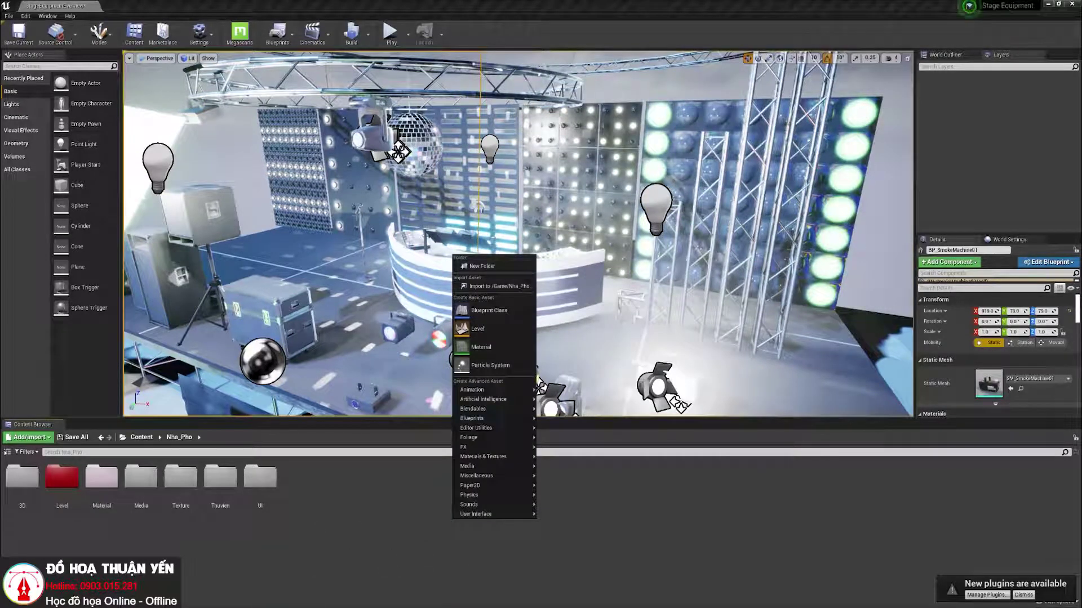
{"action": "right_click", "coordinate": [370, 528]}
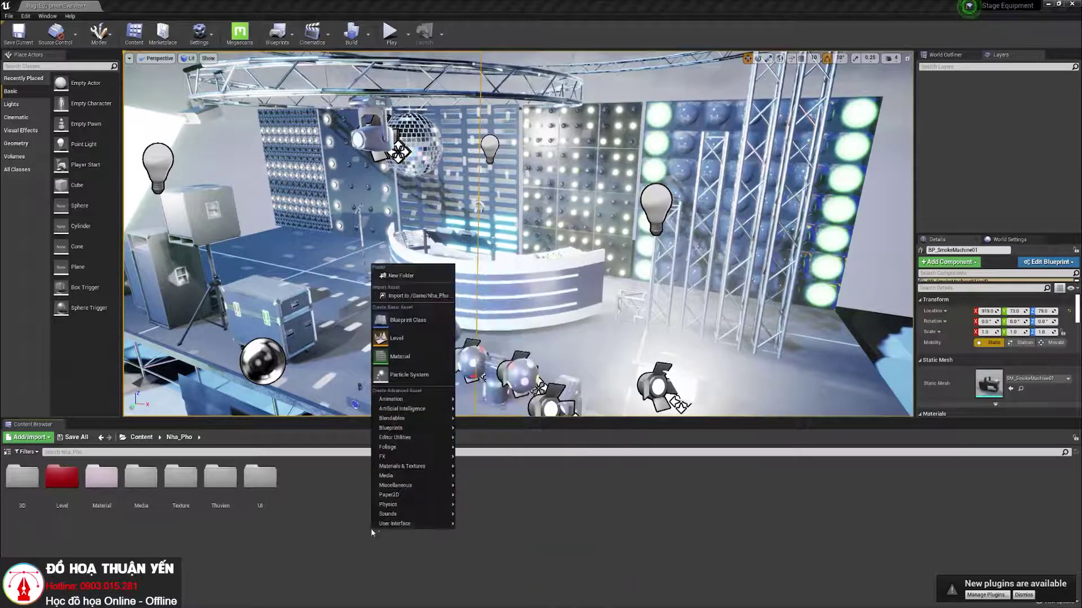
{"action": "left_click", "coordinate": [417, 296]}
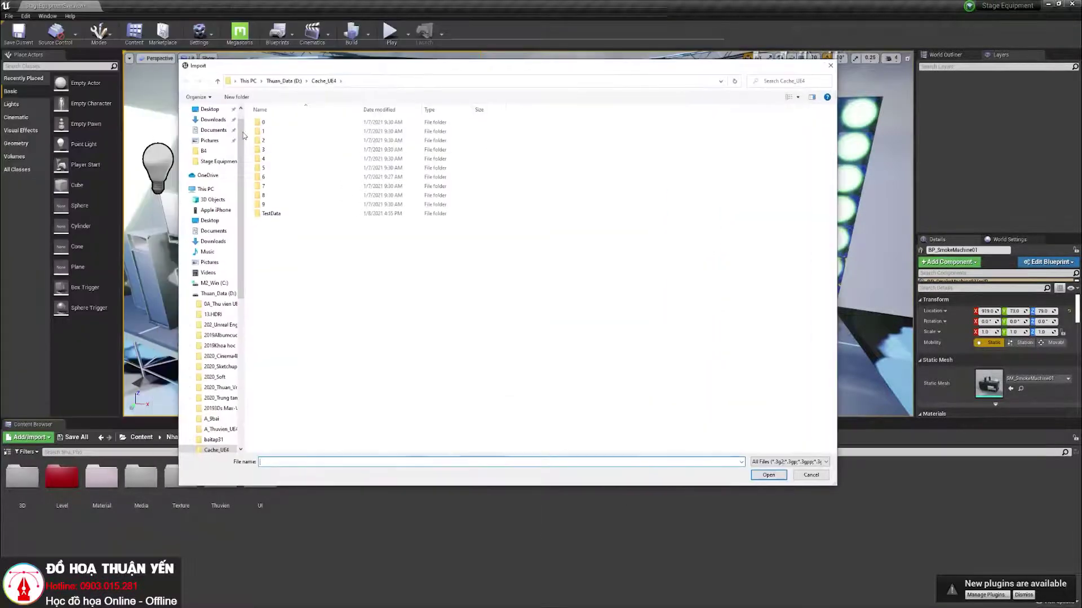
{"action": "left_click", "coordinate": [209, 141]}
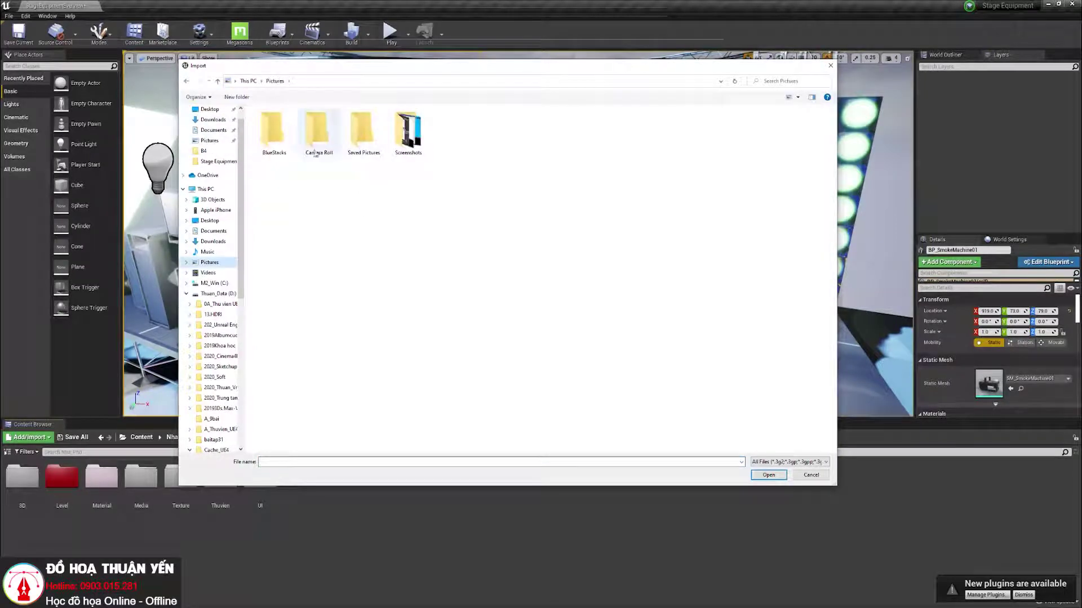
{"action": "double_click", "coordinate": [417, 151]}
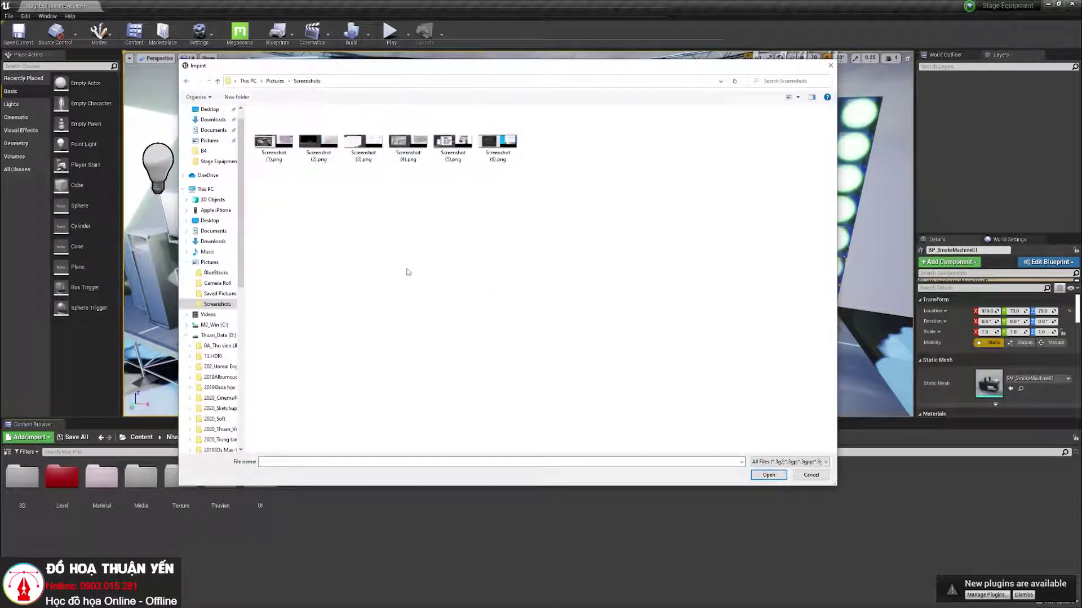
{"action": "double_click", "coordinate": [274, 150]}
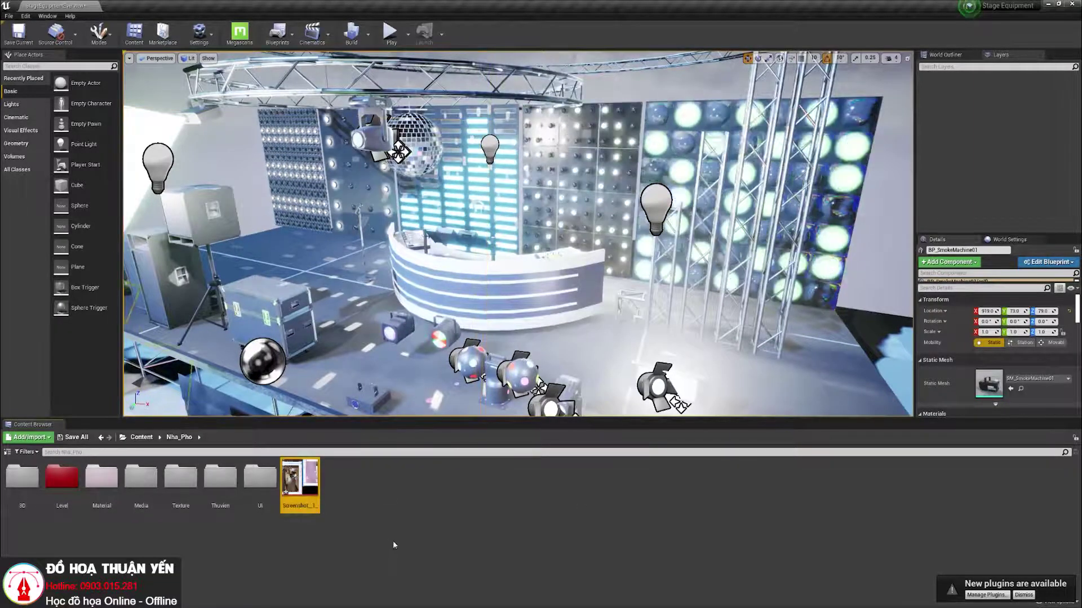
{"action": "mouse_move", "coordinate": [298, 484]}
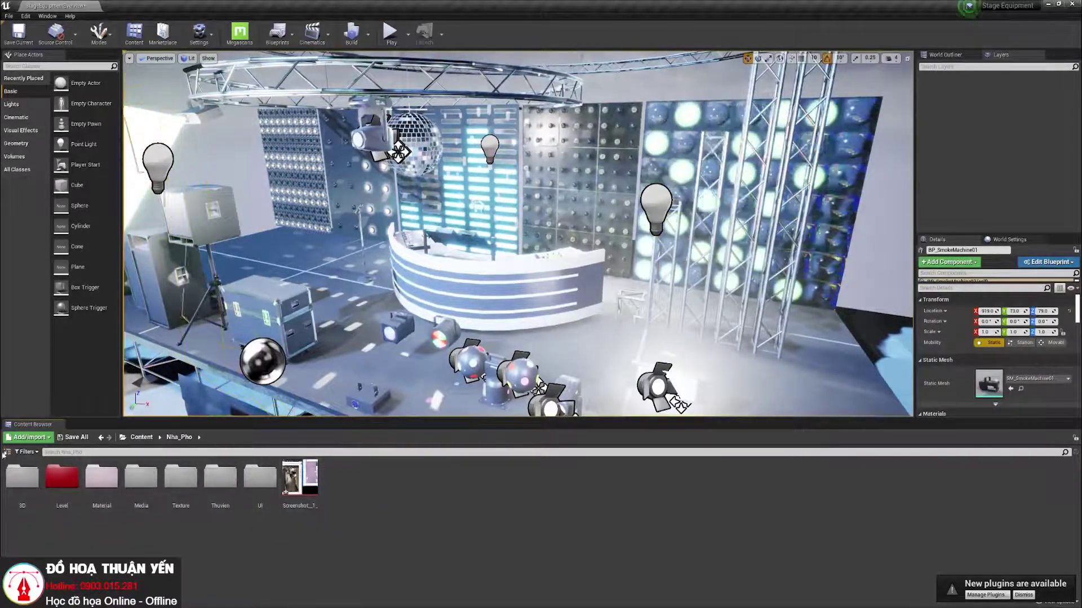
Step: Show the folder tree and move the Screenshot_1_ texture into the Textures folder
{"action": "left_click", "coordinate": [6, 452]}
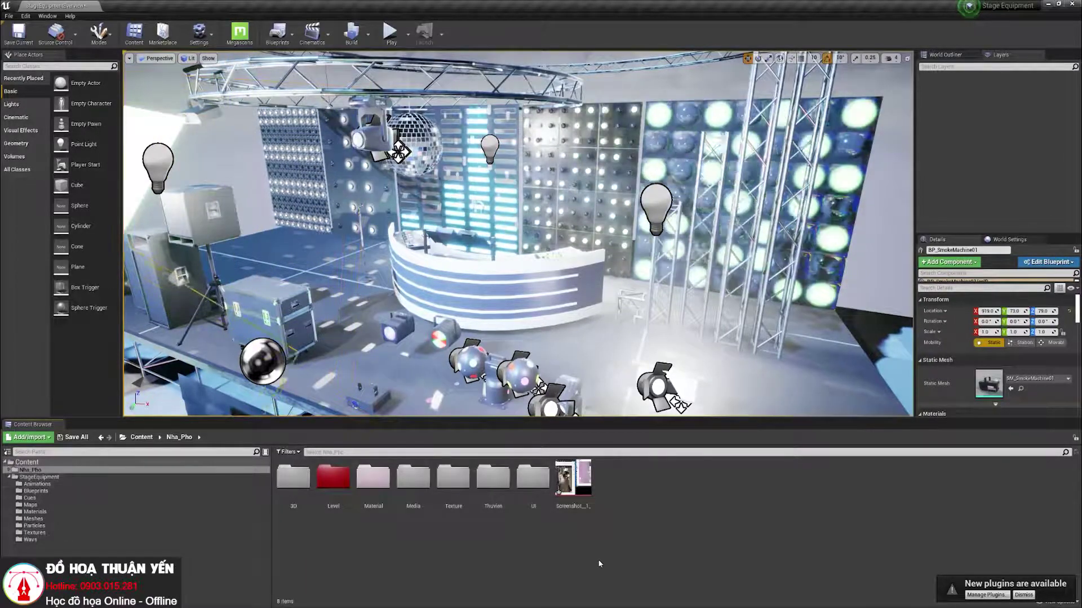
{"action": "left_click", "coordinate": [587, 497]}
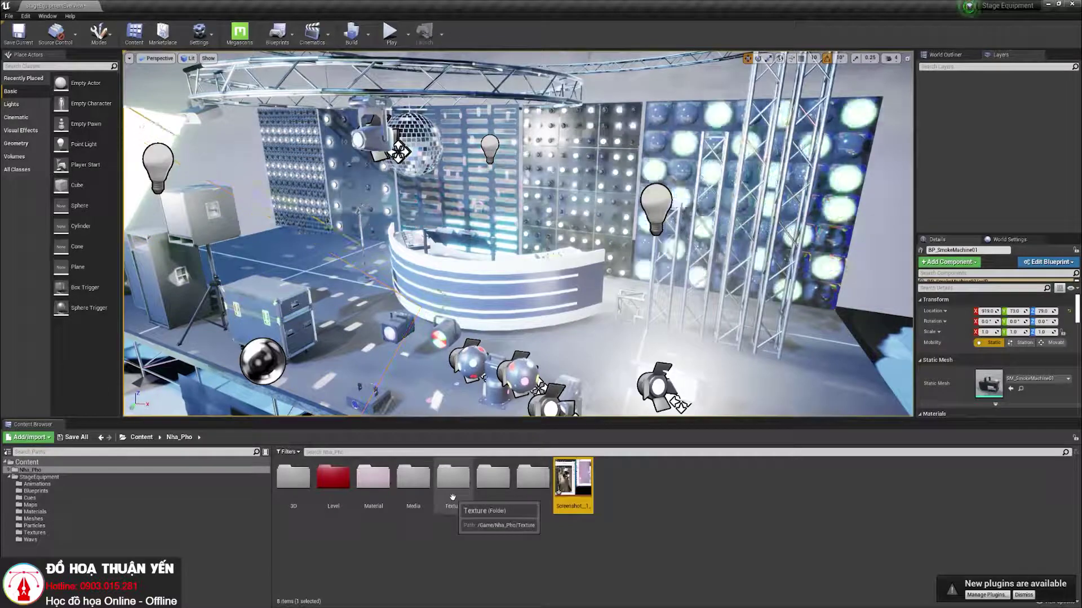
{"action": "mouse_move", "coordinate": [586, 505]}
{"action": "left_mouse_down"}
{"action": "mouse_move", "coordinate": [420, 545]}
{"action": "mouse_move", "coordinate": [44, 537]}
{"action": "left_mouse_up"}
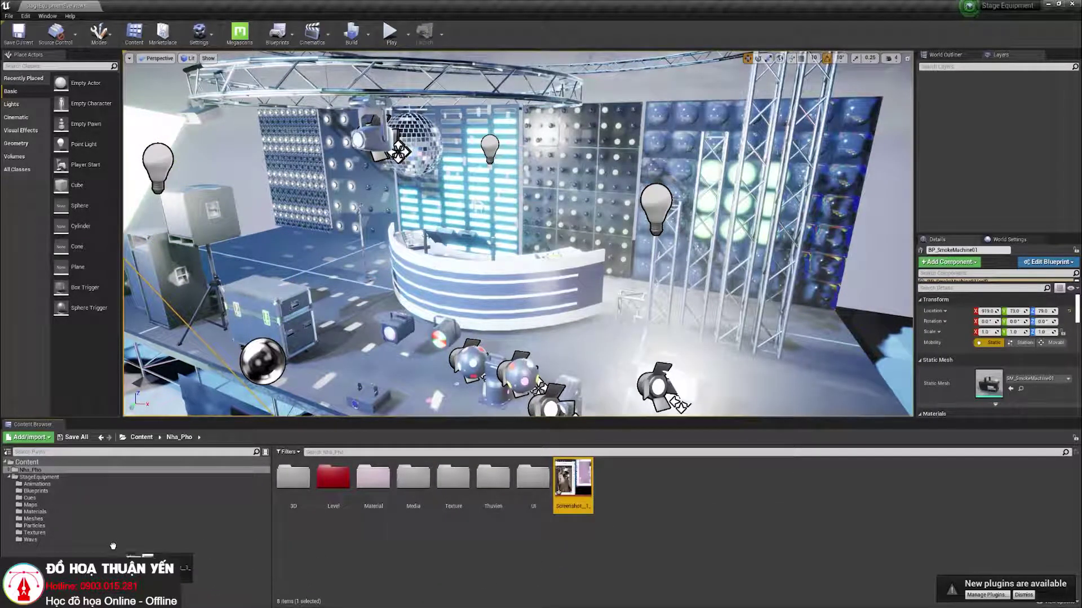
{"action": "left_click_drag", "start_coordinate": [44, 537], "coordinate": [45, 538]}
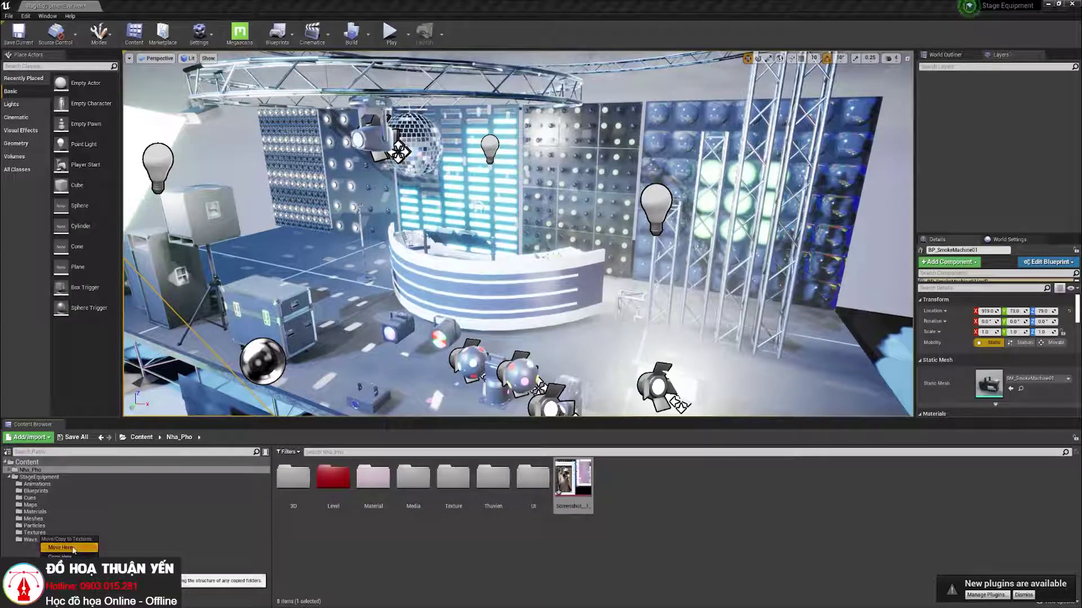
{"action": "left_click", "coordinate": [72, 548]}
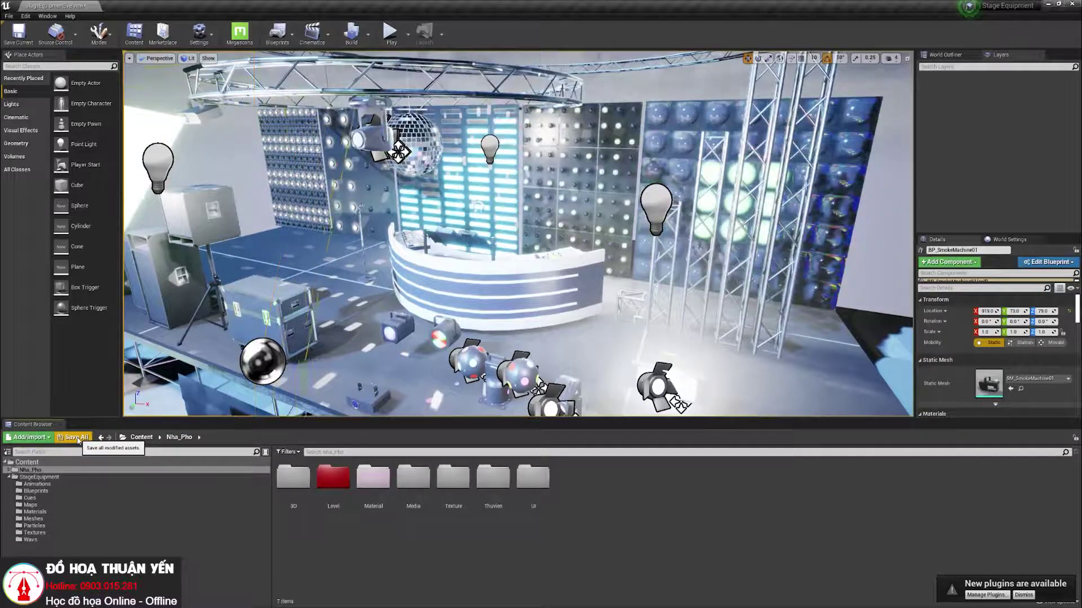
Step: Cancel the Save All prompt, then save the current Stage Equipment level
{"action": "left_click", "coordinate": [78, 440]}
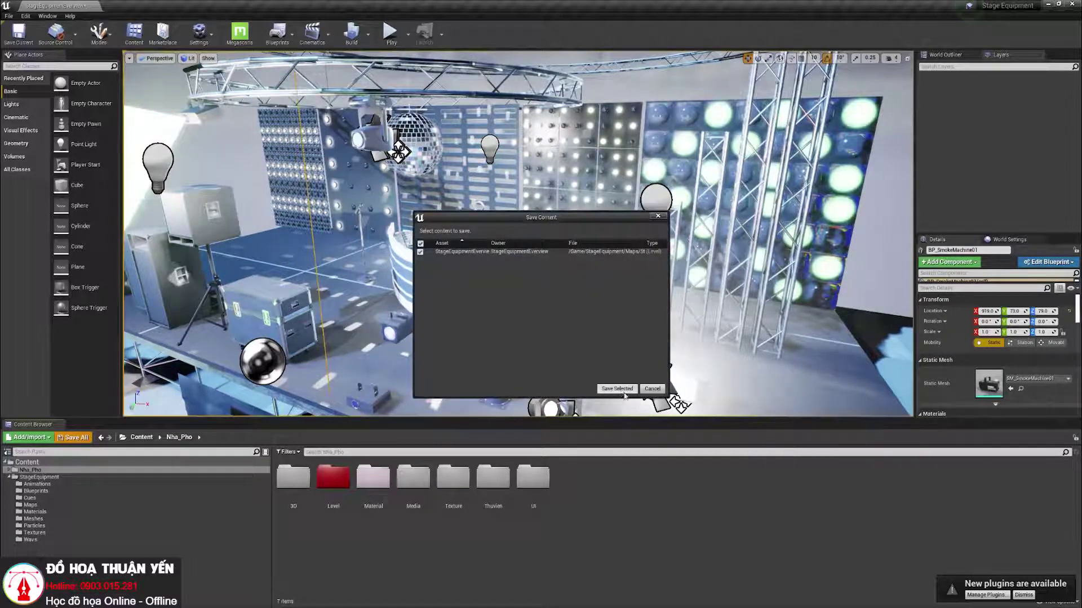
{"action": "left_click", "coordinate": [654, 390]}
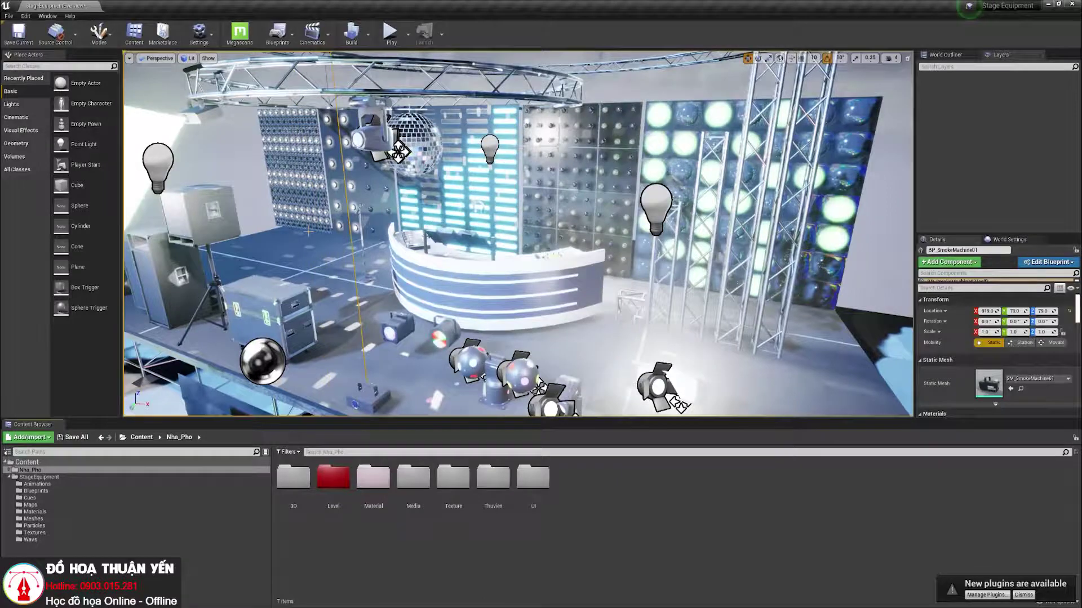
{"action": "left_click", "coordinate": [22, 35]}
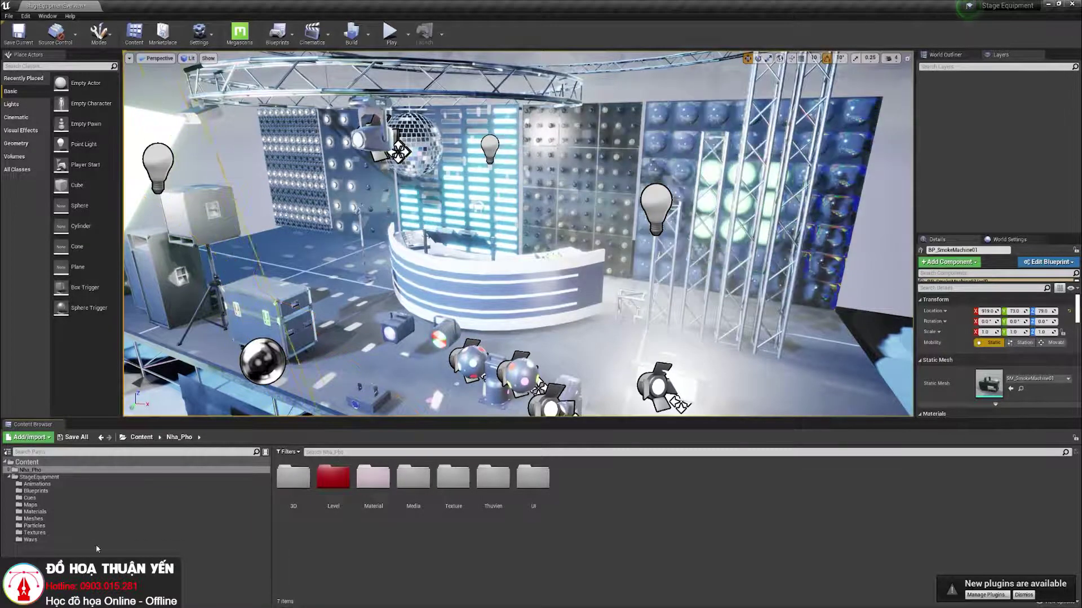
Step: Bring the ArchVizTinyHouse editor forward, enlarge the asset area, and open the TinyHouse folder
{"action": "mouse_move", "coordinate": [138, 605]}
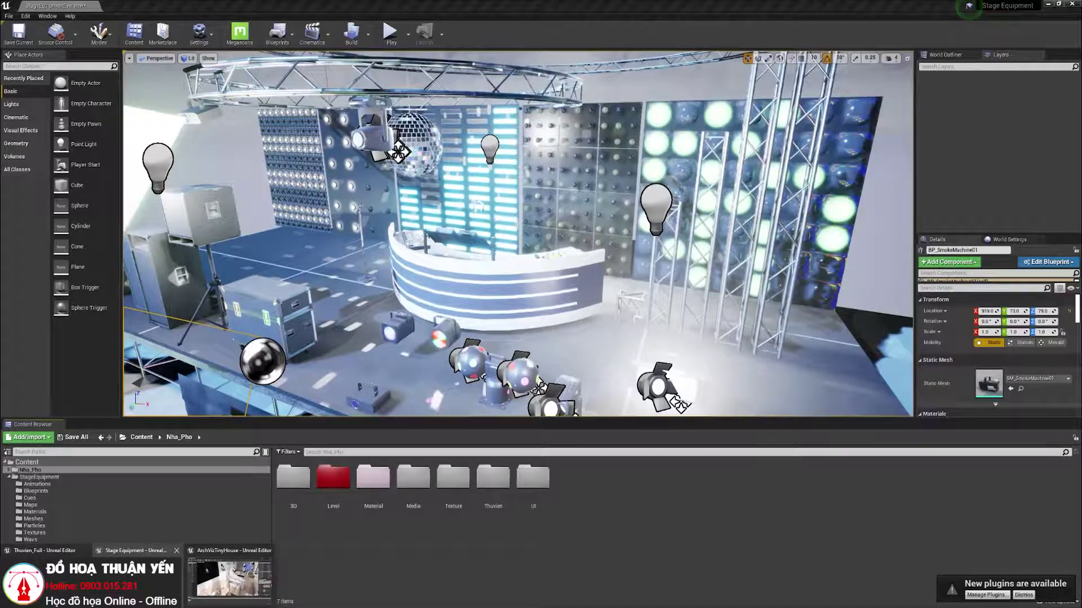
{"action": "left_click", "coordinate": [225, 580]}
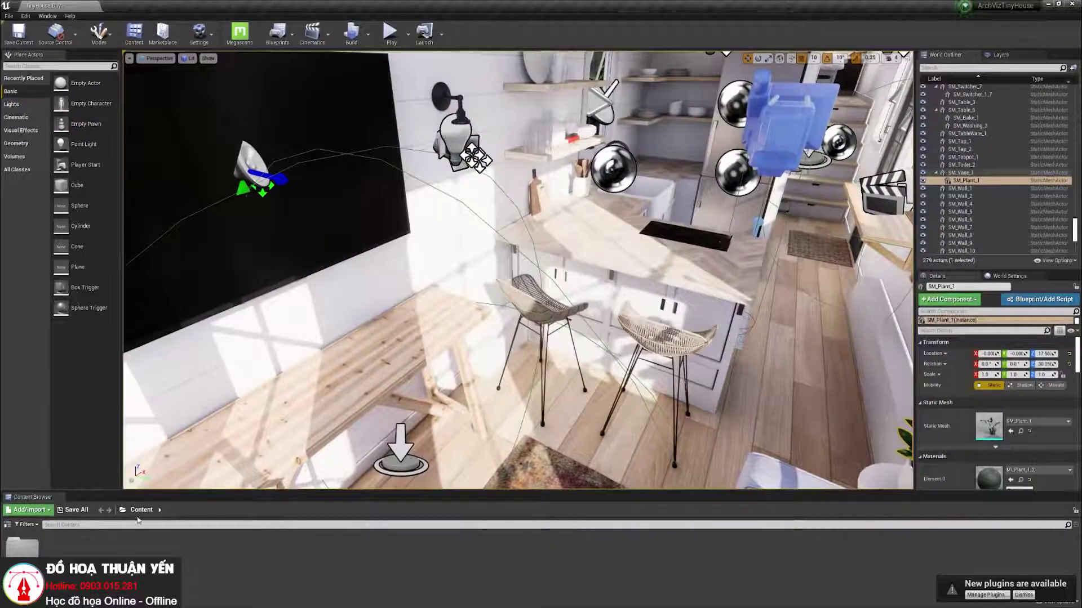
{"action": "left_click_drag", "start_coordinate": [292, 492], "coordinate": [311, 401]}
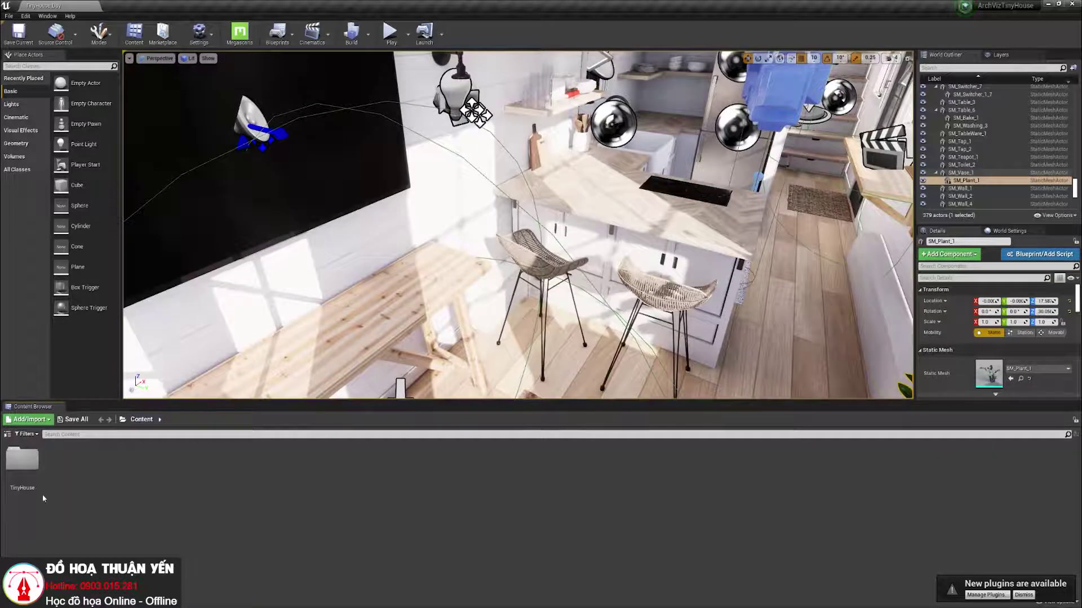
{"action": "double_click", "coordinate": [22, 458]}
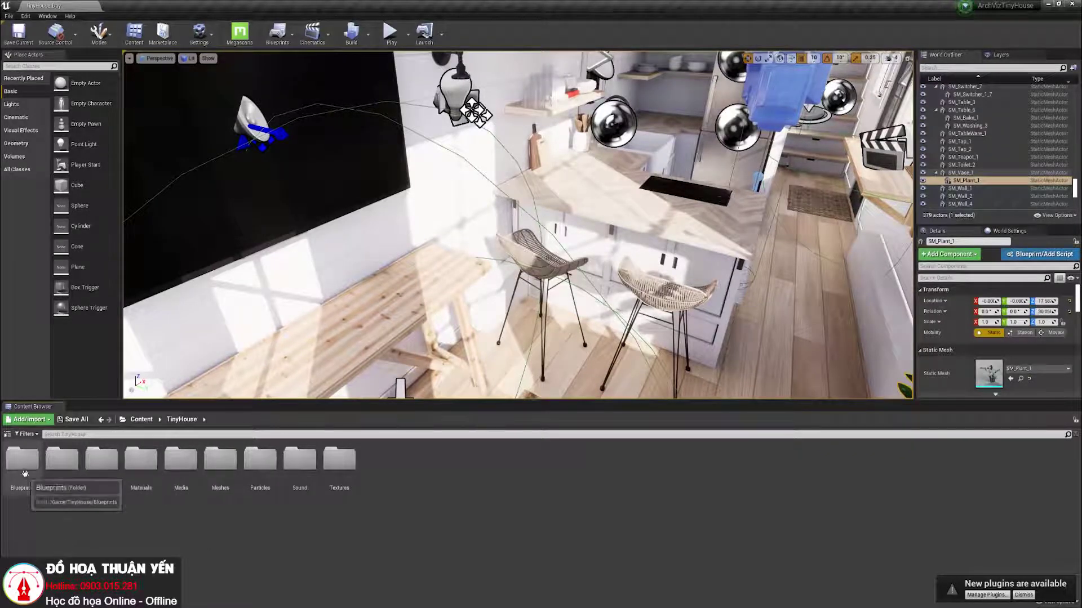
Step: Browse TinyHouse's Maps, Materials and Media subfolders
{"action": "left_click", "coordinate": [102, 465]}
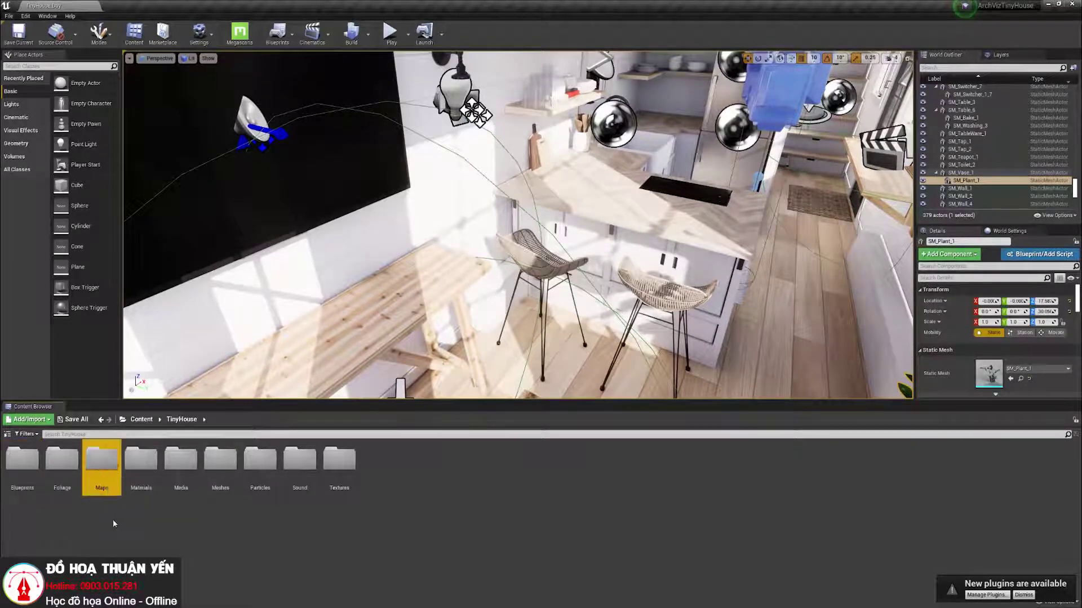
{"action": "double_click", "coordinate": [95, 472]}
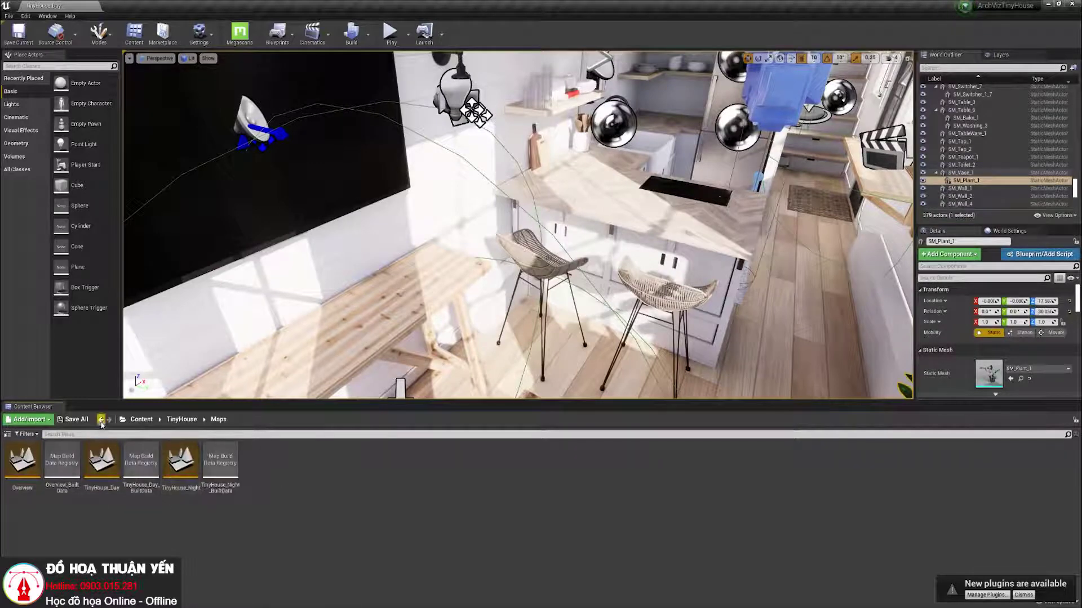
{"action": "left_click", "coordinate": [177, 420]}
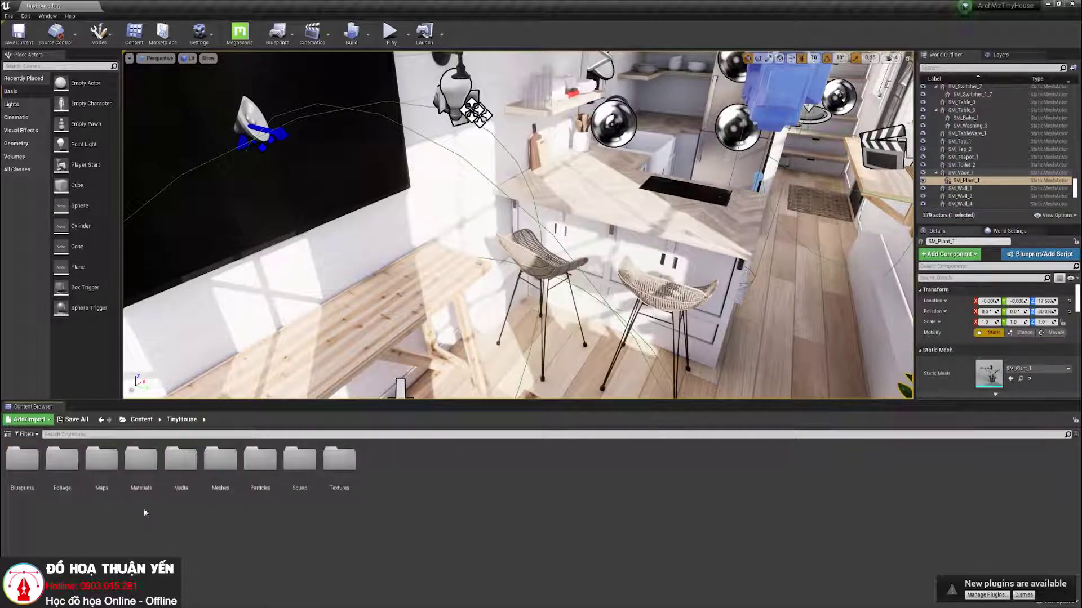
{"action": "double_click", "coordinate": [141, 467]}
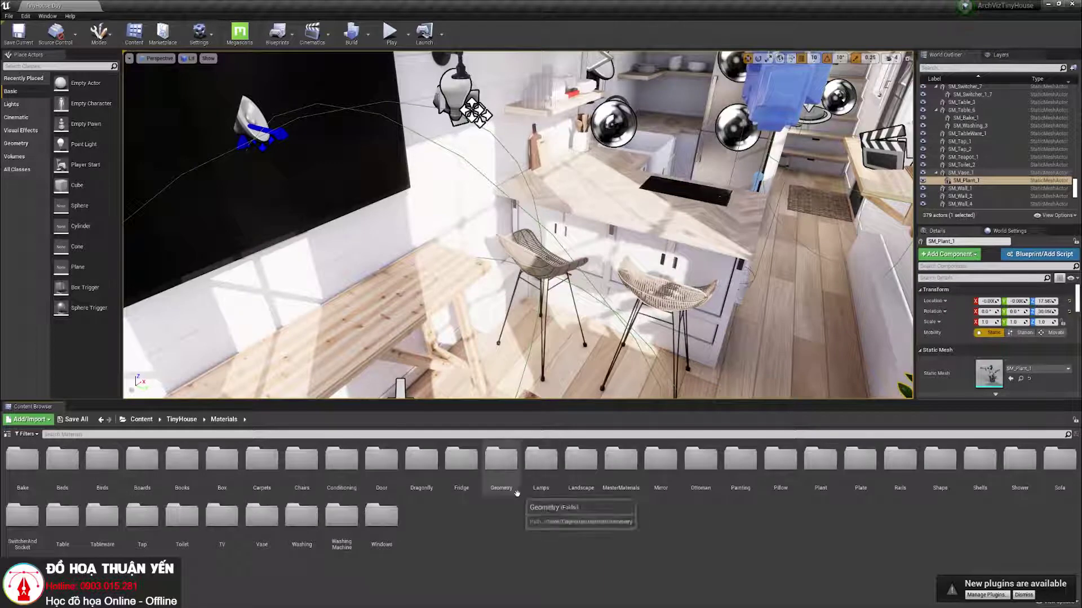
{"action": "left_click", "coordinate": [181, 420]}
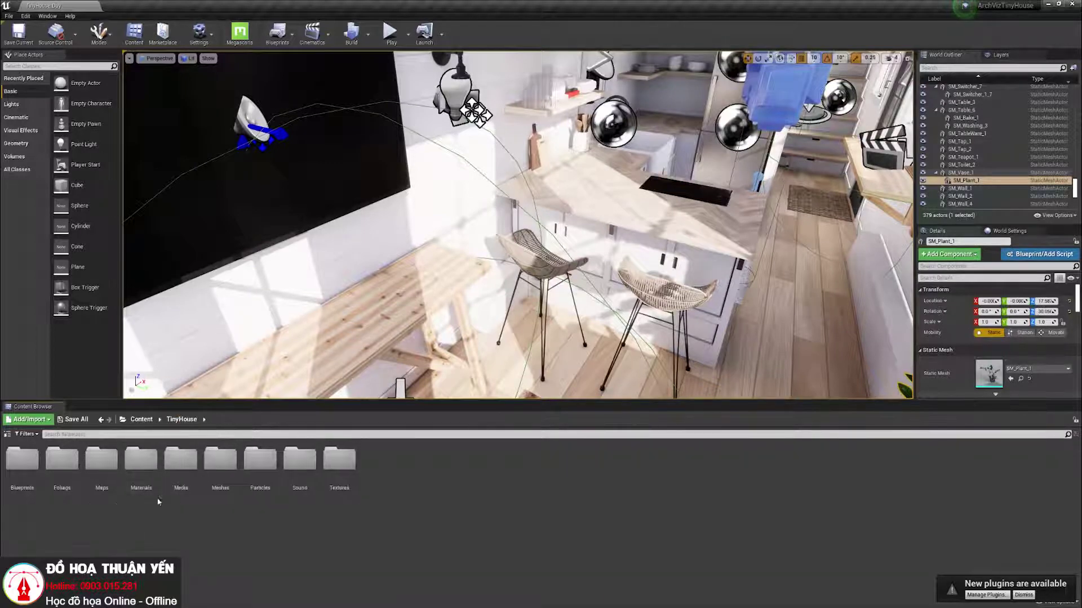
{"action": "double_click", "coordinate": [179, 461]}
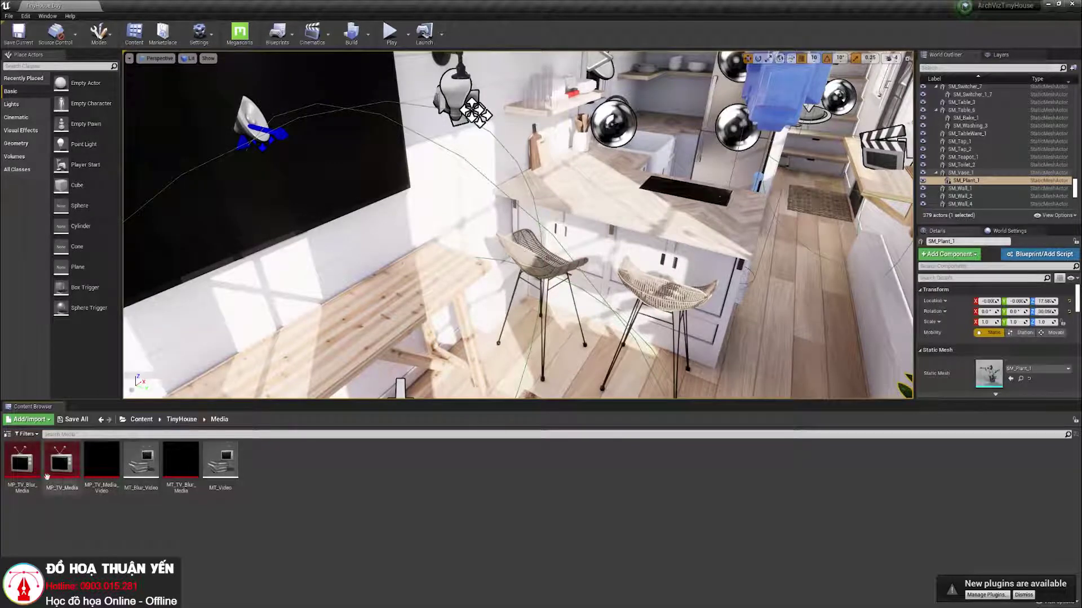
{"action": "left_click", "coordinate": [180, 420]}
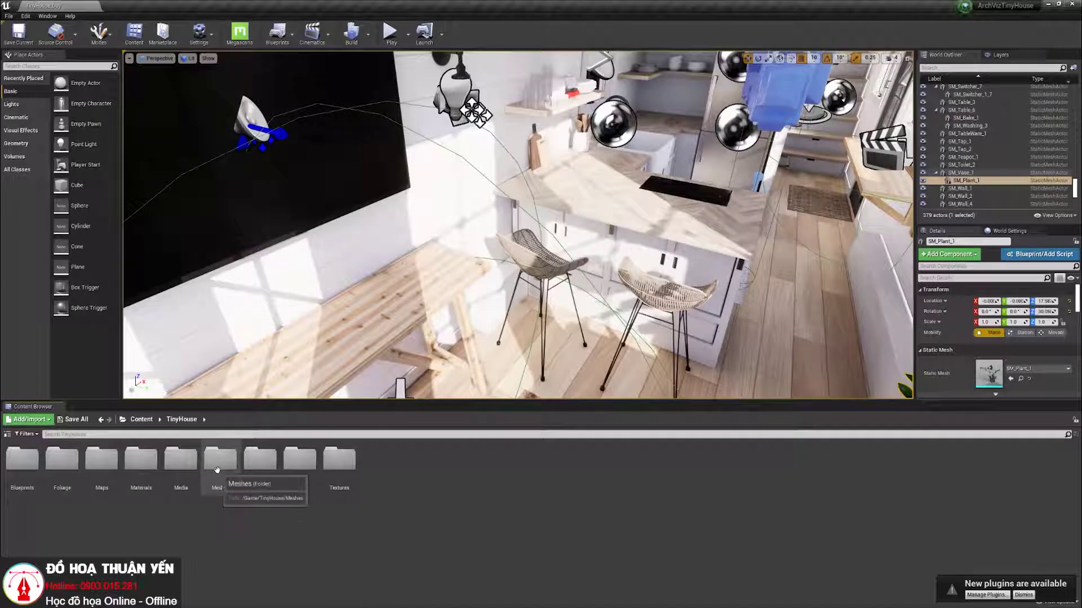
Step: Browse TinyHouse's Meshes, Particles, Sound and Textures subfolders
{"action": "double_click", "coordinate": [226, 485]}
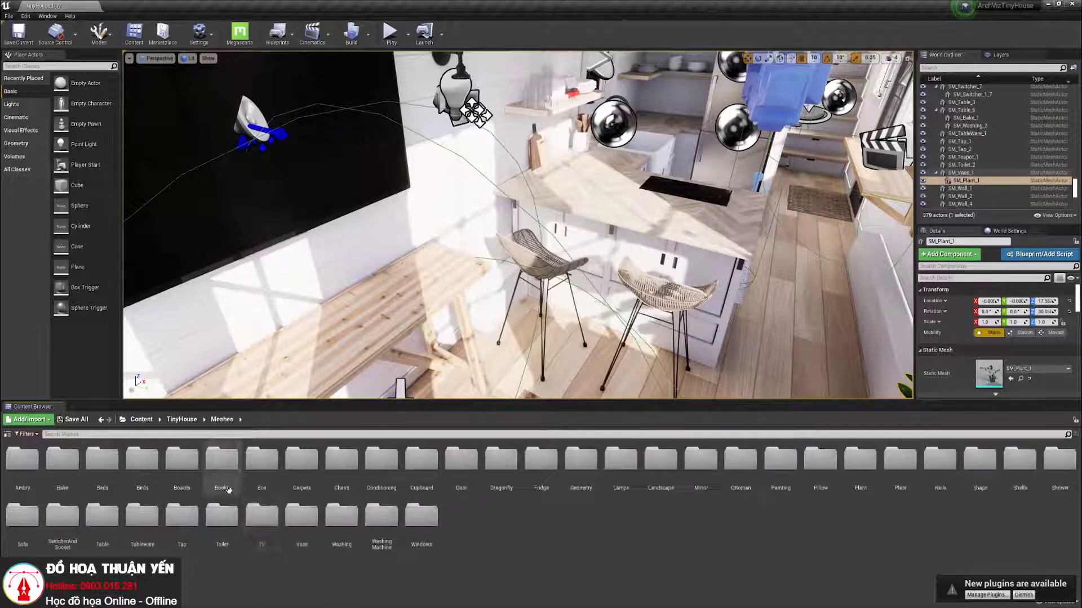
{"action": "left_click", "coordinate": [192, 422]}
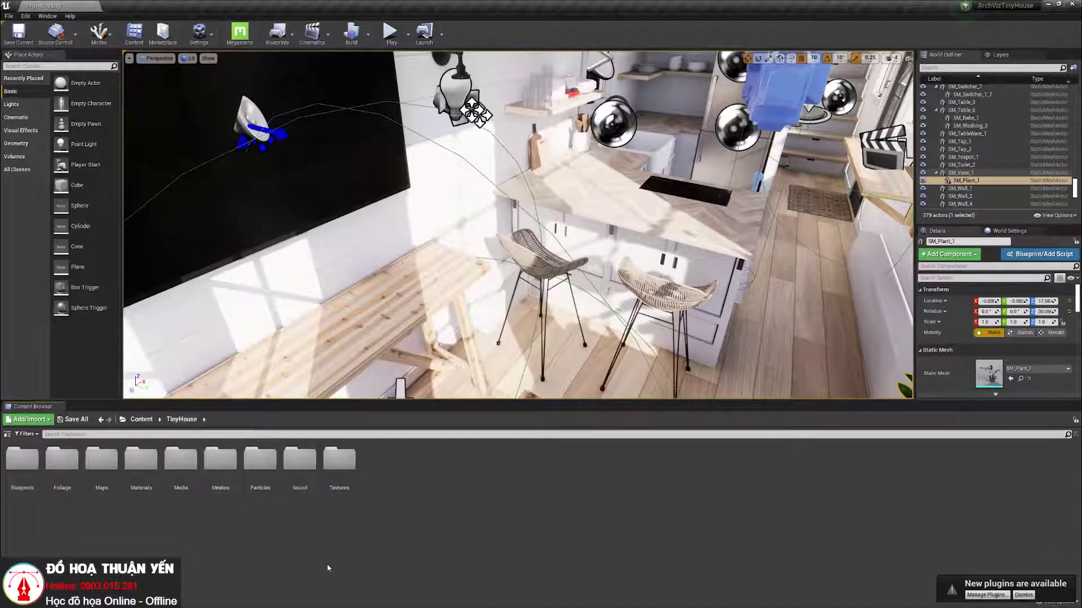
{"action": "double_click", "coordinate": [256, 478]}
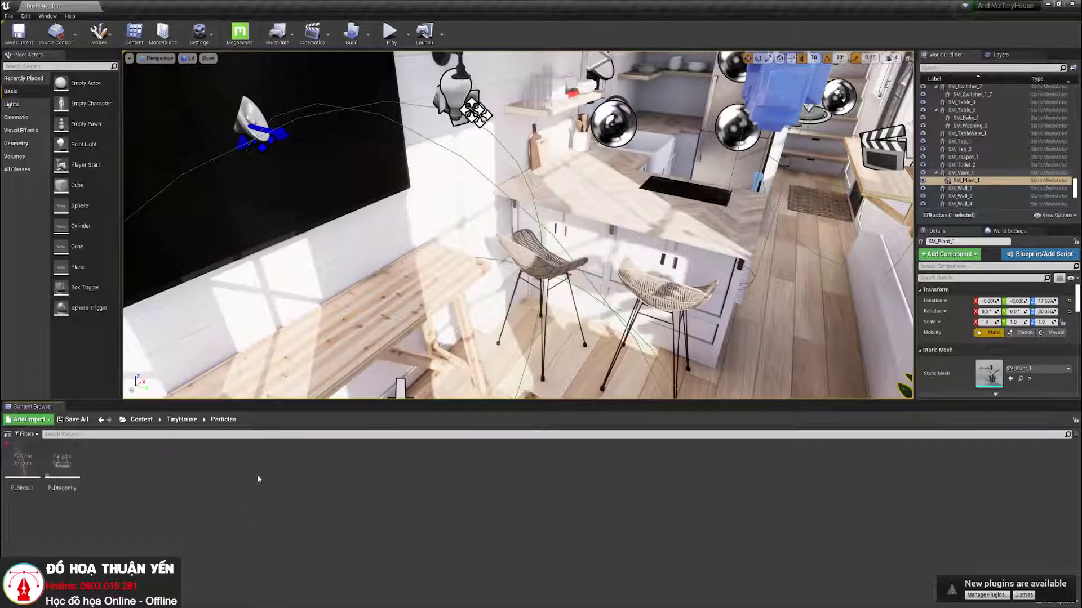
{"action": "left_click", "coordinate": [182, 420]}
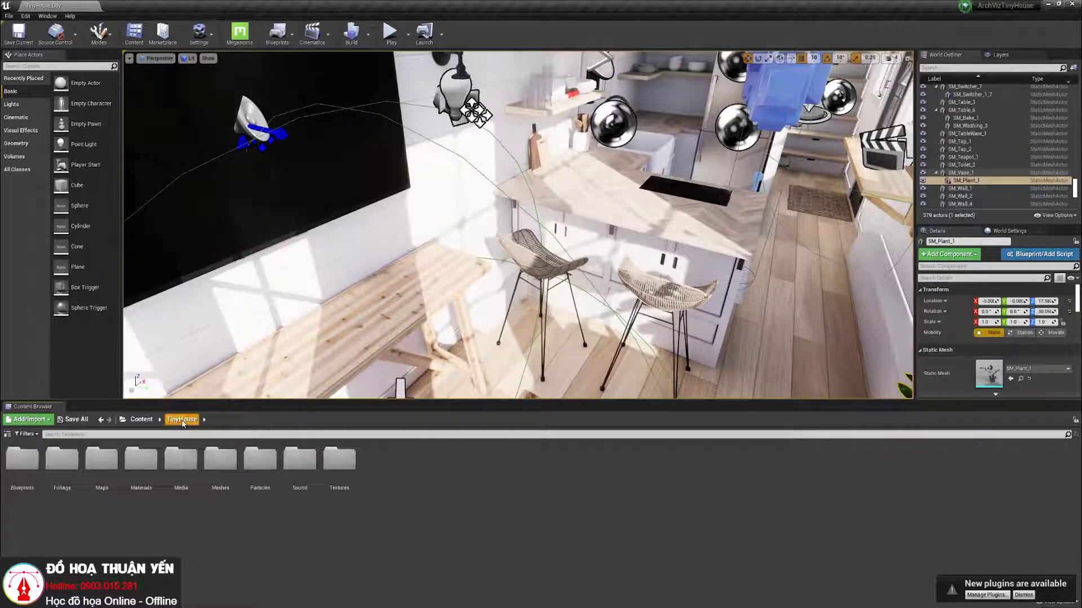
{"action": "double_click", "coordinate": [299, 459]}
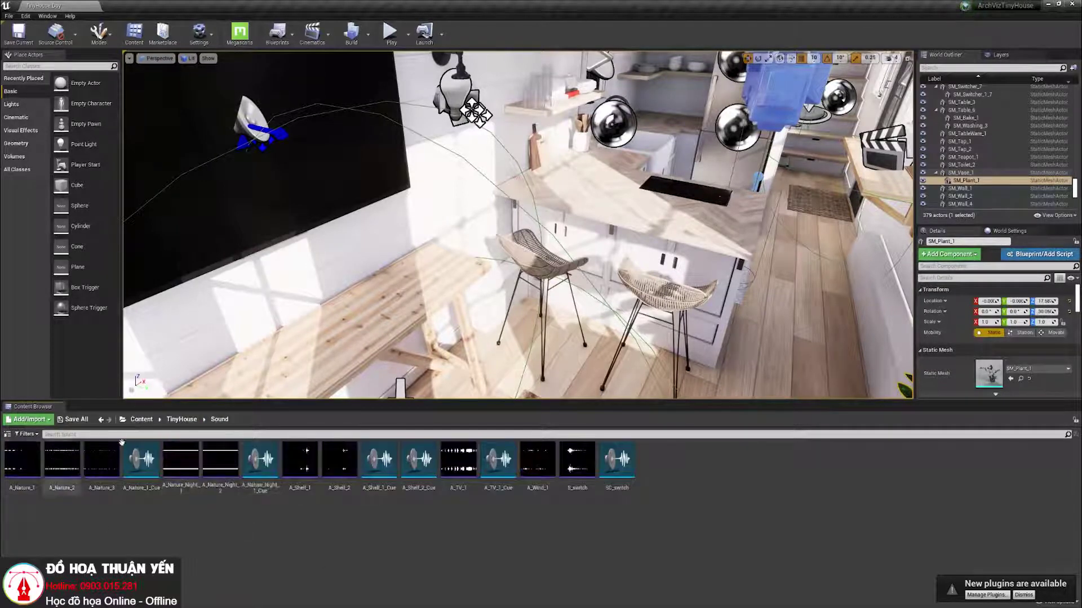
{"action": "left_click", "coordinate": [182, 420]}
{"action": "double_click", "coordinate": [340, 459]}
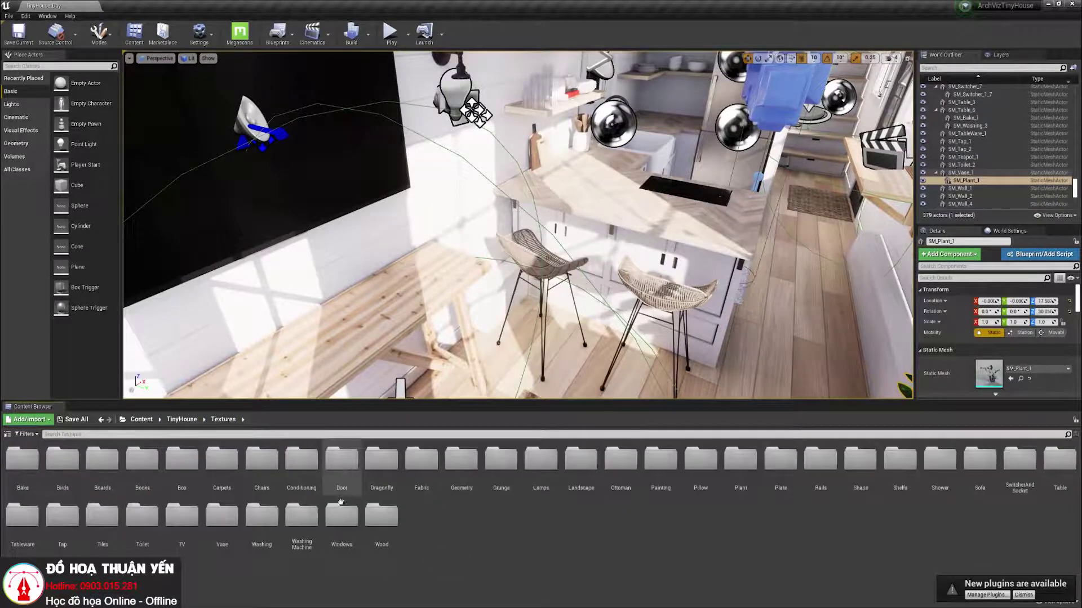
{"action": "left_click", "coordinate": [181, 420]}
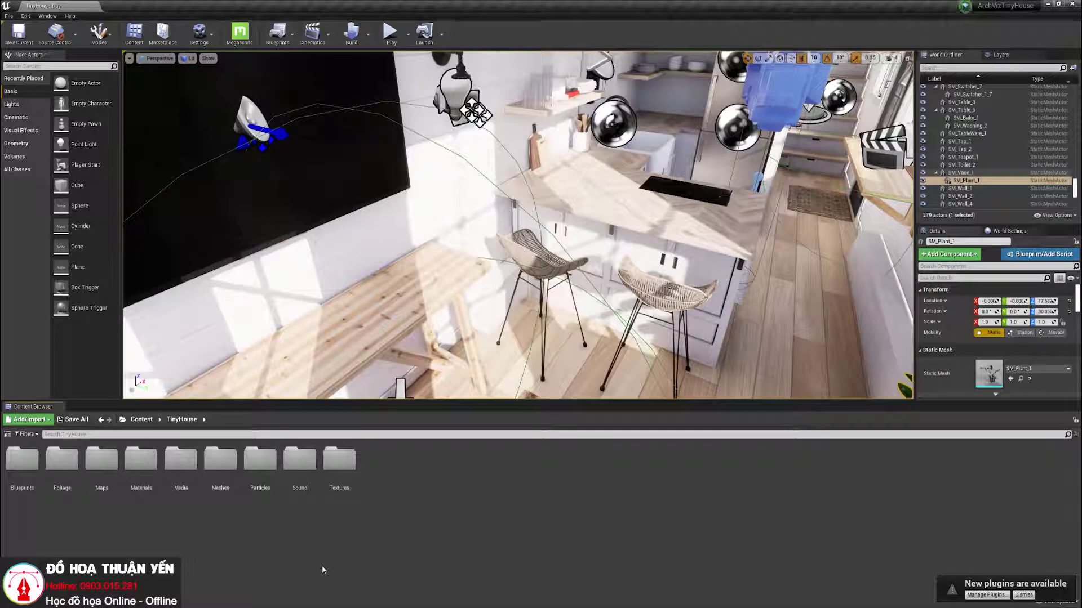
Step: Return to the Content root, dismiss the new plugins notice, and fly the camera back
{"action": "left_click", "coordinate": [141, 420]}
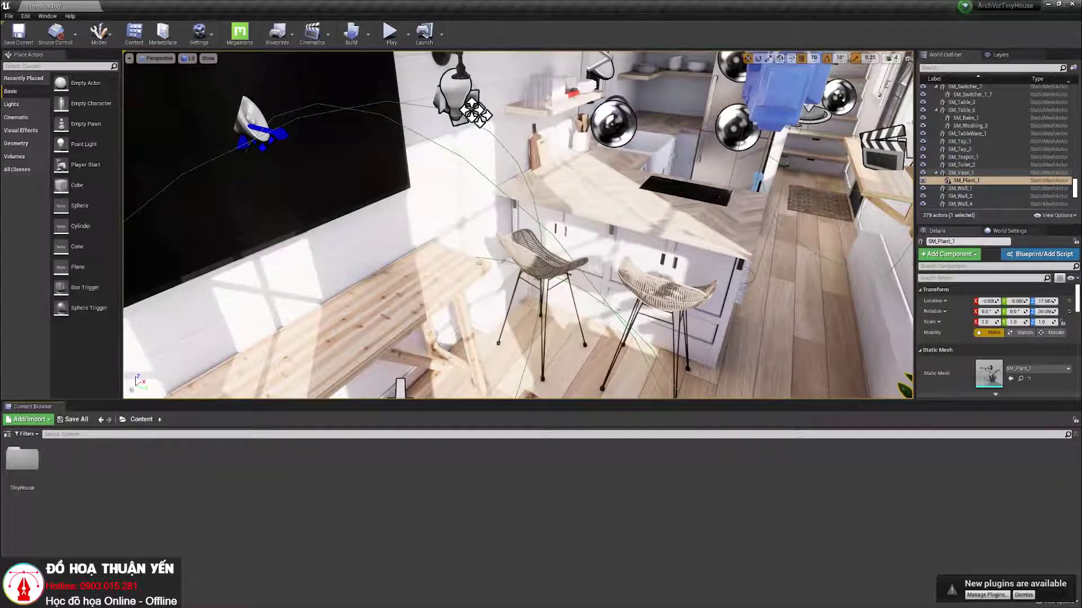
{"action": "left_click", "coordinate": [1022, 595]}
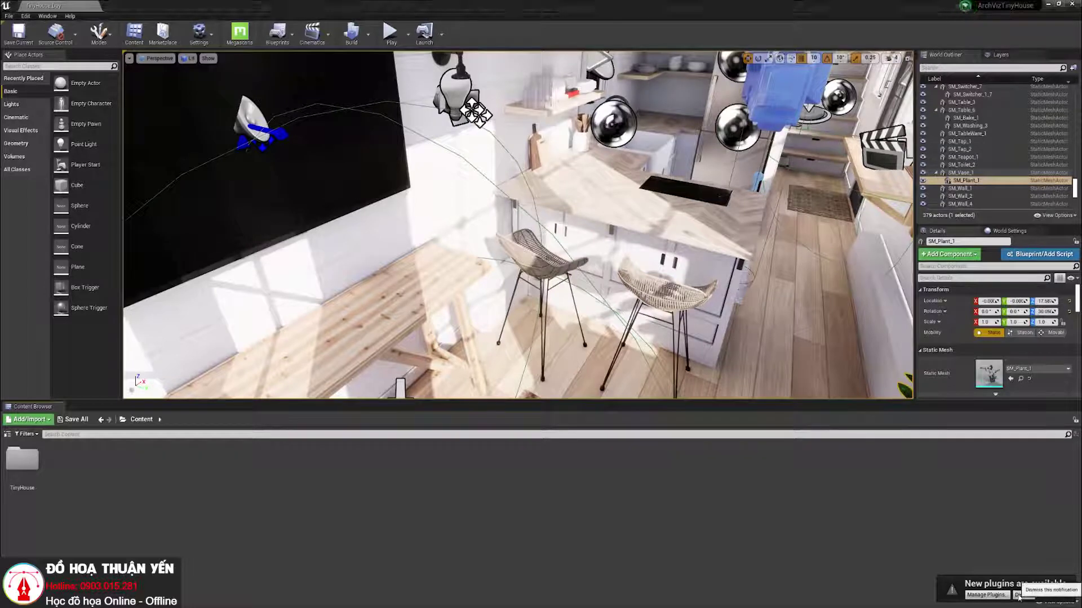
{"action": "double_click", "coordinate": [26, 464]}
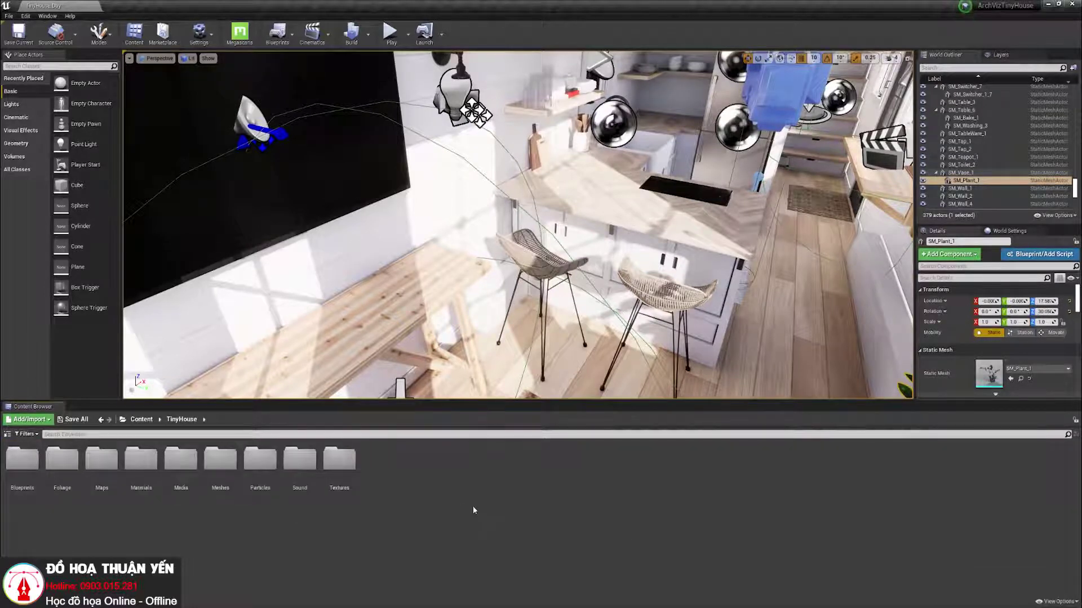
{"action": "left_click", "coordinate": [142, 420]}
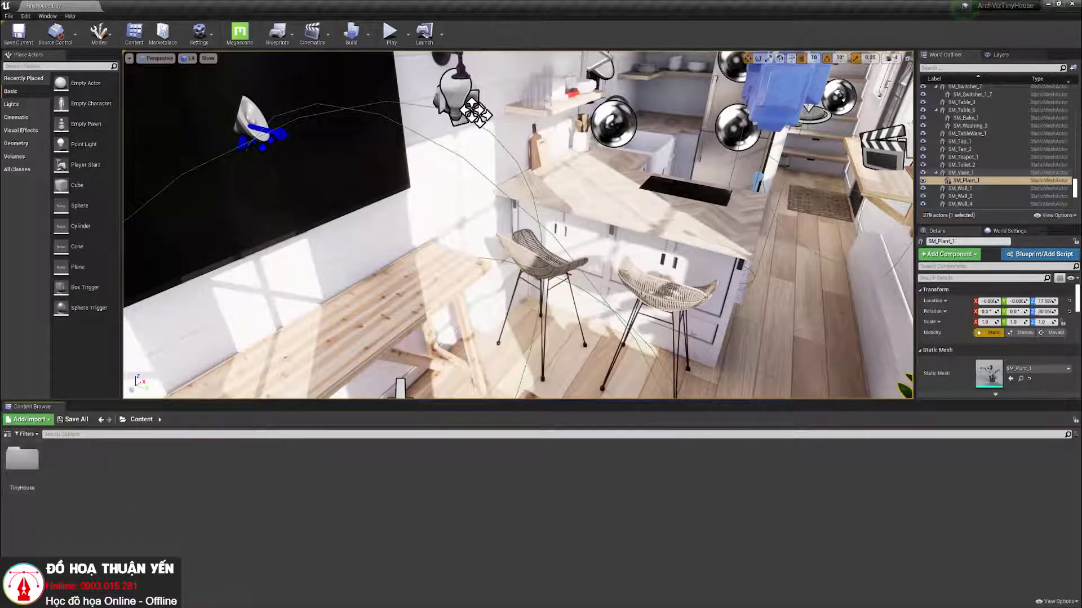
{"action": "right_click_drag", "start_coordinate": [606, 272], "coordinate": [564, 265]}
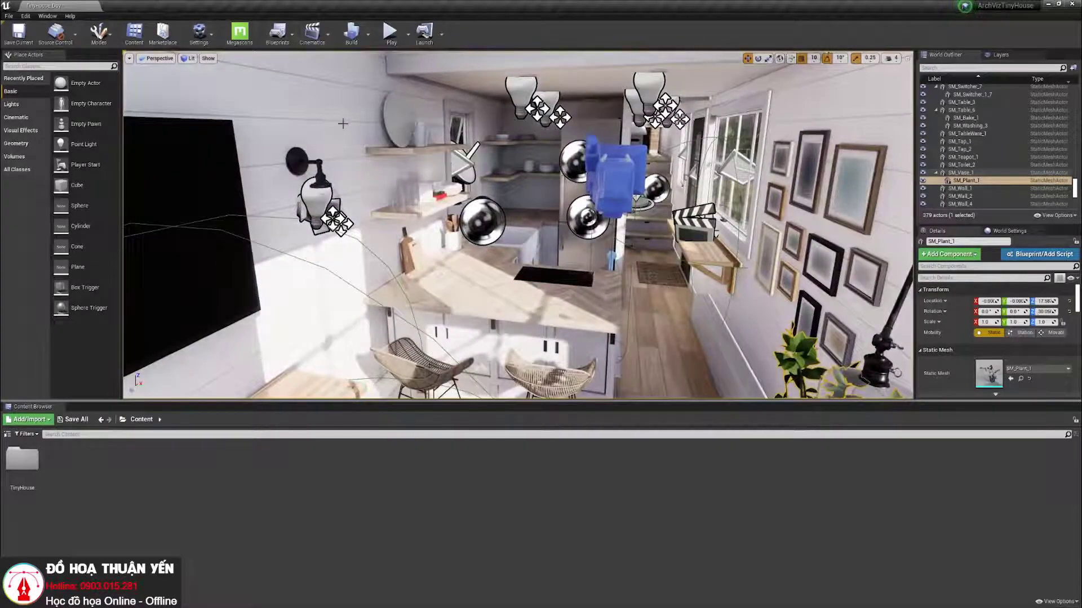
Step: Review the Maps & Modes page in Project Settings, then close it
{"action": "left_click", "coordinate": [26, 16]}
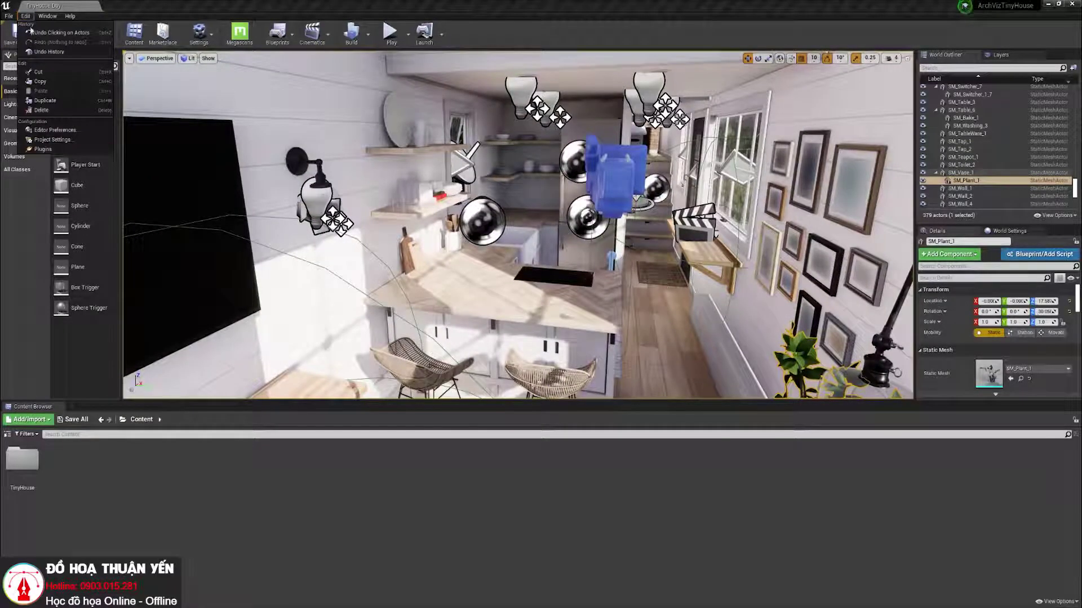
{"action": "left_click", "coordinate": [51, 139]}
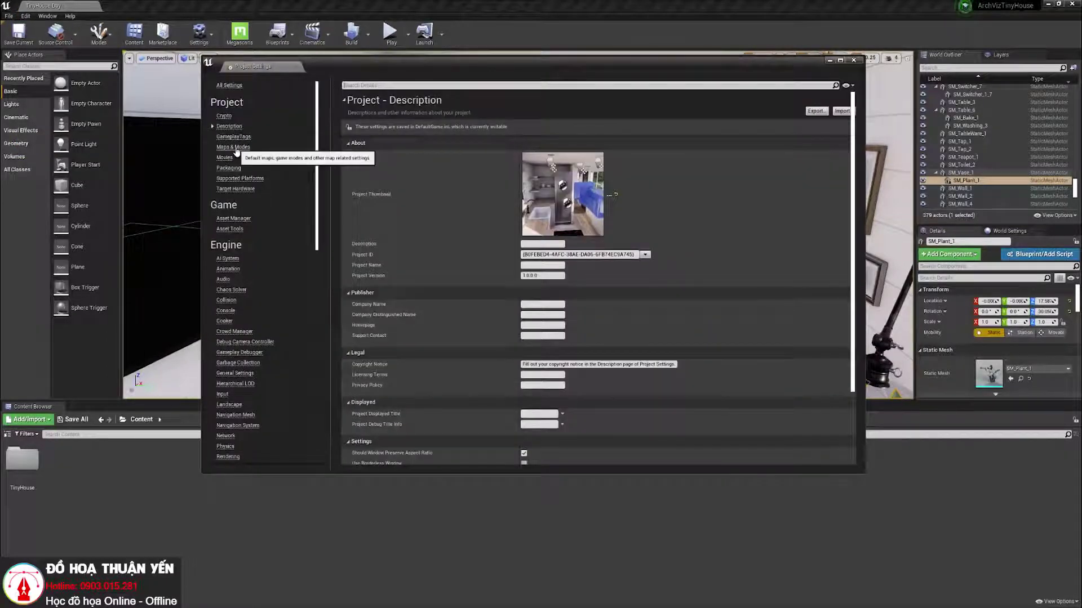
{"action": "left_click", "coordinate": [236, 148]}
{"action": "mouse_move", "coordinate": [597, 64]}
{"action": "left_mouse_down"}
{"action": "mouse_move", "coordinate": [619, 449]}
{"action": "mouse_move", "coordinate": [582, 158]}
{"action": "left_mouse_up"}
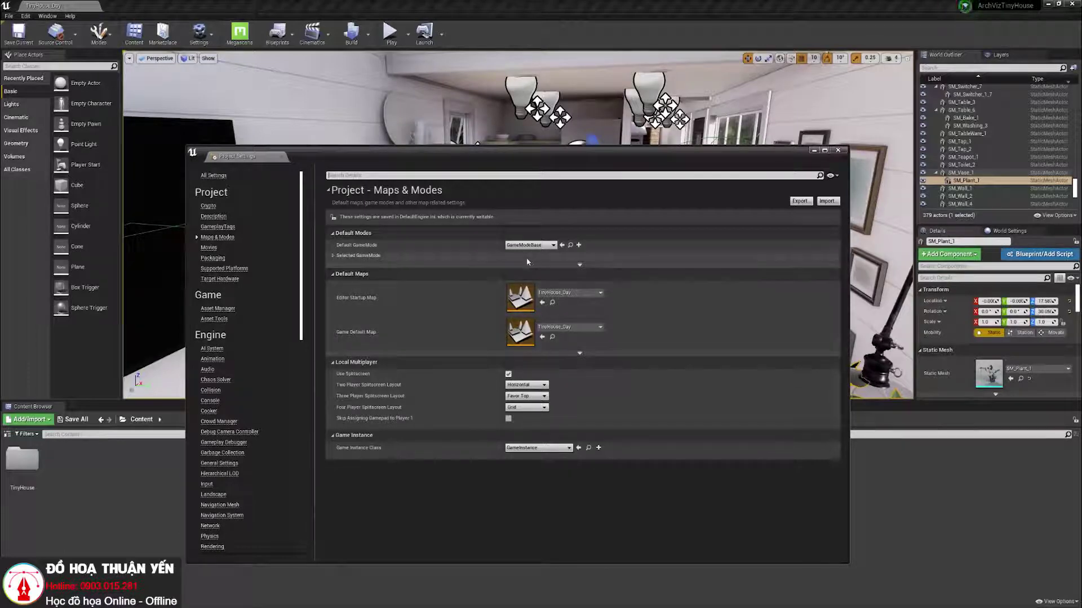
{"action": "left_click", "coordinate": [837, 152]}
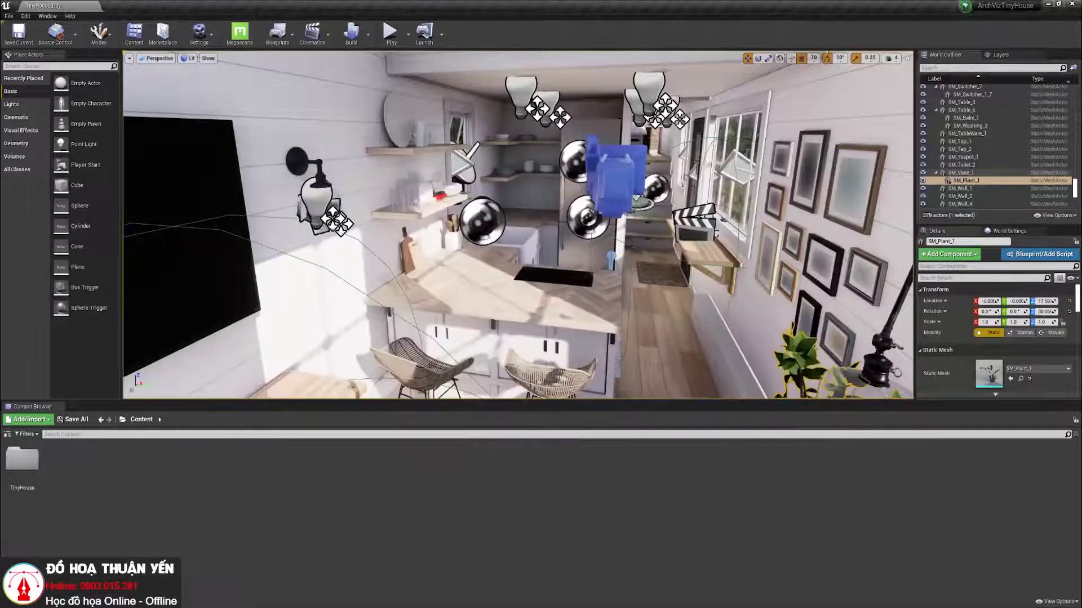
Step: Open TinyHouse > Maps to list its levels and enlarge the scene view
{"action": "double_click", "coordinate": [23, 460]}
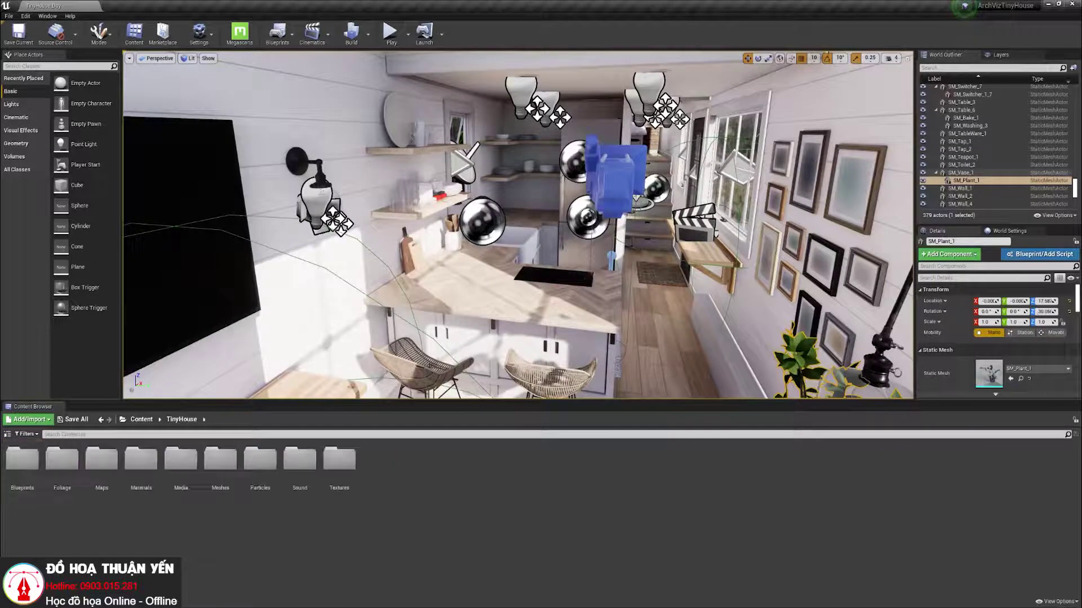
{"action": "double_click", "coordinate": [102, 459]}
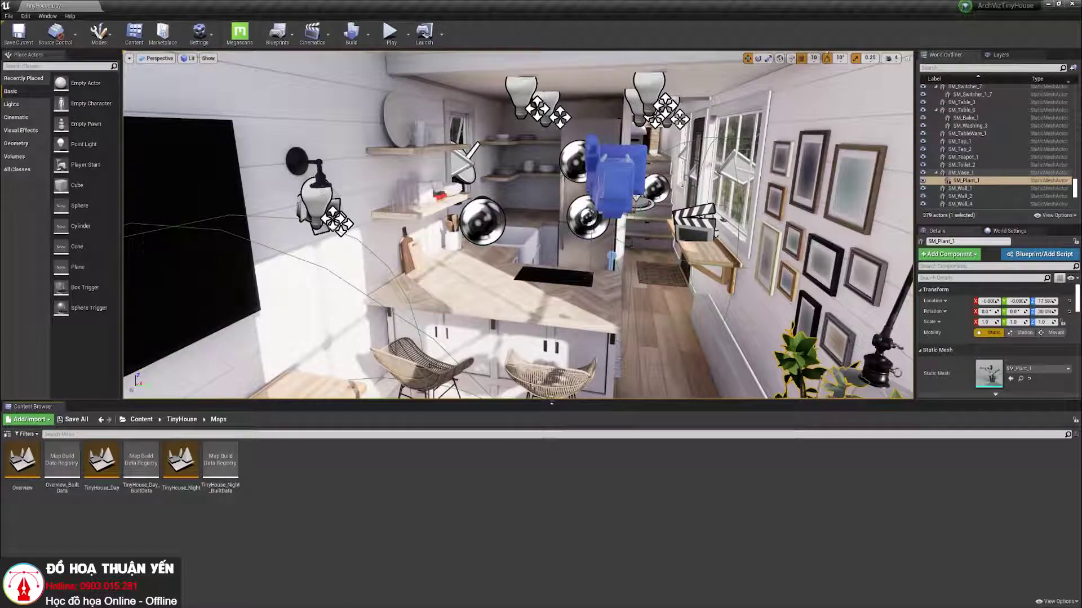
{"action": "left_click_drag", "start_coordinate": [552, 401], "coordinate": [551, 471]}
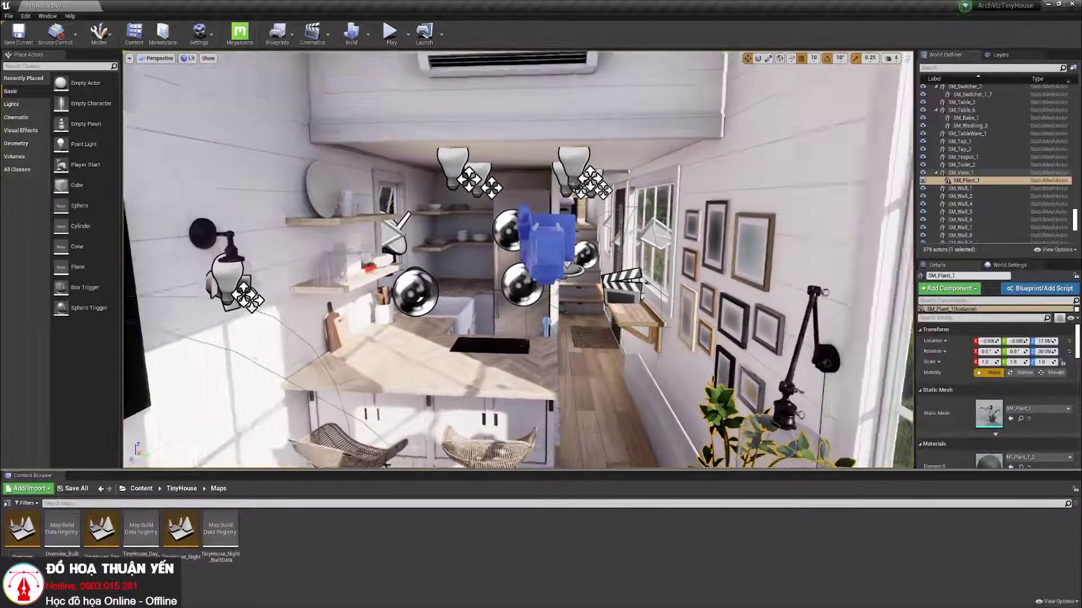
{"action": "right_click_drag", "start_coordinate": [519, 259], "coordinate": [518, 276]}
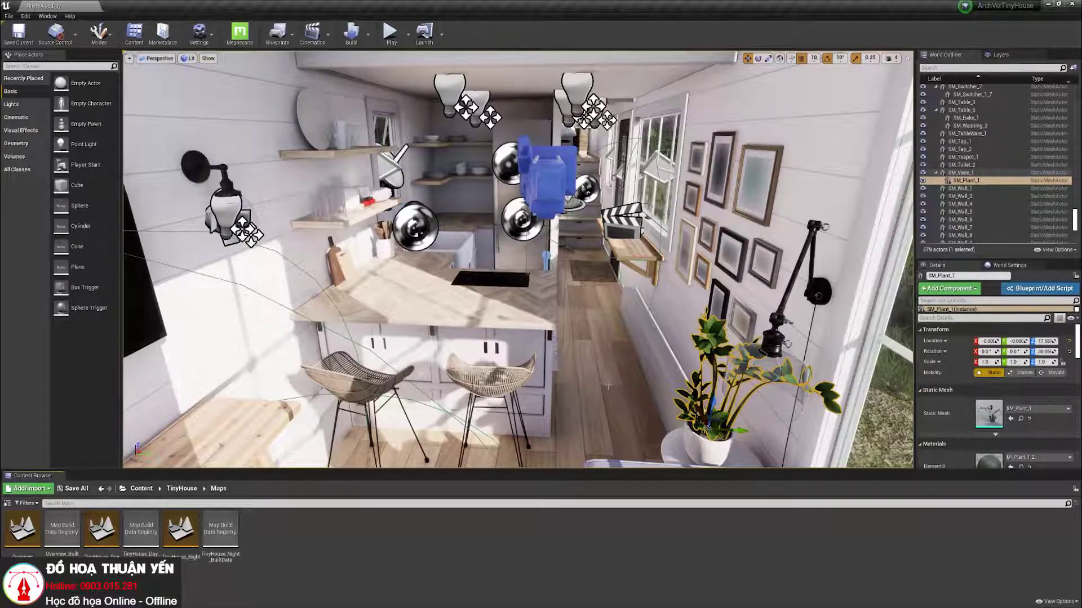
{"action": "right_click_drag", "start_coordinate": [608, 386], "coordinate": [592, 381]}
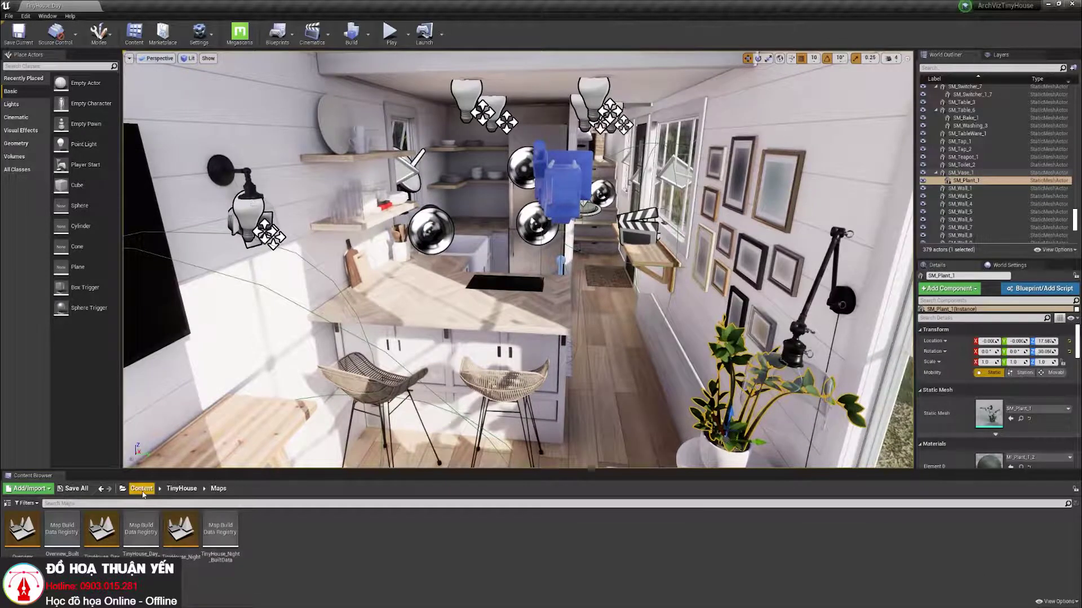
Step: Return to the Content root, fly the camera back past the plant, and show the folder tree
{"action": "left_click", "coordinate": [141, 489]}
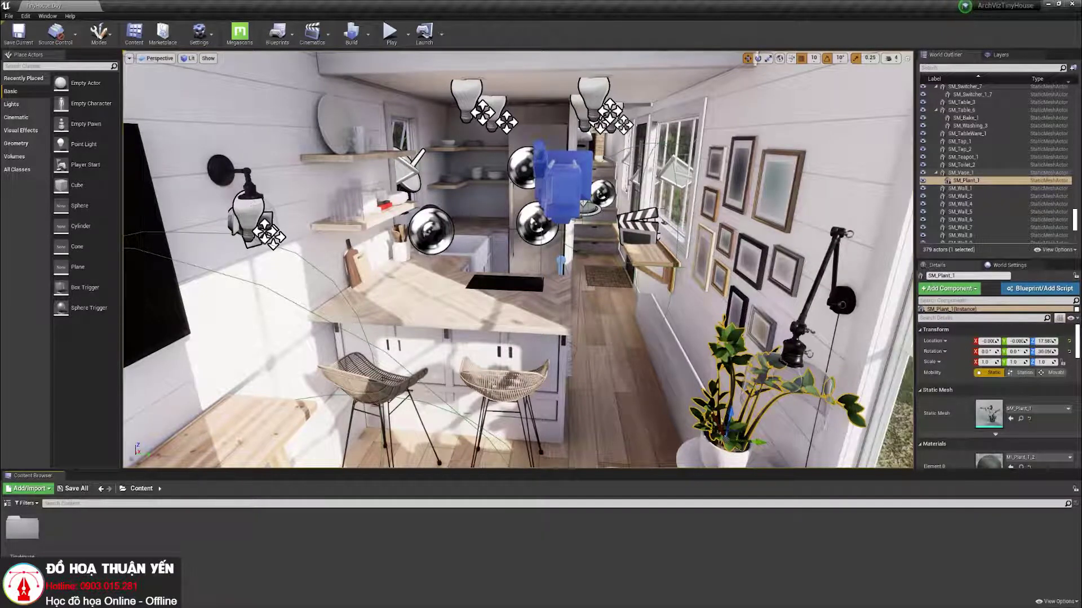
{"action": "right_click_drag", "start_coordinate": [621, 153], "coordinate": [621, 153]}
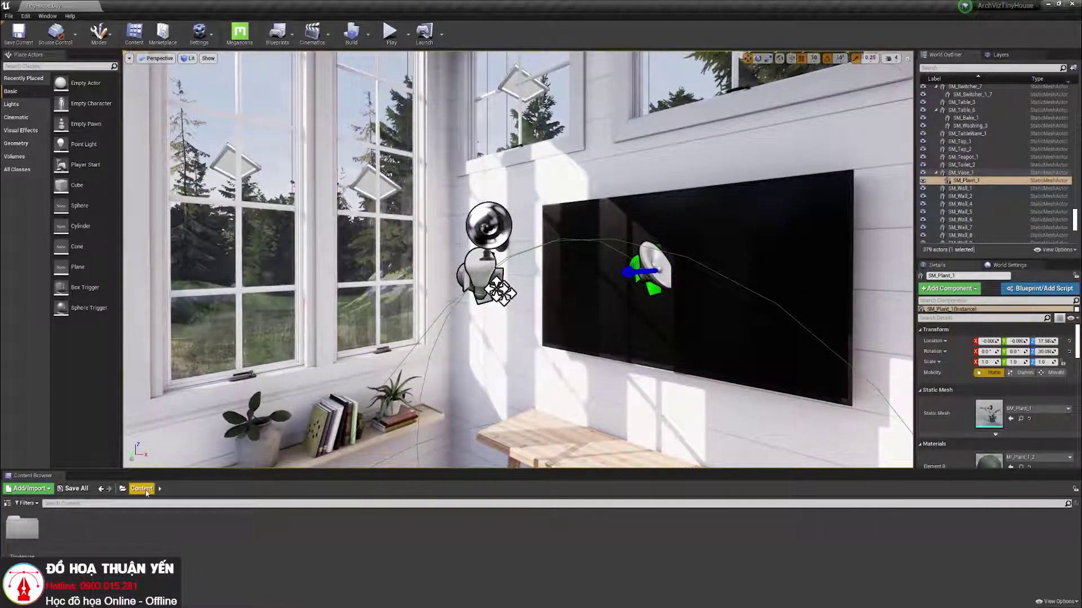
{"action": "left_click", "coordinate": [7, 504]}
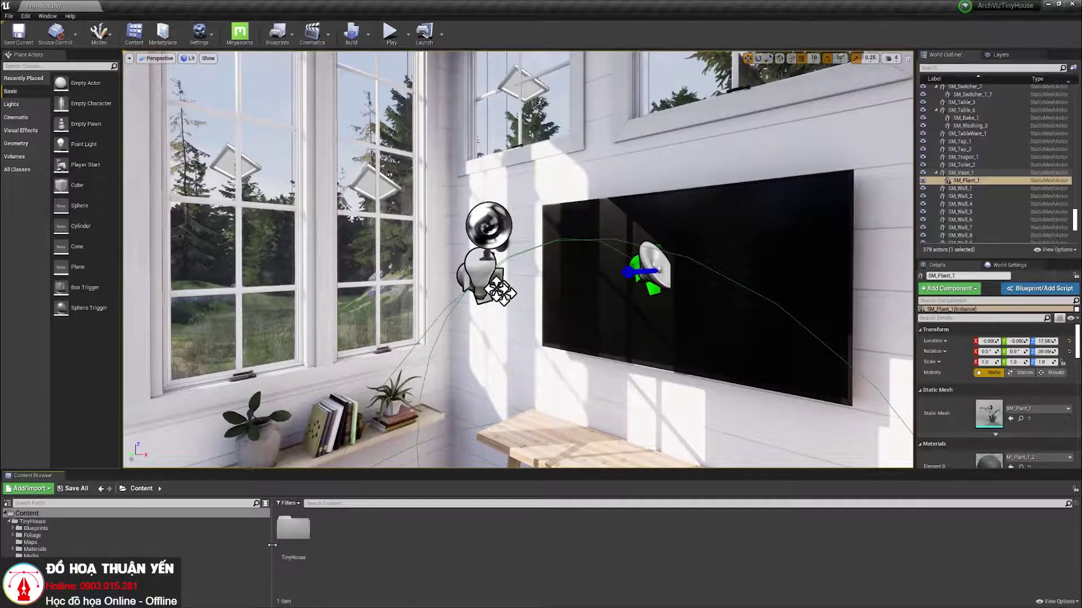
{"action": "left_click_drag", "start_coordinate": [272, 515], "coordinate": [235, 548]}
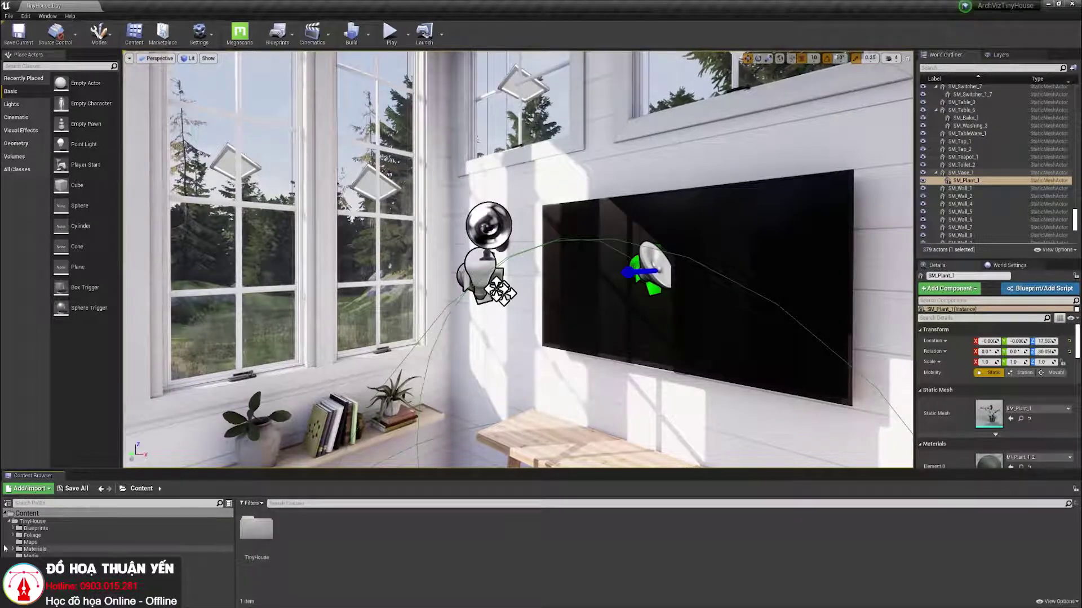
{"action": "left_click", "coordinate": [7, 504]}
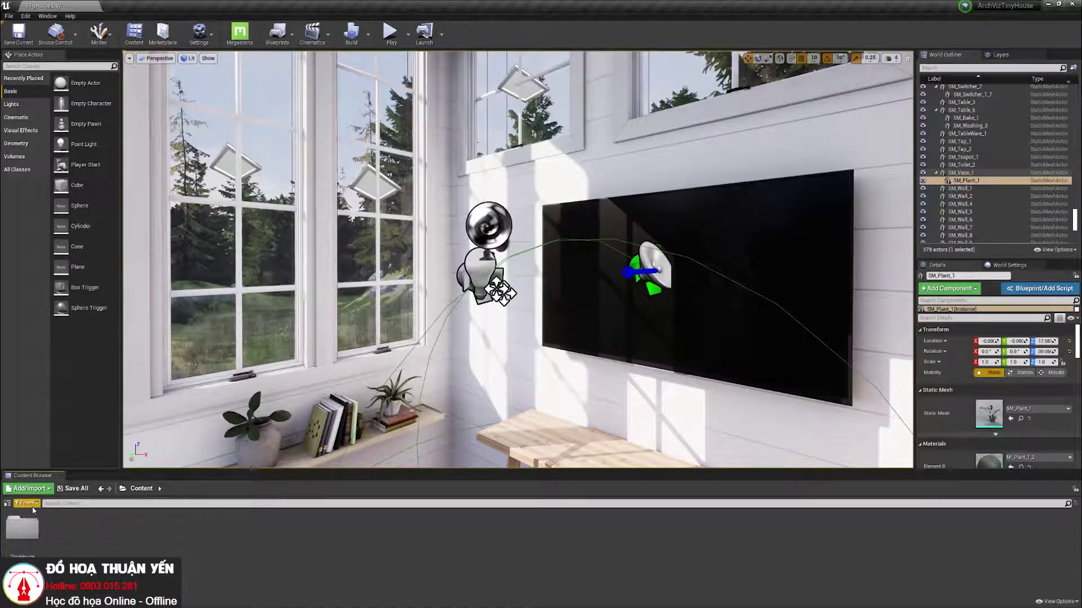
{"action": "left_click", "coordinate": [32, 503]}
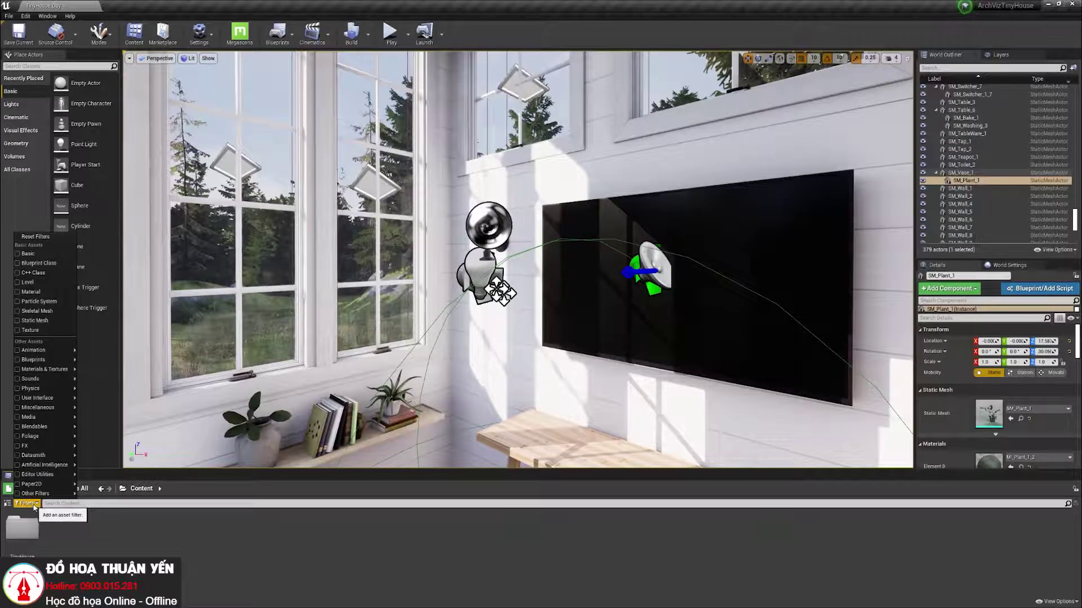
{"action": "left_click", "coordinate": [26, 282]}
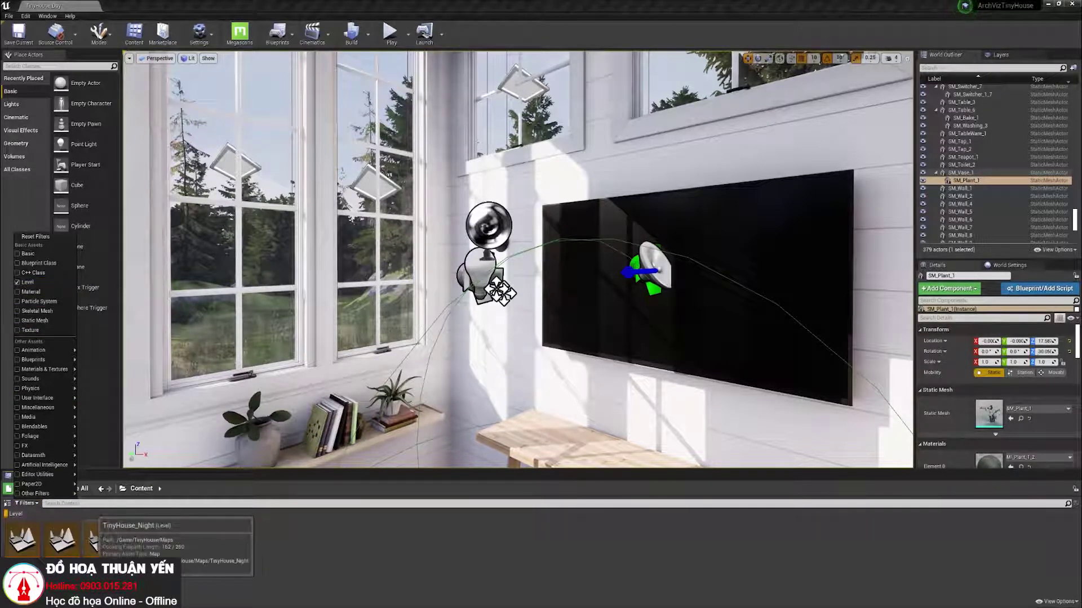
{"action": "left_click", "coordinate": [64, 525]}
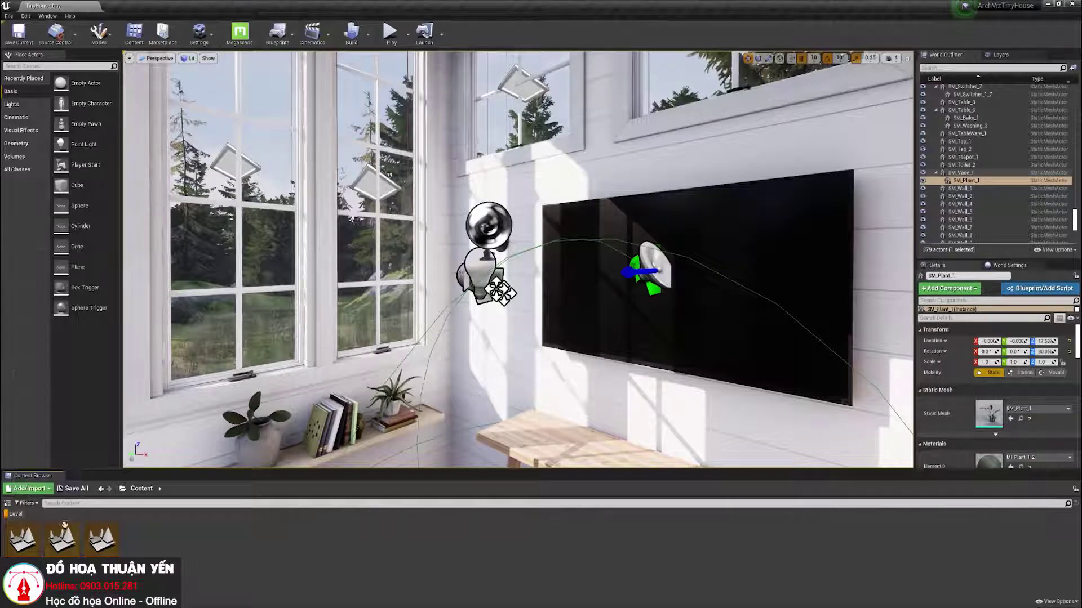
{"action": "left_click", "coordinate": [26, 503]}
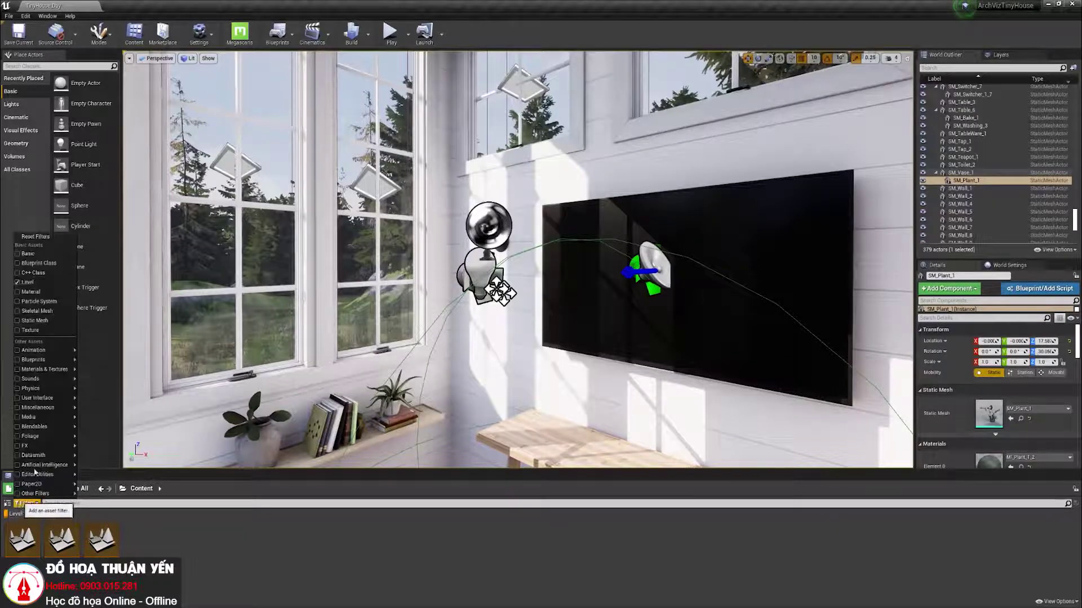
{"action": "left_click", "coordinate": [18, 292]}
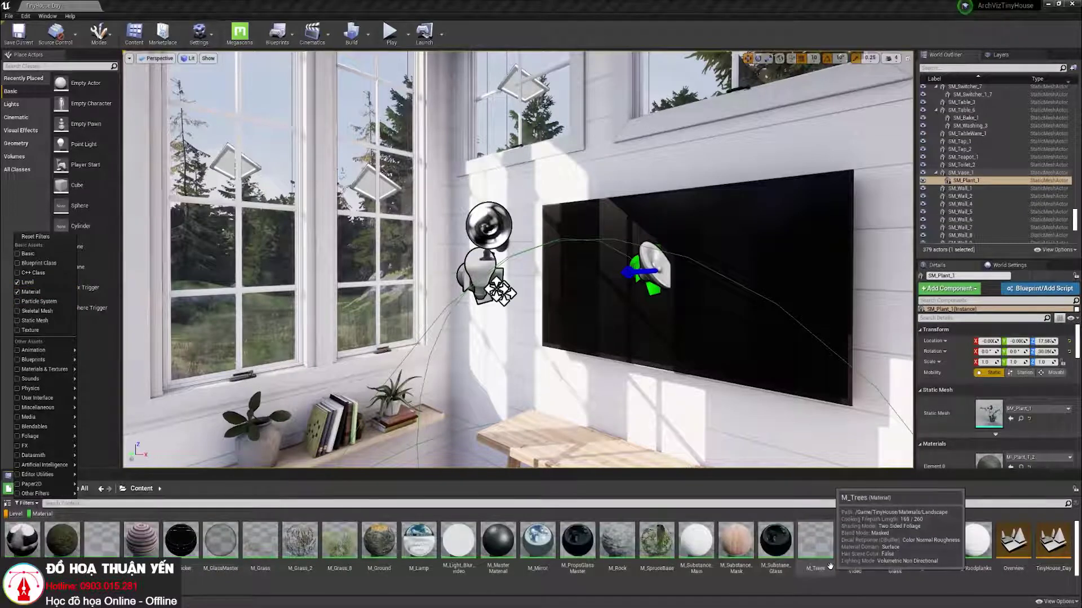
{"action": "mouse_move", "coordinate": [34, 494]}
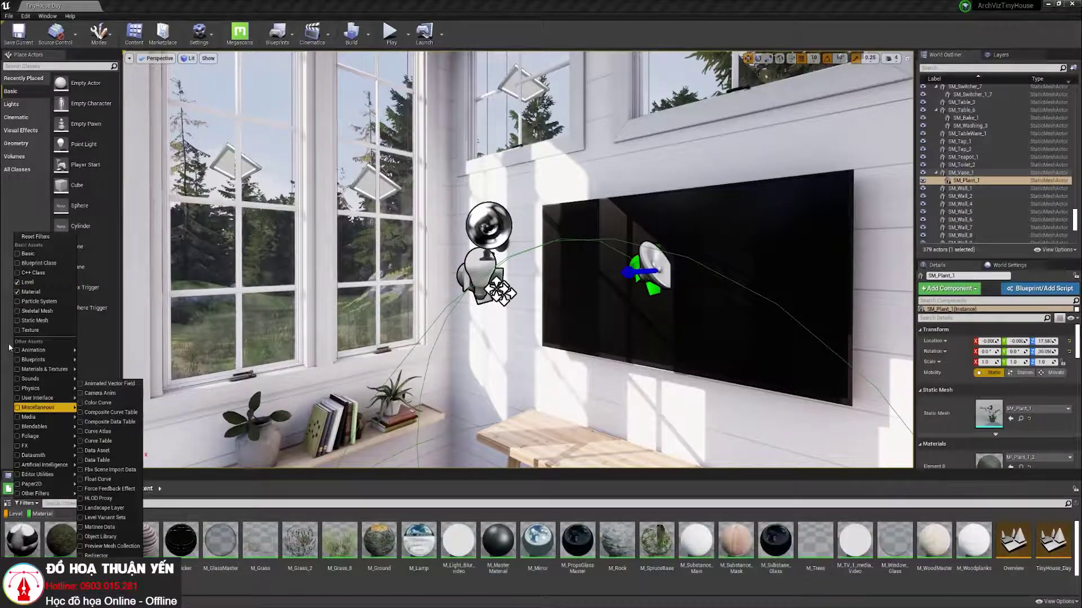
{"action": "left_click", "coordinate": [18, 282]}
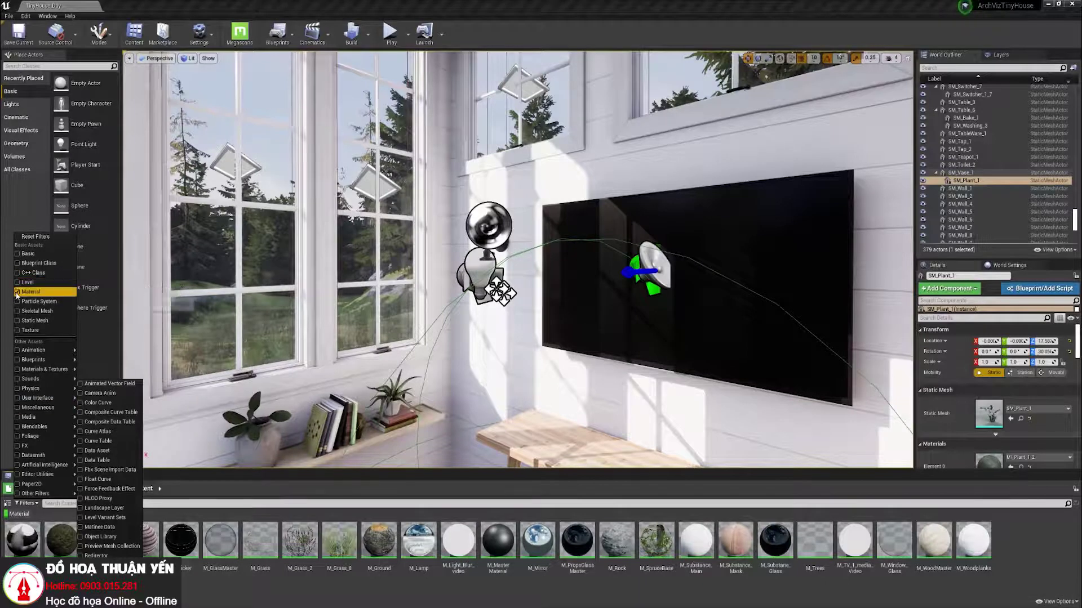
{"action": "left_click", "coordinate": [18, 291]}
{"action": "left_click", "coordinate": [541, 580]}
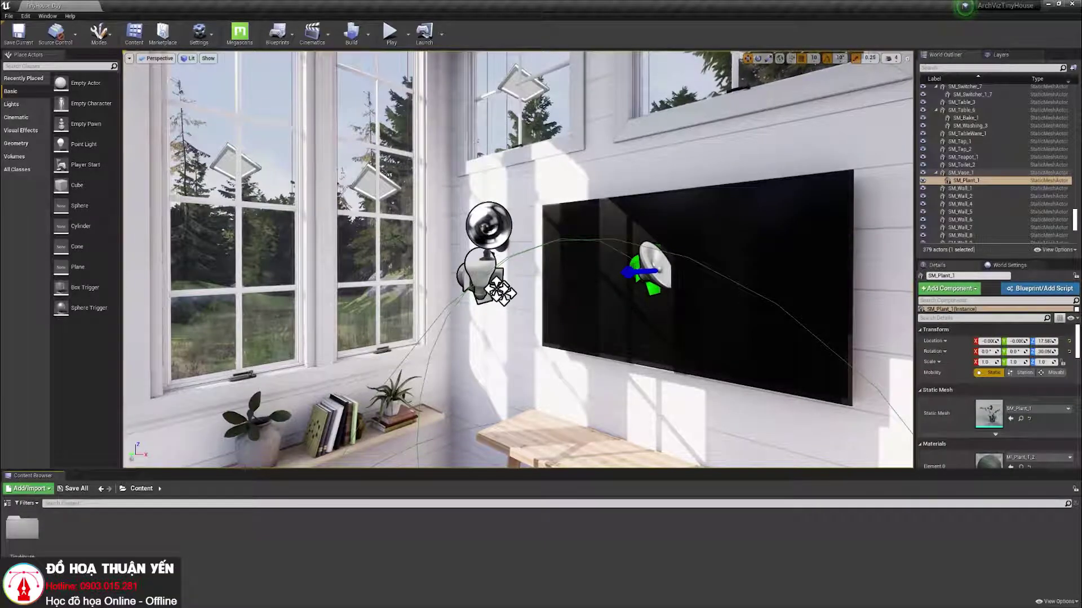
Step: Switch to the Stage Equipment project and resize the scene view and folder panels
{"action": "mouse_move", "coordinate": [276, 602]}
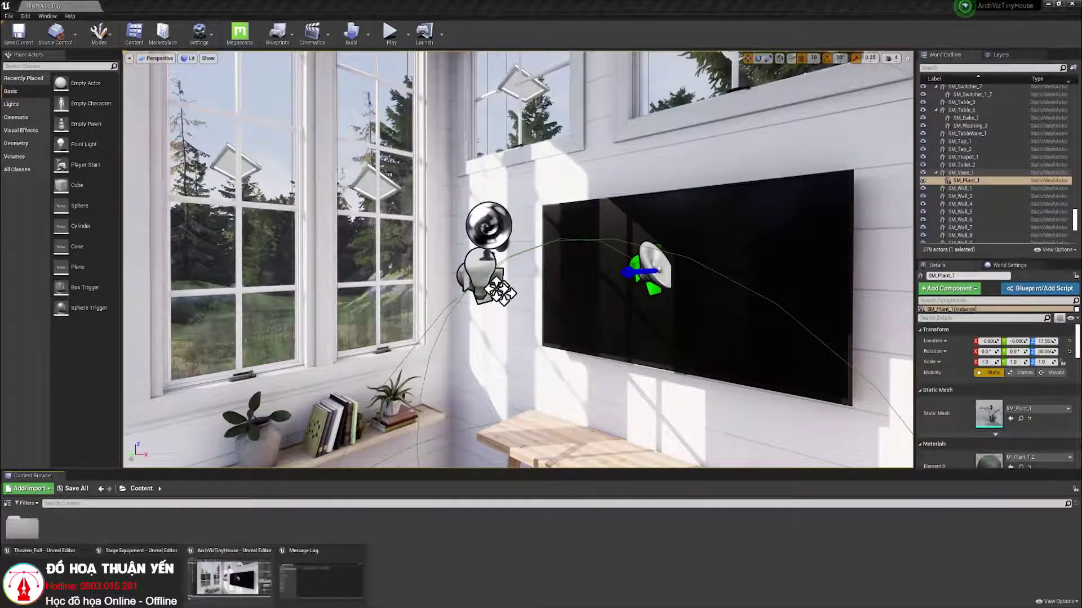
{"action": "left_click", "coordinate": [138, 569]}
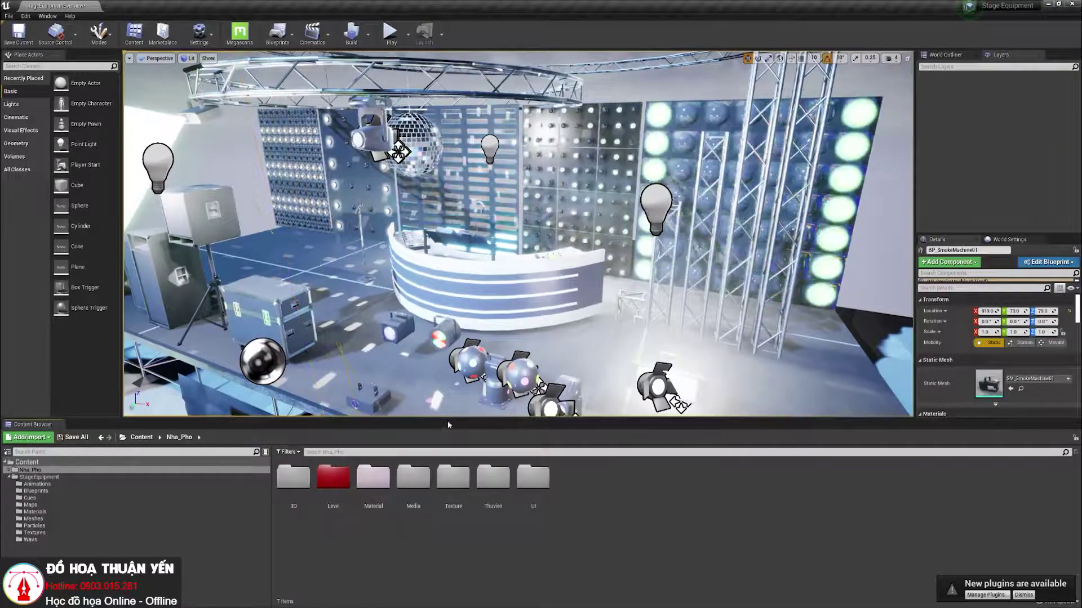
{"action": "left_click_drag", "start_coordinate": [449, 424], "coordinate": [449, 475]}
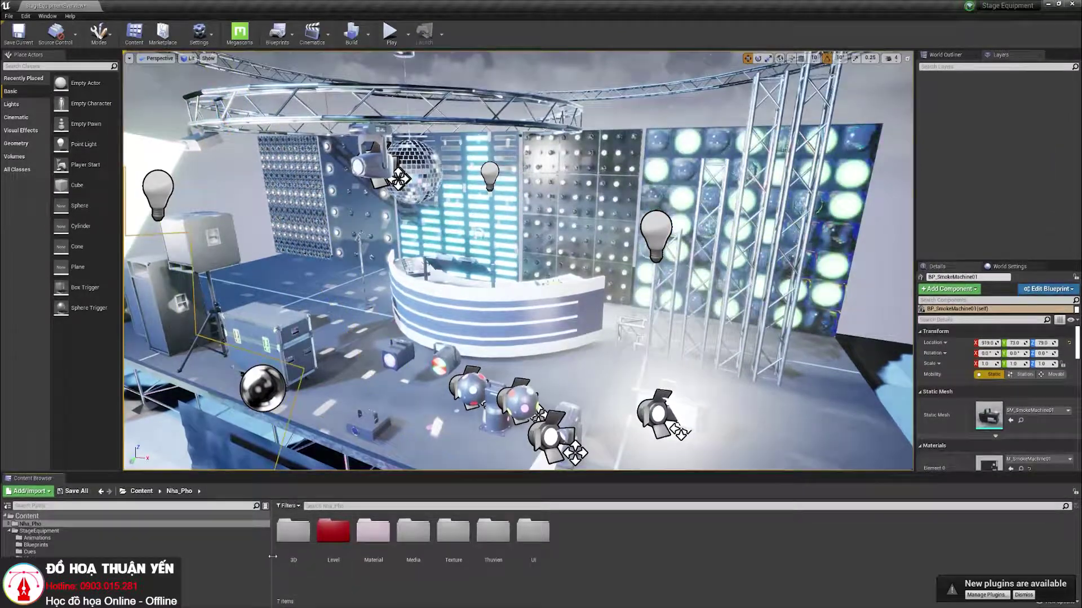
{"action": "left_click_drag", "start_coordinate": [272, 557], "coordinate": [153, 557]}
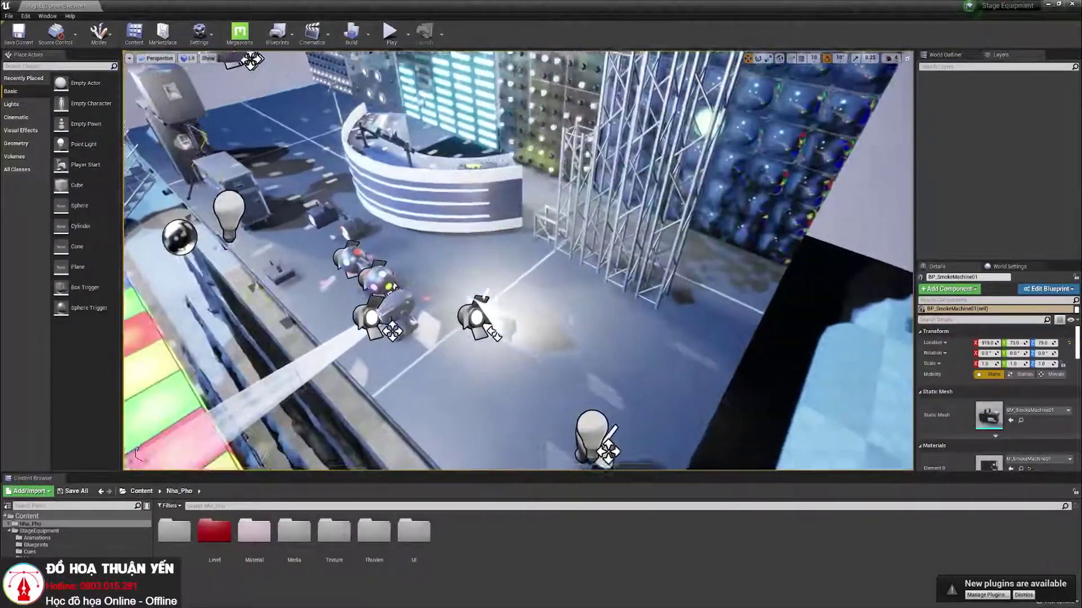
Step: Show the World Outliner actor list and select the three BP_DiscoLight actors from overhead
{"action": "left_click", "coordinate": [946, 55]}
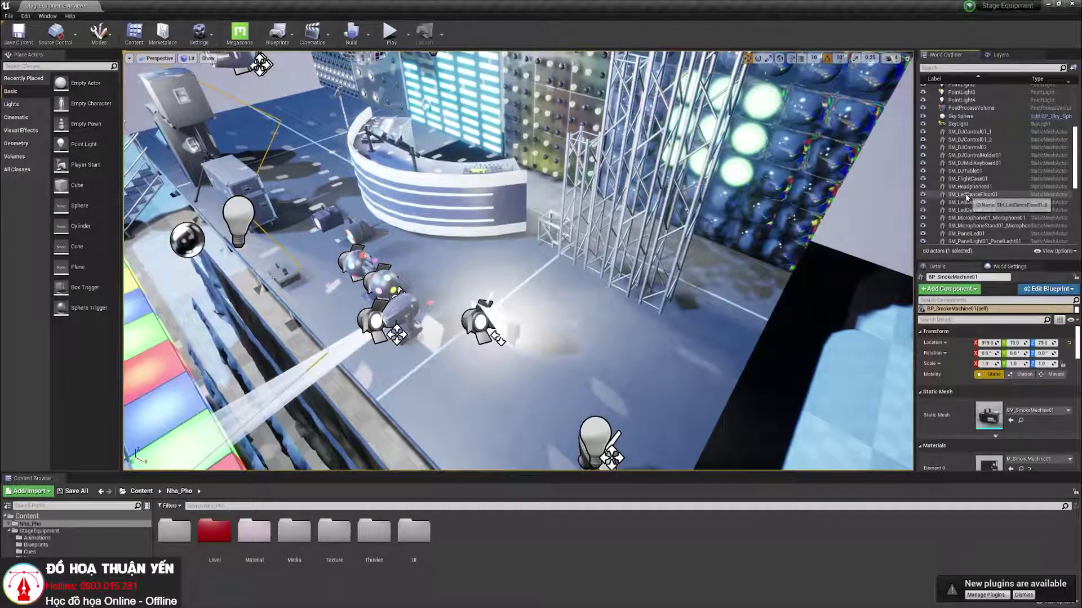
{"action": "scroll", "coordinate": [965, 169], "scroll_direction": "up", "scroll_amount": 5}
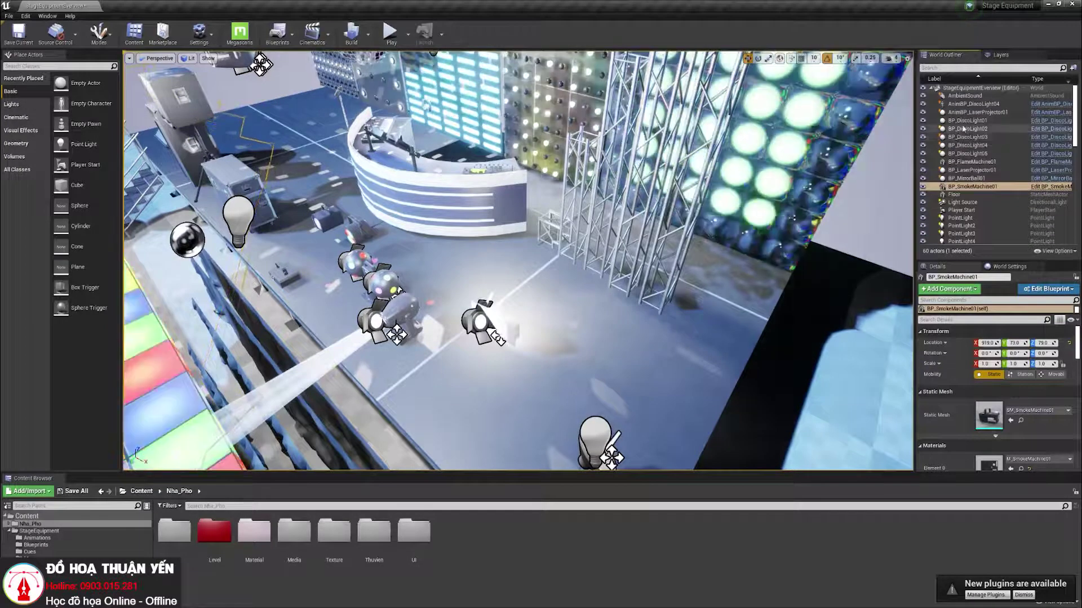
{"action": "scroll", "coordinate": [964, 130], "scroll_direction": "down", "scroll_amount": 5}
{"action": "scroll", "coordinate": [963, 135], "scroll_direction": "down", "scroll_amount": 5}
{"action": "scroll", "coordinate": [962, 141], "scroll_direction": "down", "scroll_amount": 4}
{"action": "right_click_drag", "start_coordinate": [507, 259], "coordinate": [507, 259]}
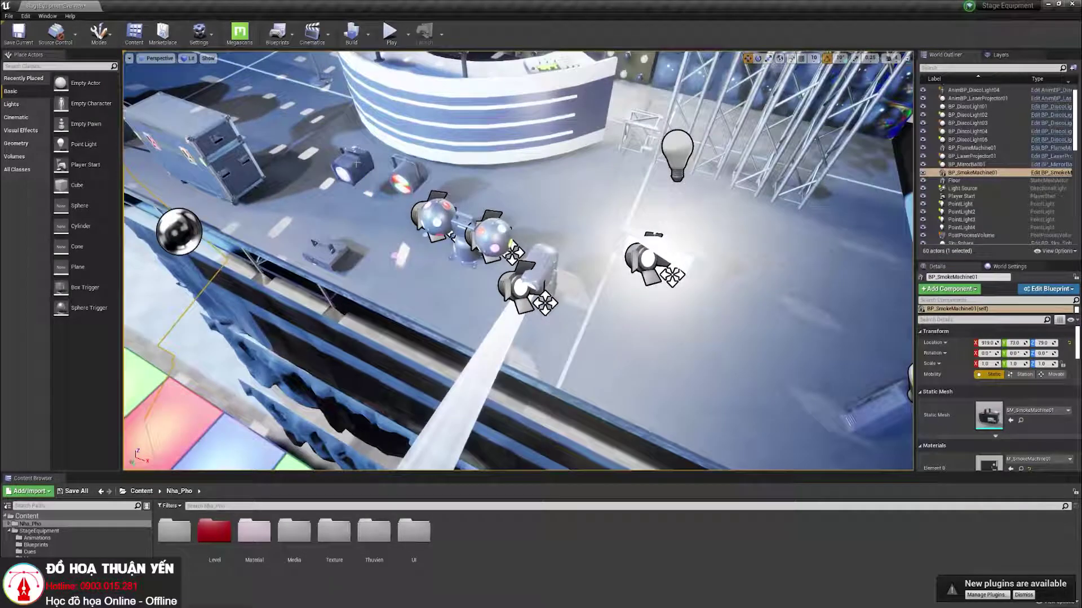
{"action": "left_click", "coordinate": [401, 179]}
{"action": "right_click_drag", "start_coordinate": [401, 179], "coordinate": [401, 179]}
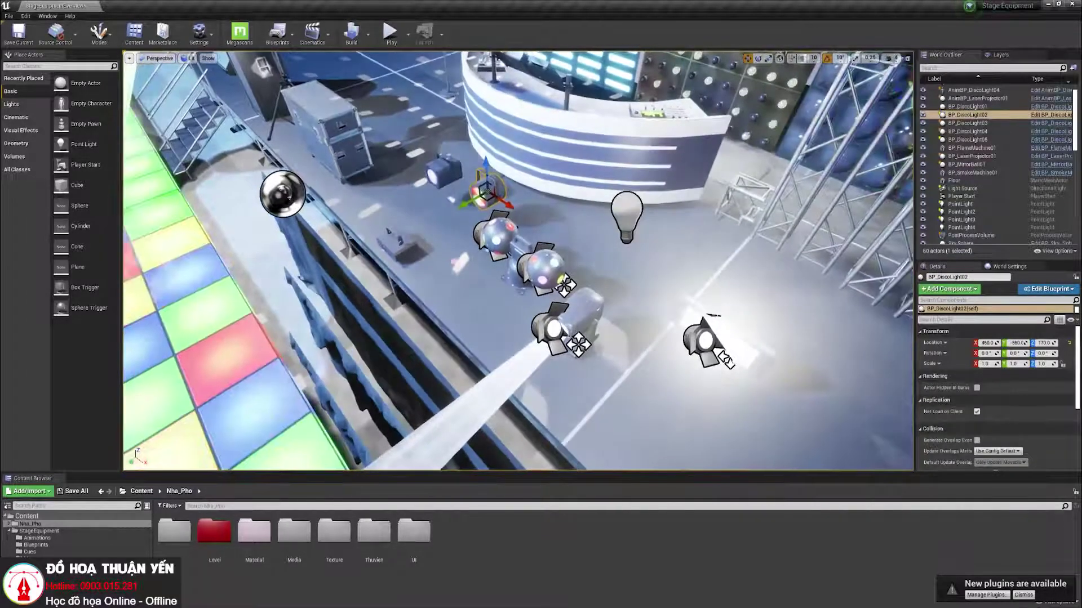
{"action": "mouse_move", "coordinate": [394, 146]}
{"action": "left_mouse_down", "text": "ctrl+alt"}
{"action": "mouse_move", "coordinate": [631, 301]}
{"action": "mouse_move", "coordinate": [631, 394]}
{"action": "left_mouse_up", "text": "ctrl+alt"}
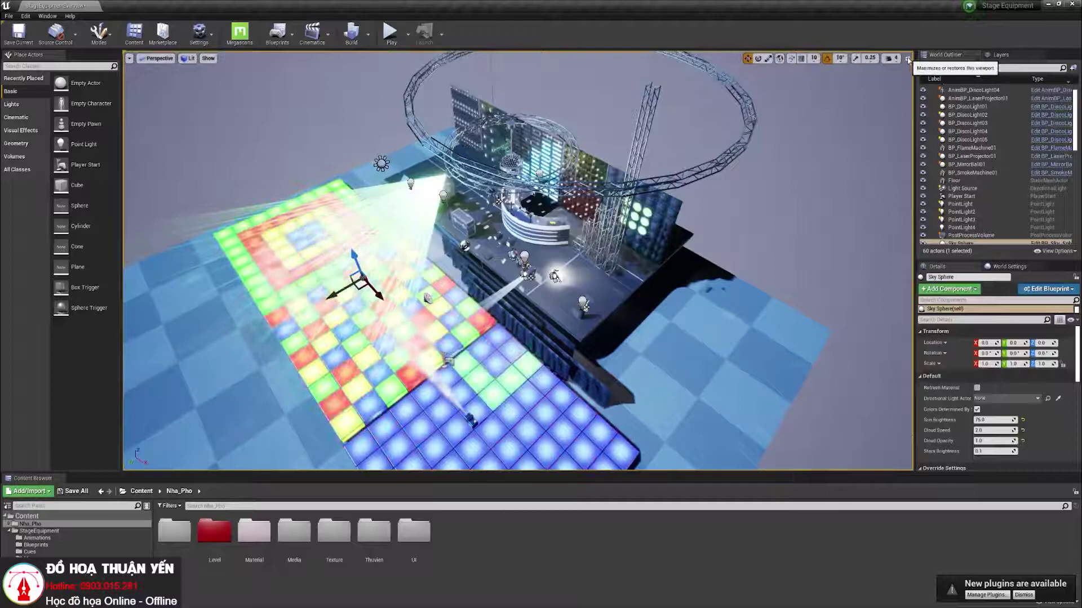
Step: Switch the viewport back to the four-pane layout of the stage
{"action": "left_click", "coordinate": [908, 59]}
{"action": "scroll", "coordinate": [665, 370], "scroll_direction": "up", "scroll_amount": 3}
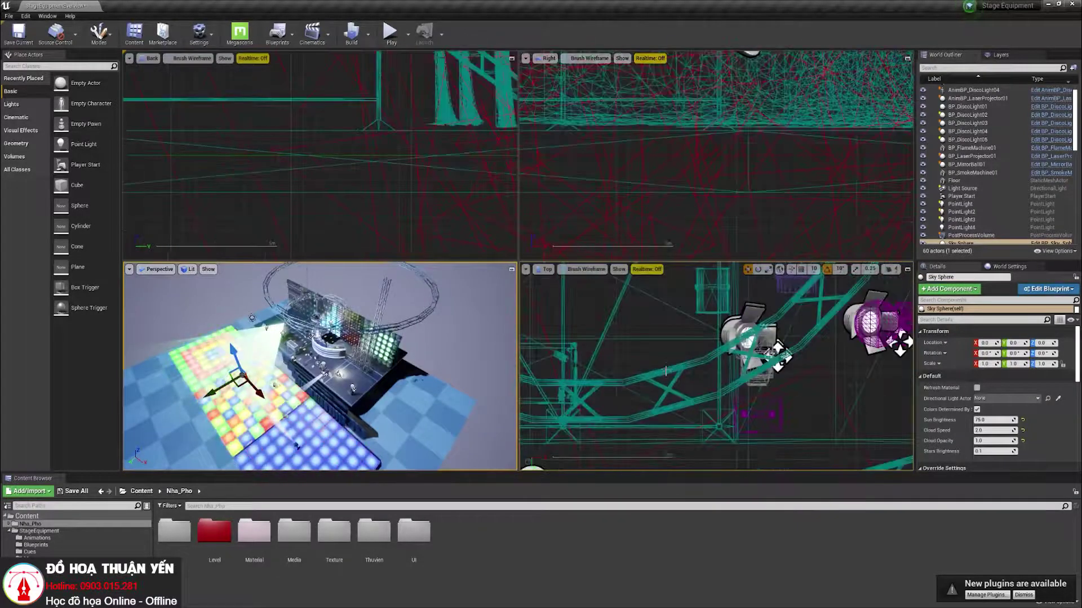
{"action": "scroll", "coordinate": [665, 370], "scroll_direction": "down", "scroll_amount": 10}
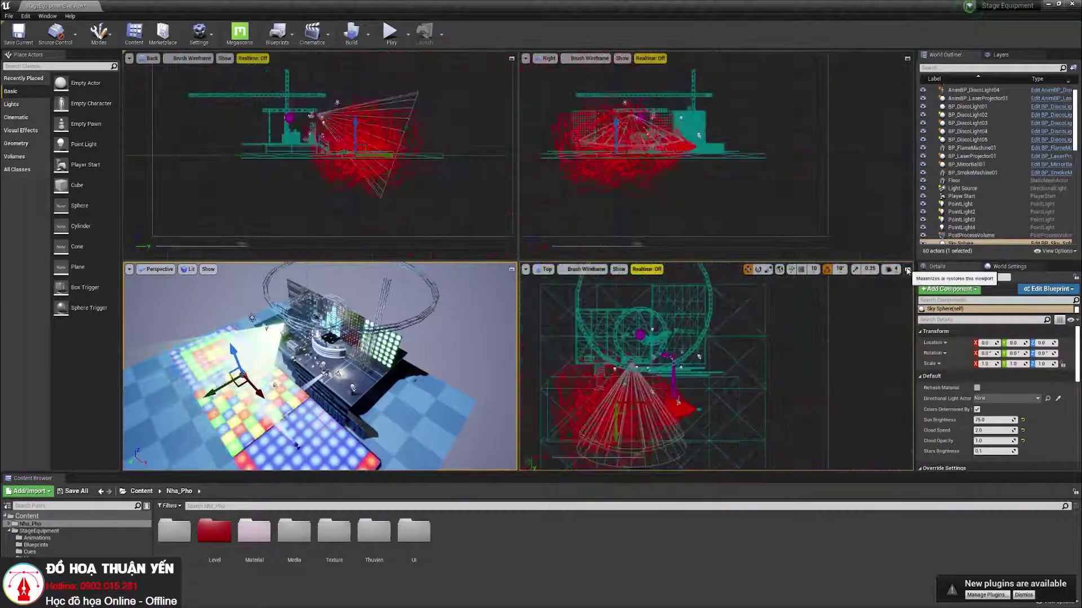
Step: Maximize the Top viewport and clear the Sky Sphere selection
{"action": "left_click", "coordinate": [908, 271]}
{"action": "scroll", "coordinate": [820, 230], "scroll_direction": "up", "scroll_amount": 2}
{"action": "scroll", "coordinate": [820, 230], "scroll_direction": "up", "scroll_amount": 2}
{"action": "scroll", "coordinate": [819, 230], "scroll_direction": "up", "scroll_amount": 2}
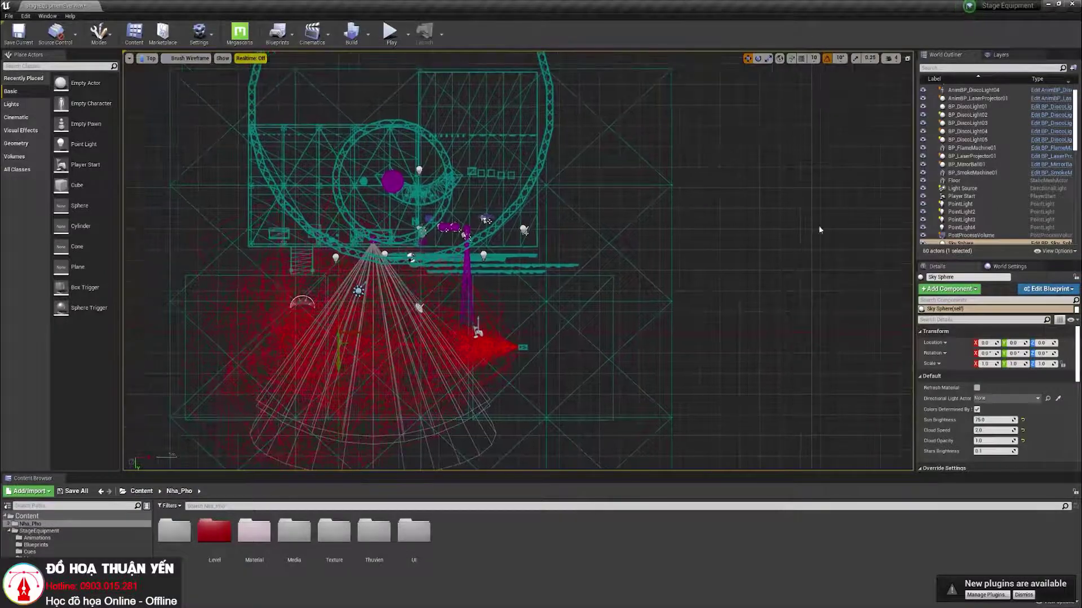
{"action": "left_click", "coordinate": [820, 230]}
{"action": "scroll", "coordinate": [820, 230], "scroll_direction": "up", "scroll_amount": 2}
{"action": "scroll", "coordinate": [819, 230], "scroll_direction": "up", "scroll_amount": 1}
{"action": "scroll", "coordinate": [820, 229], "scroll_direction": "up", "scroll_amount": 2}
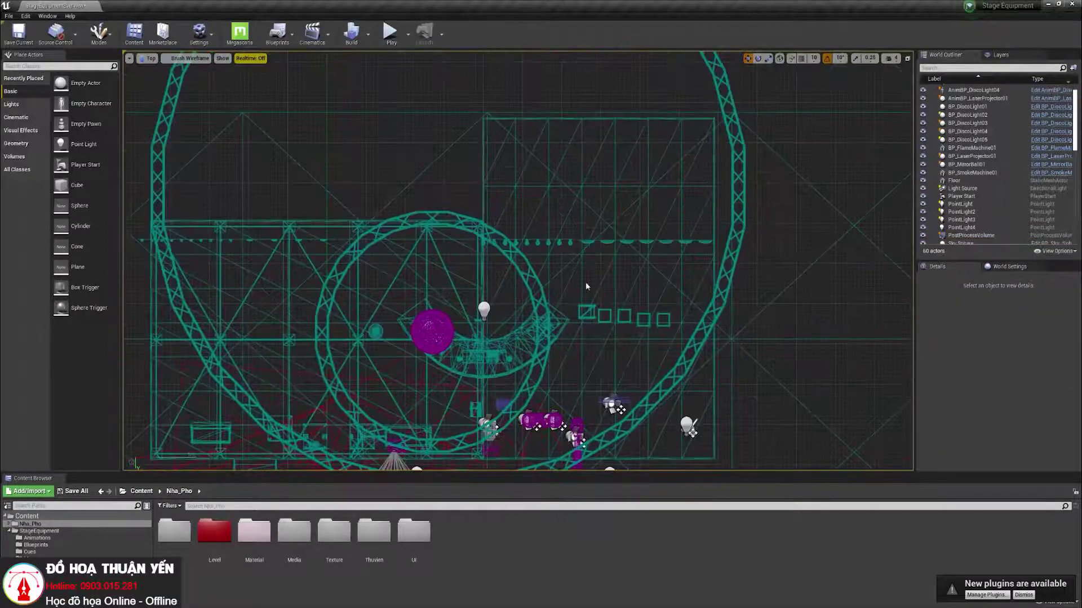
{"action": "scroll", "coordinate": [586, 286], "scroll_direction": "down", "scroll_amount": 1}
{"action": "scroll", "coordinate": [430, 185], "scroll_direction": "down", "scroll_amount": 3}
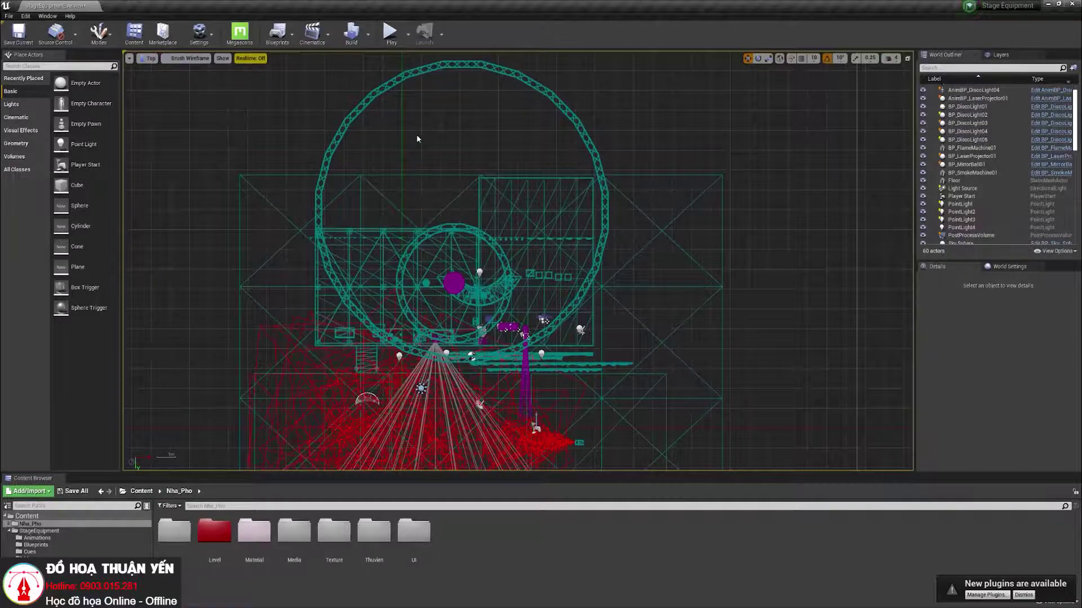
Step: Box-select the stage lights in the Top view, then deselect all 25 actors
{"action": "left_click_drag", "start_coordinate": [427, 134], "coordinate": [540, 299]}
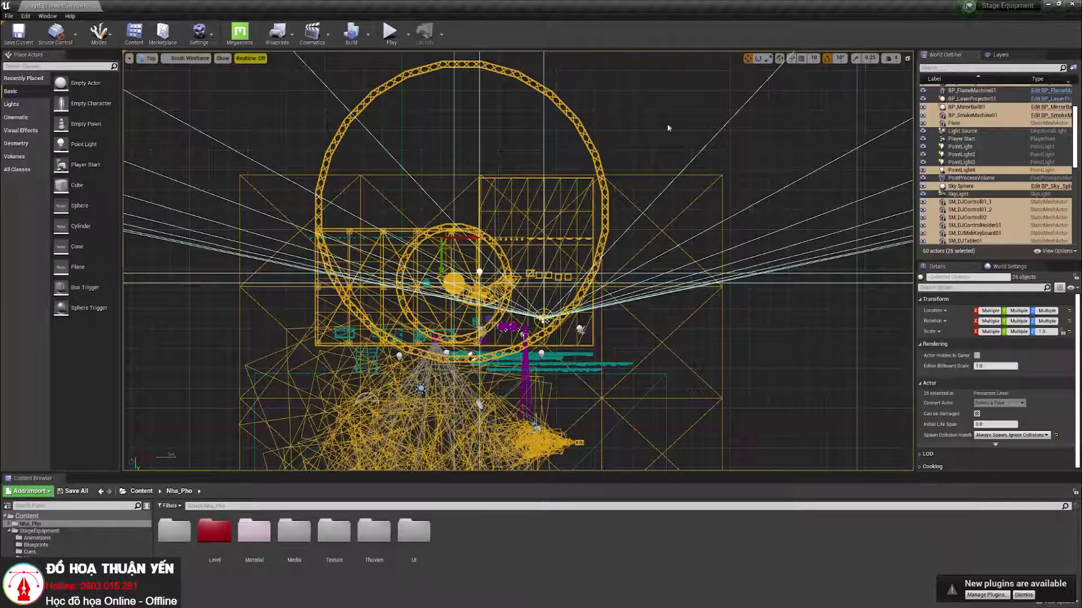
{"action": "left_click", "coordinate": [563, 209]}
{"action": "scroll", "coordinate": [456, 249], "scroll_direction": "up", "scroll_amount": 4}
{"action": "scroll", "coordinate": [518, 164], "scroll_direction": "up", "scroll_amount": 3}
{"action": "scroll", "coordinate": [572, 212], "scroll_direction": "up", "scroll_amount": 2}
{"action": "scroll", "coordinate": [611, 231], "scroll_direction": "up", "scroll_amount": 1}
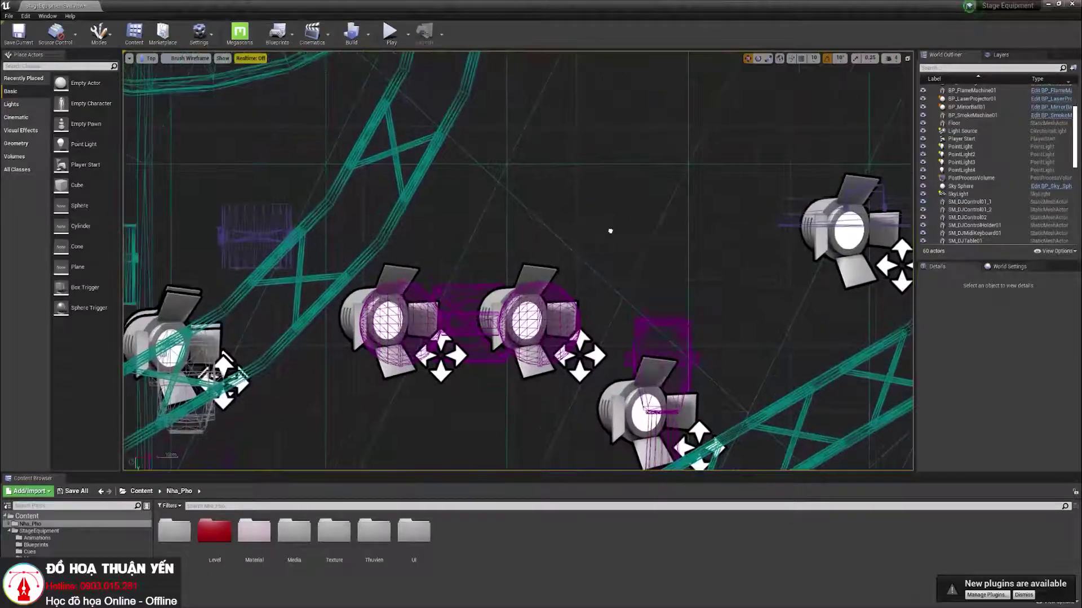
{"action": "scroll", "coordinate": [524, 212], "scroll_direction": "up", "scroll_amount": 2}
Step: Box-select the six stage lights, then clear that selection
{"action": "left_click_drag", "start_coordinate": [542, 239], "coordinate": [544, 239]}
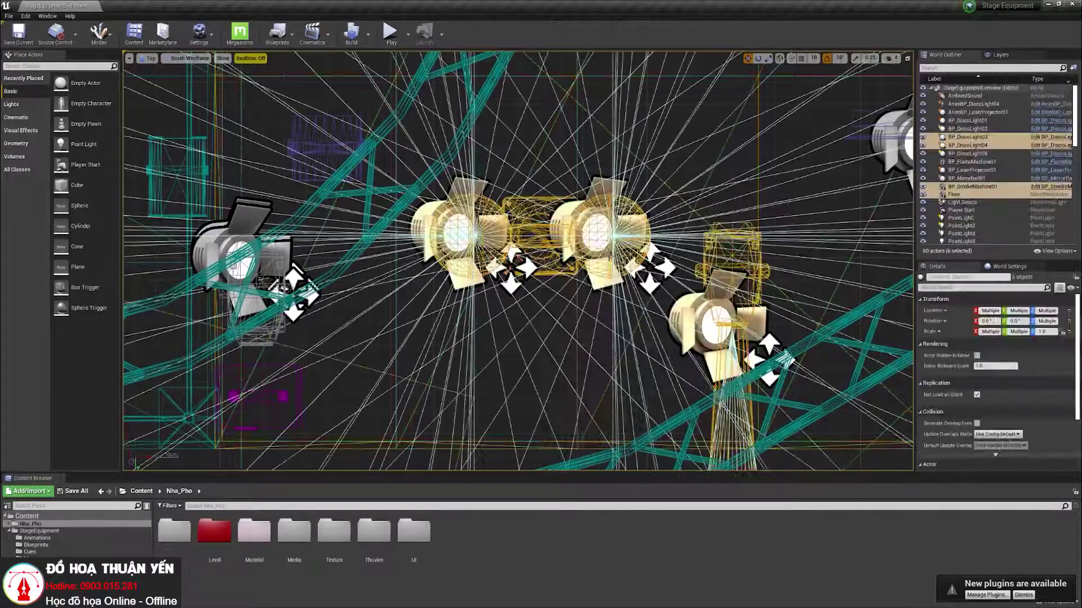
{"action": "scroll", "coordinate": [507, 248], "scroll_direction": "down", "scroll_amount": 2}
{"action": "scroll", "coordinate": [507, 248], "scroll_direction": "down", "scroll_amount": 2}
{"action": "scroll", "coordinate": [507, 247], "scroll_direction": "down", "scroll_amount": 2}
{"action": "scroll", "coordinate": [452, 240], "scroll_direction": "down", "scroll_amount": 3}
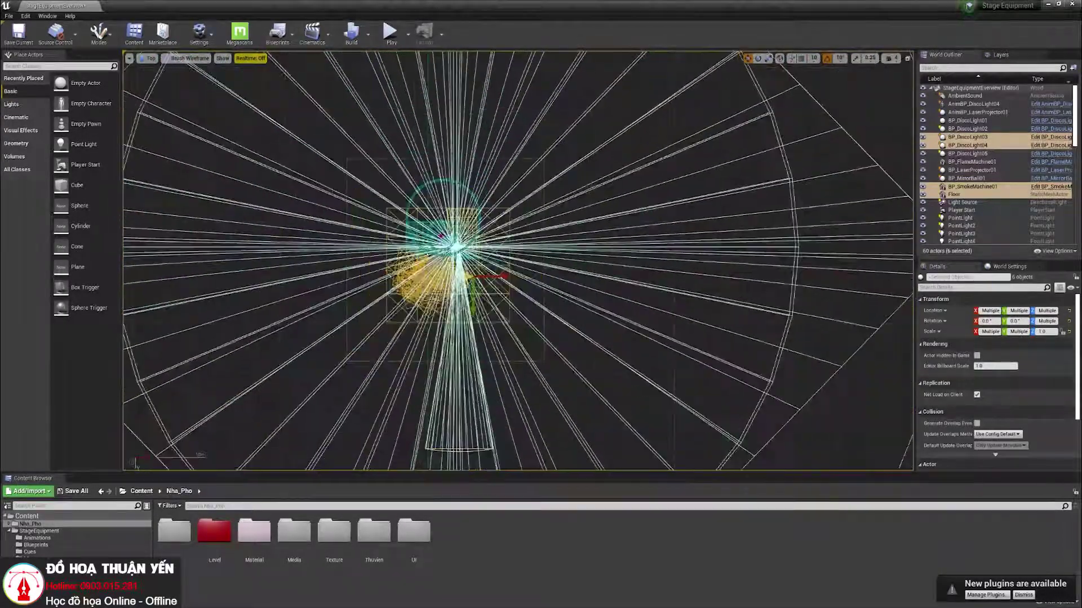
{"action": "scroll", "coordinate": [642, 242], "scroll_direction": "up", "scroll_amount": 2}
{"action": "scroll", "coordinate": [641, 337], "scroll_direction": "up", "scroll_amount": 1}
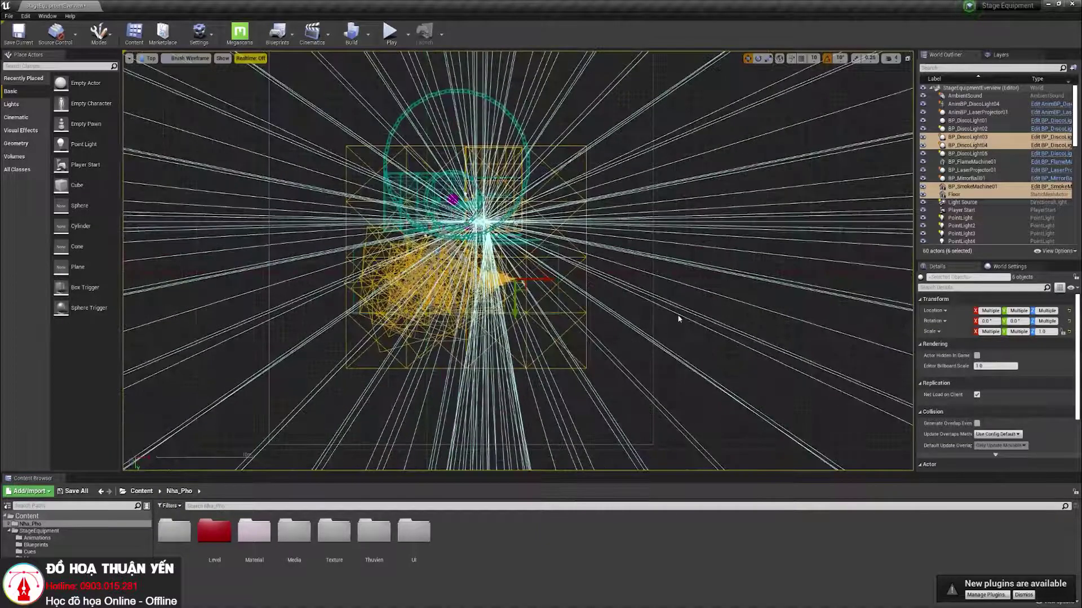
{"action": "left_click", "coordinate": [678, 319]}
Step: Restore the four views: Back, Right, Perspective and Top
{"action": "scroll", "coordinate": [564, 324], "scroll_direction": "up", "scroll_amount": 3}
{"action": "scroll", "coordinate": [443, 329], "scroll_direction": "up", "scroll_amount": 3}
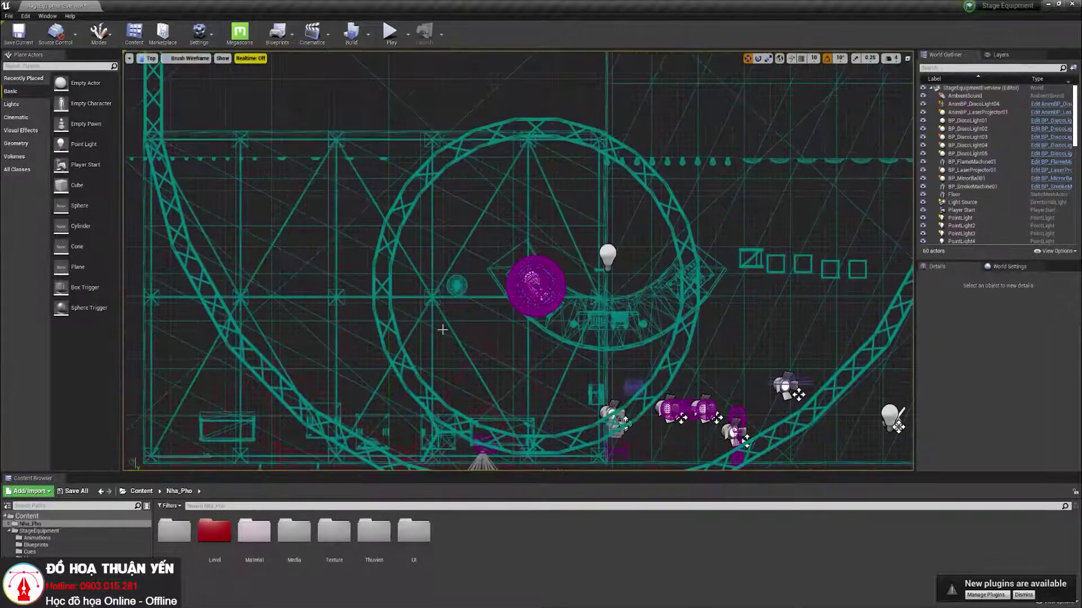
{"action": "scroll", "coordinate": [316, 268], "scroll_direction": "up", "scroll_amount": 2}
{"action": "scroll", "coordinate": [338, 237], "scroll_direction": "down", "scroll_amount": 2}
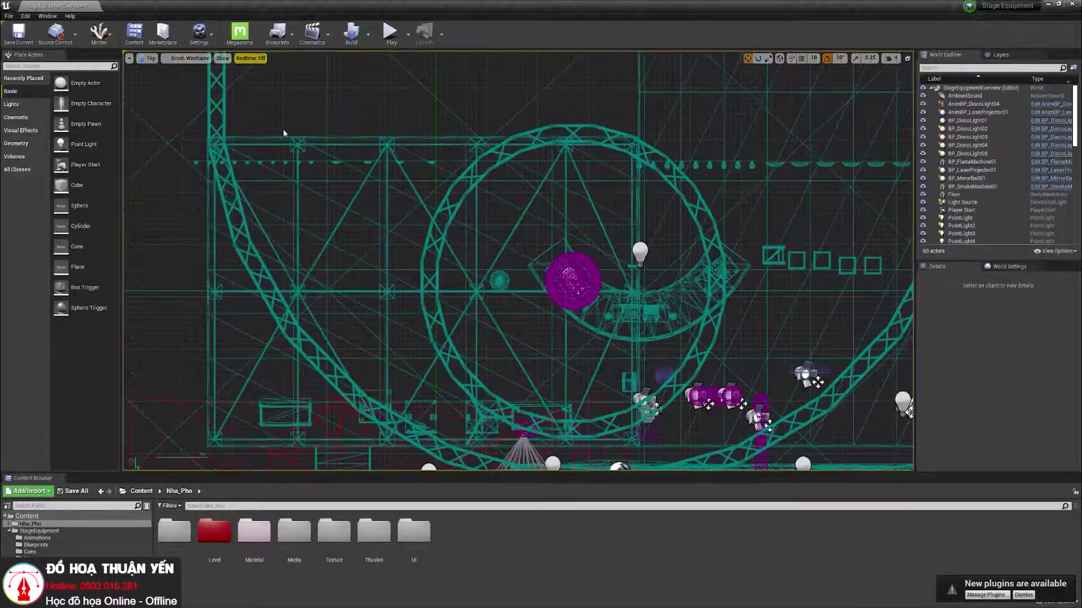
{"action": "scroll", "coordinate": [591, 298], "scroll_direction": "up", "scroll_amount": 1}
{"action": "scroll", "coordinate": [591, 292], "scroll_direction": "up", "scroll_amount": 2}
{"action": "scroll", "coordinate": [592, 293], "scroll_direction": "down", "scroll_amount": 2}
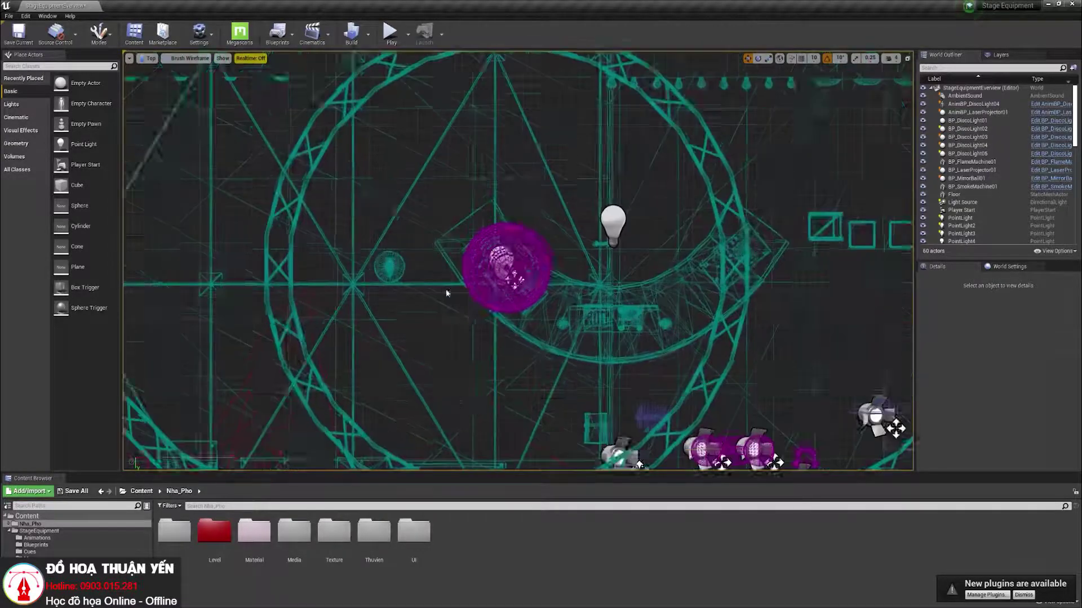
{"action": "scroll", "coordinate": [598, 294], "scroll_direction": "down", "scroll_amount": 2}
{"action": "left_click", "coordinate": [907, 58]}
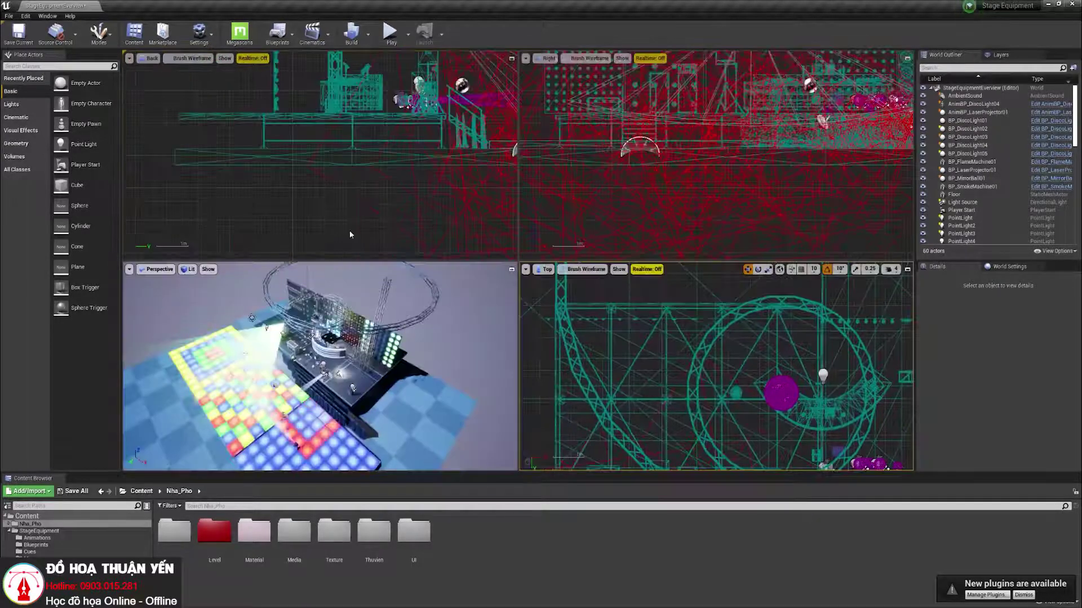
Step: Maximize the Top viewport, focus on PointLight3, then deselect it
{"action": "scroll", "coordinate": [729, 197], "scroll_direction": "up", "scroll_amount": 3}
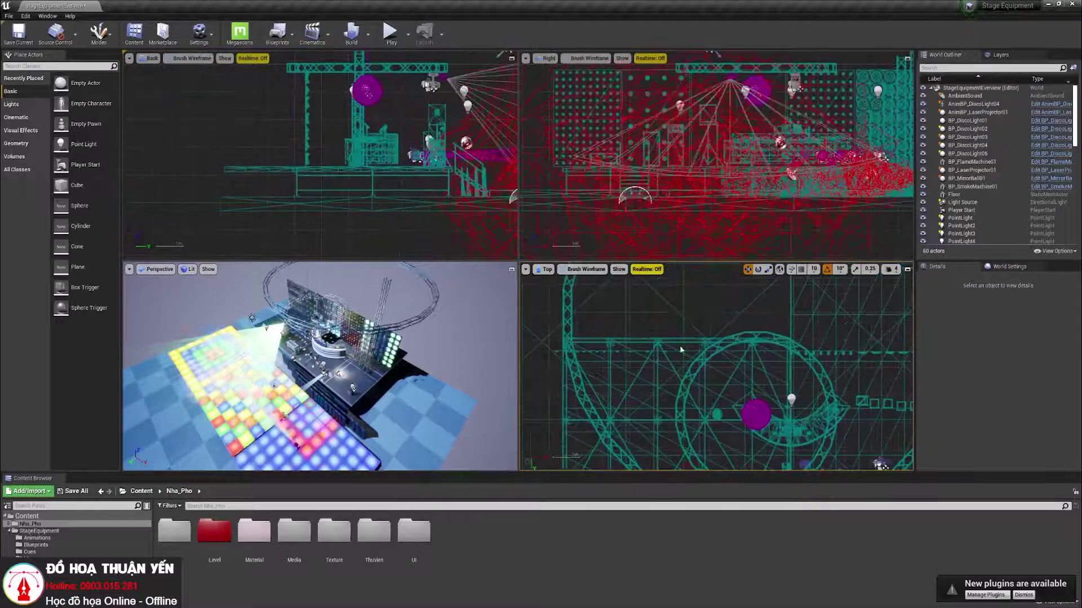
{"action": "scroll", "coordinate": [734, 346], "scroll_direction": "up", "scroll_amount": 2}
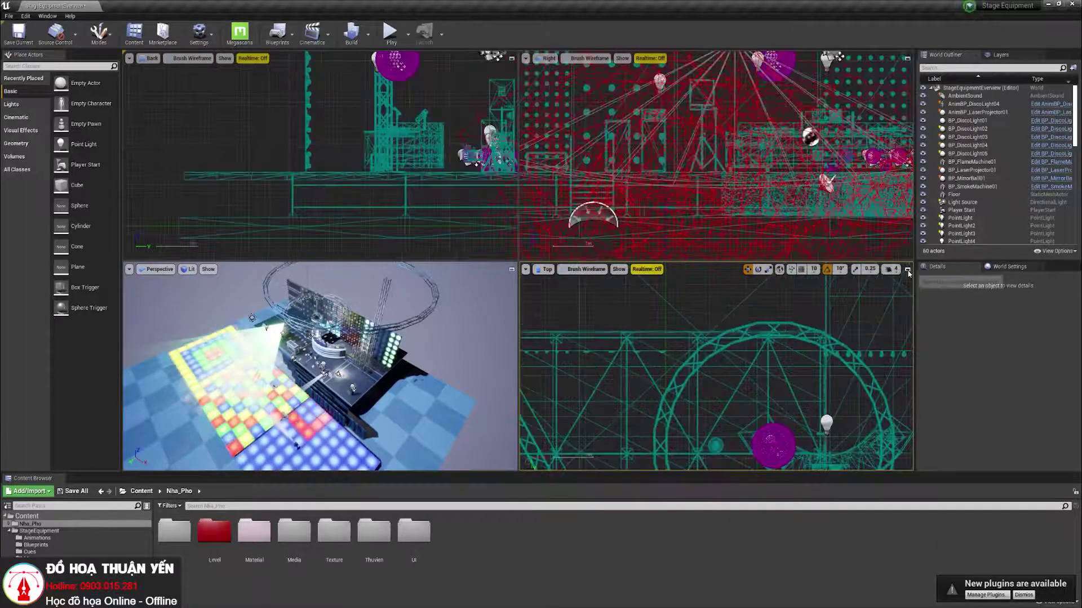
{"action": "left_click", "coordinate": [907, 269]}
{"action": "scroll", "coordinate": [606, 330], "scroll_direction": "down", "scroll_amount": 3}
{"action": "scroll", "coordinate": [680, 367], "scroll_direction": "up", "scroll_amount": 3}
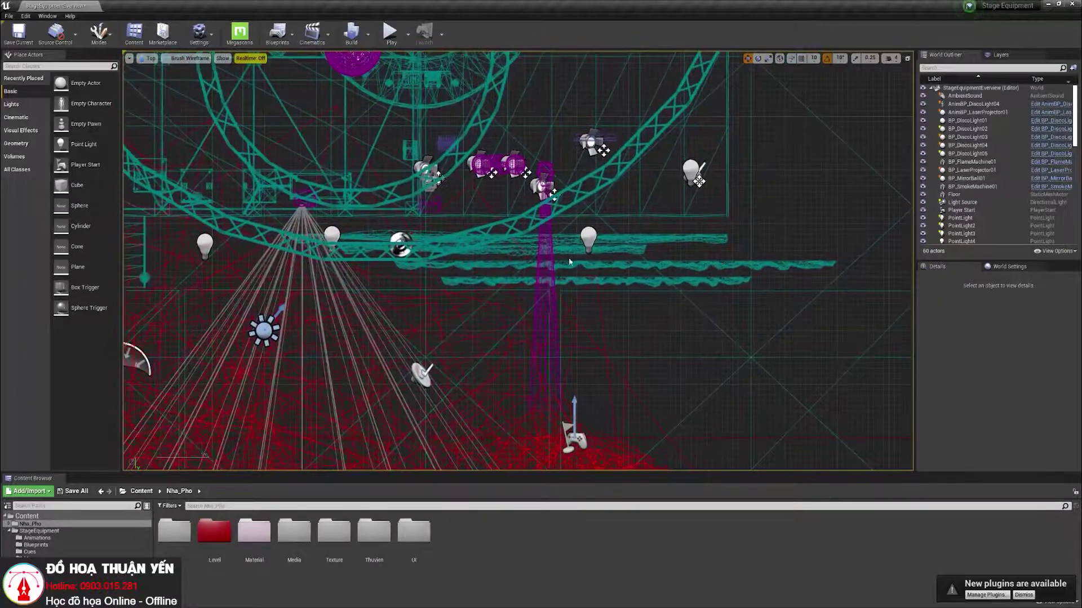
{"action": "left_click", "coordinate": [588, 239]}
{"action": "key", "text": "f"}
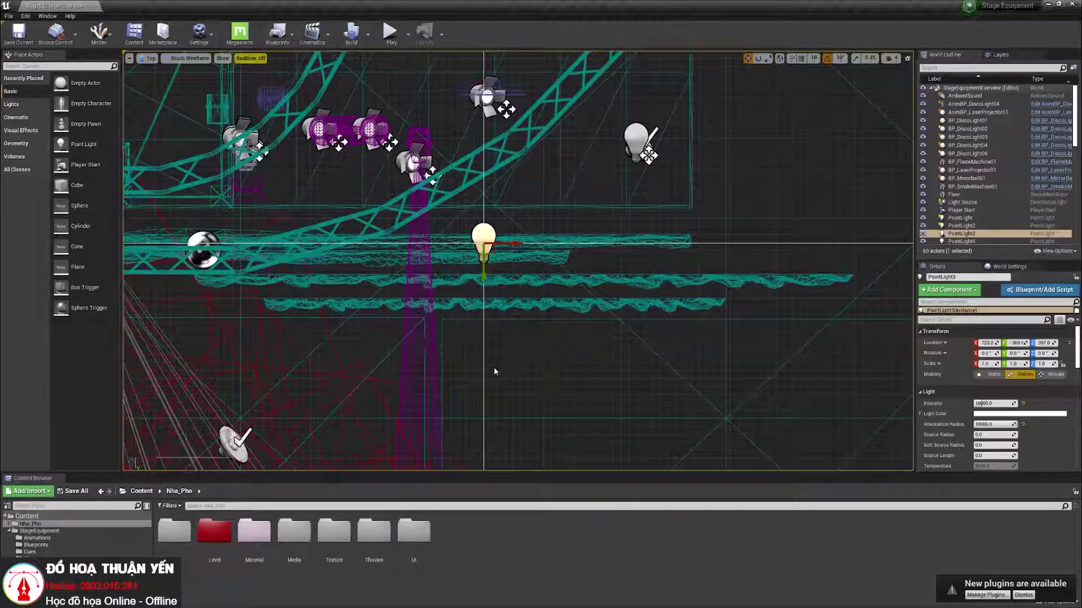
{"action": "left_click", "coordinate": [497, 368]}
Step: Focus the view on BP_FlameMachine01 and bring up its Select options
{"action": "scroll", "coordinate": [676, 266], "scroll_direction": "down", "scroll_amount": 5}
{"action": "scroll", "coordinate": [602, 304], "scroll_direction": "up", "scroll_amount": 3}
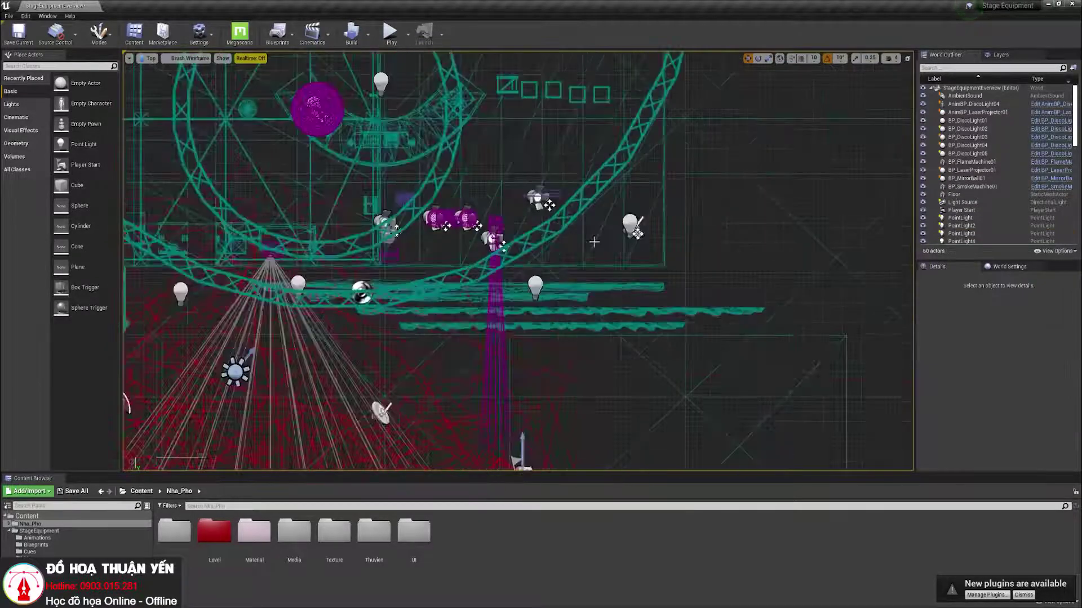
{"action": "scroll", "coordinate": [601, 304], "scroll_direction": "up", "scroll_amount": 3}
{"action": "left_click", "coordinate": [647, 224]}
{"action": "key", "text": "f"}
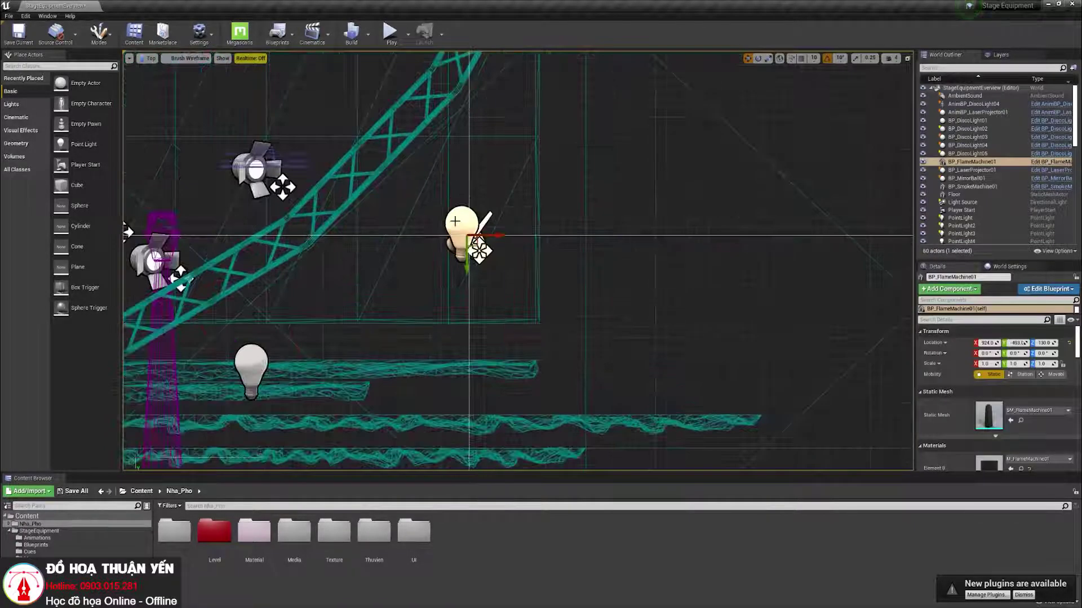
{"action": "right_click", "coordinate": [455, 222]}
{"action": "mouse_move", "coordinate": [515, 352]}
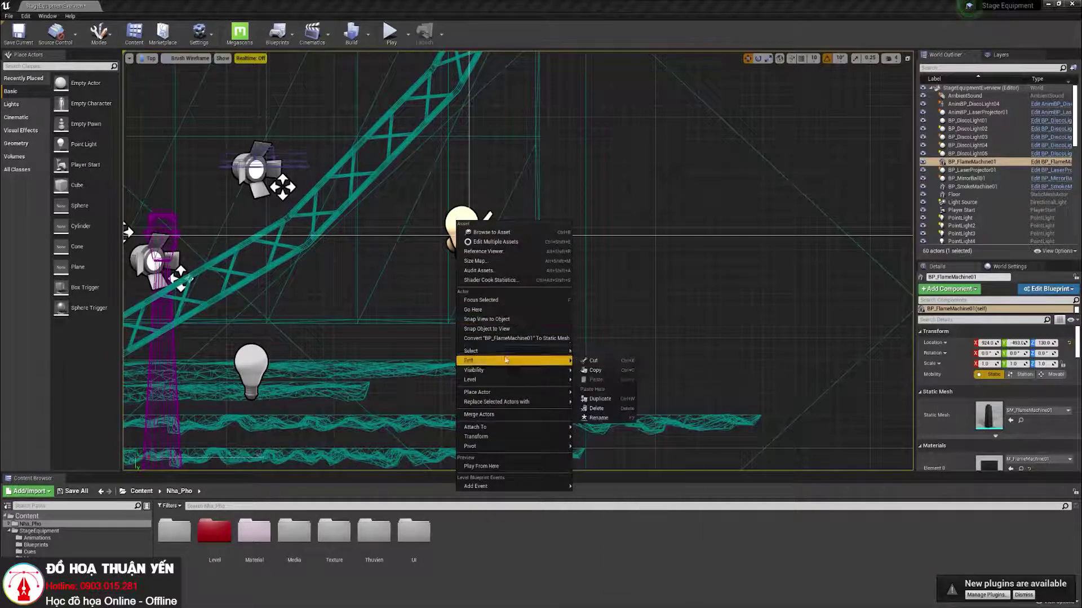
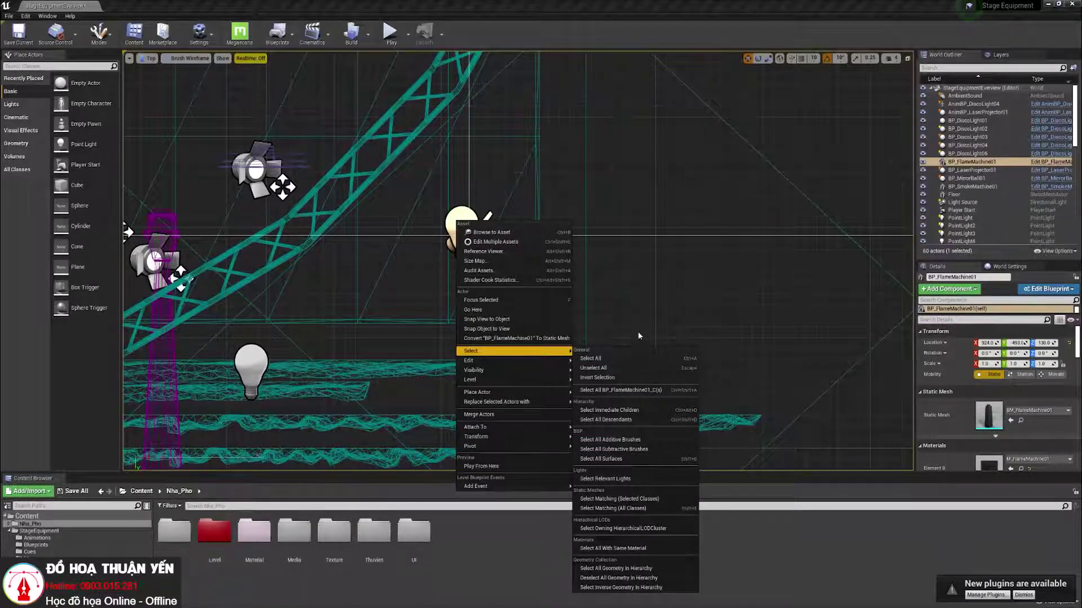
Step: Select every light in the level from the point light's Select menu
{"action": "right_click", "coordinate": [452, 227]}
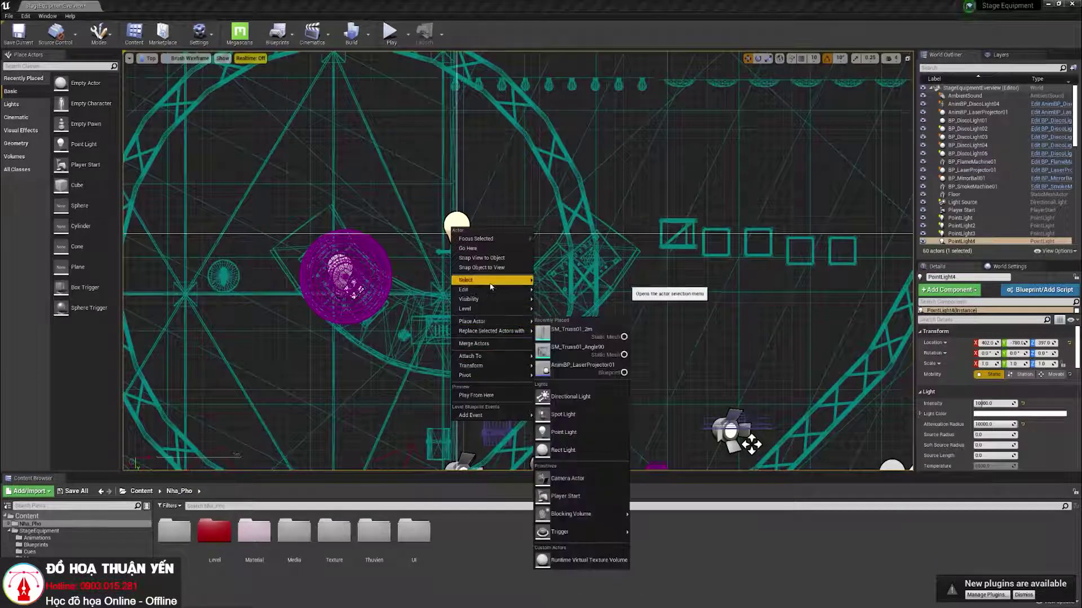
{"action": "mouse_move", "coordinate": [490, 287]}
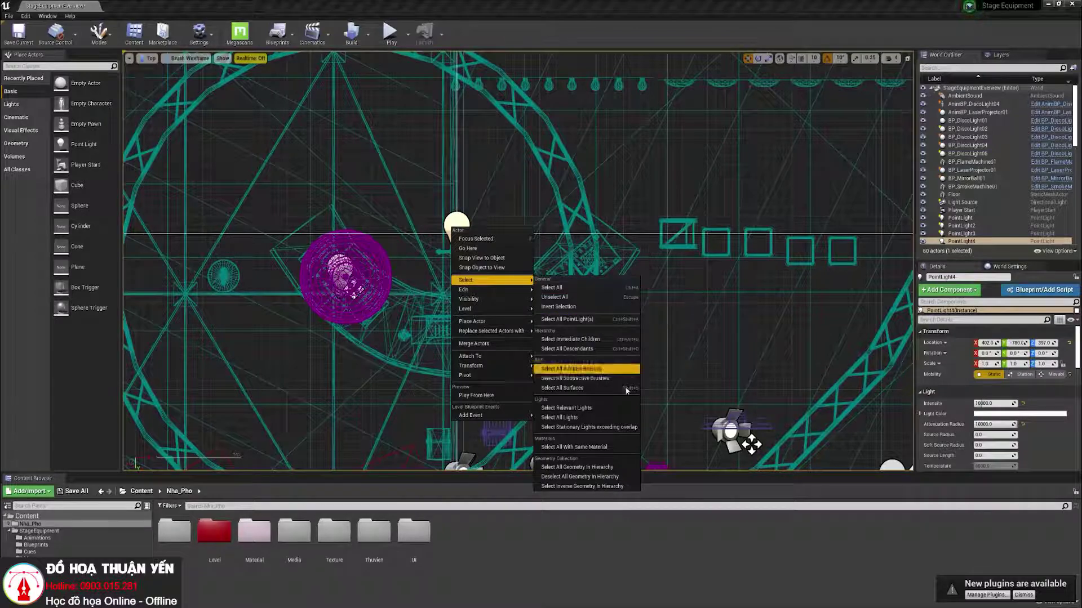
{"action": "left_click", "coordinate": [591, 419]}
{"action": "scroll", "coordinate": [514, 299], "scroll_direction": "down", "scroll_amount": 3}
{"action": "scroll", "coordinate": [513, 299], "scroll_direction": "down", "scroll_amount": 3}
{"action": "scroll", "coordinate": [513, 299], "scroll_direction": "down", "scroll_amount": 3}
Step: Undo the accidental drag of the point light to the right with Ctrl+Z
{"action": "left_click_drag", "start_coordinate": [518, 293], "coordinate": [860, 293]}
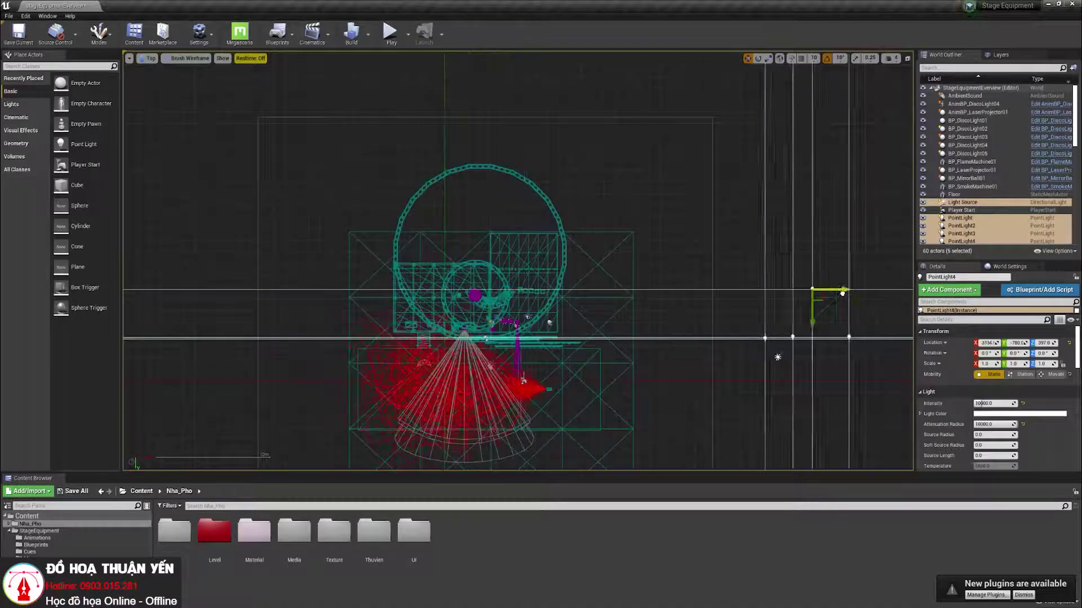
{"action": "scroll", "coordinate": [891, 308], "scroll_direction": "up", "scroll_amount": 3}
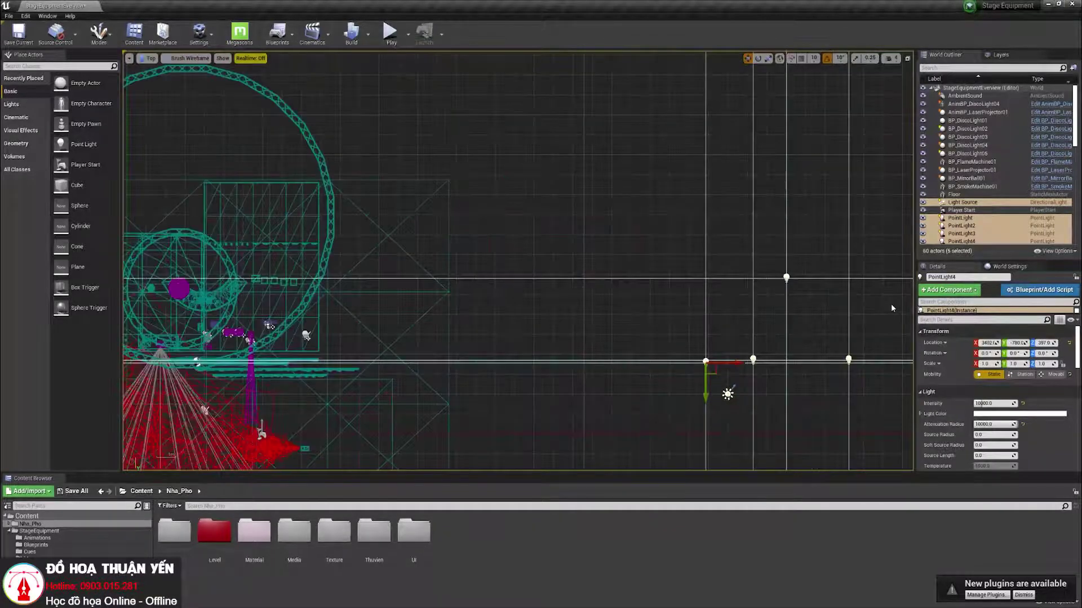
{"action": "key", "text": "ctrl+z"}
{"action": "scroll", "coordinate": [436, 269], "scroll_direction": "up", "scroll_amount": 3}
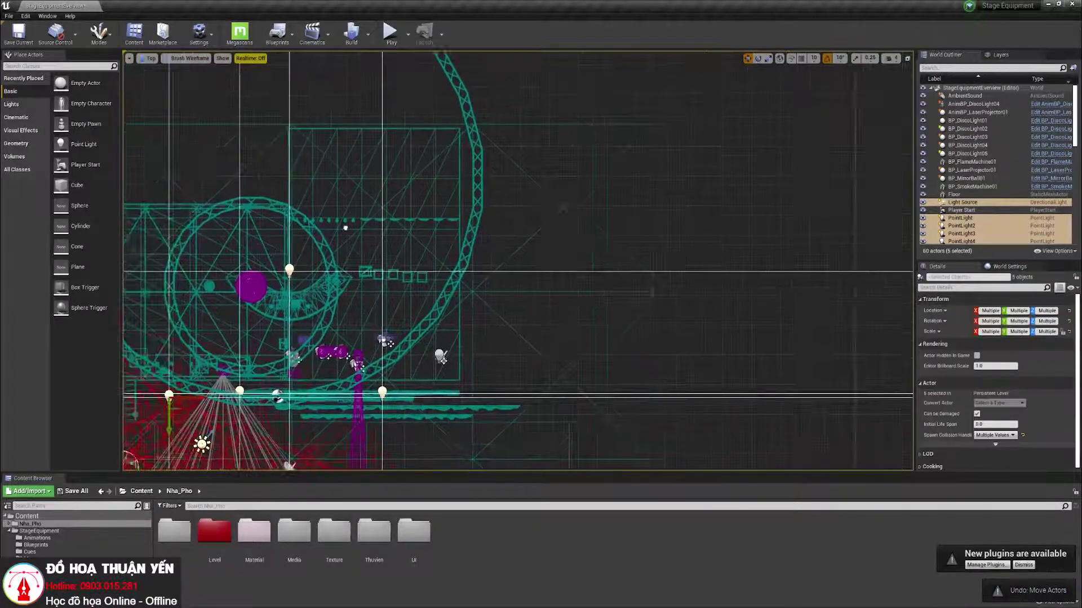
{"action": "scroll", "coordinate": [436, 269], "scroll_direction": "up", "scroll_amount": 3}
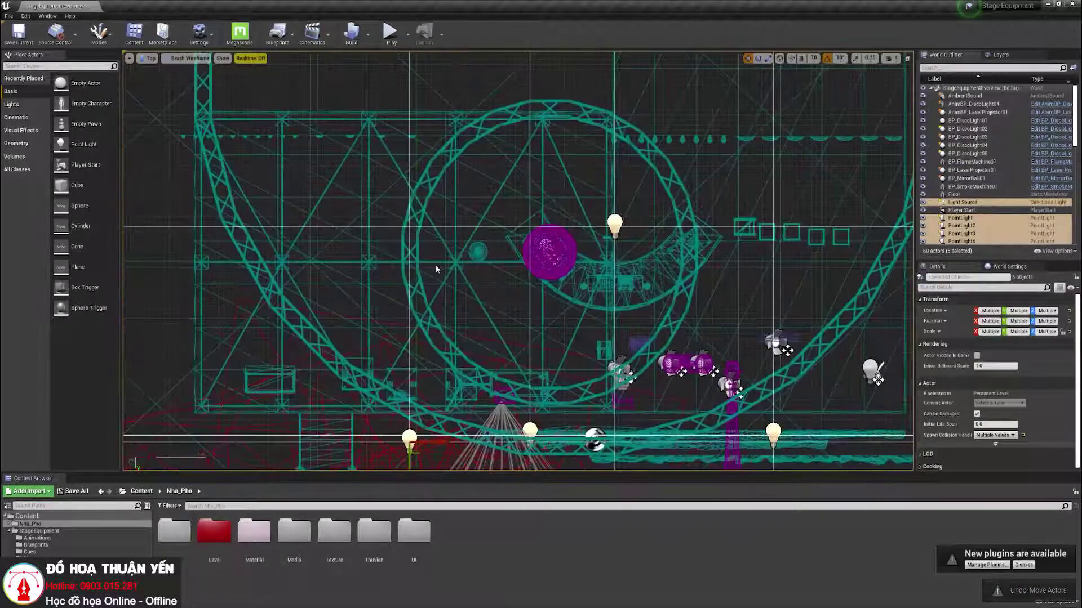
Step: Invert the selection so the 55 non-light actors are selected, and frame them
{"action": "right_click", "coordinate": [612, 221]}
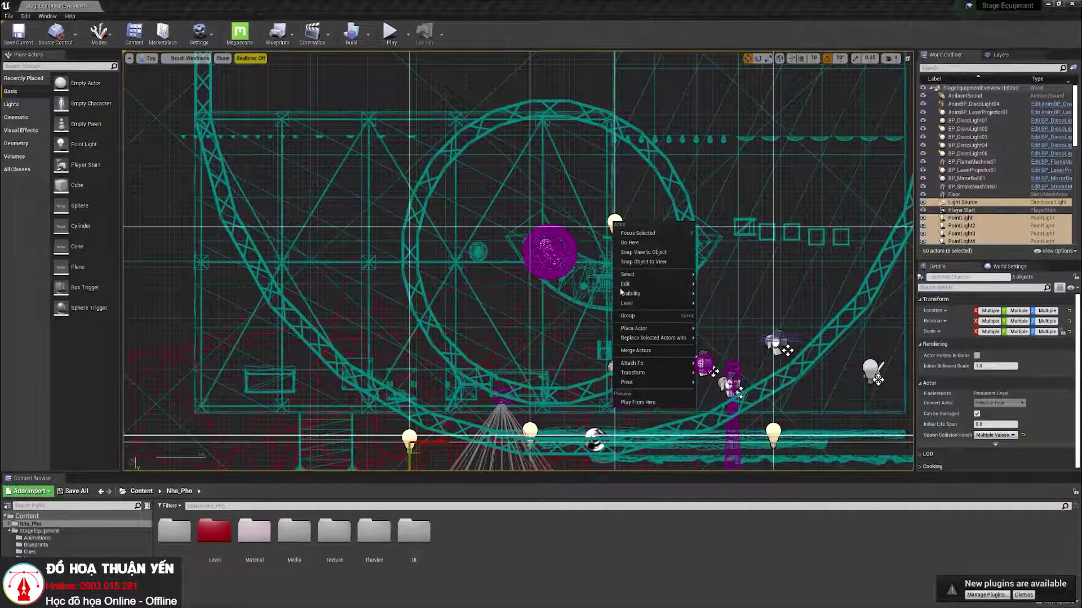
{"action": "mouse_move", "coordinate": [631, 275]}
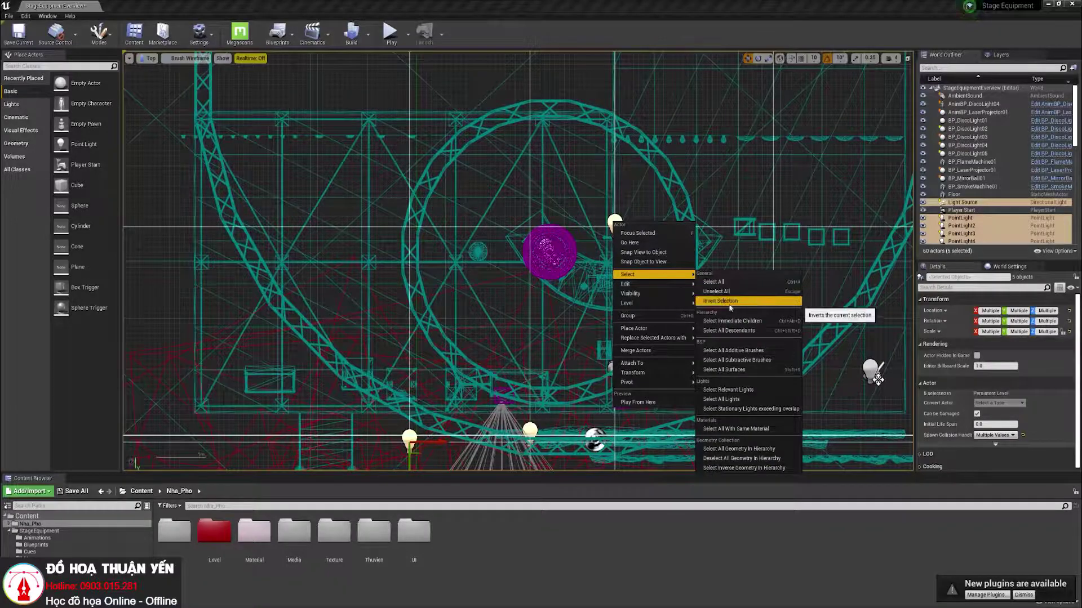
{"action": "left_click", "coordinate": [718, 302]}
{"action": "key", "text": "f"}
{"action": "scroll", "coordinate": [964, 167], "scroll_direction": "down", "scroll_amount": 3}
{"action": "scroll", "coordinate": [964, 164], "scroll_direction": "up", "scroll_amount": 3}
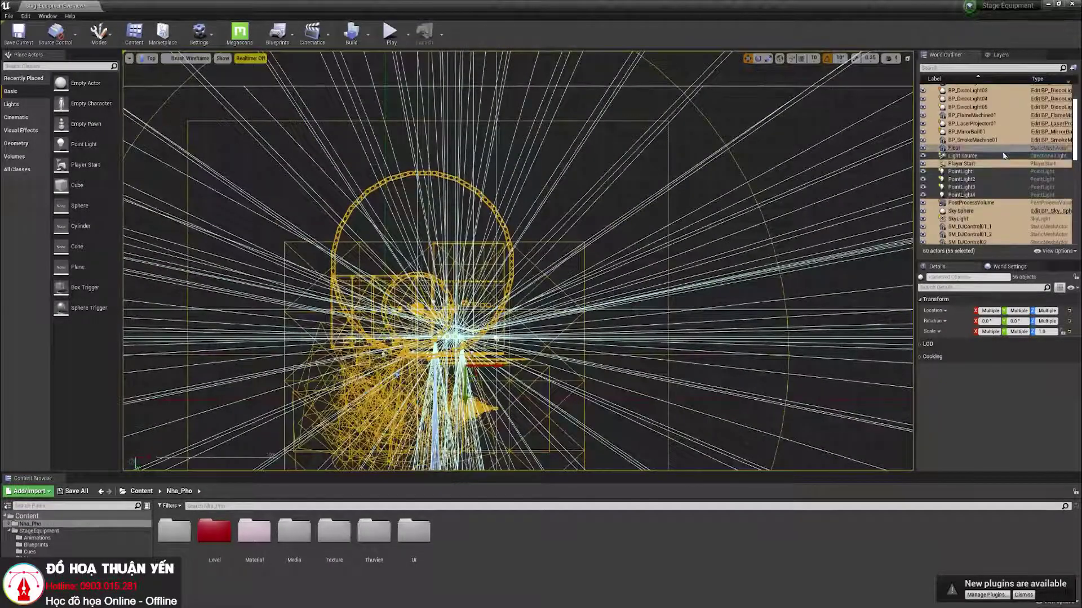
Step: Deselect everything, then select all actors sharing the circle truss's material
{"action": "left_click", "coordinate": [614, 197]}
{"action": "scroll", "coordinate": [368, 272], "scroll_direction": "up", "scroll_amount": 6}
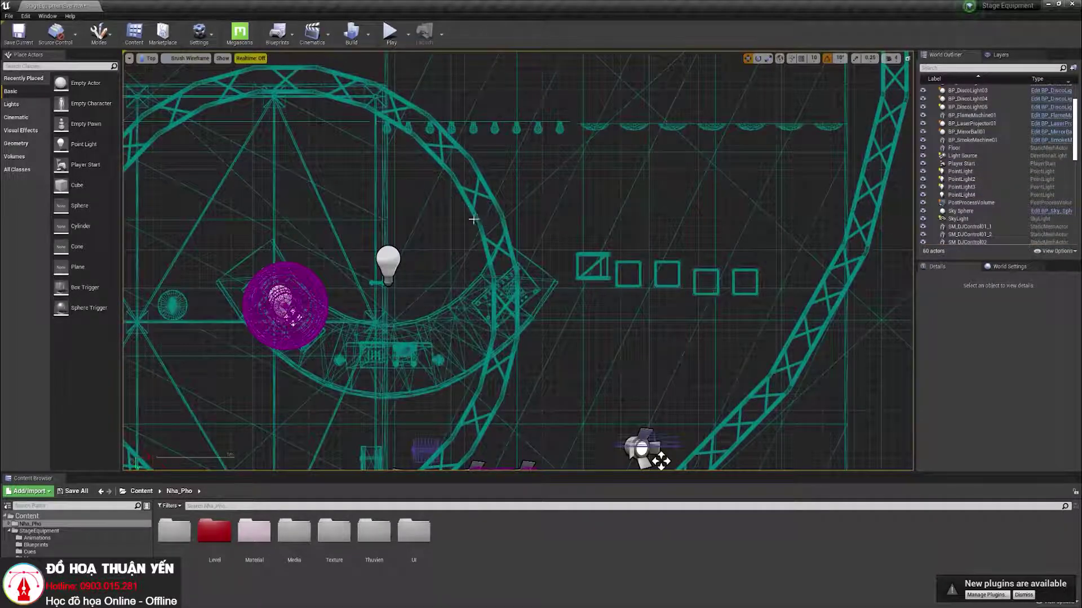
{"action": "left_click", "coordinate": [474, 220]}
{"action": "right_click", "coordinate": [475, 218]}
{"action": "mouse_move", "coordinate": [489, 374]}
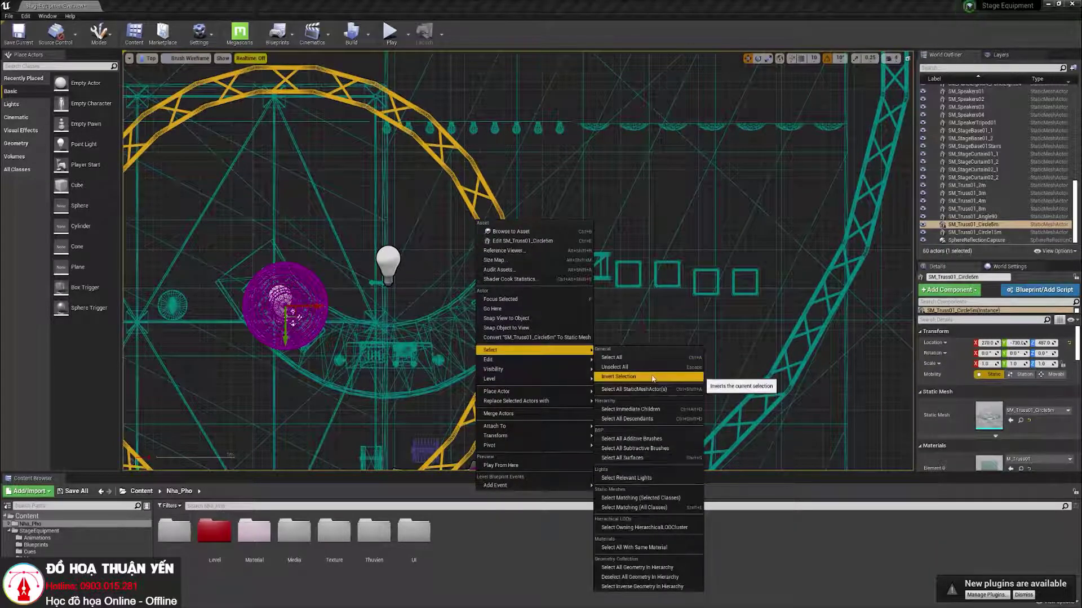
{"action": "left_click", "coordinate": [646, 549]}
Step: Zoom and pan the Top viewport to recentre the stage and truss circles
{"action": "scroll", "coordinate": [532, 272], "scroll_direction": "down", "scroll_amount": 5}
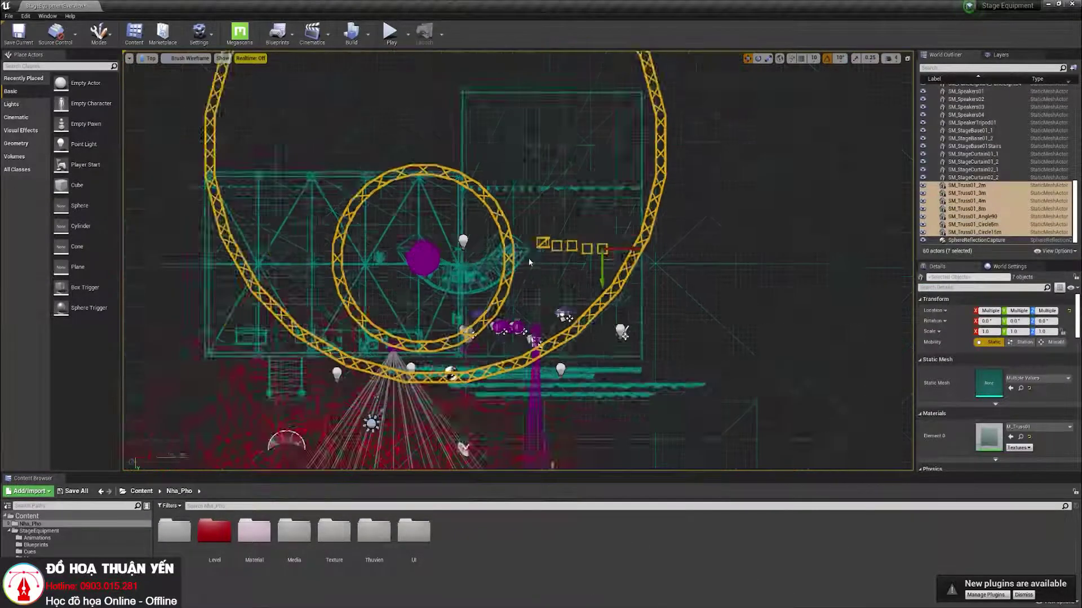
{"action": "scroll", "coordinate": [561, 246], "scroll_direction": "up", "scroll_amount": 3}
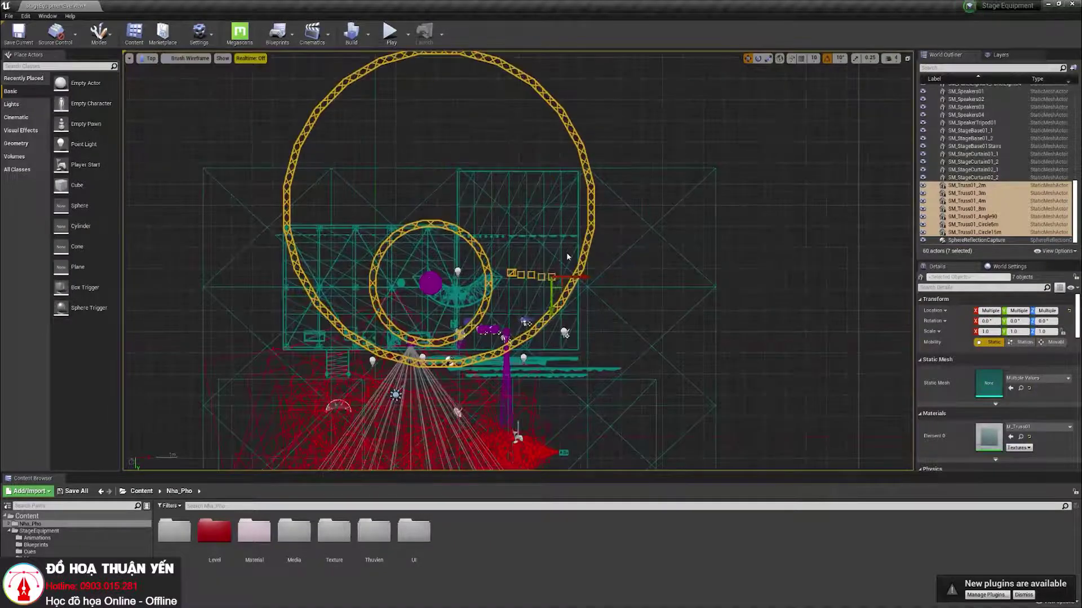
{"action": "scroll", "coordinate": [567, 257], "scroll_direction": "up", "scroll_amount": 2}
{"action": "scroll", "coordinate": [355, 193], "scroll_direction": "up", "scroll_amount": 2}
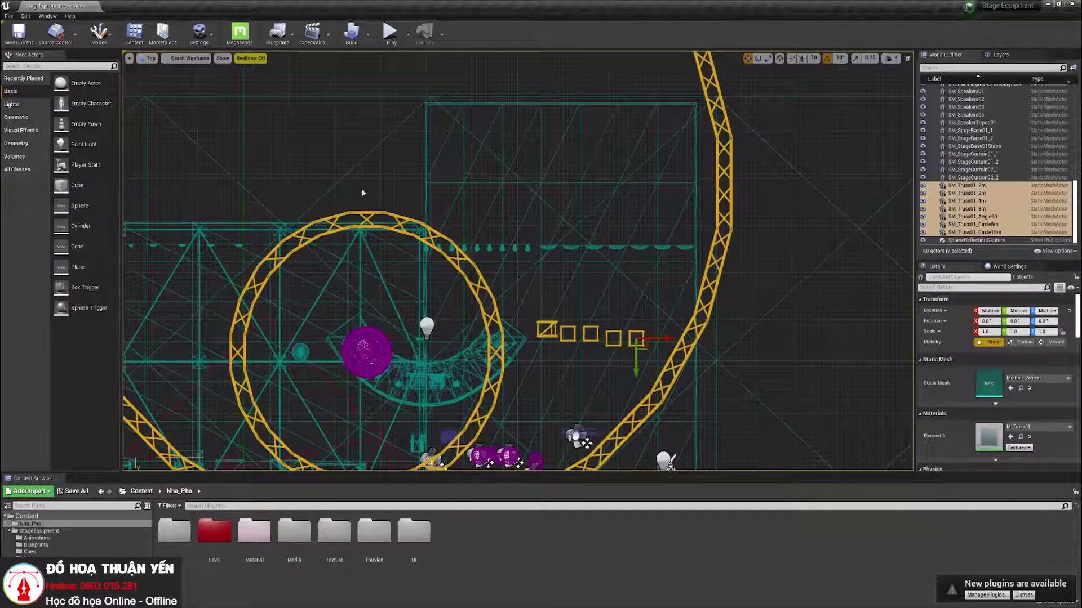
{"action": "scroll", "coordinate": [606, 185], "scroll_direction": "down", "scroll_amount": 3}
{"action": "scroll", "coordinate": [607, 185], "scroll_direction": "down", "scroll_amount": 2}
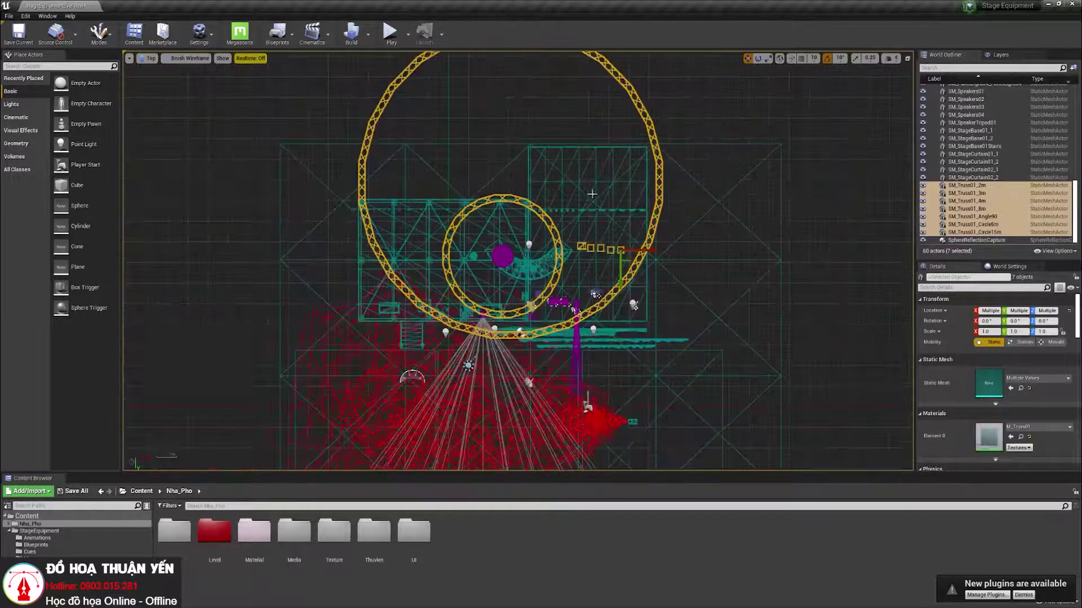
{"action": "right_click_drag", "start_coordinate": [544, 113], "coordinate": [535, 173]}
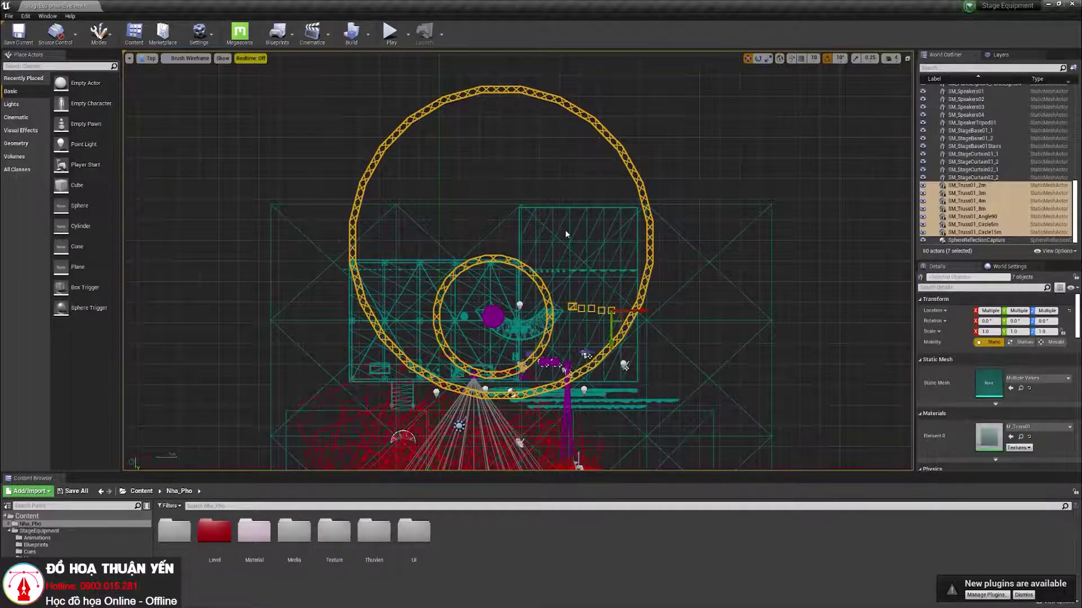
{"action": "scroll", "coordinate": [566, 231], "scroll_direction": "up", "scroll_amount": 2}
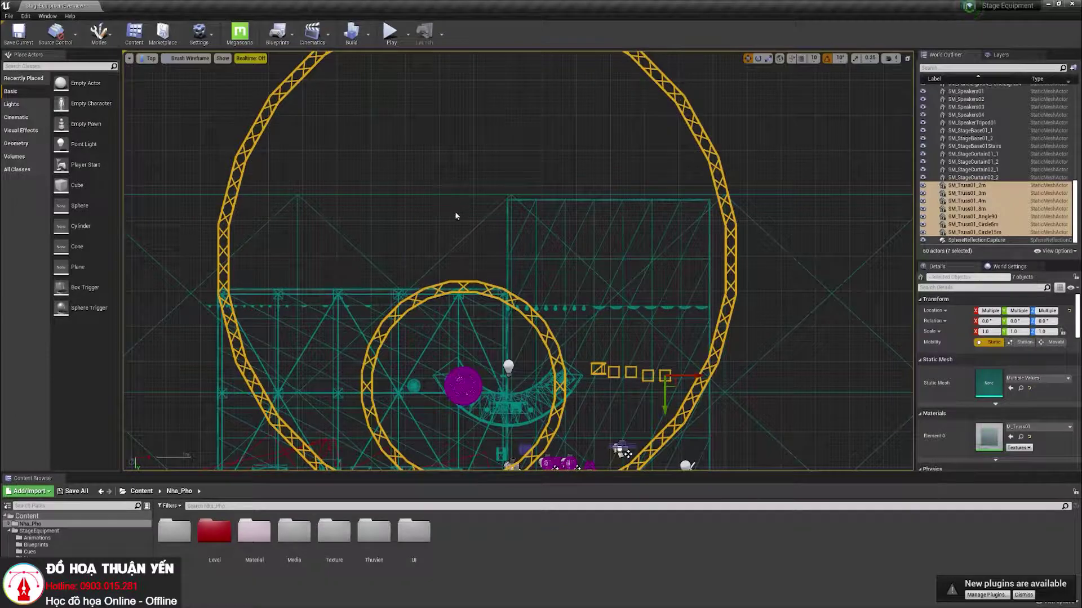
{"action": "scroll", "coordinate": [469, 214], "scroll_direction": "up", "scroll_amount": 2}
{"action": "right_click_drag", "start_coordinate": [476, 210], "coordinate": [489, 202]}
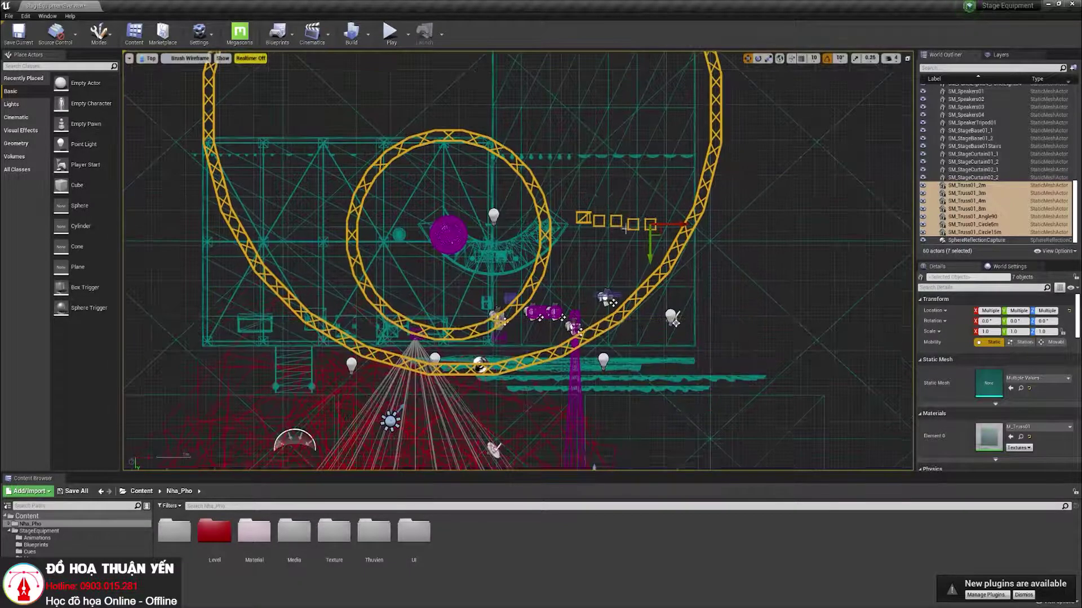
{"action": "scroll", "coordinate": [658, 232], "scroll_direction": "down", "scroll_amount": 2}
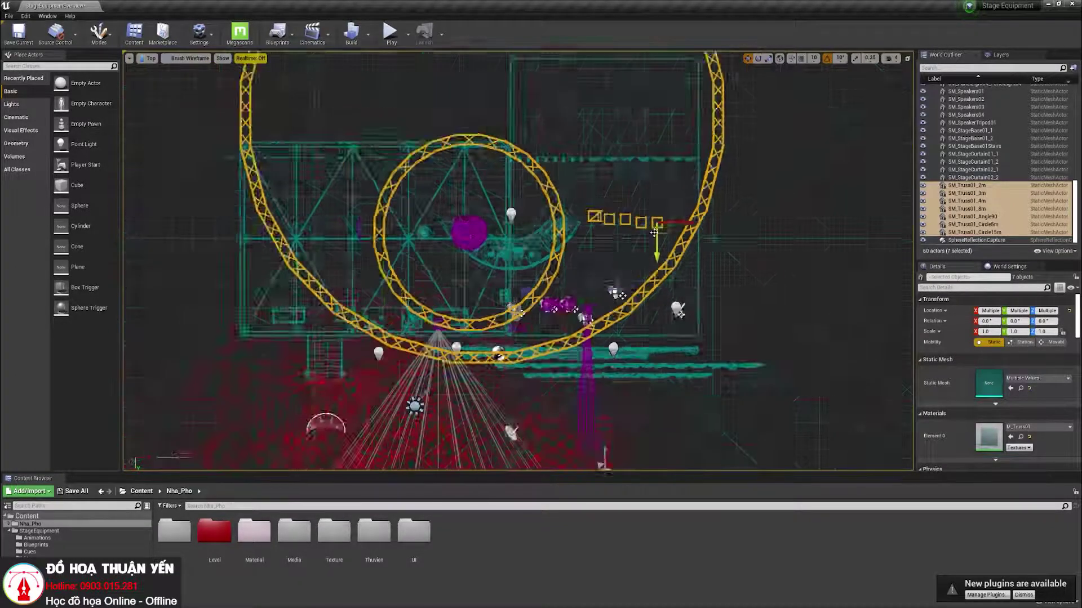
{"action": "scroll", "coordinate": [655, 228], "scroll_direction": "down", "scroll_amount": 2}
{"action": "scroll", "coordinate": [606, 256], "scroll_direction": "up", "scroll_amount": 2}
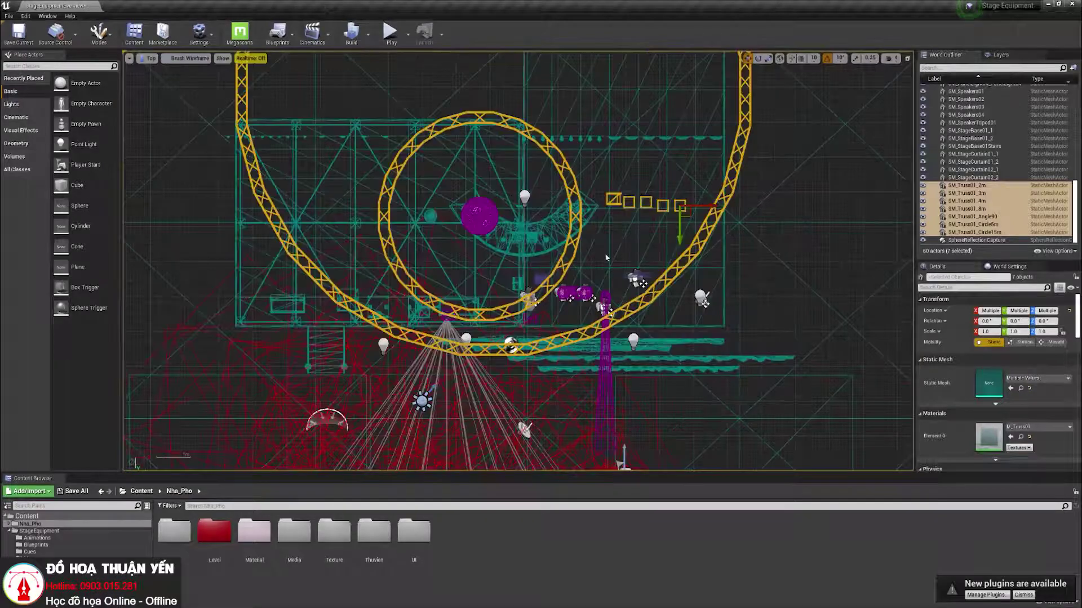
Step: Clear the truss selection and maximize the Top view from the four-view layout
{"action": "right_click", "coordinate": [618, 201]}
{"action": "mouse_move", "coordinate": [679, 340]}
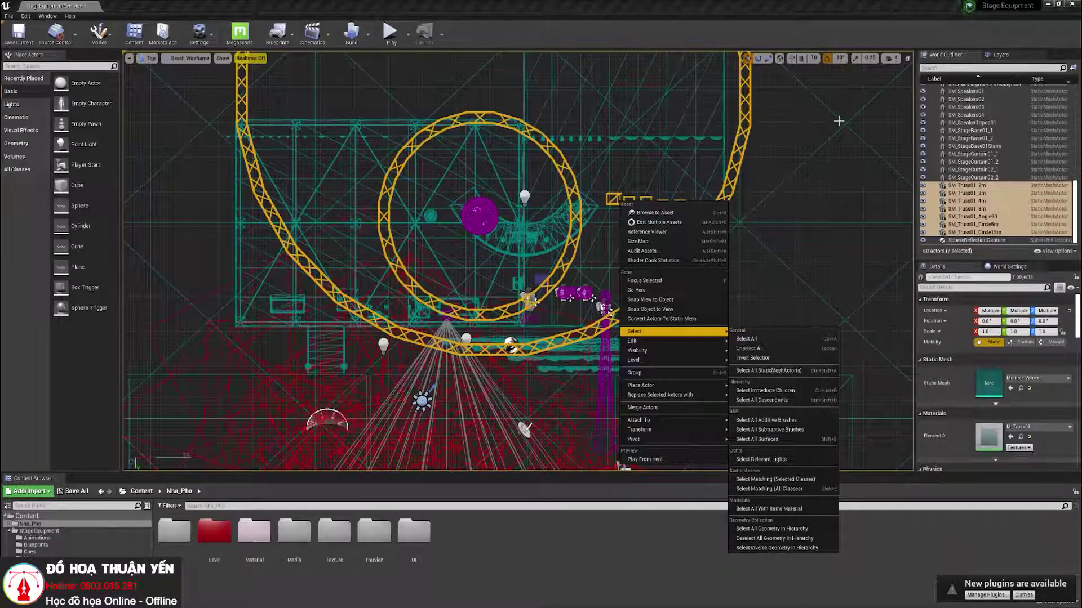
{"action": "left_click", "coordinate": [820, 136]}
{"action": "left_click", "coordinate": [907, 58]}
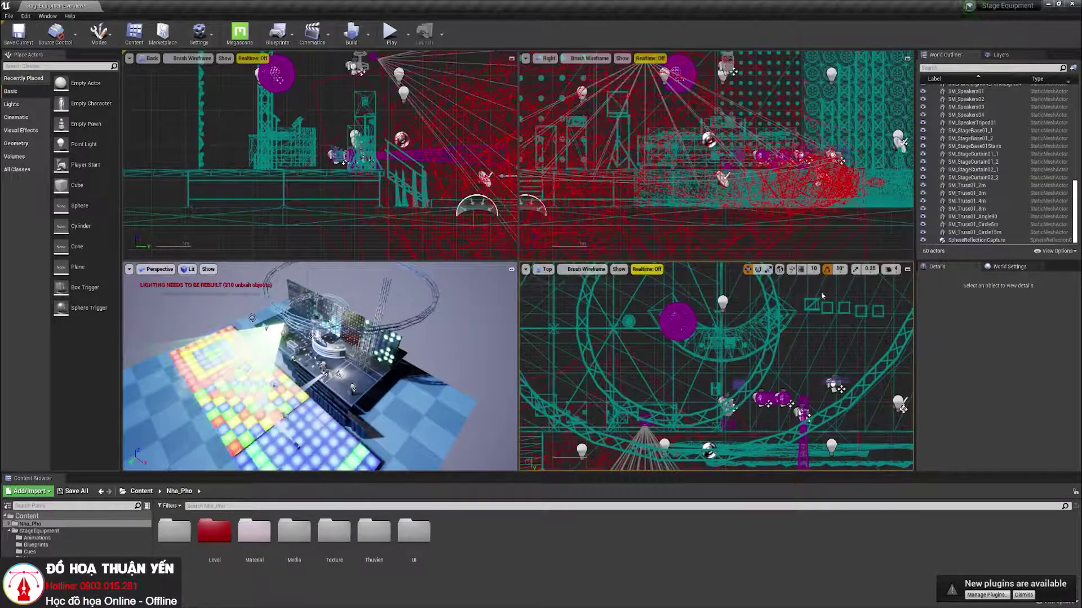
{"action": "left_click", "coordinate": [907, 269]}
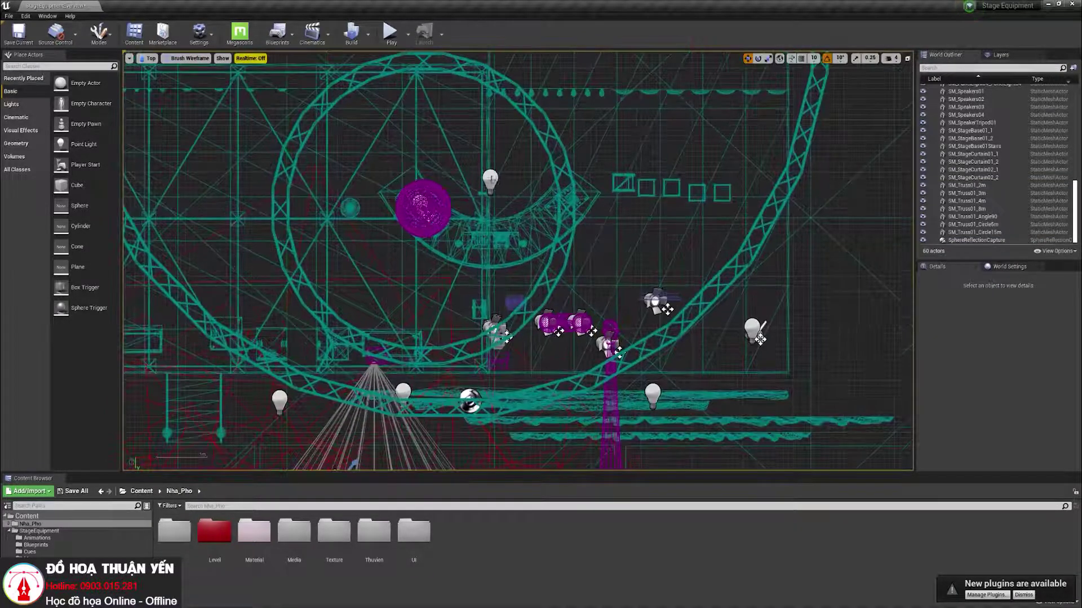
Step: Starting from PointLight4, select all lights in the level
{"action": "left_click", "coordinate": [490, 179]}
{"action": "right_click", "coordinate": [491, 179]}
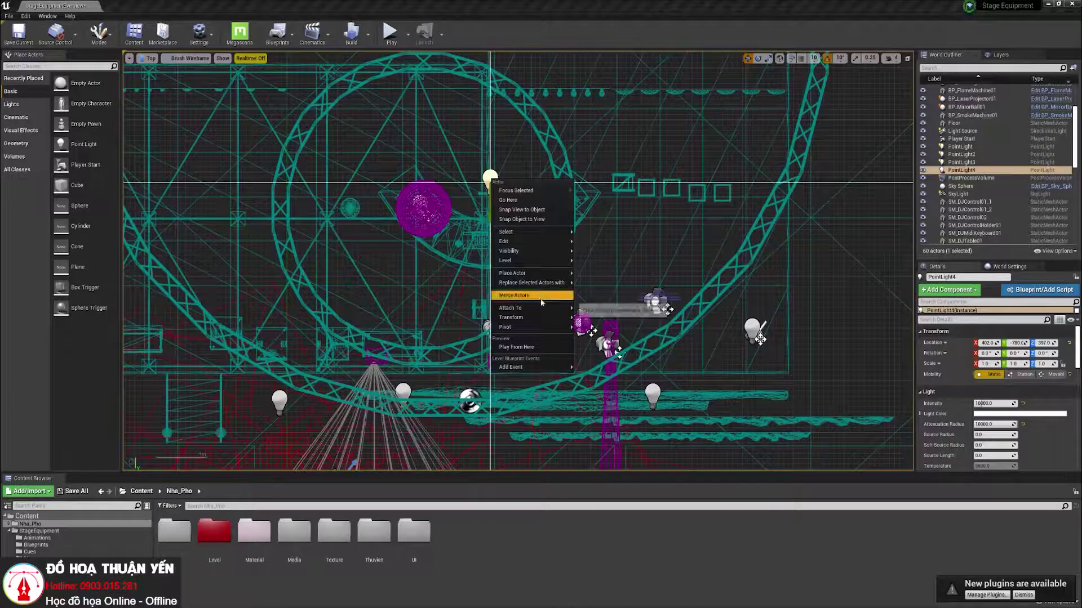
{"action": "mouse_move", "coordinate": [538, 236]}
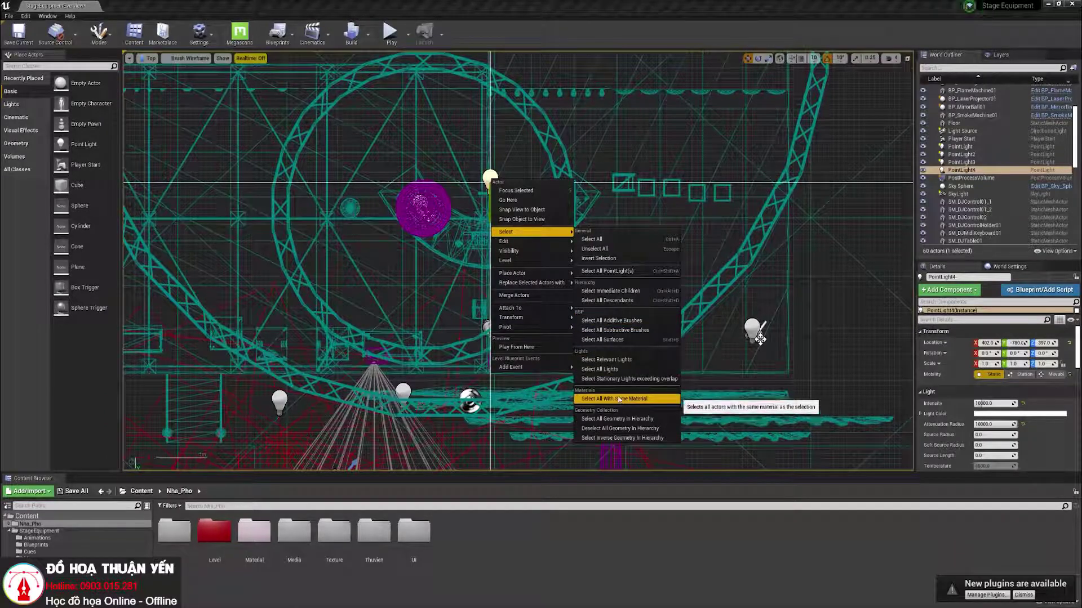
{"action": "left_click", "coordinate": [596, 375]}
{"action": "scroll", "coordinate": [584, 379], "scroll_direction": "down", "scroll_amount": 2}
{"action": "scroll", "coordinate": [507, 316], "scroll_direction": "down", "scroll_amount": 2}
{"action": "scroll", "coordinate": [479, 289], "scroll_direction": "up", "scroll_amount": 2}
{"action": "scroll", "coordinate": [499, 271], "scroll_direction": "up", "scroll_amount": 2}
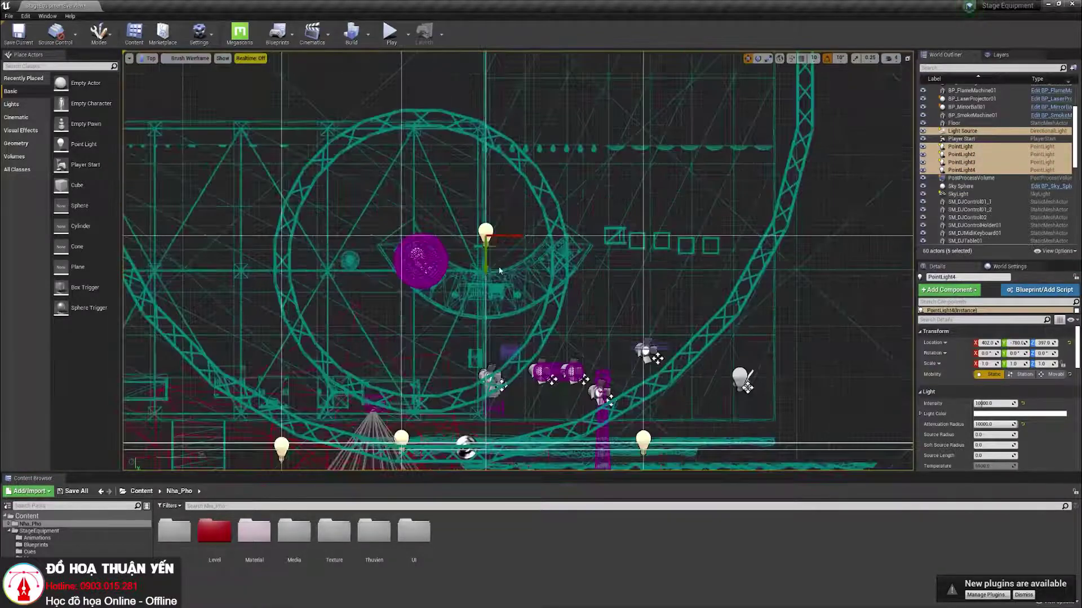
Step: Hide the Light Source and four point lights with Visibility > Hide Selected
{"action": "right_click", "coordinate": [485, 231]}
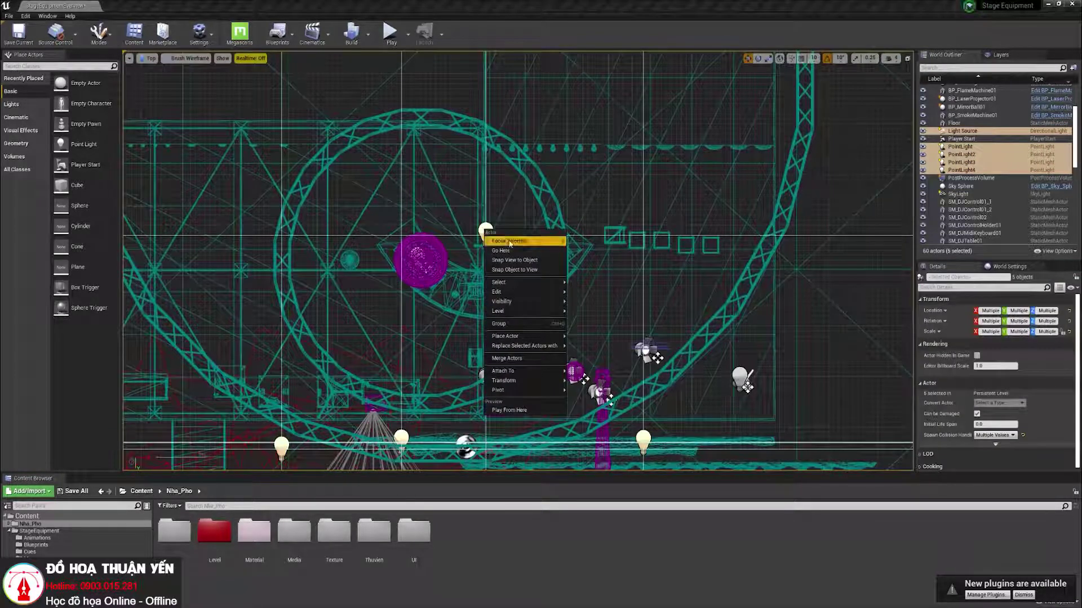
{"action": "mouse_move", "coordinate": [514, 307]}
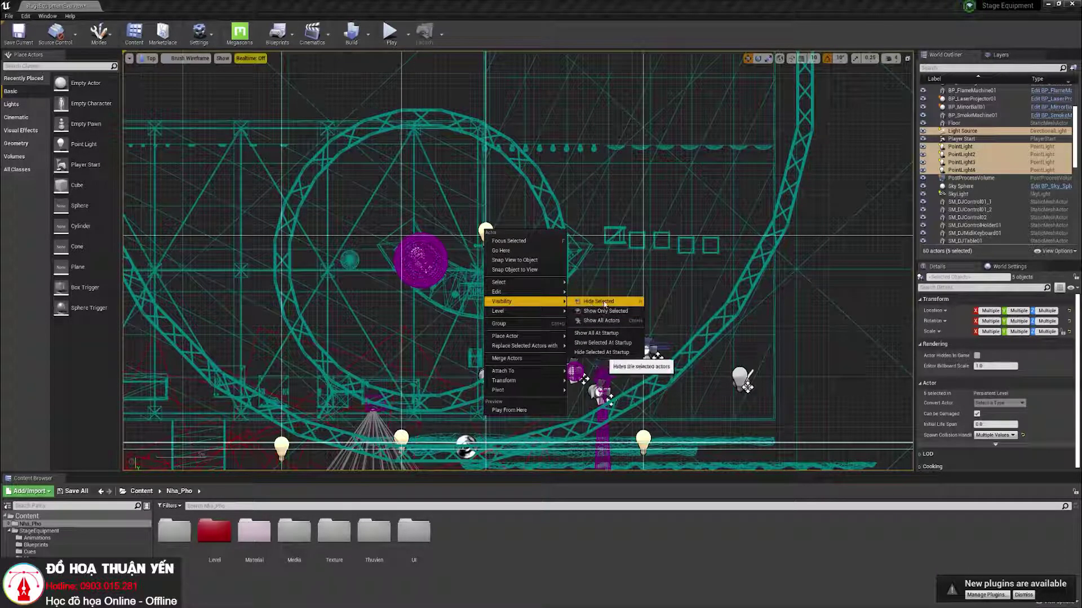
{"action": "left_click", "coordinate": [605, 303]}
{"action": "scroll", "coordinate": [626, 326], "scroll_direction": "down", "scroll_amount": 3}
{"action": "scroll", "coordinate": [648, 231], "scroll_direction": "down", "scroll_amount": 3}
{"action": "right_click", "coordinate": [715, 161]}
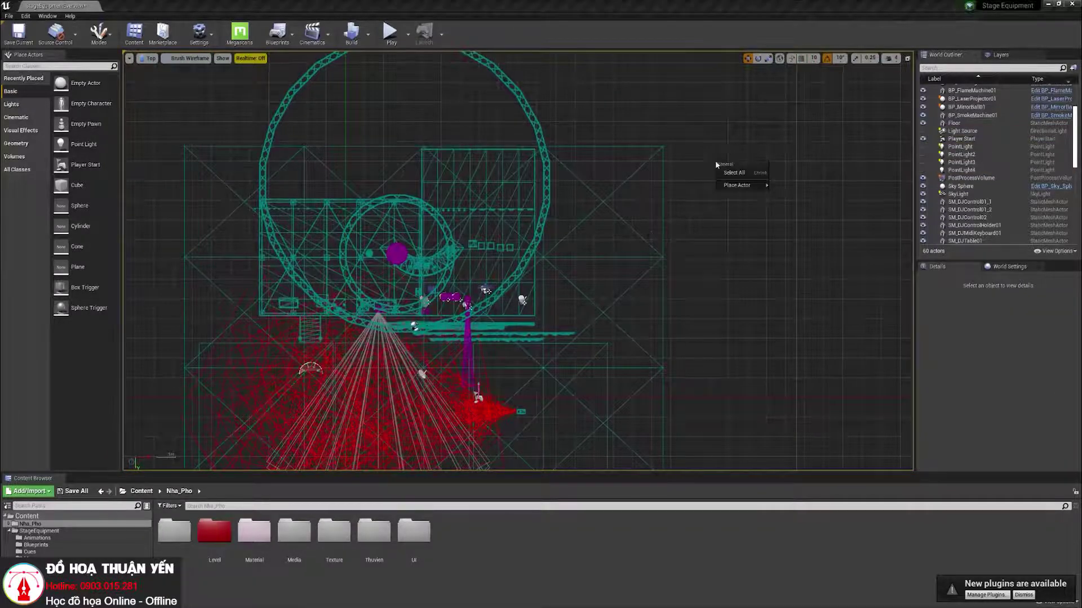
Step: Select the circle truss and use Visibility > Show All Actors to unhide the lights
{"action": "right_click", "coordinate": [642, 95]}
{"action": "left_click", "coordinate": [542, 140]}
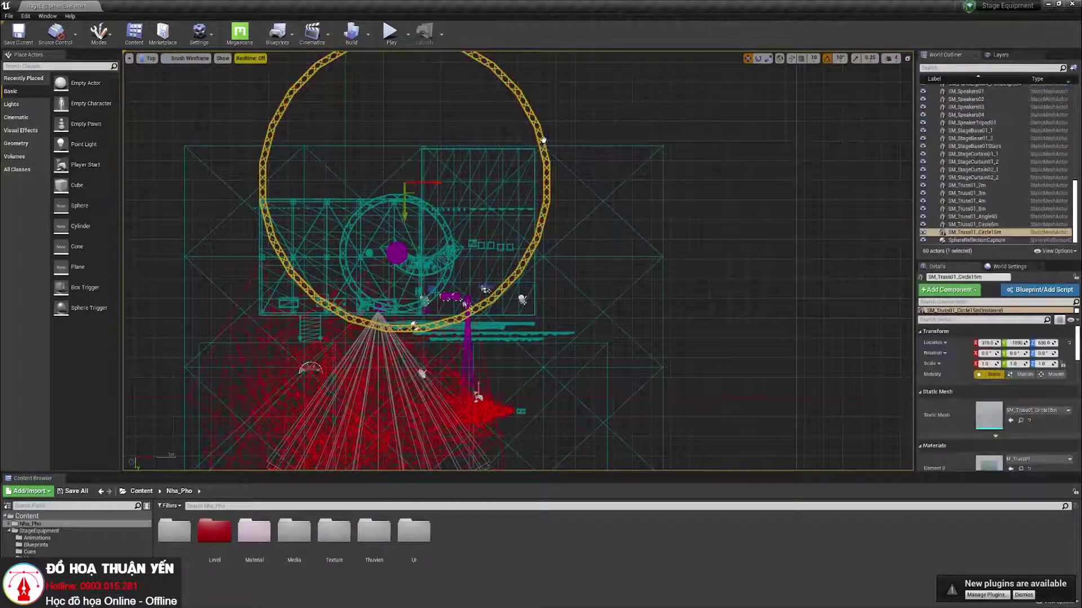
{"action": "right_click", "coordinate": [541, 142]}
{"action": "mouse_move", "coordinate": [590, 294]}
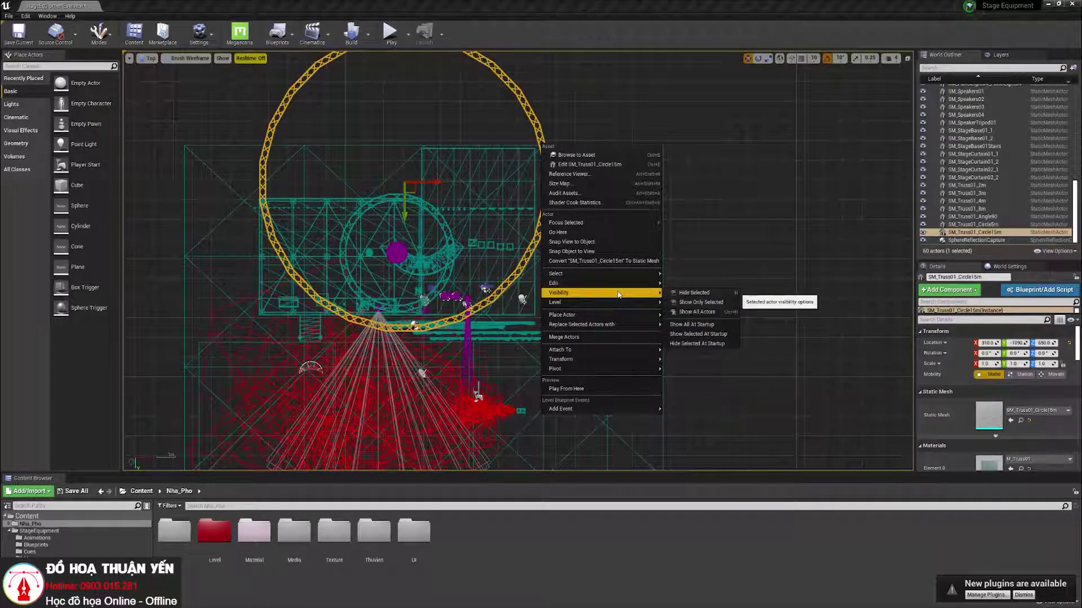
{"action": "left_click", "coordinate": [699, 312]}
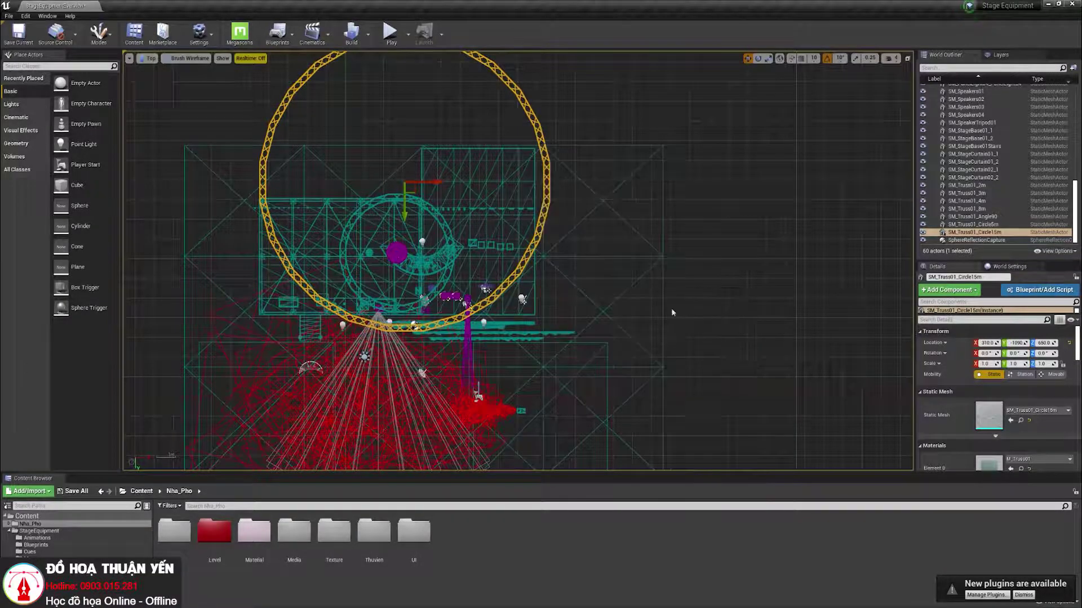
Step: Zoom the Top view to check the restored actors, then deselect the circle truss
{"action": "scroll", "coordinate": [557, 298], "scroll_direction": "down", "scroll_amount": 2}
{"action": "scroll", "coordinate": [470, 282], "scroll_direction": "up", "scroll_amount": 1}
{"action": "scroll", "coordinate": [470, 281], "scroll_direction": "up", "scroll_amount": 2}
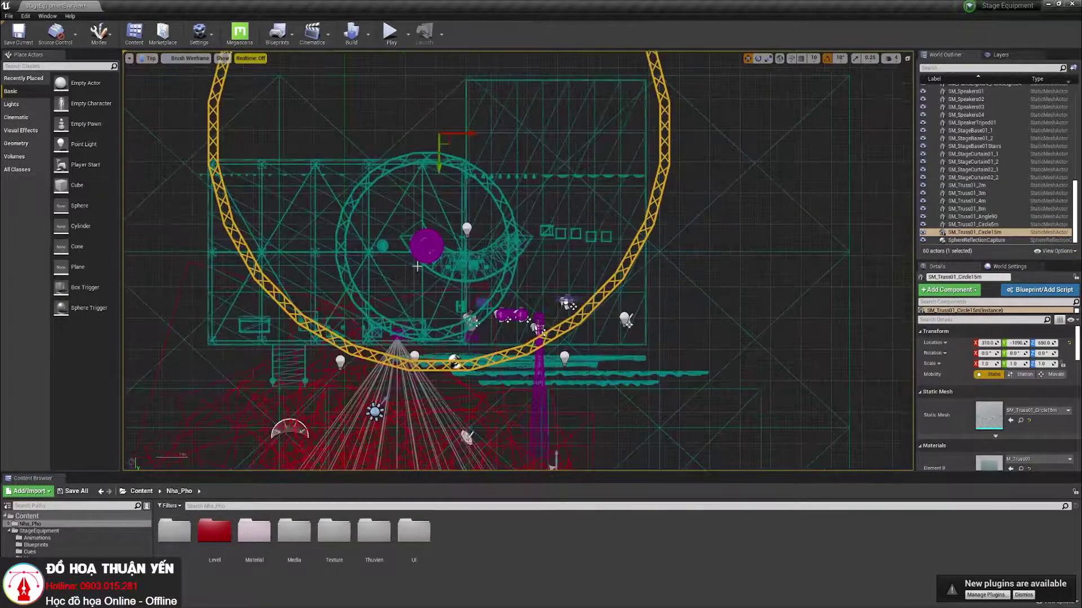
{"action": "scroll", "coordinate": [299, 227], "scroll_direction": "down", "scroll_amount": 3}
{"action": "scroll", "coordinate": [299, 228], "scroll_direction": "up", "scroll_amount": 2}
{"action": "scroll", "coordinate": [300, 228], "scroll_direction": "up", "scroll_amount": 1}
{"action": "scroll", "coordinate": [405, 211], "scroll_direction": "down", "scroll_amount": 3}
{"action": "scroll", "coordinate": [406, 210], "scroll_direction": "down", "scroll_amount": 1}
{"action": "left_click", "coordinate": [631, 200]}
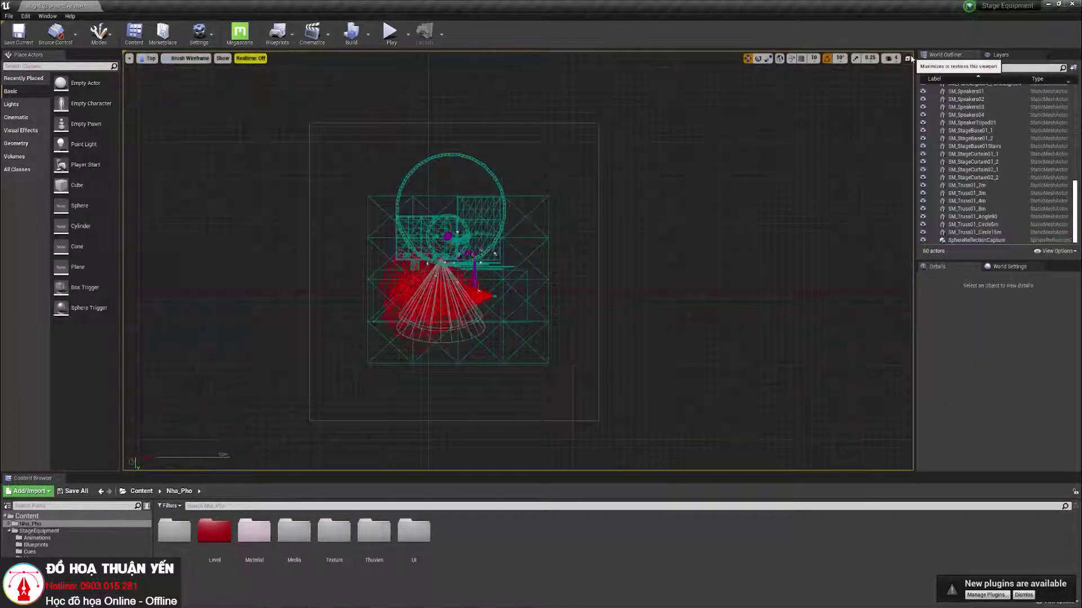
Step: Maximize the Perspective view and fly in close over the disco lights by the DJ booth
{"action": "left_click", "coordinate": [907, 58]}
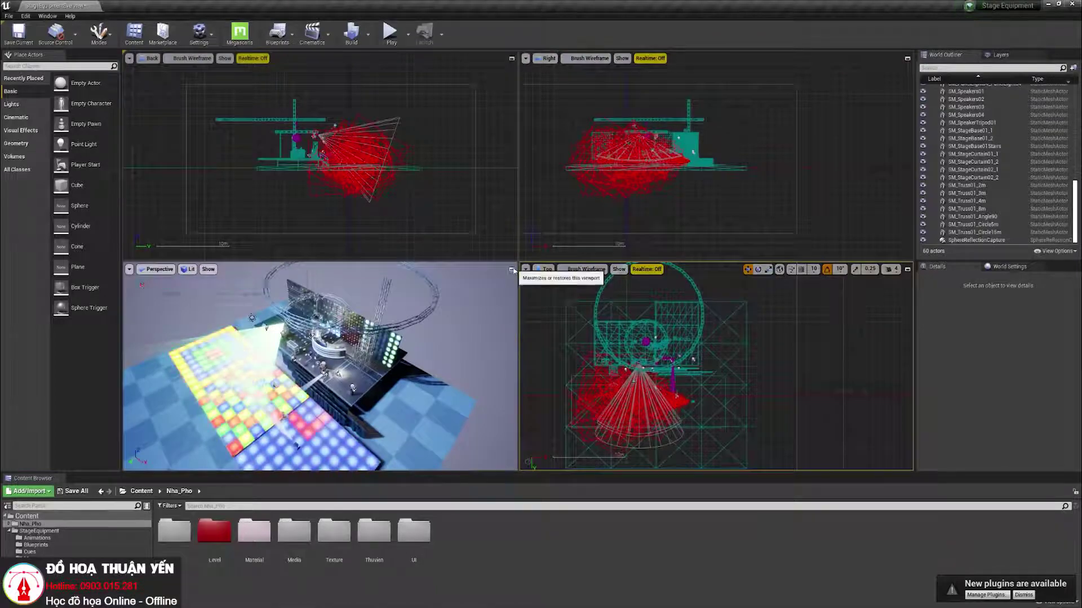
{"action": "left_click", "coordinate": [511, 270]}
{"action": "left_click_drag", "start_coordinate": [473, 349], "coordinate": [473, 280]}
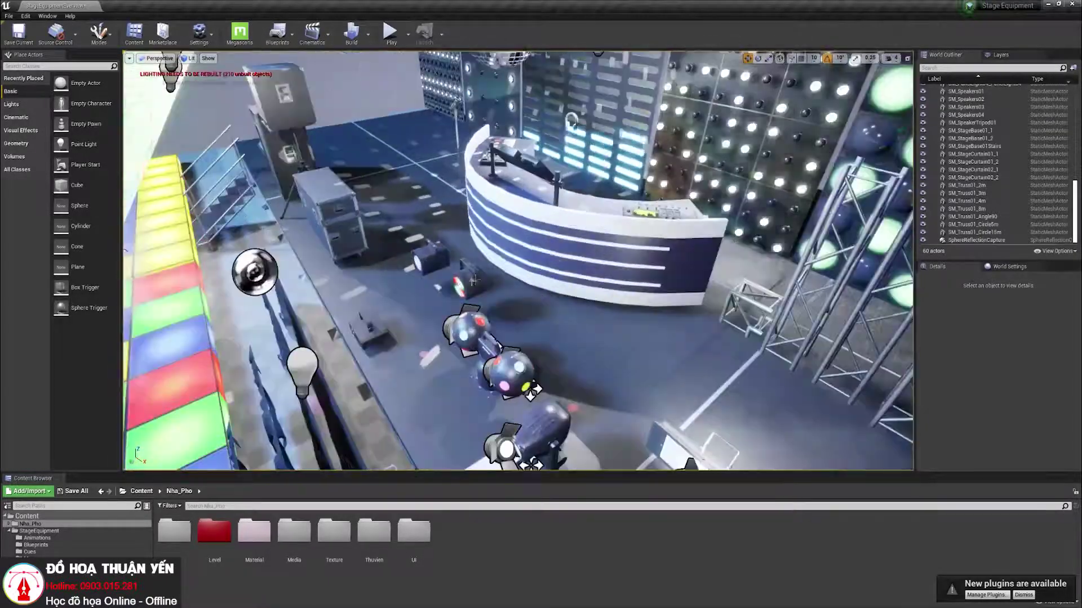
{"action": "scroll", "coordinate": [473, 280], "scroll_direction": "up", "scroll_amount": 2}
{"action": "left_click", "coordinate": [431, 292]}
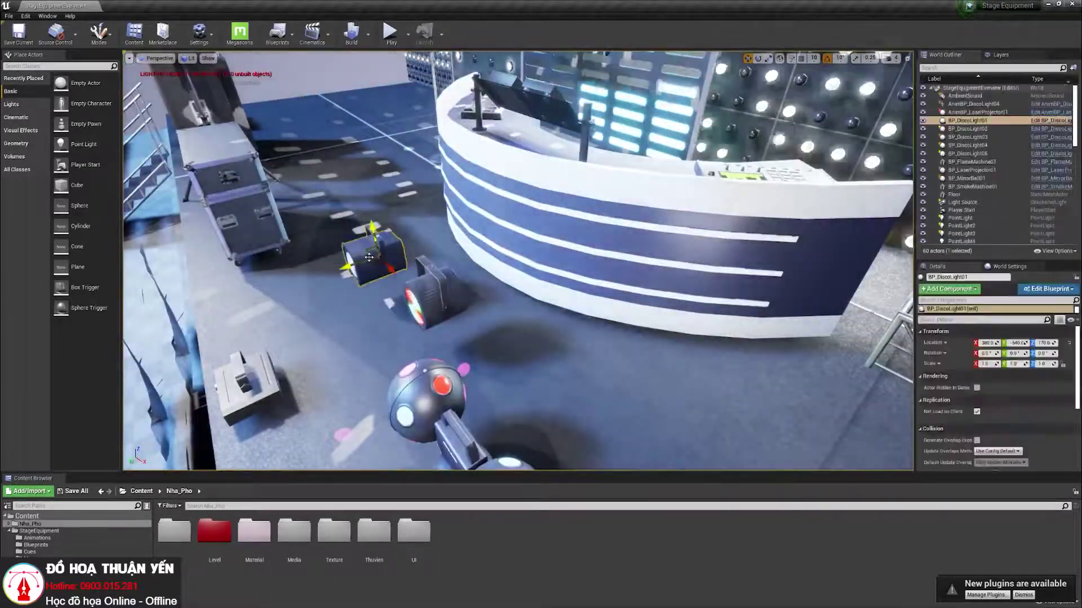
{"action": "left_click_drag", "start_coordinate": [431, 293], "coordinate": [291, 173], "text": "alt"}
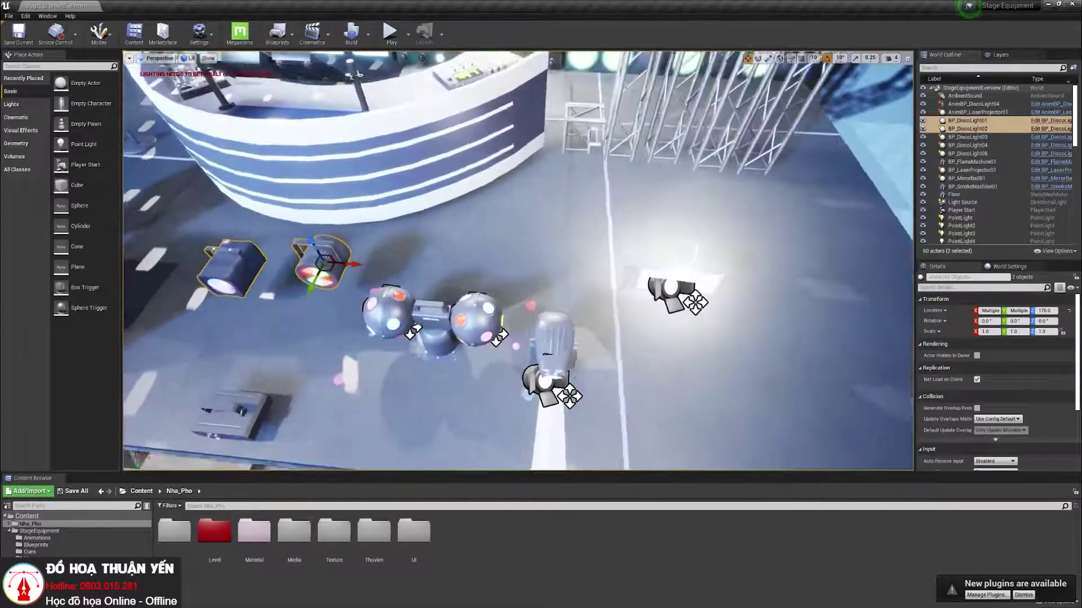
{"action": "left_click_drag", "start_coordinate": [291, 172], "coordinate": [423, 361], "text": "alt"}
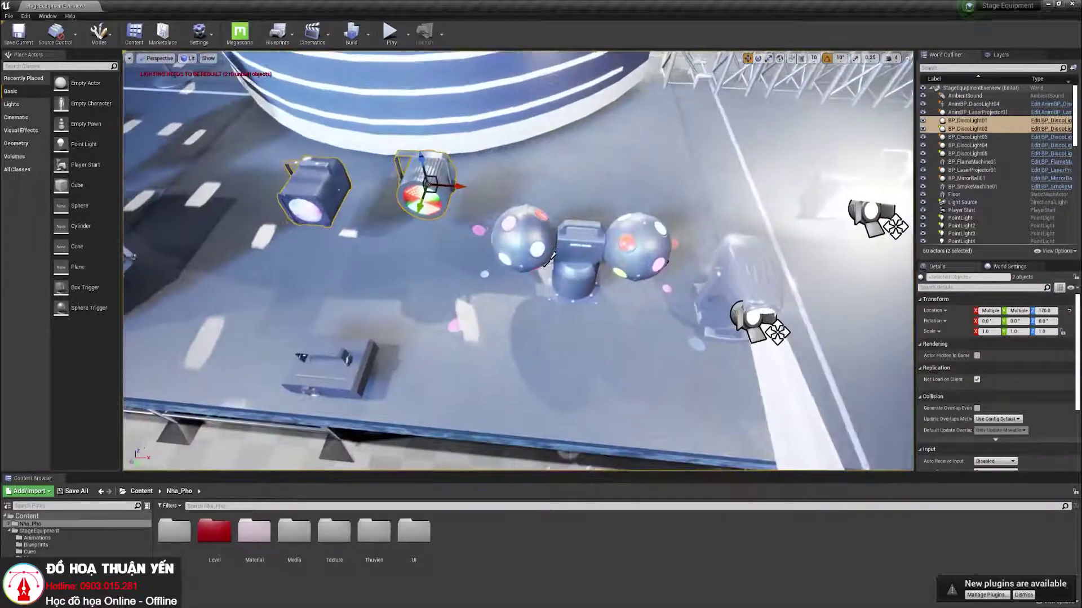
{"action": "left_click_drag", "start_coordinate": [552, 259], "coordinate": [524, 268], "text": "alt"}
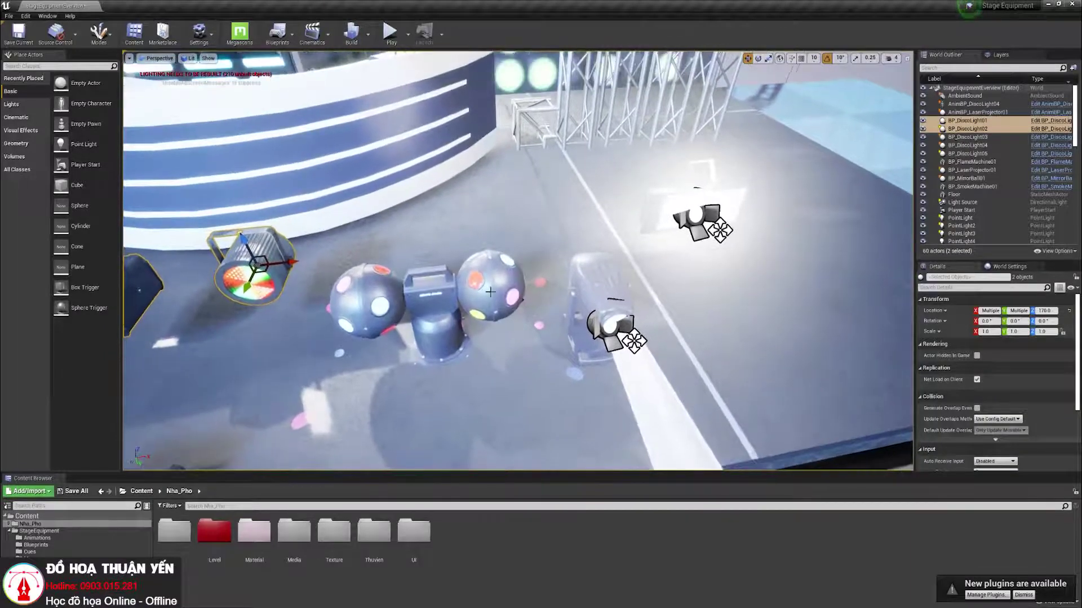
Step: Ctrl-select BP_DiscoLight01–04, toggle their visibility off and on, and create a folder for them
{"action": "left_click", "coordinate": [490, 291], "text": "ctrl"}
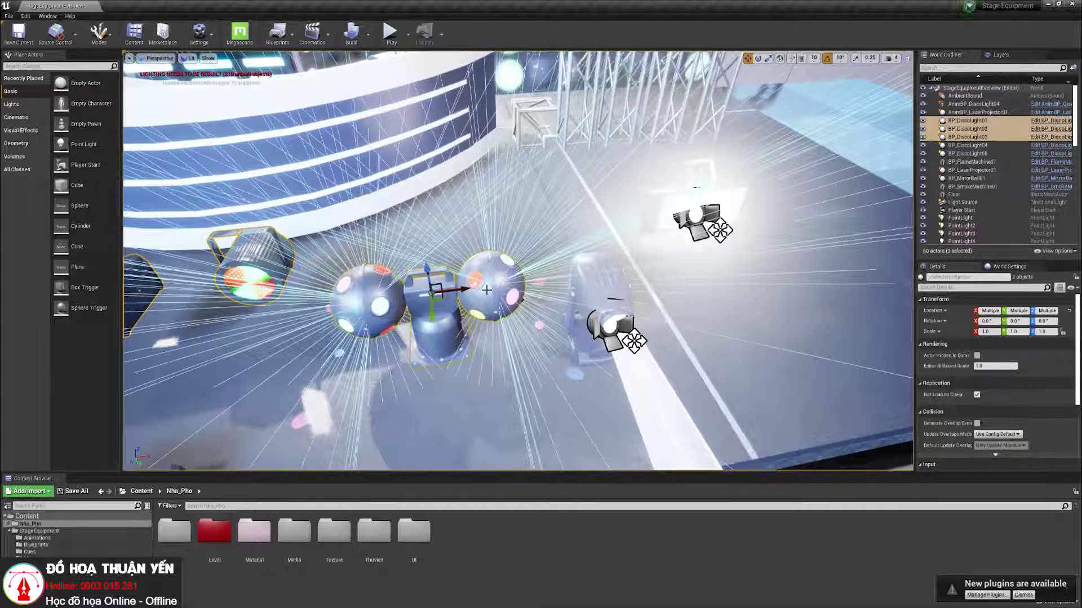
{"action": "left_click", "coordinate": [602, 300], "text": "ctrl"}
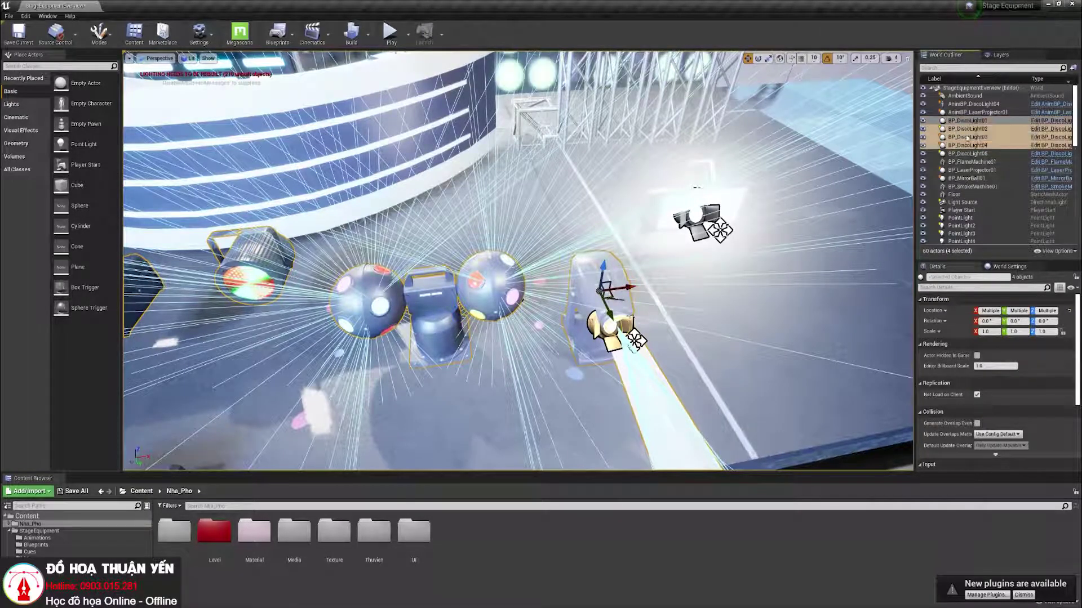
{"action": "left_click", "coordinate": [924, 122]}
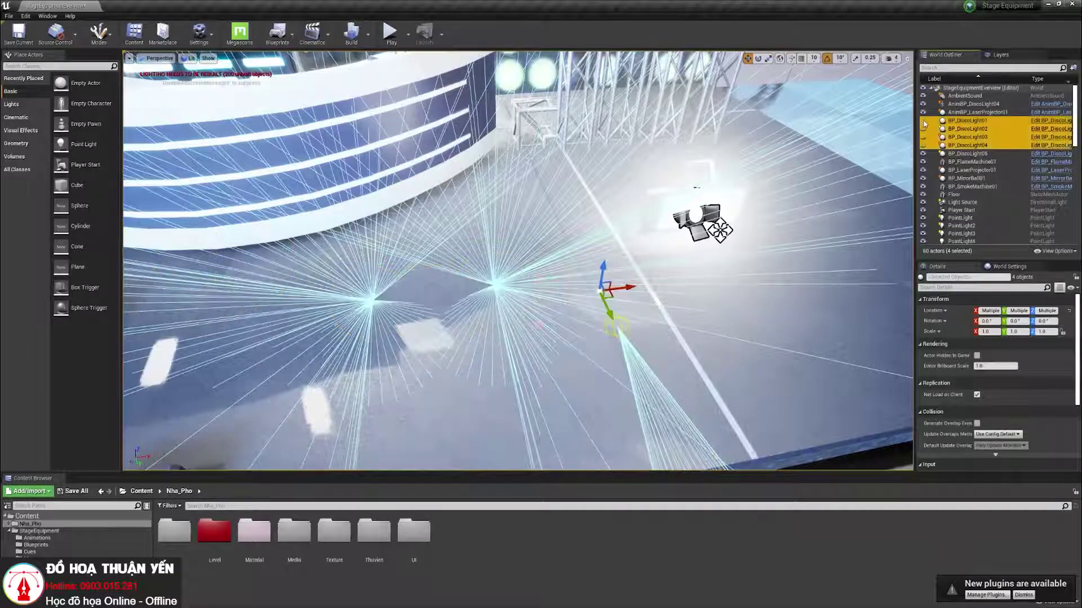
{"action": "left_click", "coordinate": [924, 123]}
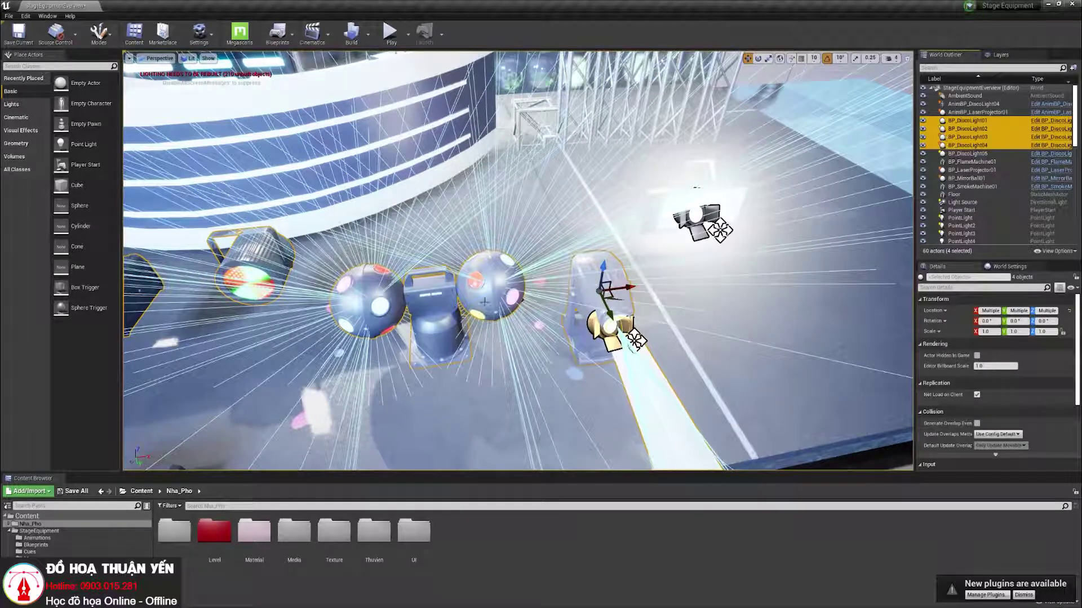
{"action": "left_click", "coordinate": [1072, 68]}
{"action": "type", "text": "Light"}
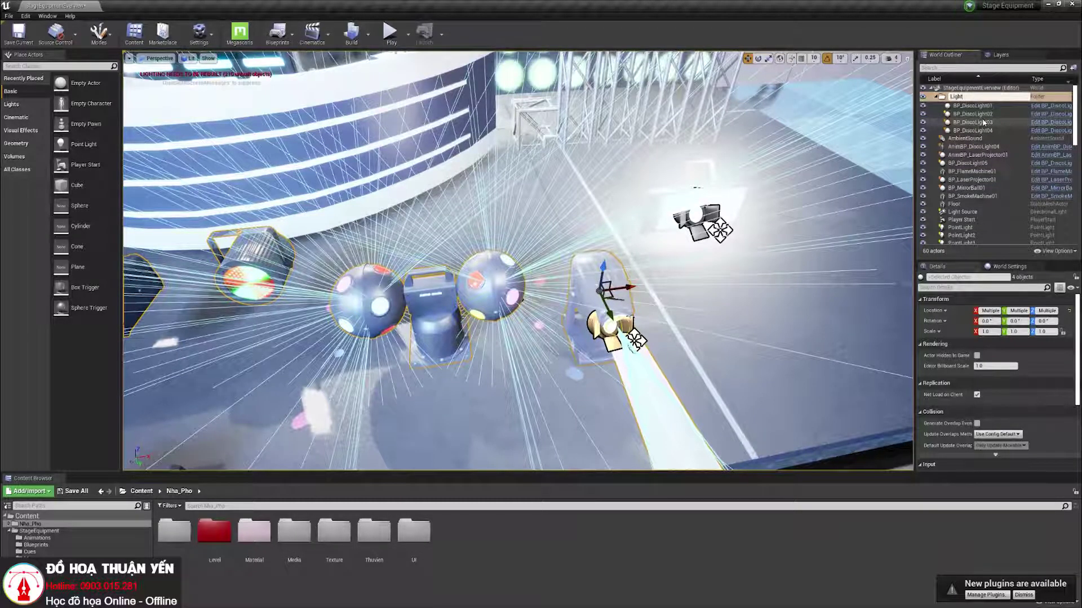
Step: Name the new folder Light and toggle its visibility off and on twice
{"action": "key", "text": "Return"}
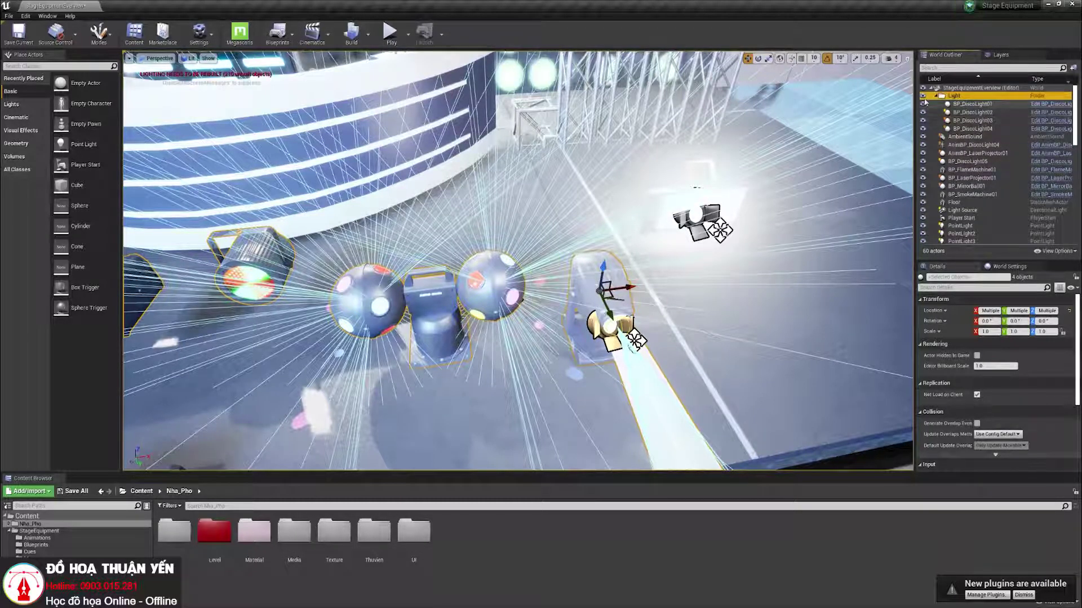
{"action": "left_click", "coordinate": [936, 97]}
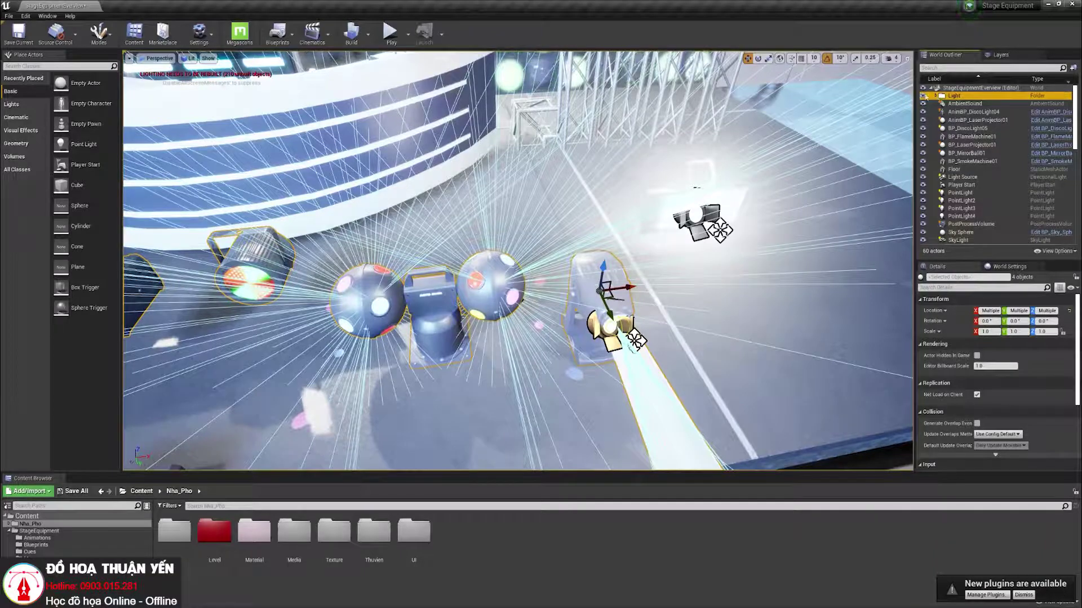
{"action": "left_click", "coordinate": [922, 97]}
{"action": "left_click", "coordinate": [923, 97]}
{"action": "left_click", "coordinate": [923, 96]}
{"action": "left_click", "coordinate": [923, 97]}
Step: Reselect the Light folder, expand it, and select BP_DiscoLight01
{"action": "left_click", "coordinate": [620, 370]}
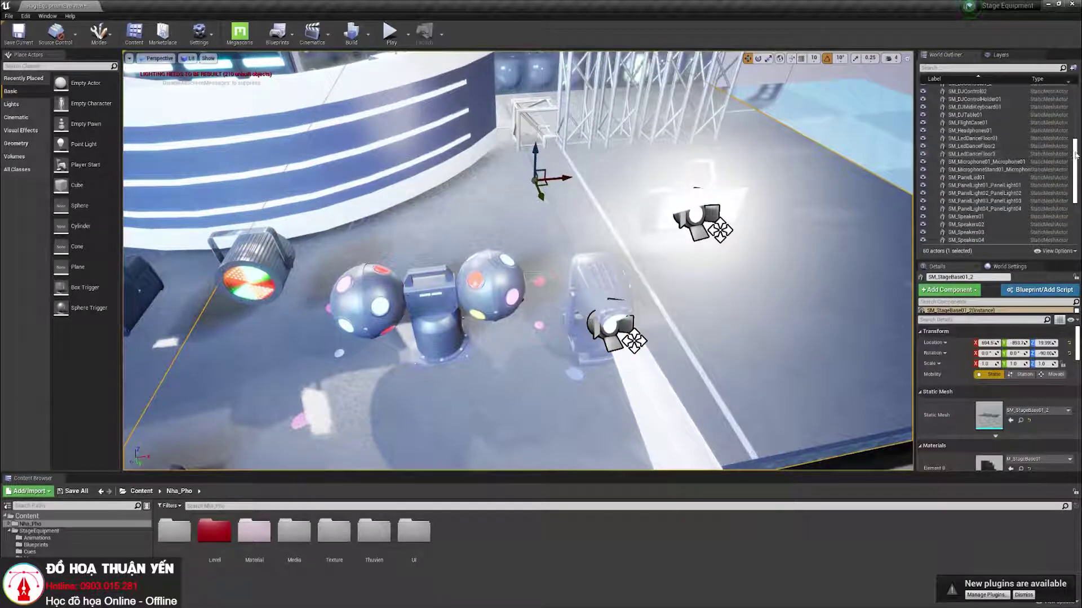
{"action": "left_click_drag", "start_coordinate": [1076, 155], "coordinate": [1075, 101]}
{"action": "left_click", "coordinate": [954, 97]}
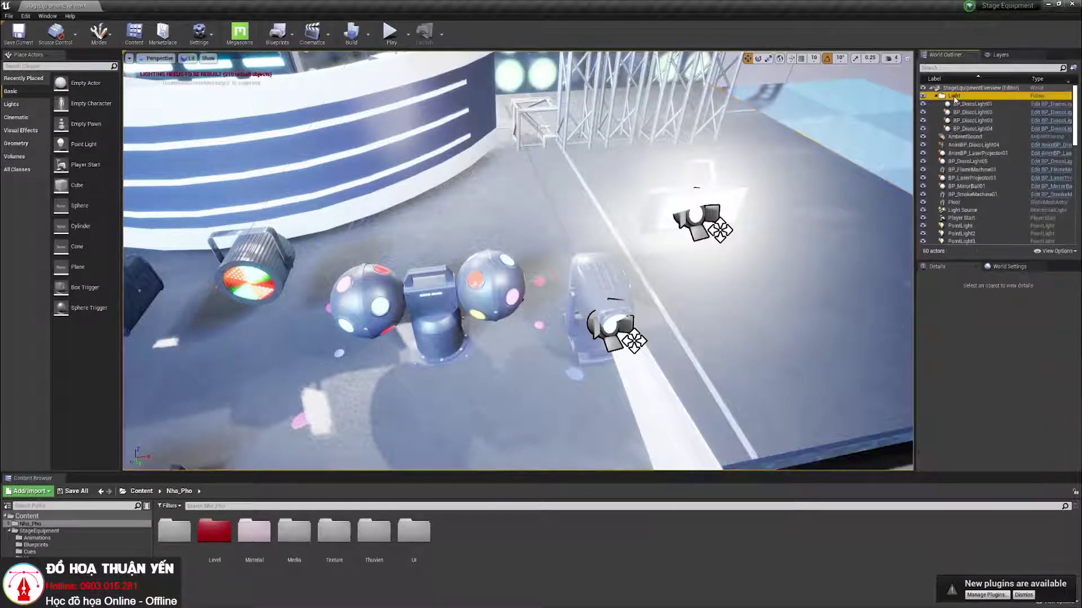
{"action": "double_click", "coordinate": [954, 96]}
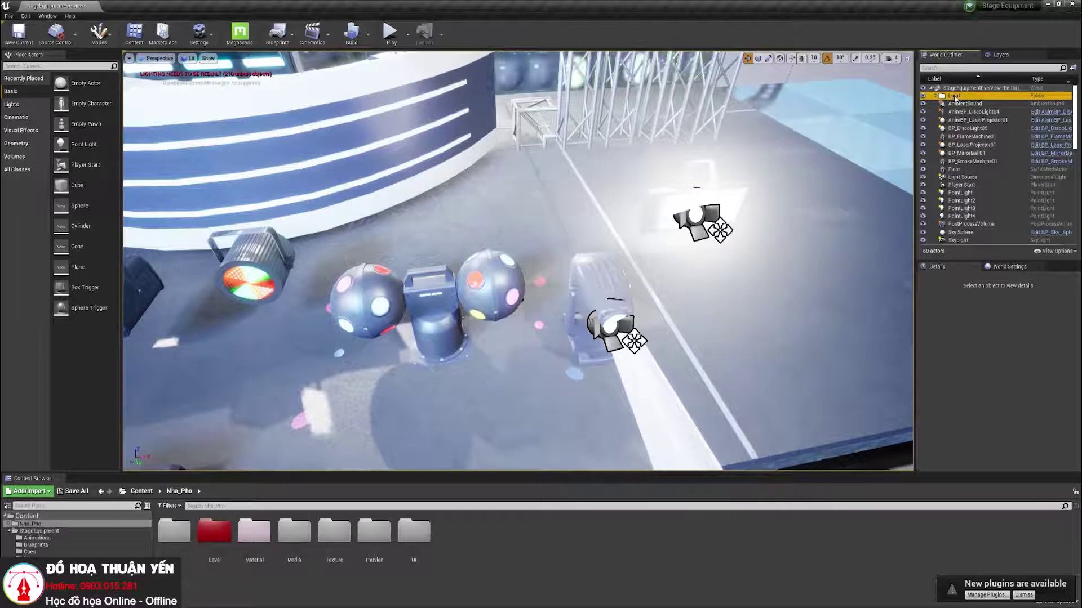
{"action": "left_click", "coordinate": [963, 122]}
{"action": "left_click", "coordinate": [960, 97]}
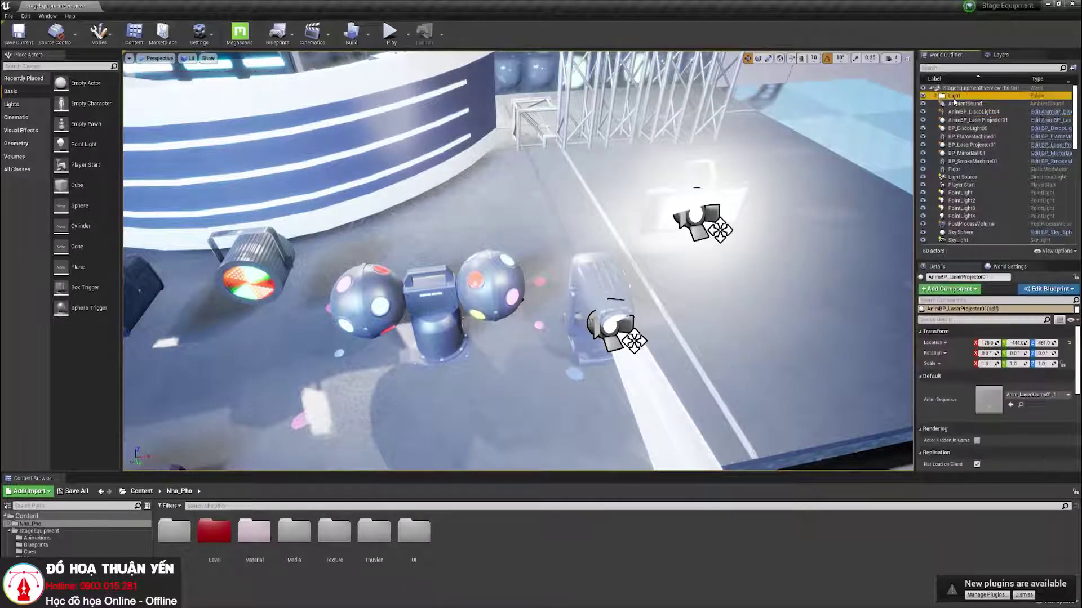
{"action": "double_click", "coordinate": [951, 97]}
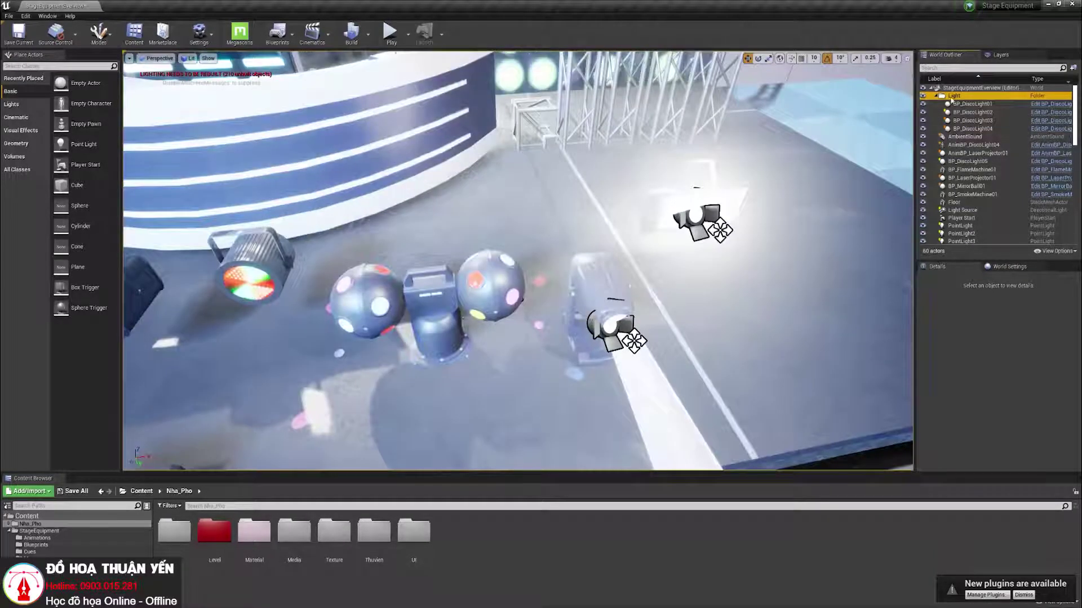
{"action": "left_click", "coordinate": [973, 106]}
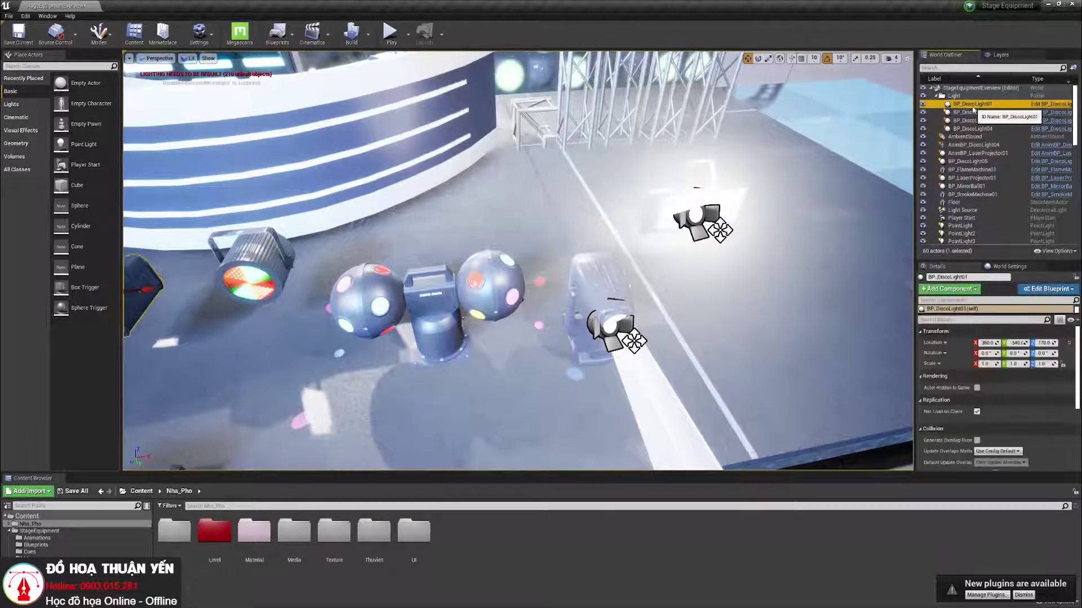
Step: Drag the disco lights out of the Light folder and delete the empty folder
{"action": "left_click", "coordinate": [973, 129], "text": "shift"}
{"action": "left_click_drag", "start_coordinate": [967, 109], "coordinate": [952, 92]}
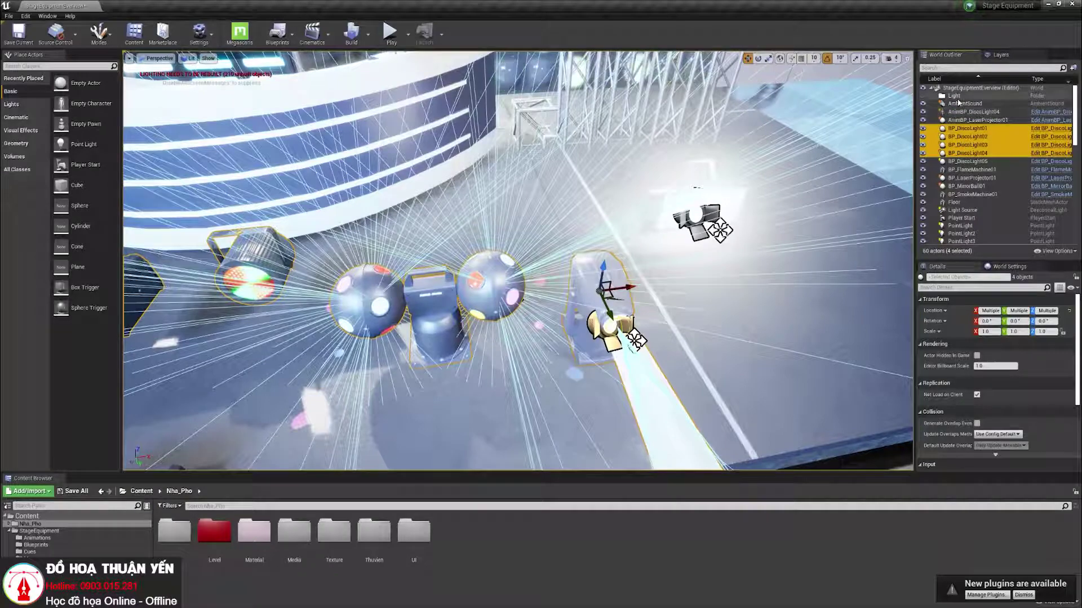
{"action": "left_click", "coordinate": [955, 96]}
{"action": "key", "text": "Delete"}
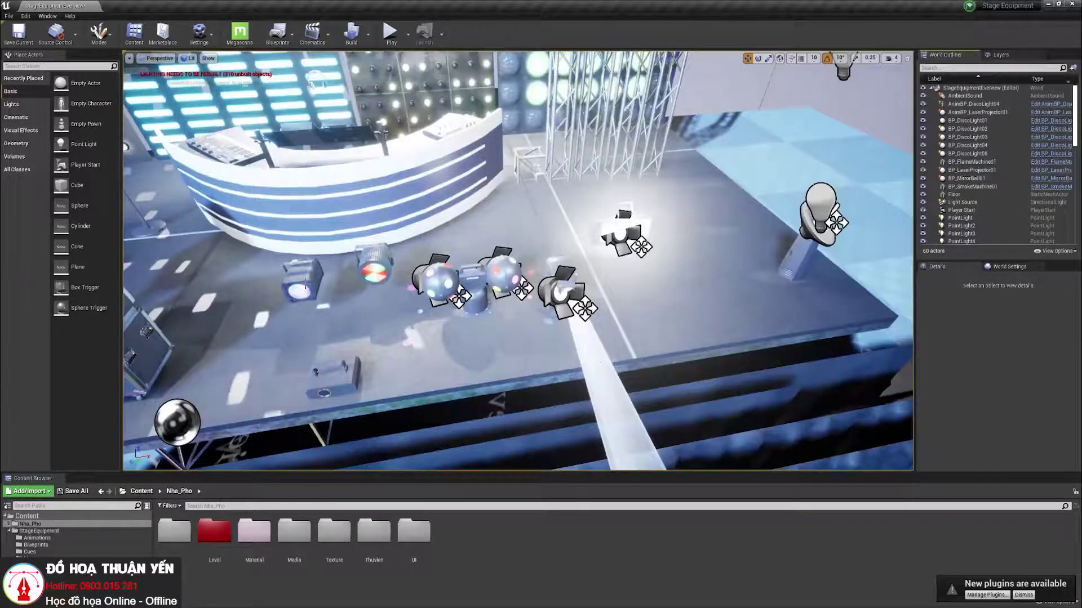
Step: Ctrl-select BP_DiscoLight01 through BP_DiscoLight04 together in the viewport
{"action": "left_click", "coordinate": [967, 120]}
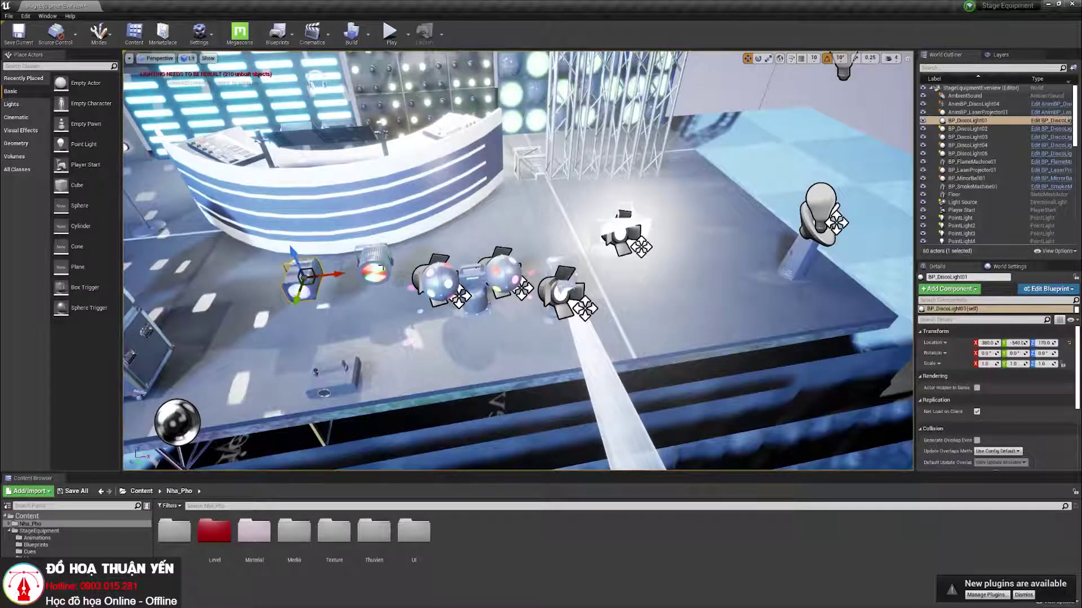
{"action": "left_click", "coordinate": [381, 265], "text": "ctrl"}
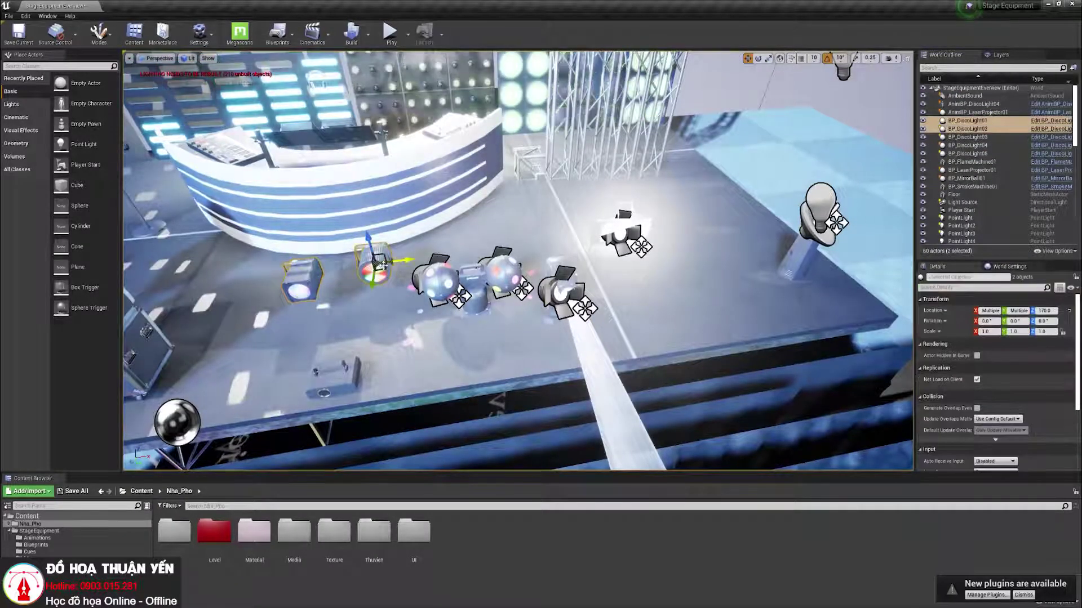
{"action": "left_click", "coordinate": [432, 276], "text": "ctrl"}
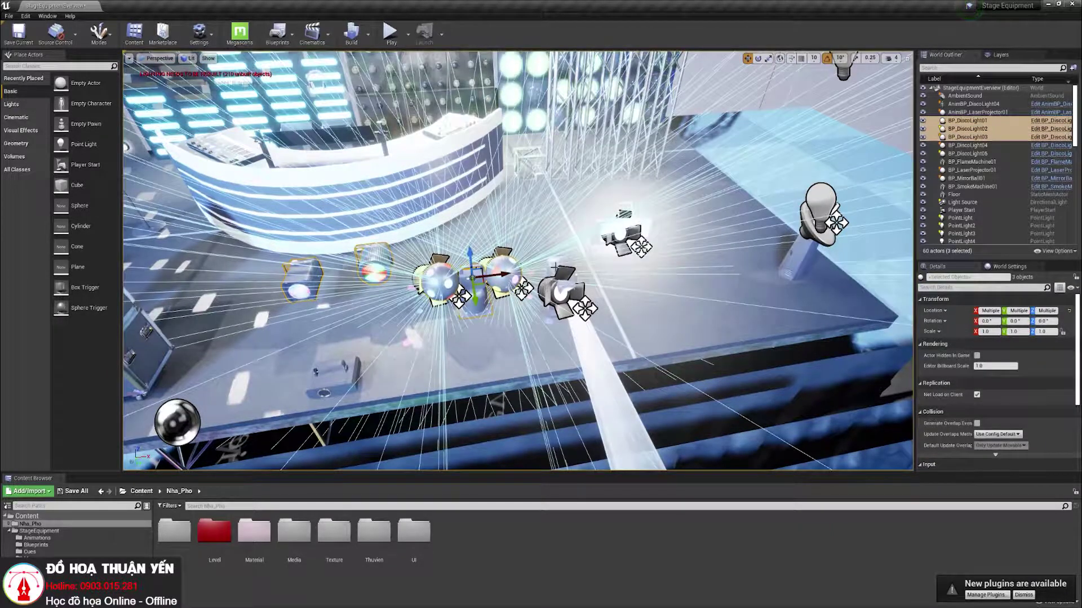
{"action": "left_click", "coordinate": [560, 288], "text": "ctrl"}
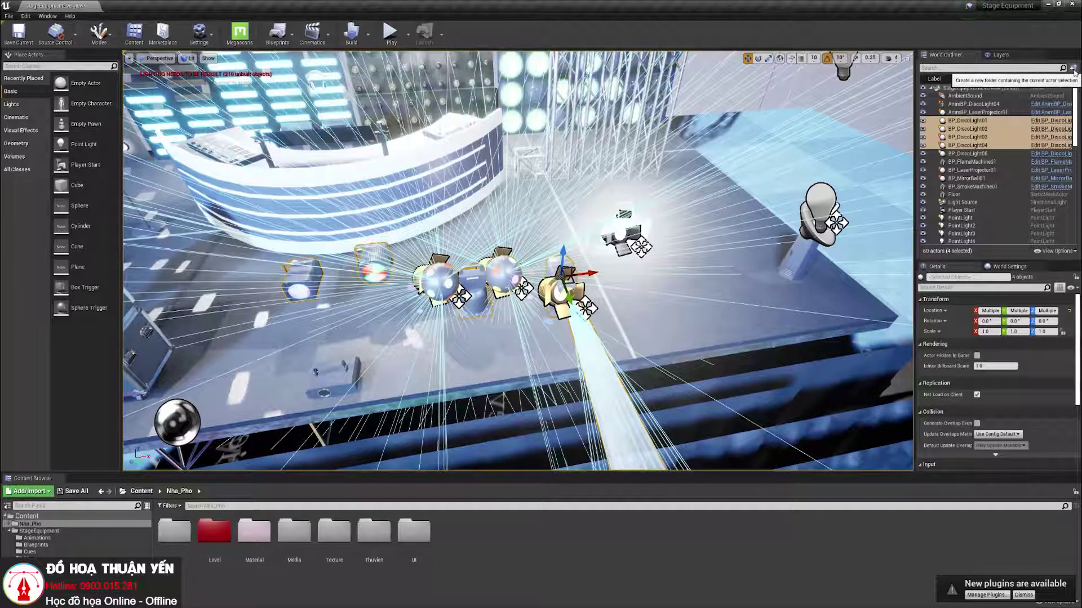
Step: Add the four disco lights to a new Light layer, toggle its visibility, and select its actors
{"action": "left_click", "coordinate": [1001, 58]}
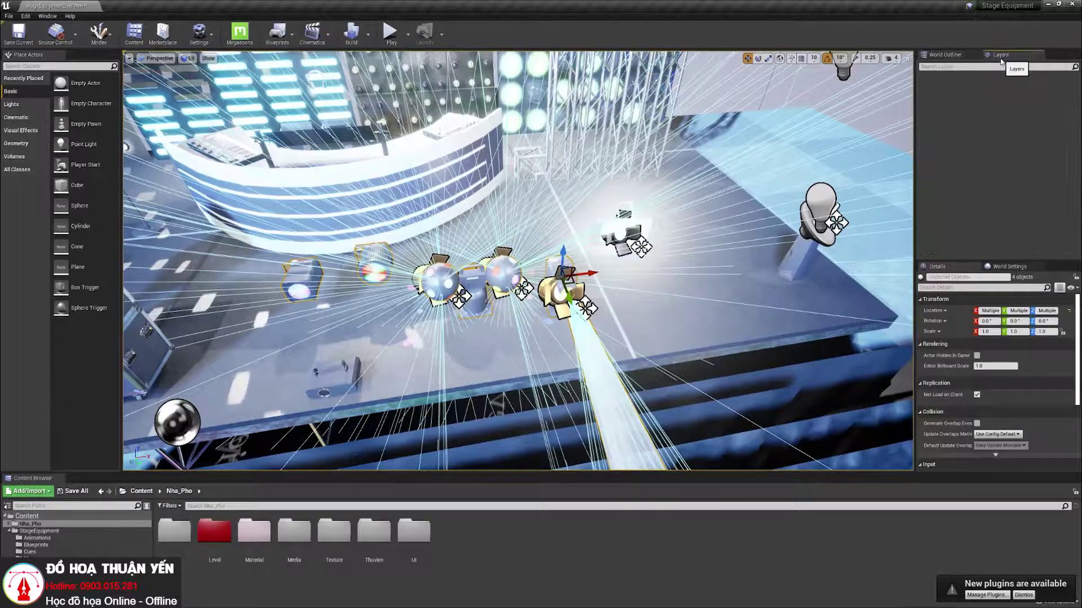
{"action": "right_click", "coordinate": [968, 128]}
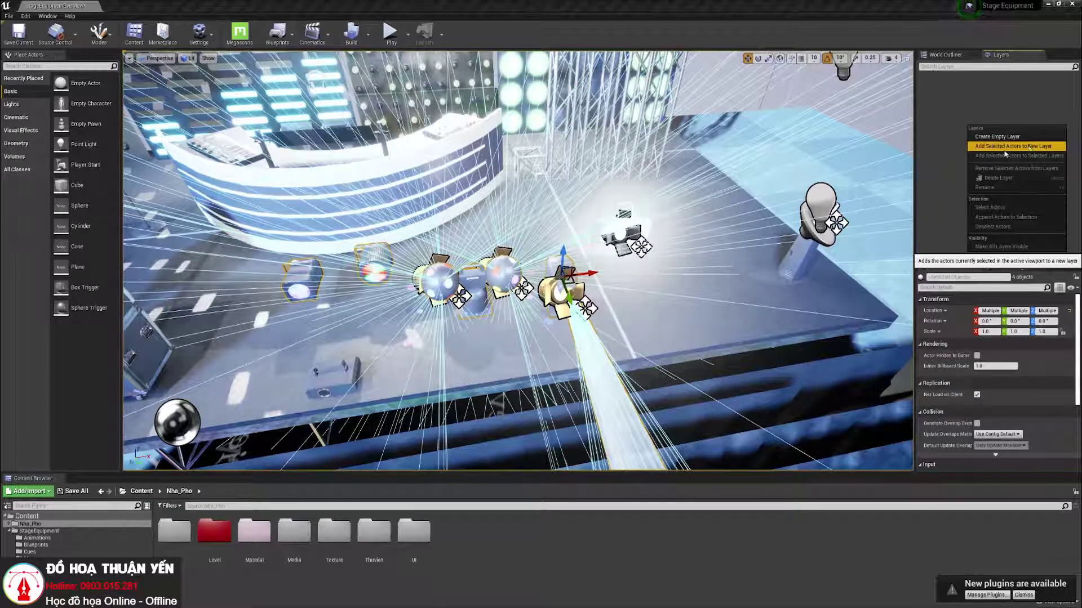
{"action": "left_click", "coordinate": [1035, 147]}
{"action": "type", "text": "Light"}
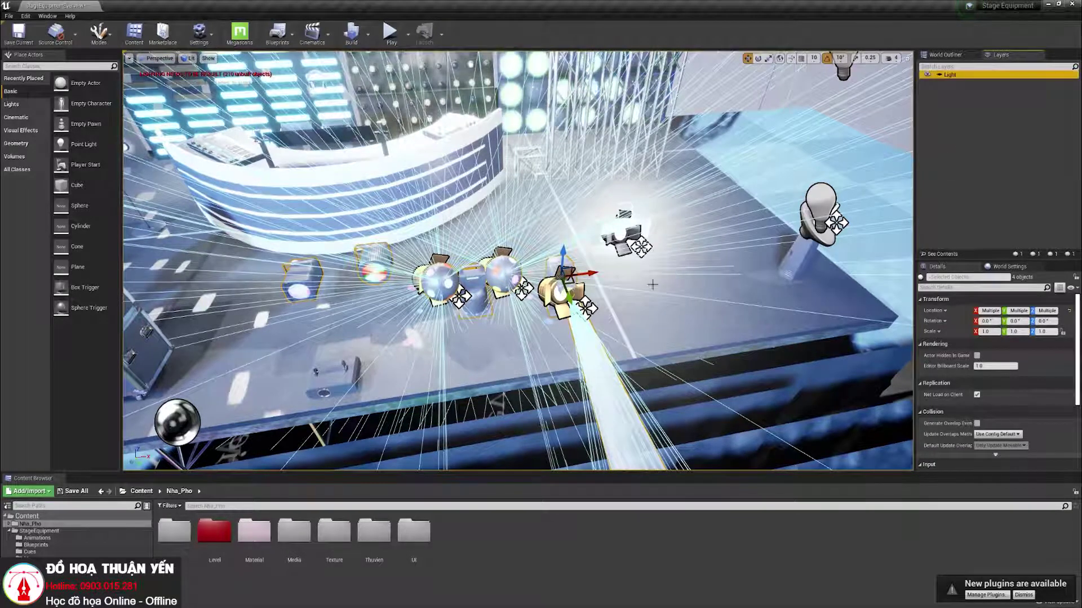
{"action": "left_click", "coordinate": [699, 259]}
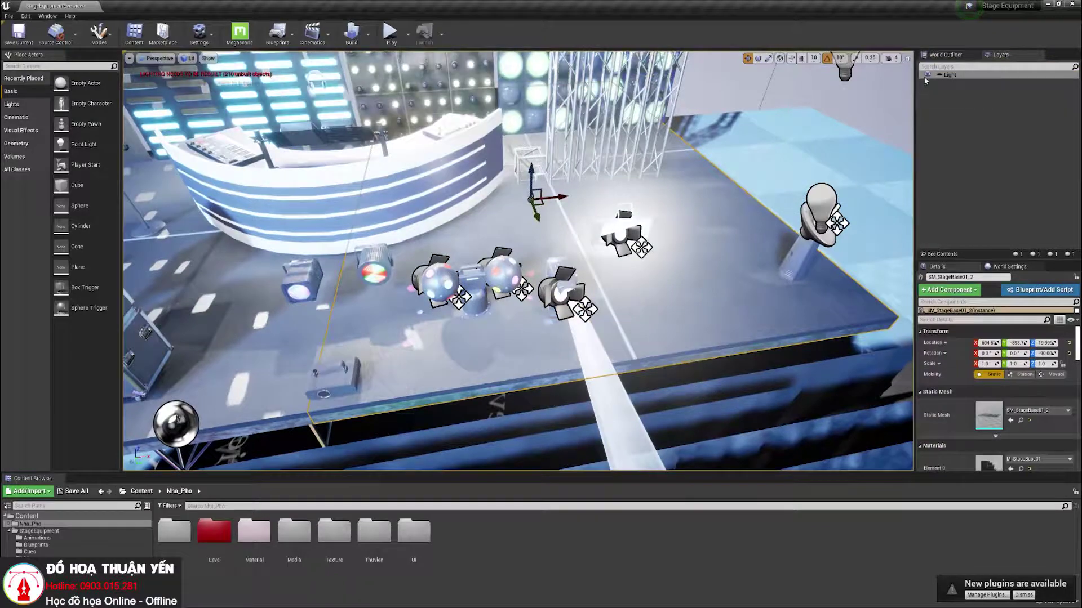
{"action": "left_click", "coordinate": [928, 75]}
{"action": "left_click", "coordinate": [928, 75]}
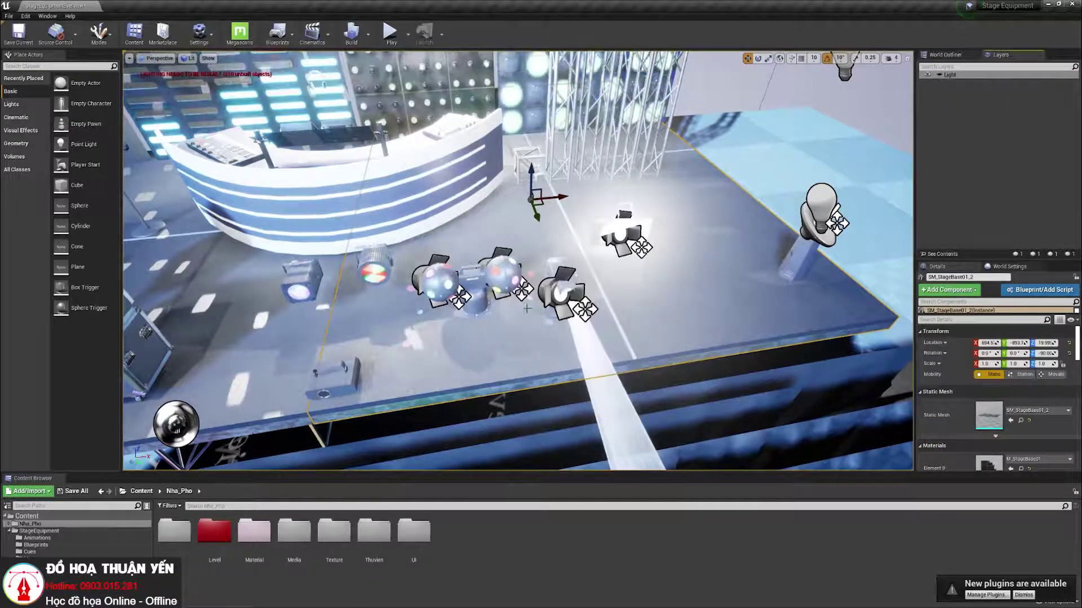
{"action": "double_click", "coordinate": [945, 75]}
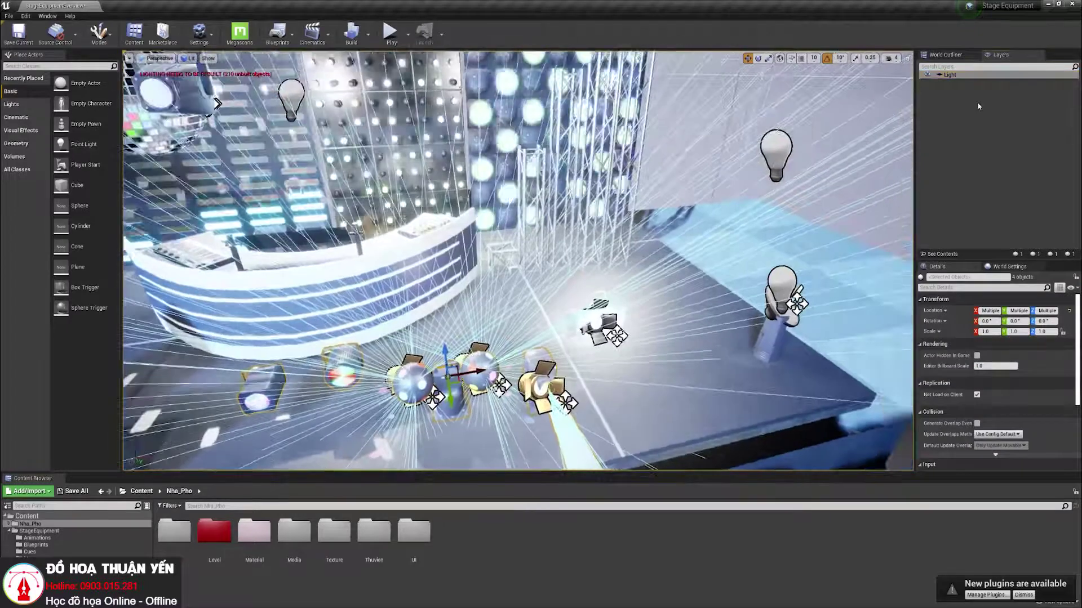
{"action": "left_click", "coordinate": [946, 55]}
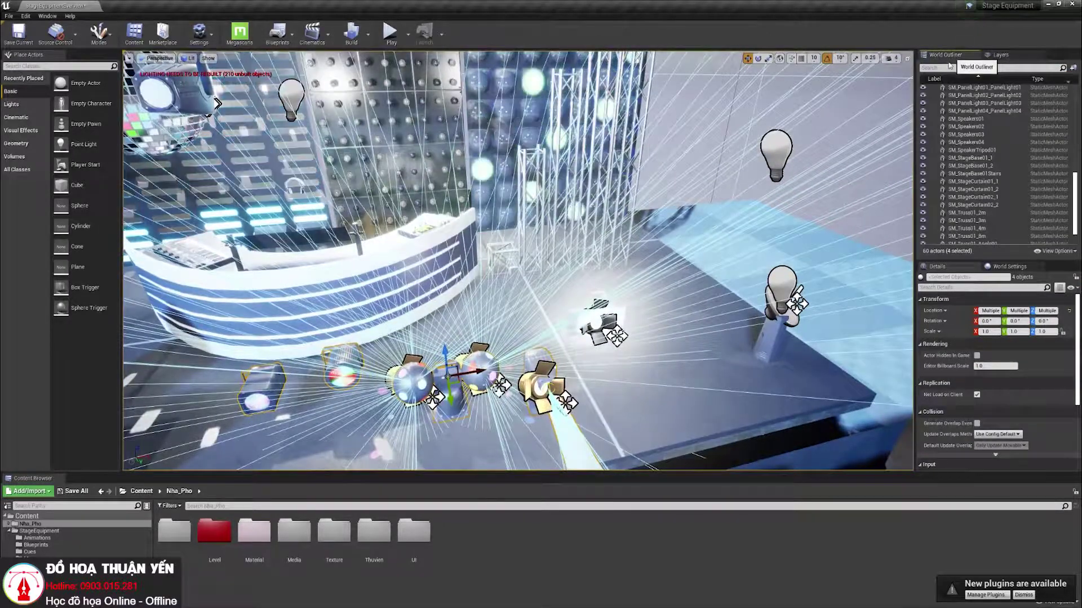
{"action": "scroll", "coordinate": [989, 182], "scroll_direction": "down", "scroll_amount": 5}
{"action": "scroll", "coordinate": [990, 182], "scroll_direction": "up", "scroll_amount": 6}
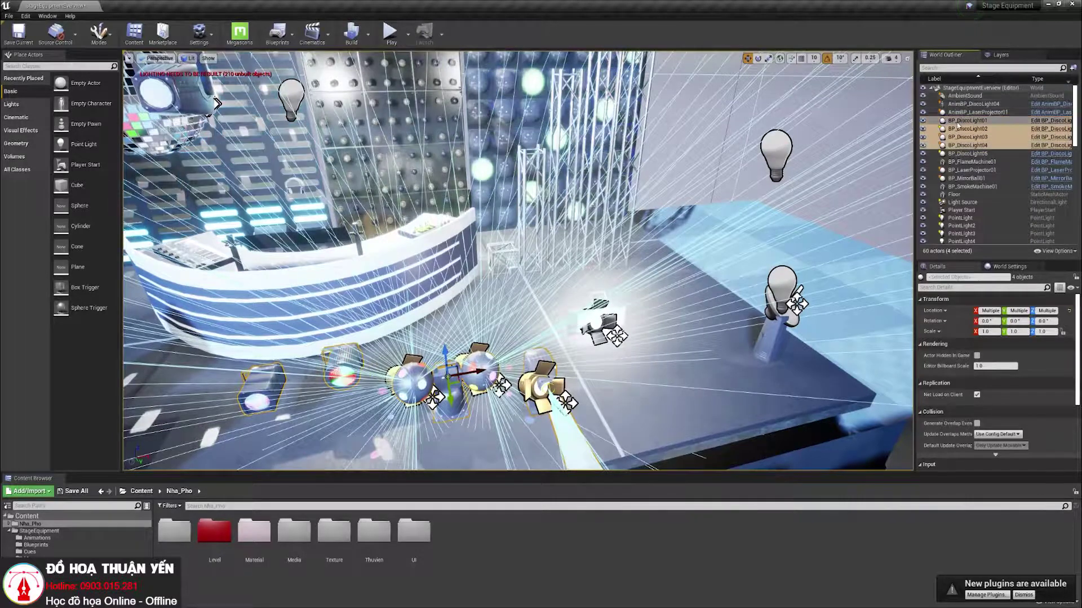
{"action": "left_click", "coordinate": [1002, 56]}
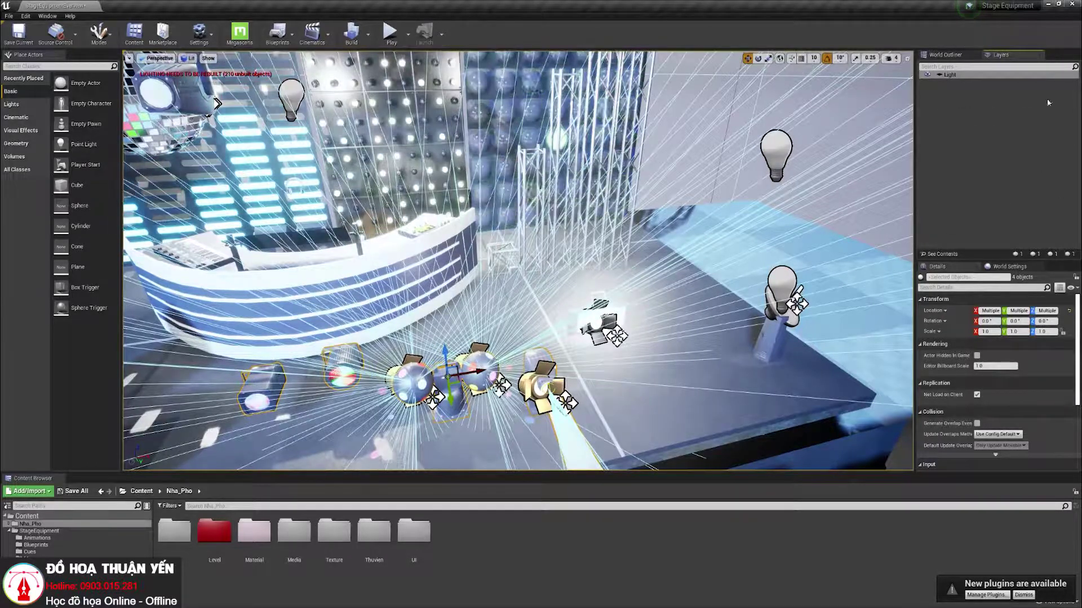
{"action": "right_click_drag", "start_coordinate": [611, 374], "coordinate": [611, 349]}
{"action": "key", "text": "f"}
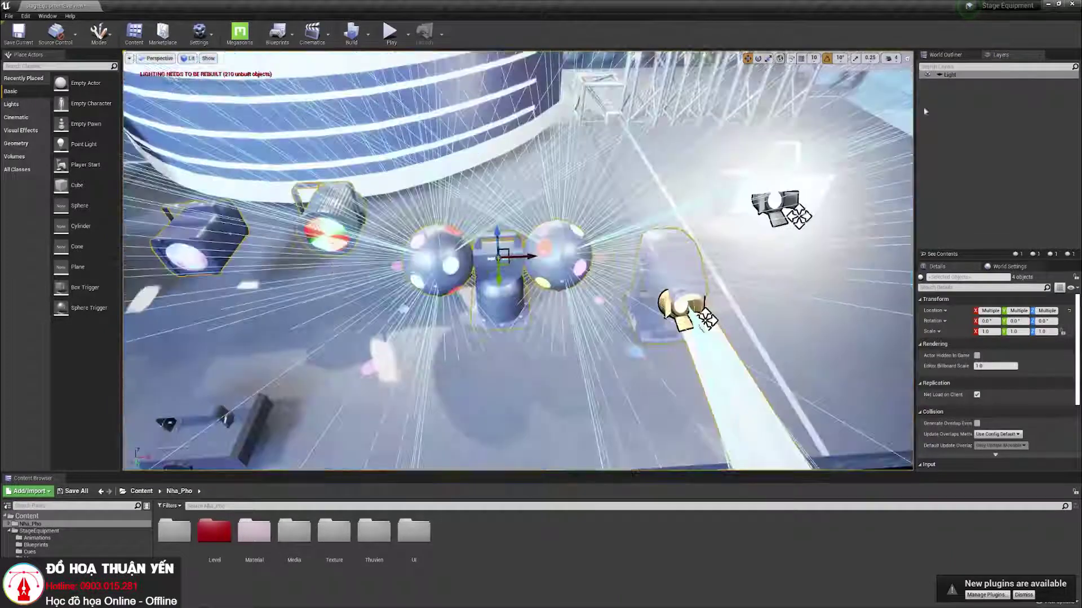
{"action": "left_click", "coordinate": [943, 58]}
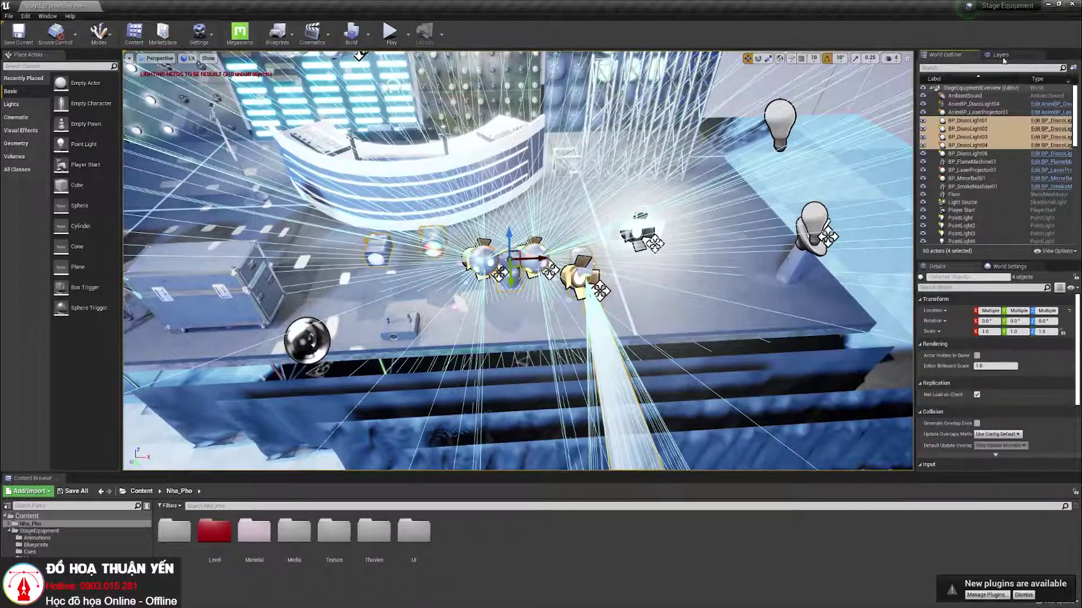
{"action": "left_click", "coordinate": [1002, 56]}
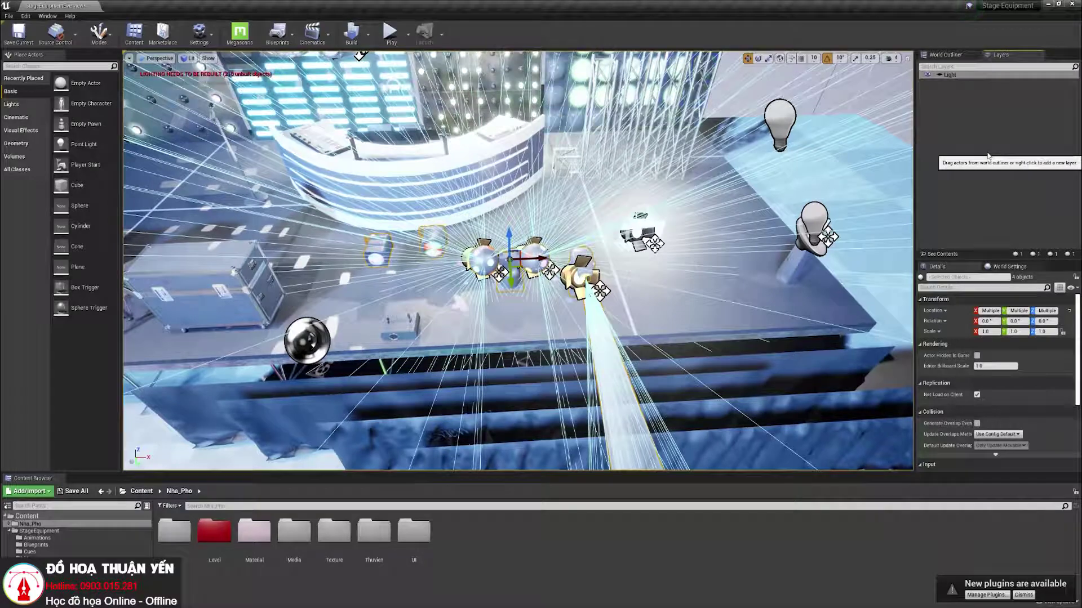
{"action": "left_click", "coordinate": [948, 55]}
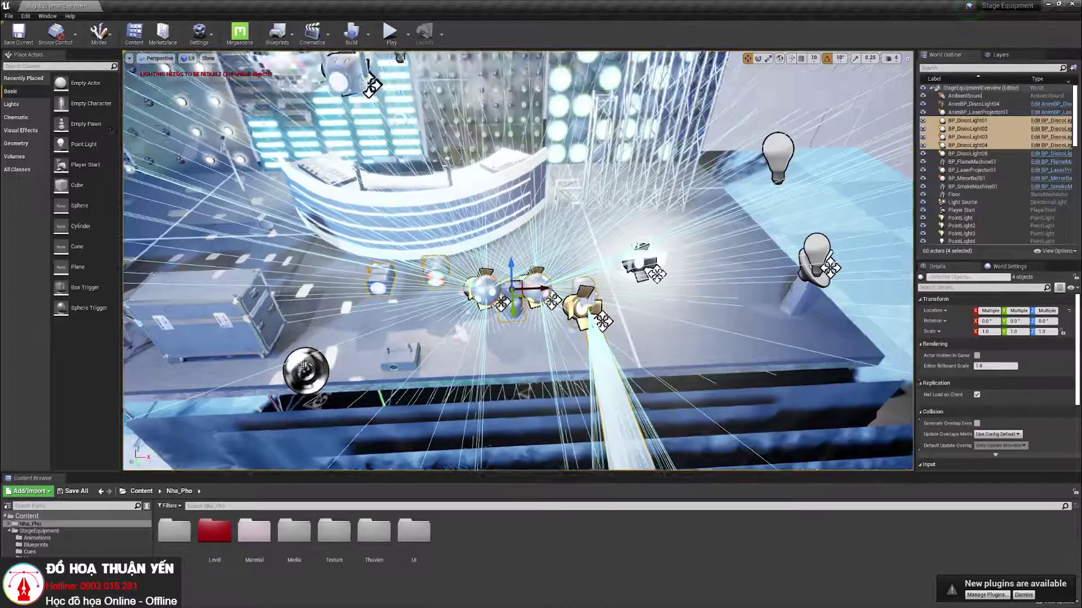
{"action": "right_click_drag", "start_coordinate": [359, 55], "coordinate": [316, 33]}
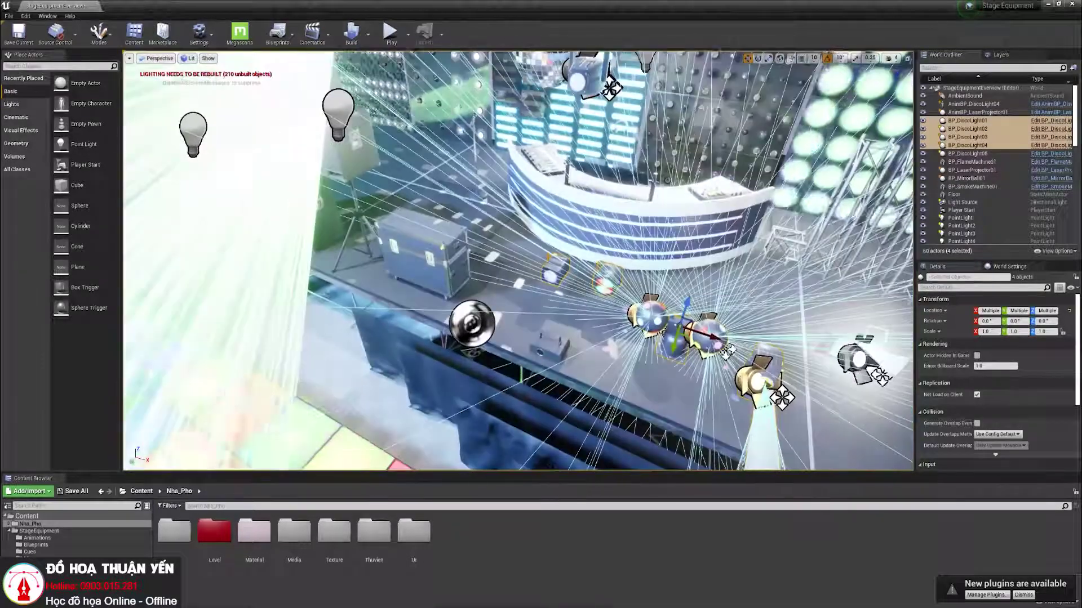
{"action": "left_click", "coordinate": [1010, 55]}
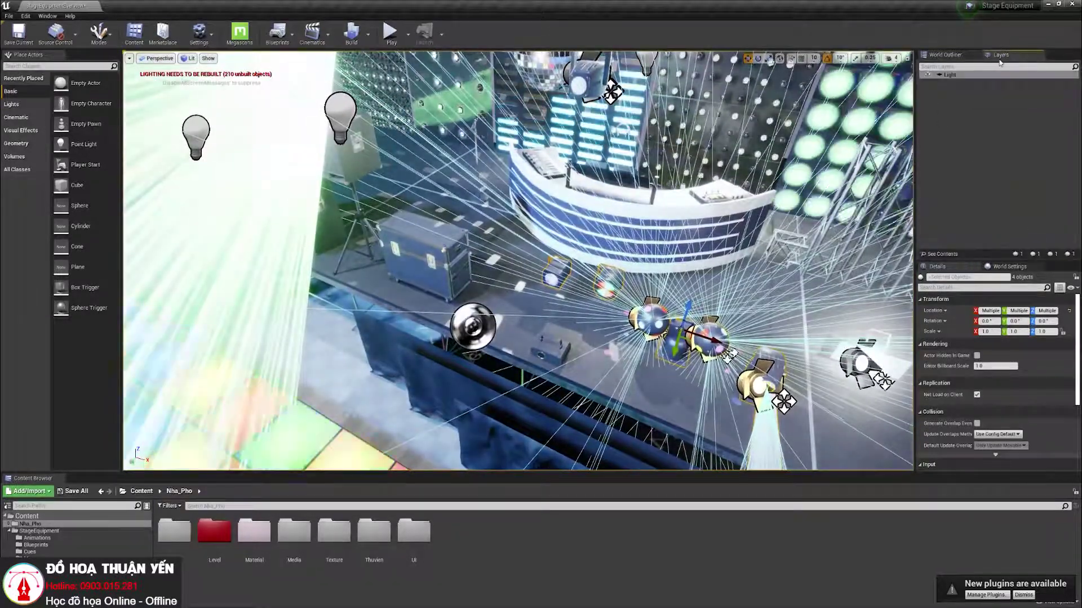
{"action": "left_click", "coordinate": [945, 55]}
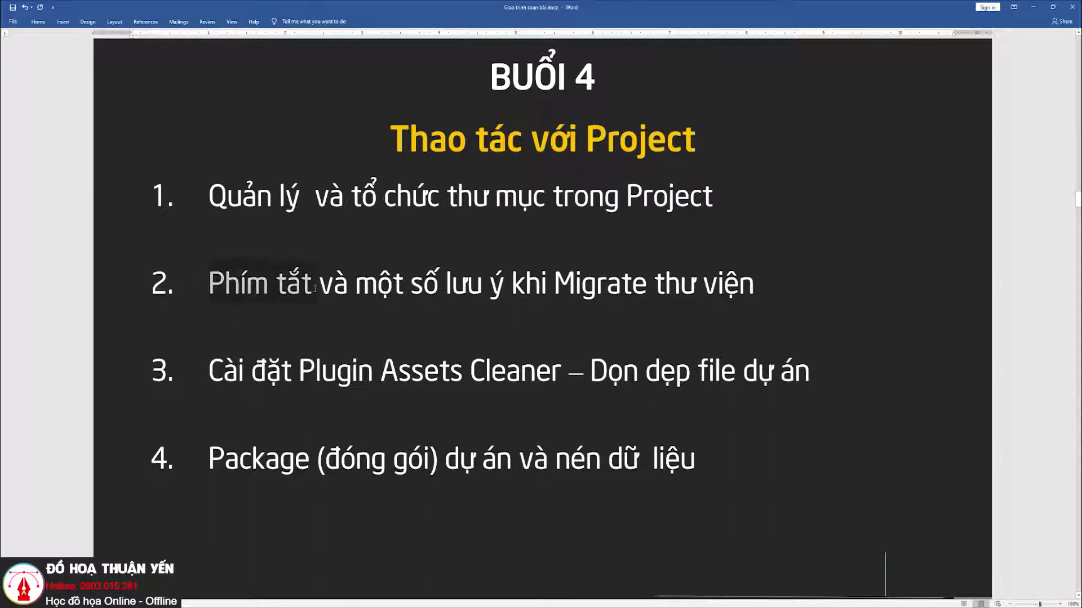
Step: Clear the text selection in the BUỔI 4 outline and return to the Unreal Editor
{"action": "left_click", "coordinate": [546, 314]}
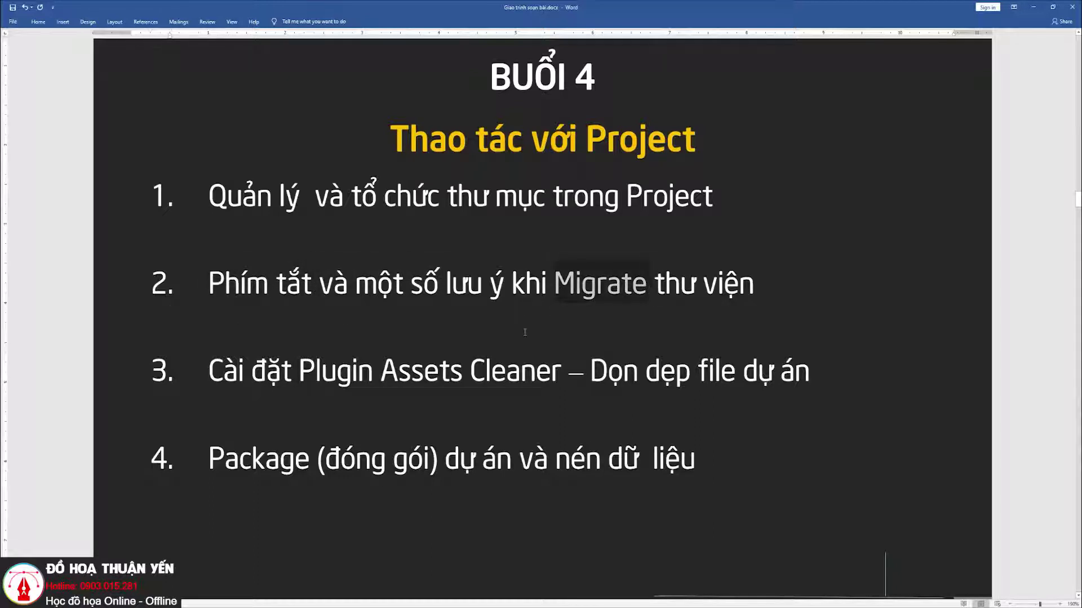
{"action": "left_click", "coordinate": [1035, 11]}
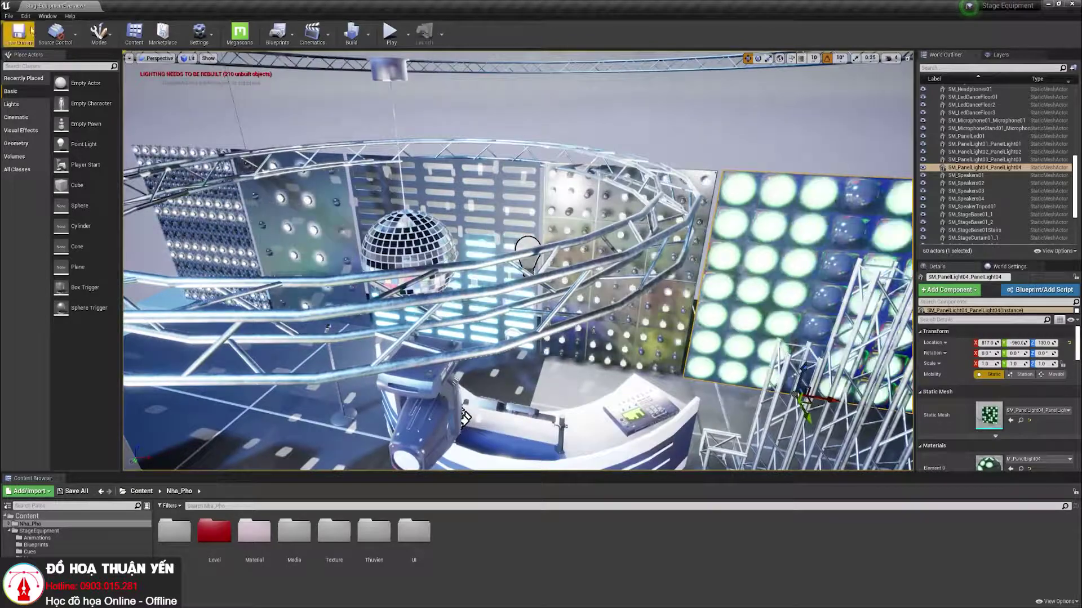
Step: Open Edit > Editor Preferences on the General – Keyboard Shortcuts page
{"action": "left_click", "coordinate": [26, 16]}
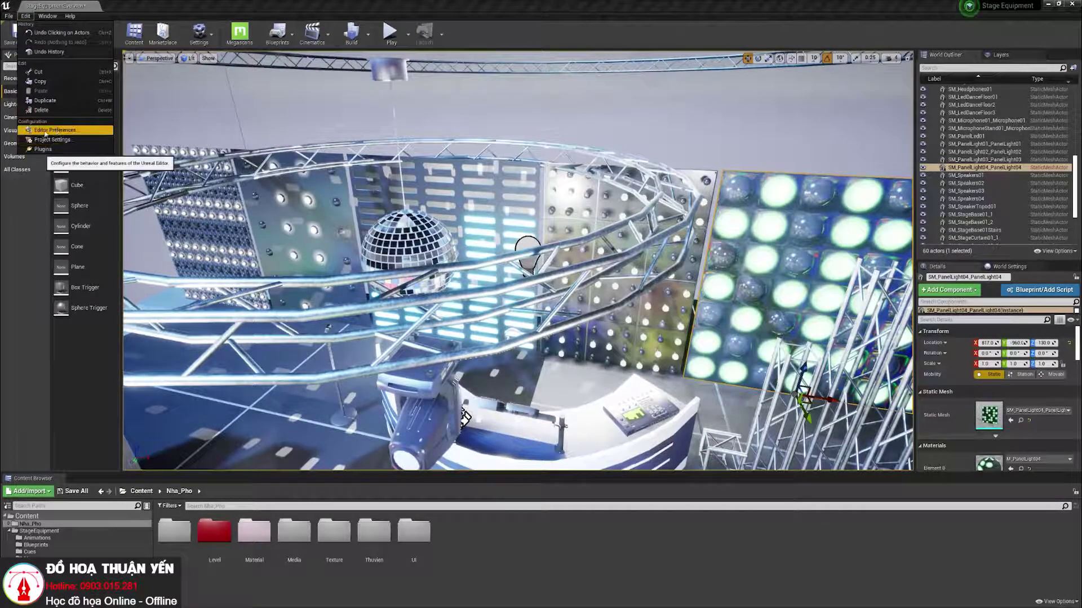
{"action": "left_click", "coordinate": [66, 131]}
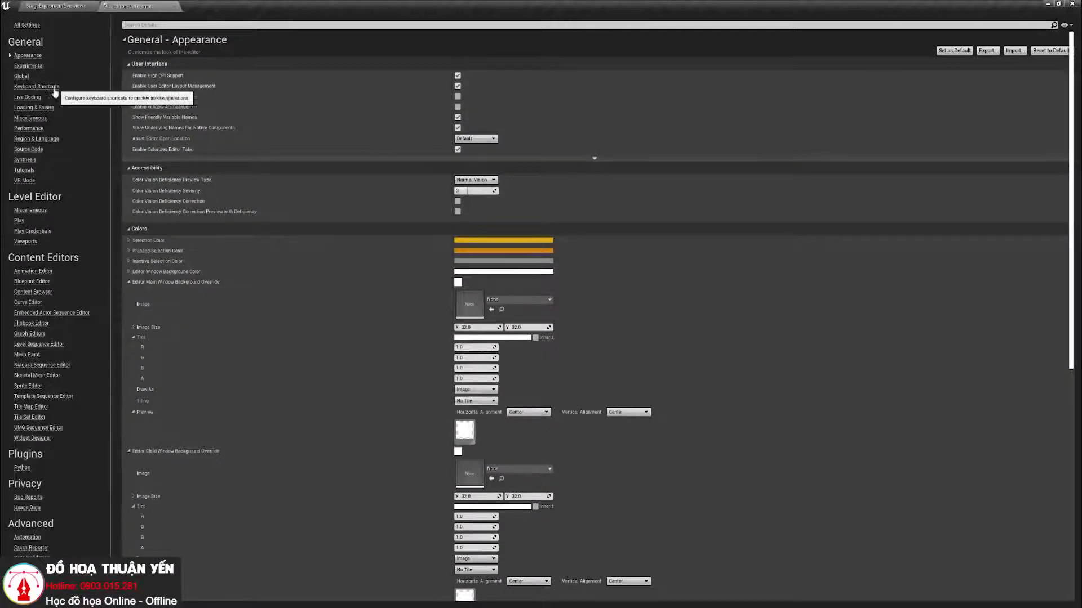
{"action": "left_click", "coordinate": [45, 88]}
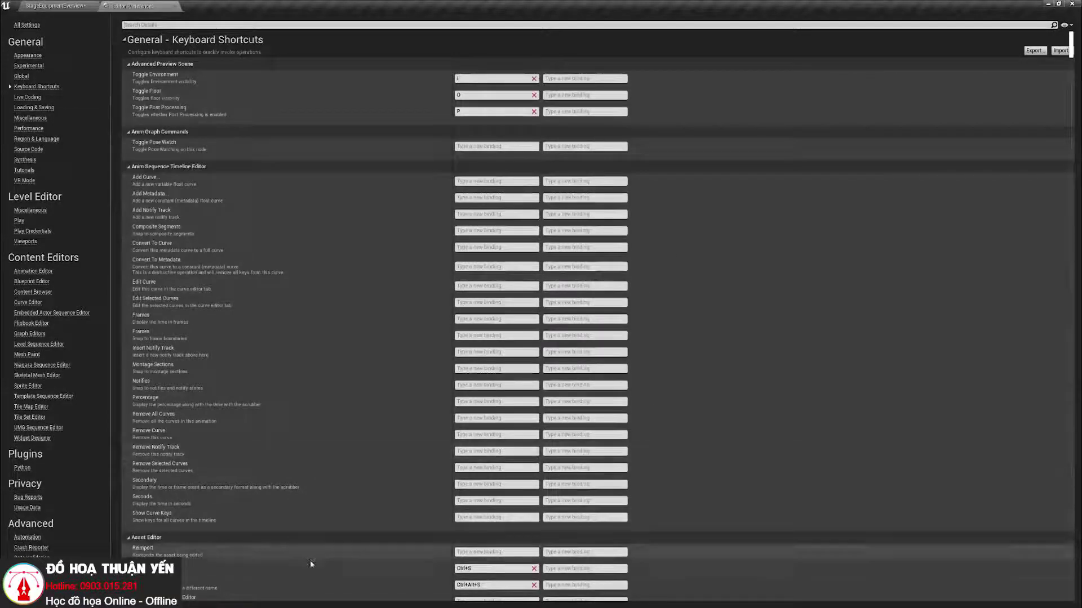